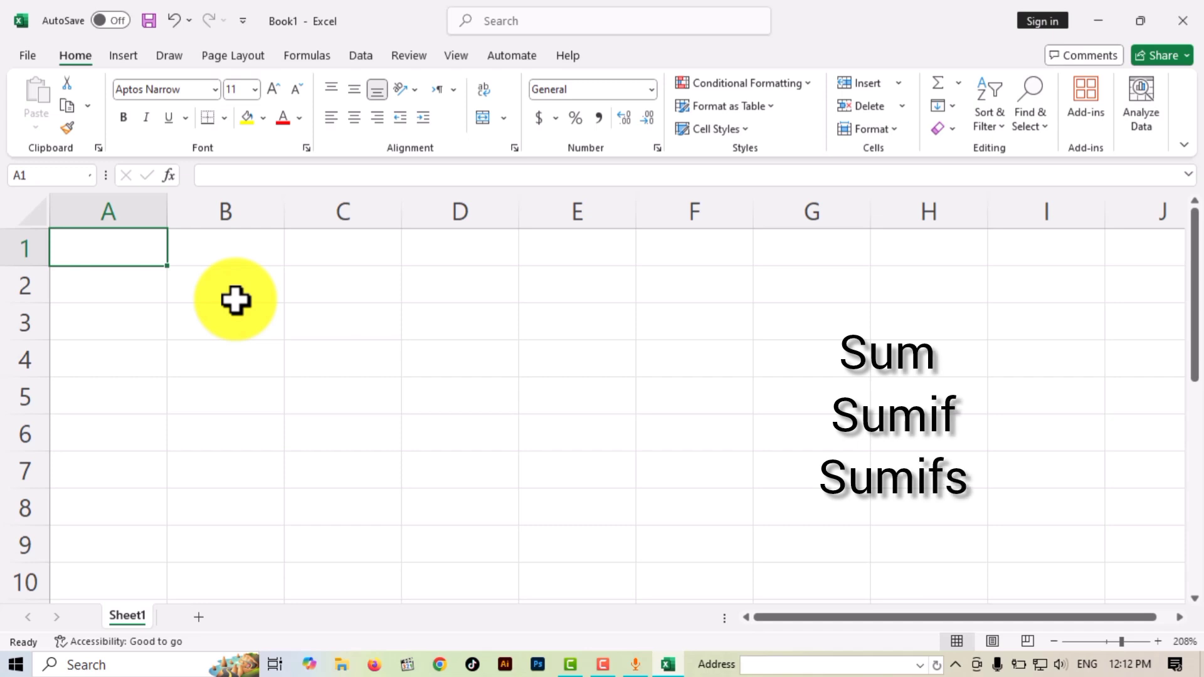
Enter the label "count" in cell A1
left_click(236, 307)
left_click(211, 260)
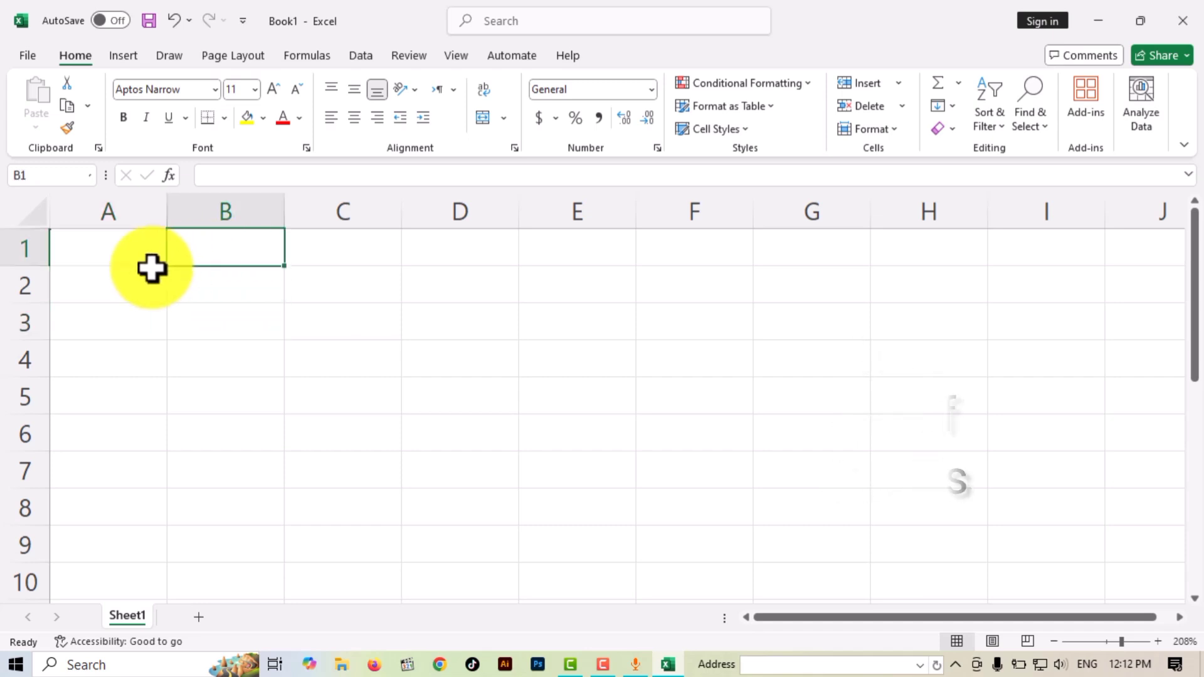
left_click(126, 261)
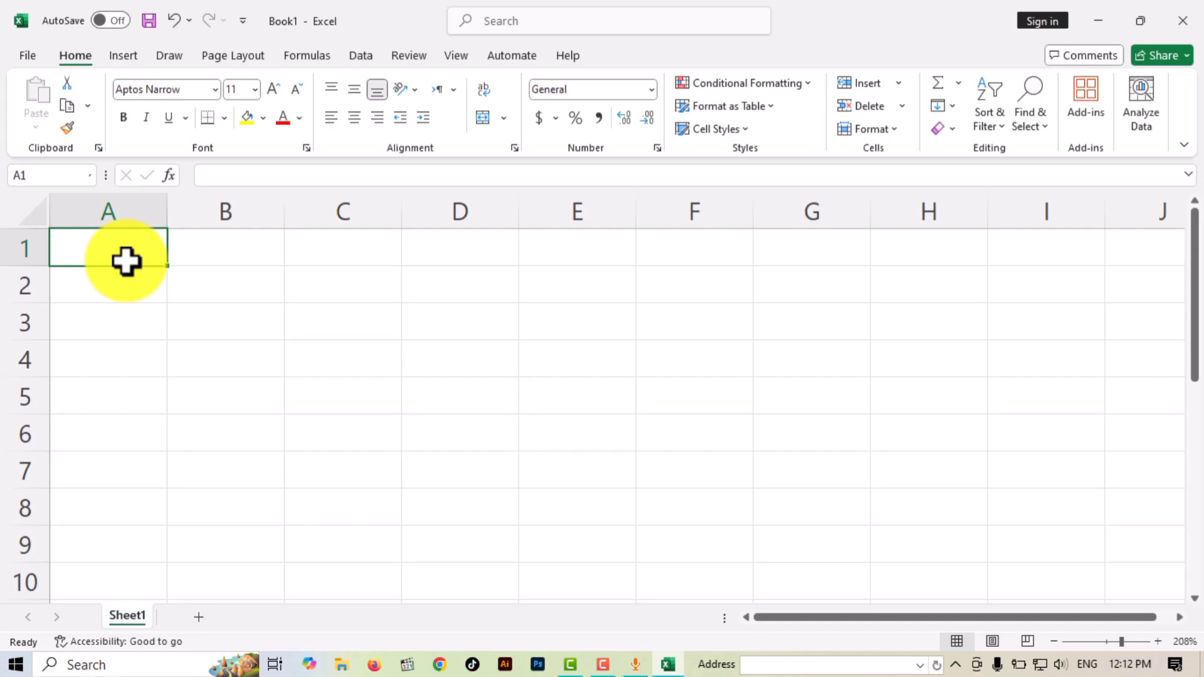
left_click(180, 274)
left_click(104, 255)
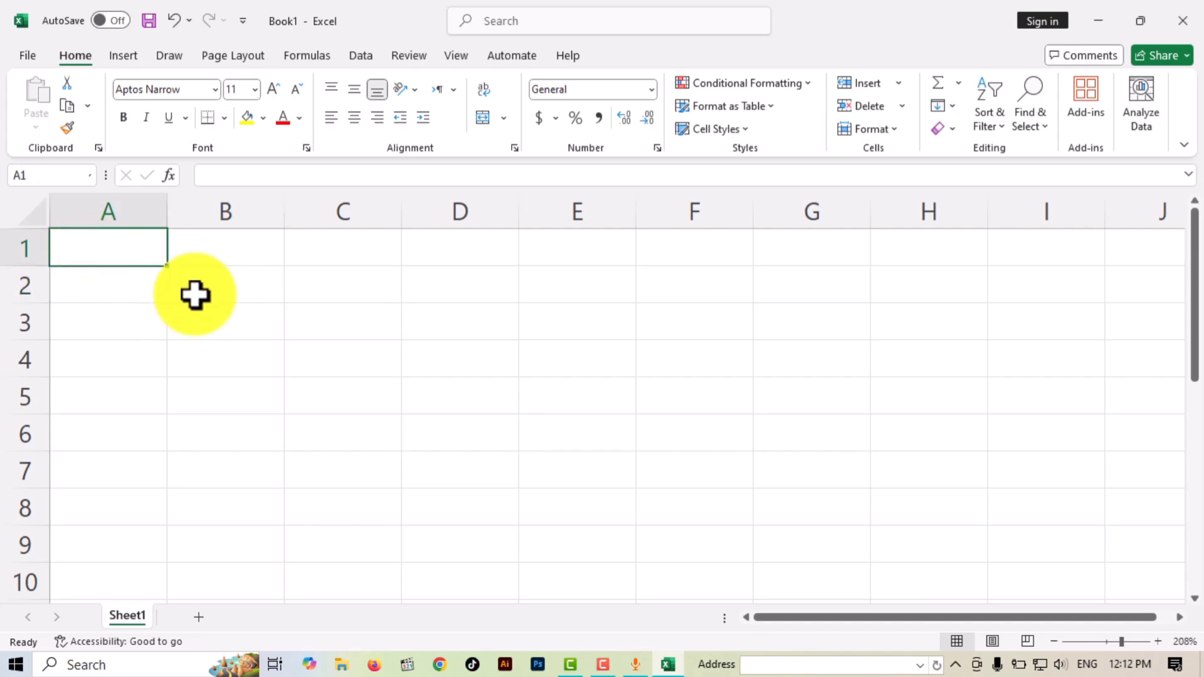
type("count")
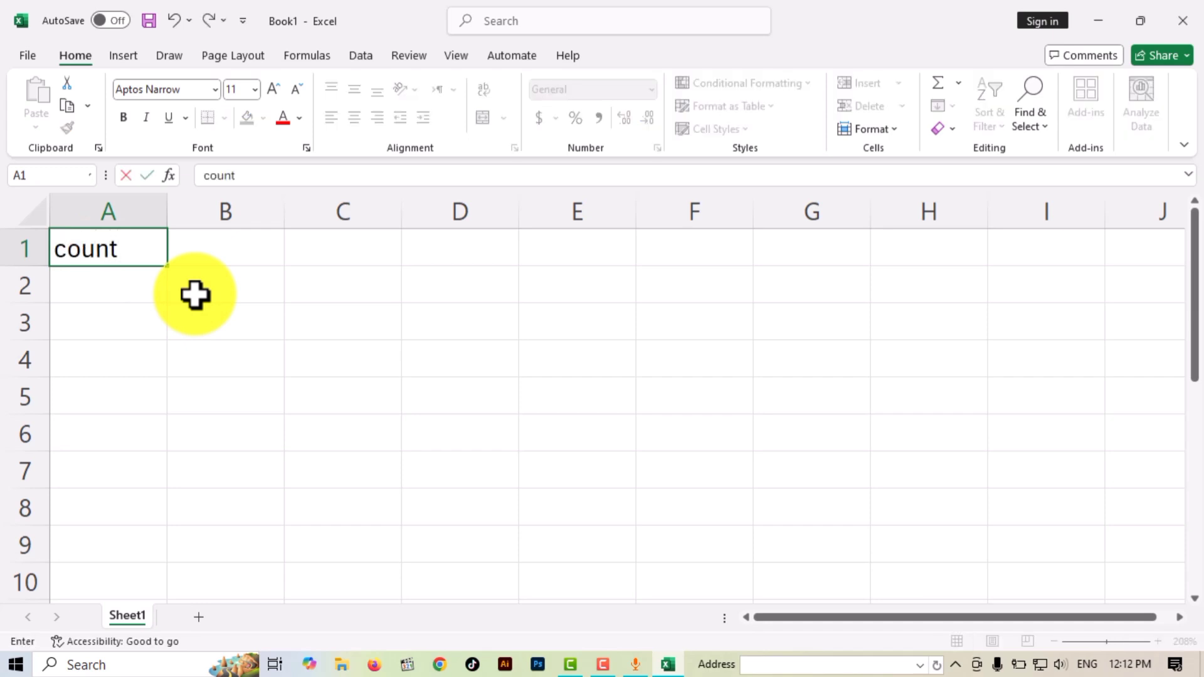
left_click(170, 329)
left_click(105, 253)
Widen column B to a little more than twice its default width
left_click(251, 245)
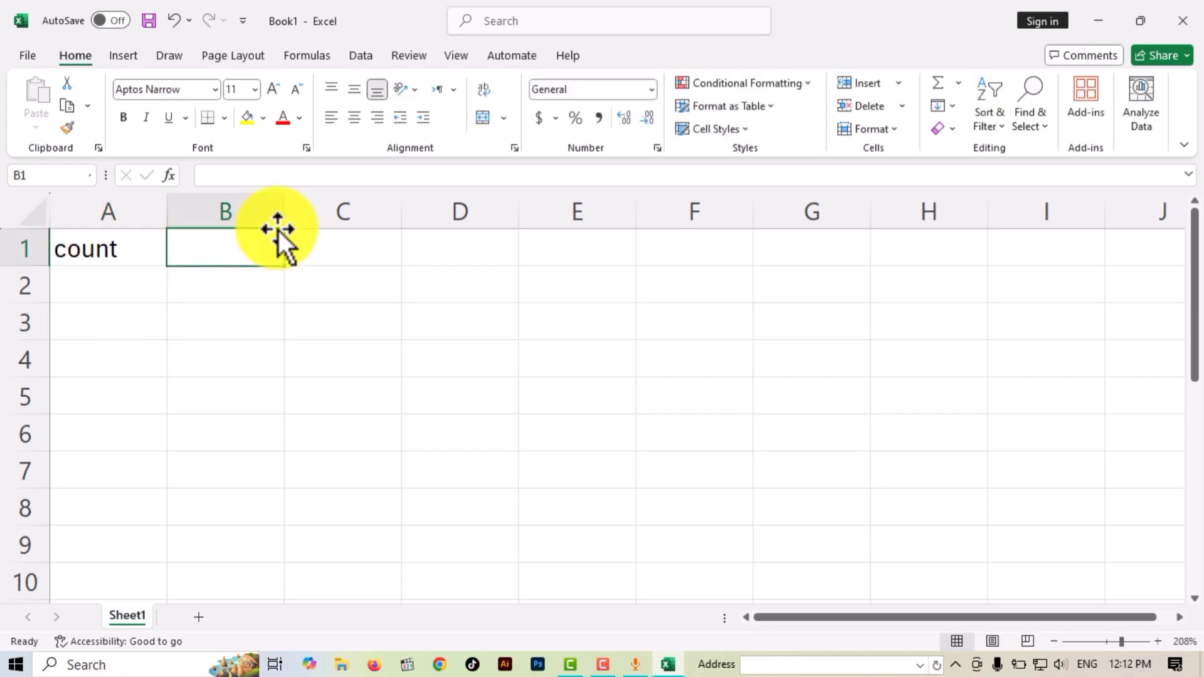
left_click_drag(287, 215, 432, 216)
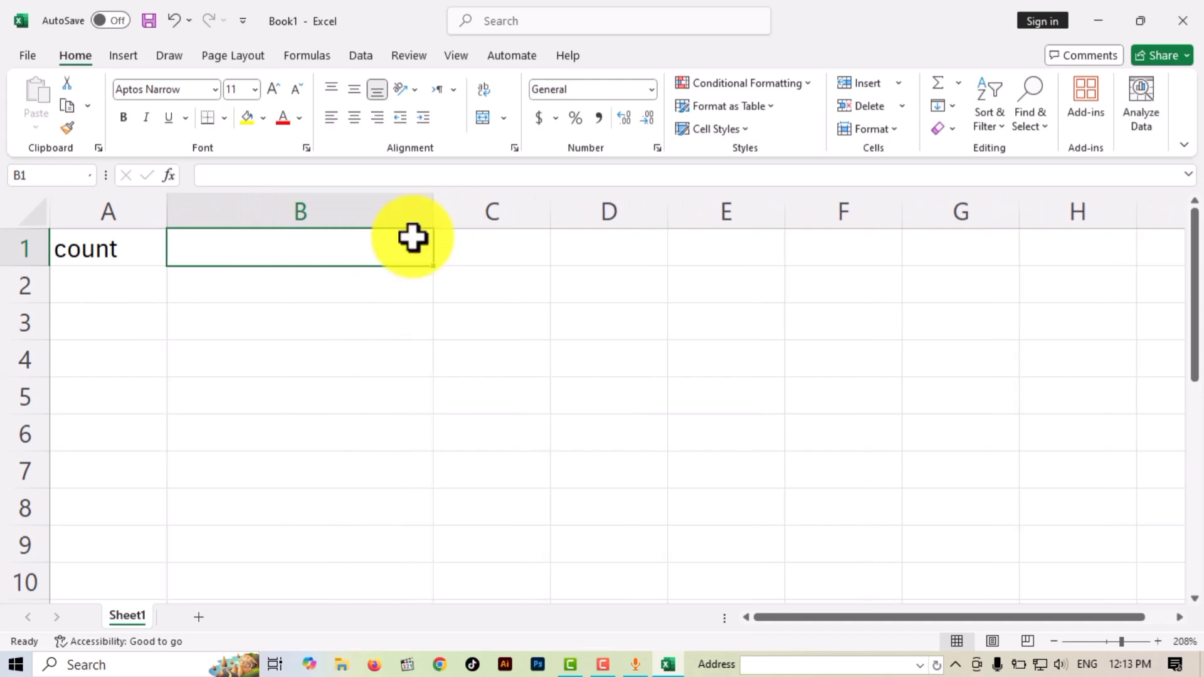
left_click(340, 301)
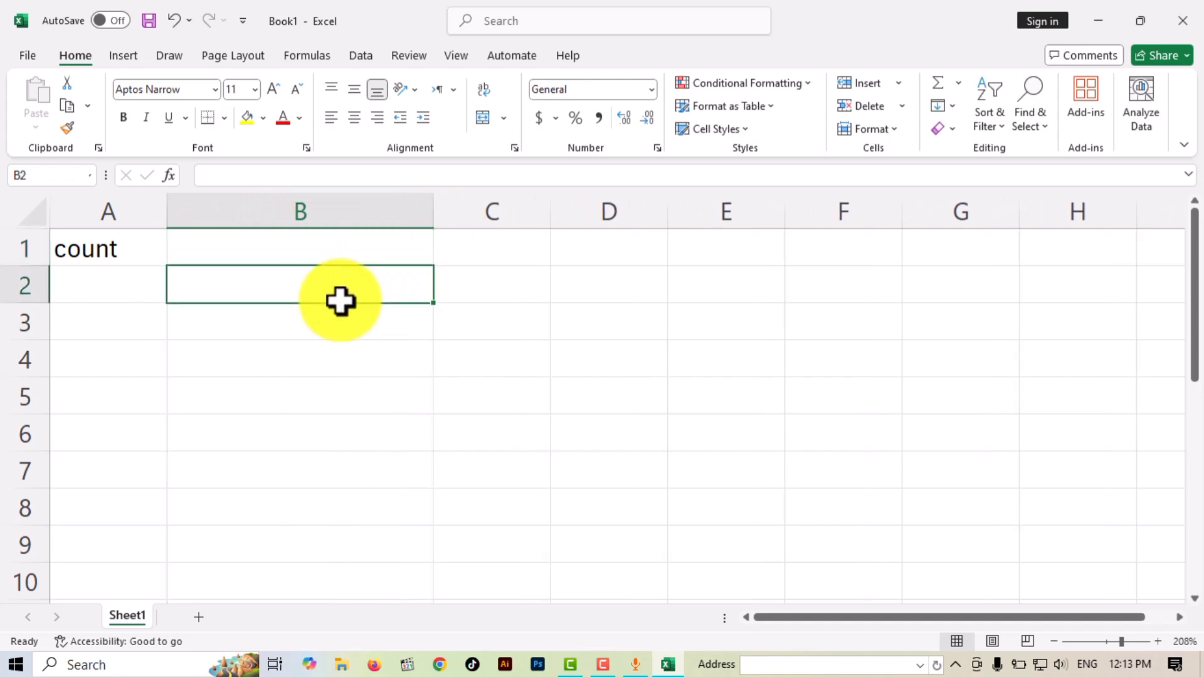
left_click(145, 250)
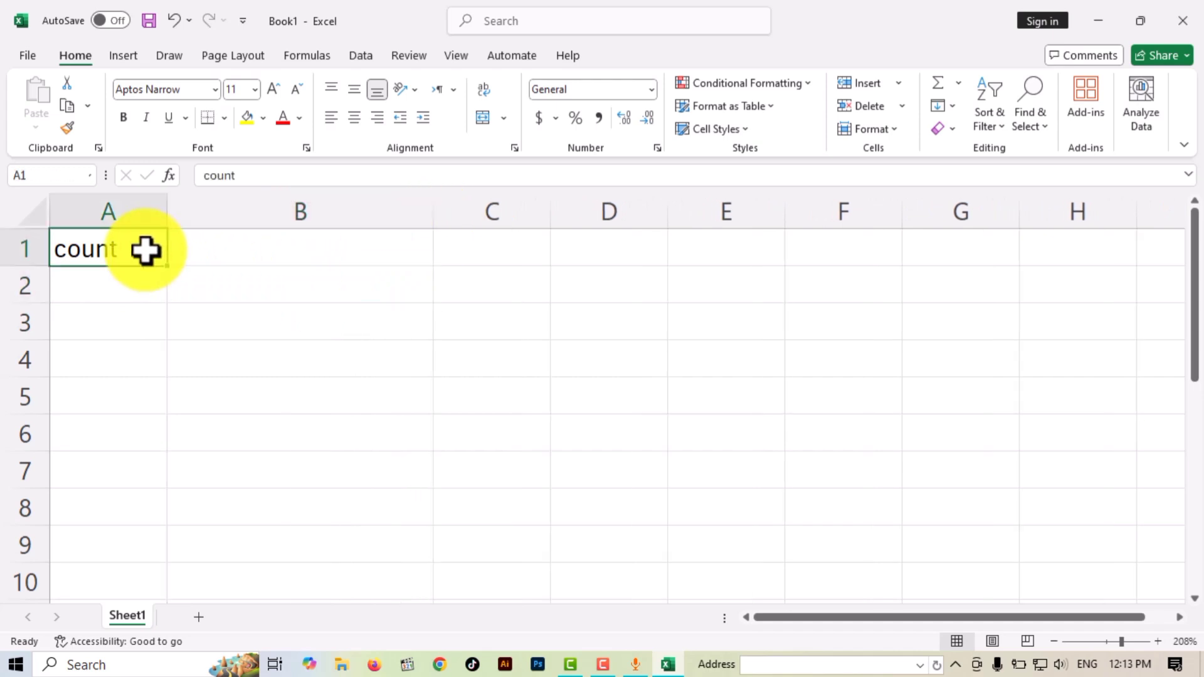
Fill cells B1 through B8 with the value 12 in a single entry
left_click(295, 251)
left_click(514, 276)
left_click(378, 276)
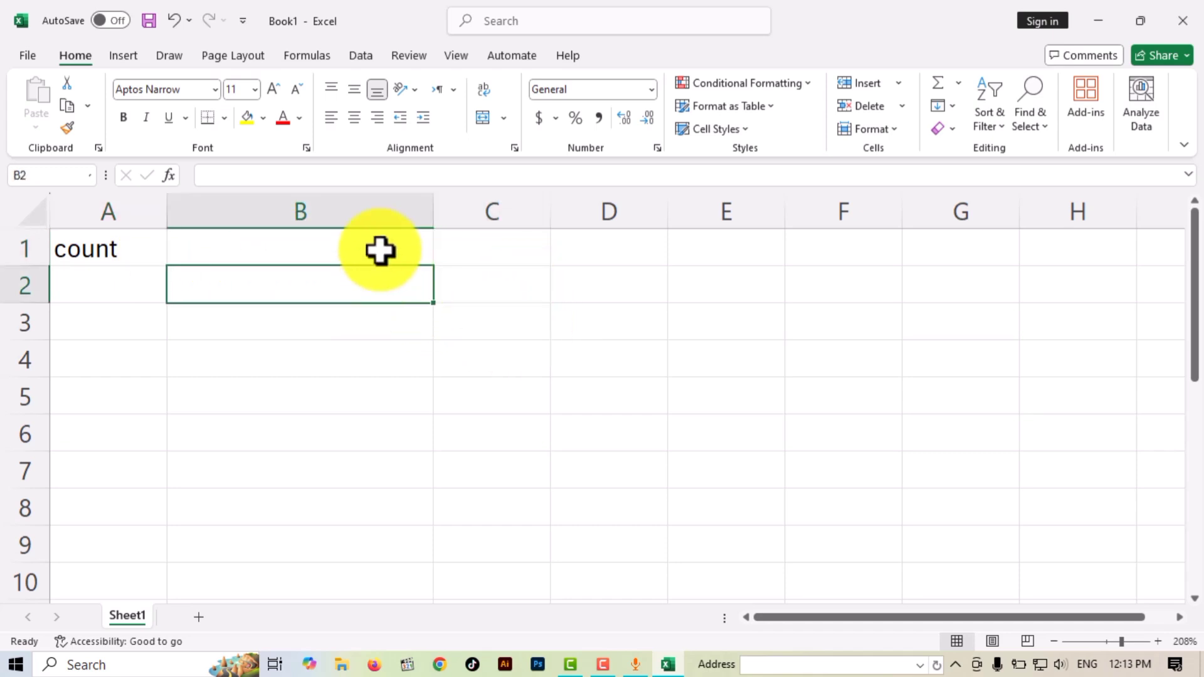
left_click_drag(381, 250, 382, 491)
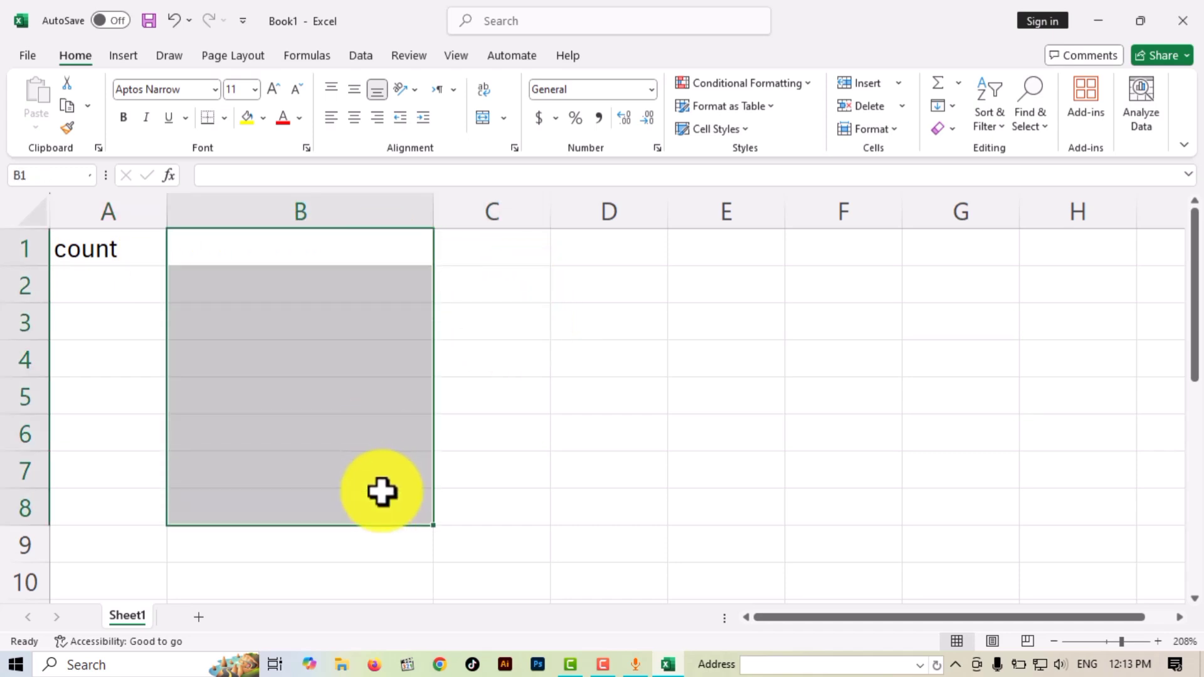
key("F2")
type("12")
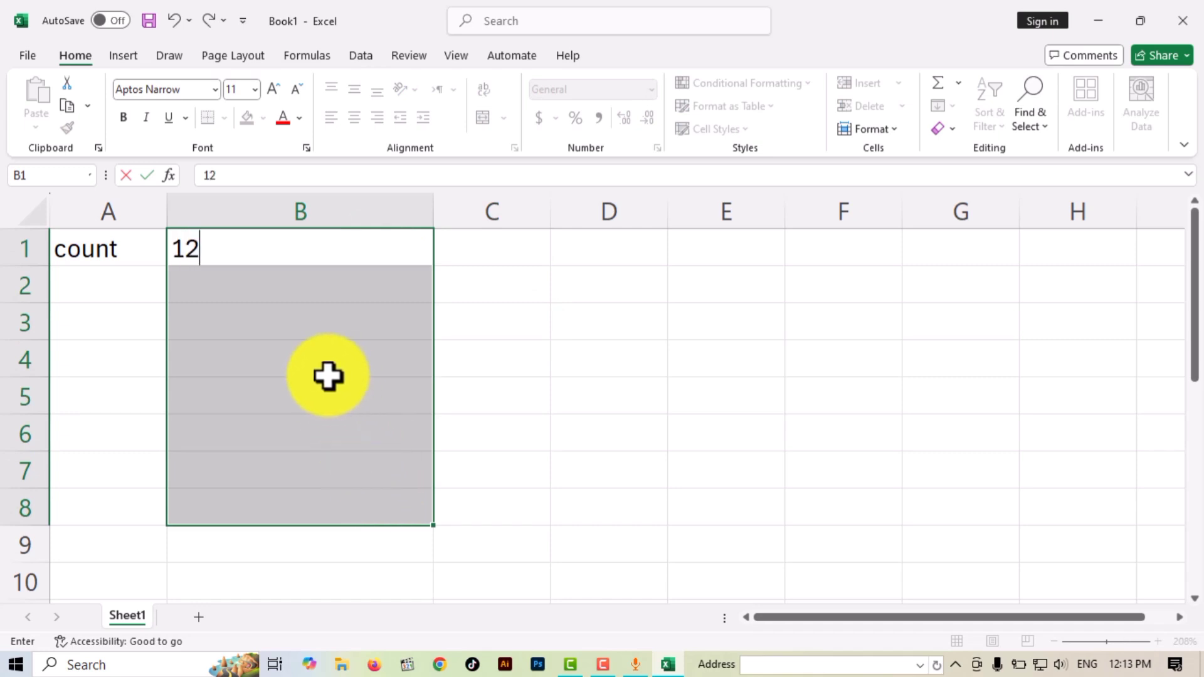
key("ctrl+Return")
left_click(540, 422)
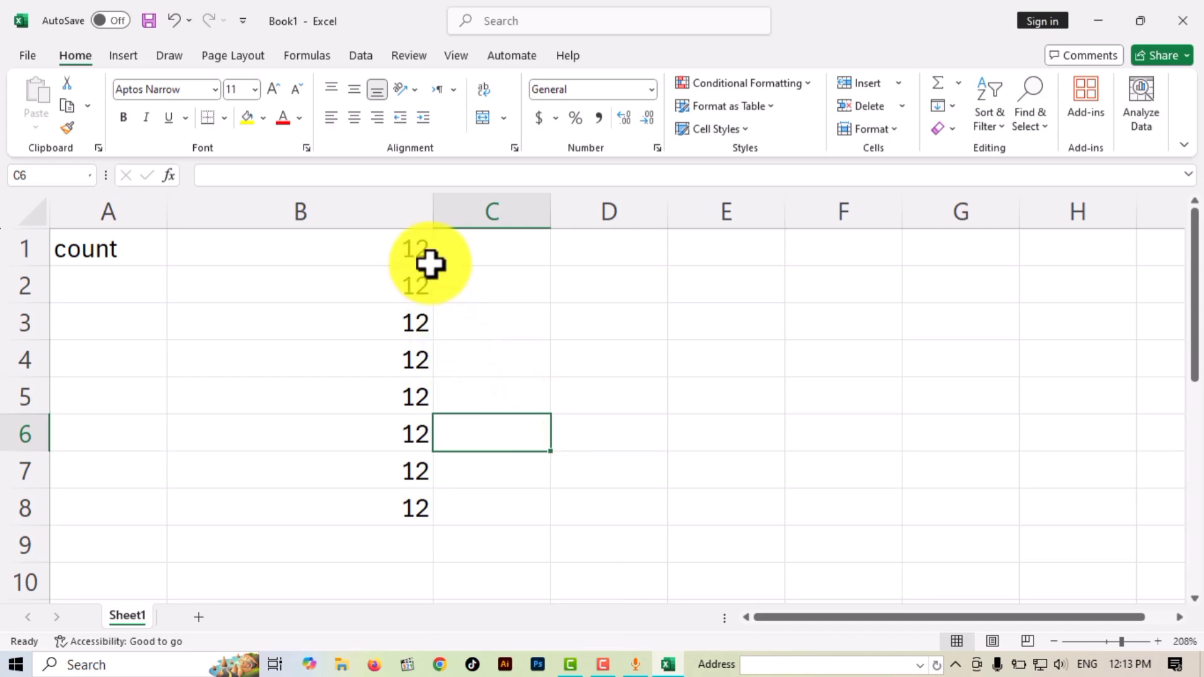
left_click_drag(430, 263, 421, 514)
left_click(476, 516)
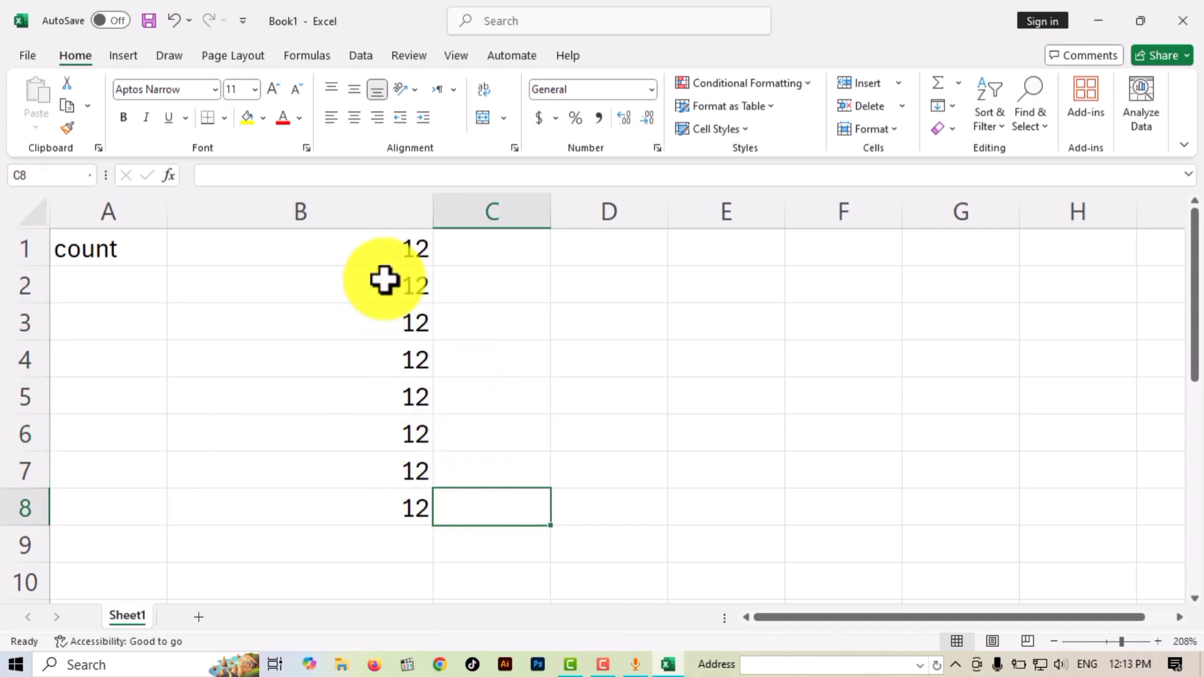
left_click_drag(386, 250, 413, 518)
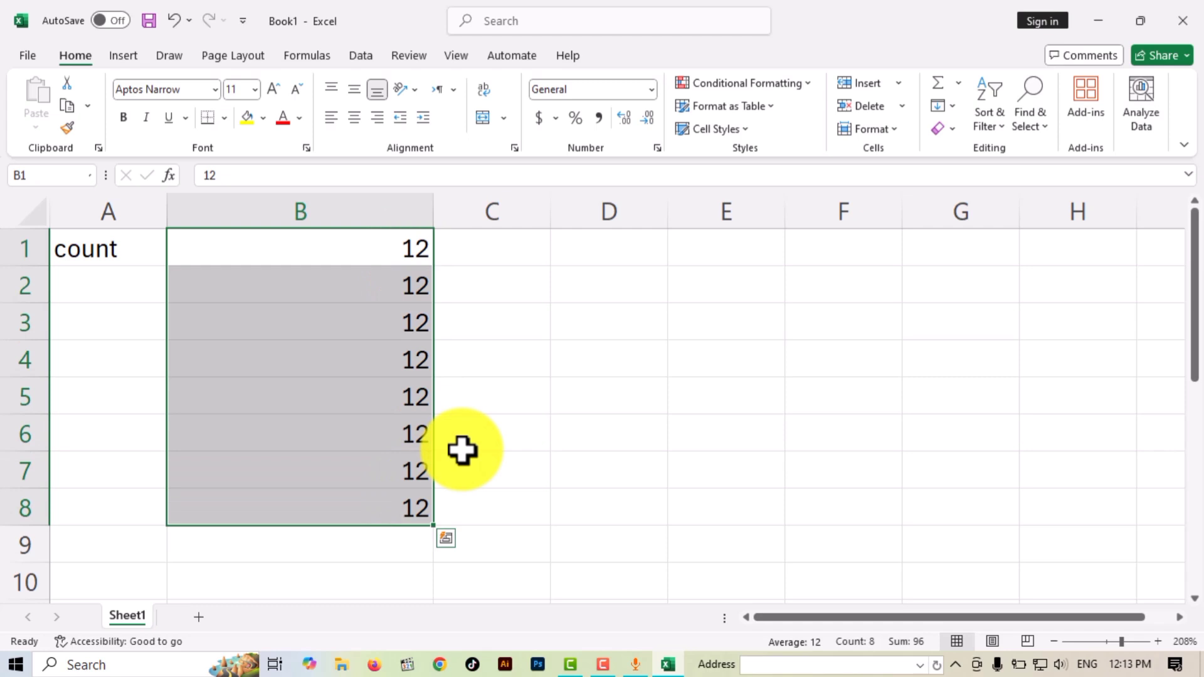
left_click(495, 300)
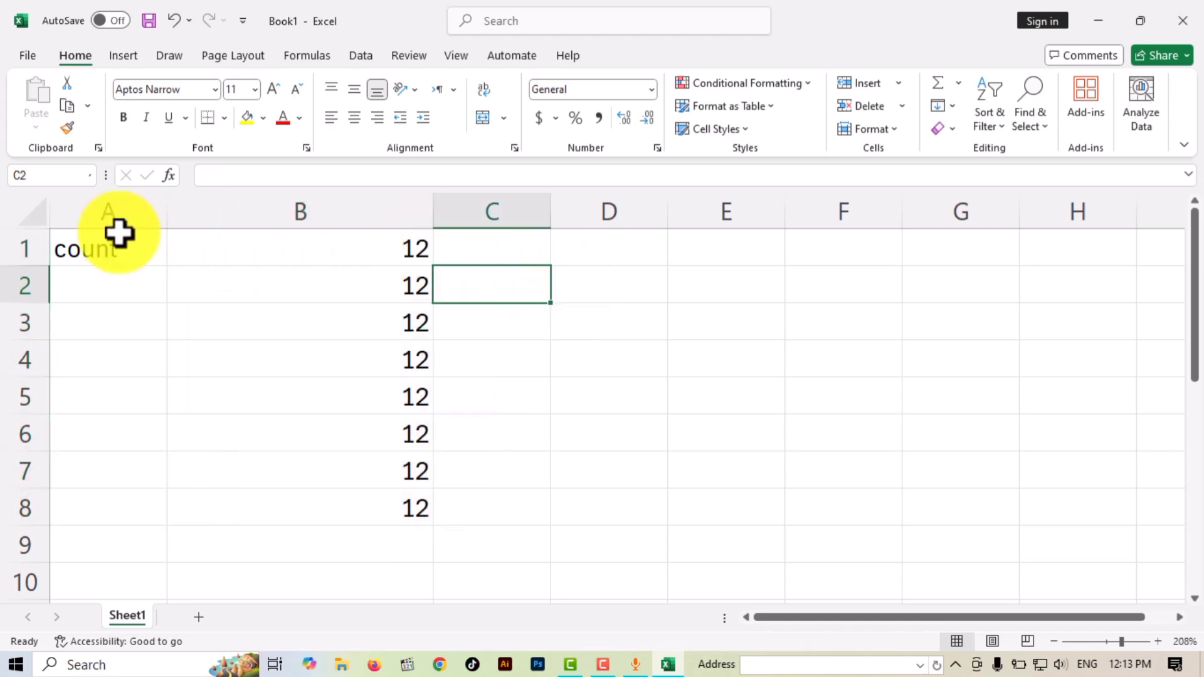
Highlight the "count" label in cell A1 with a yellow fill
left_click(100, 247)
left_click(247, 120)
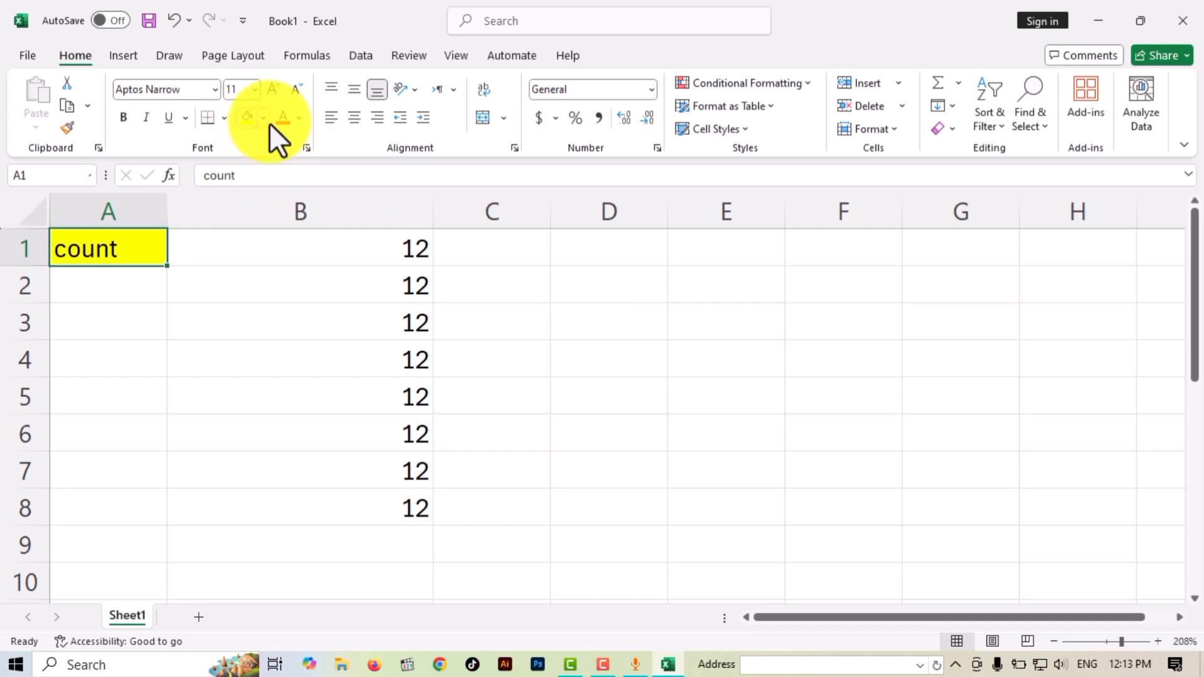
left_click(266, 120)
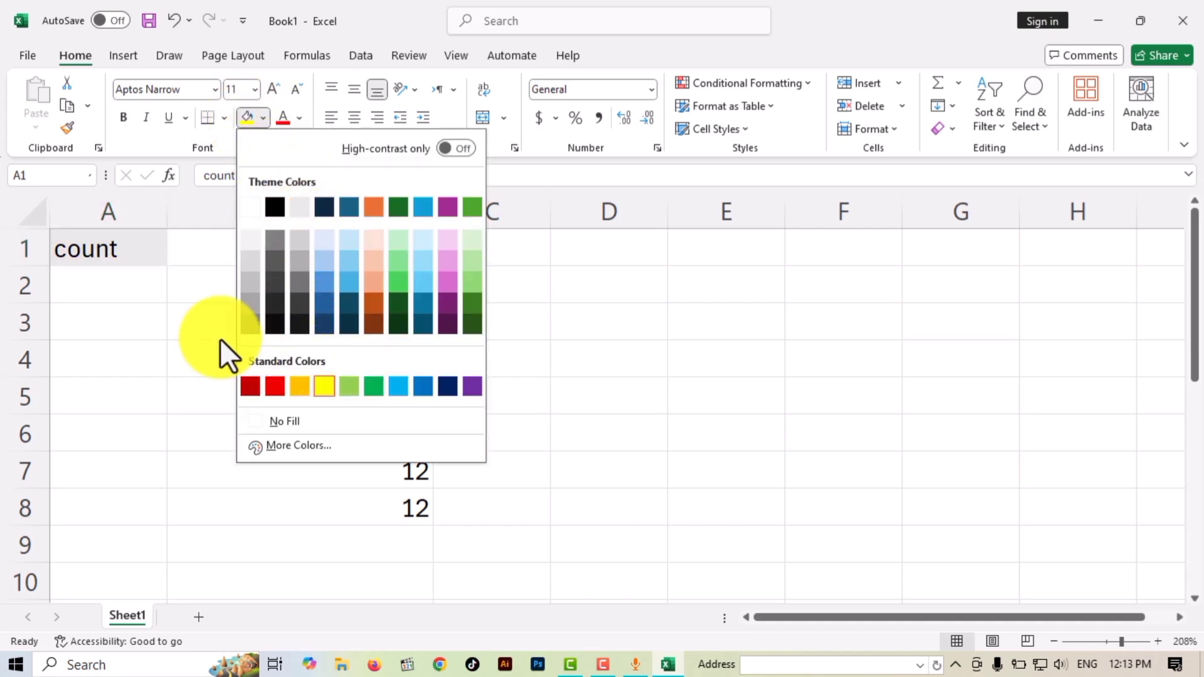
left_click(188, 335)
left_click(472, 292)
Enter a COUNT formula in cell D1 that counts the numbers in the range B1:B8
left_click(609, 258)
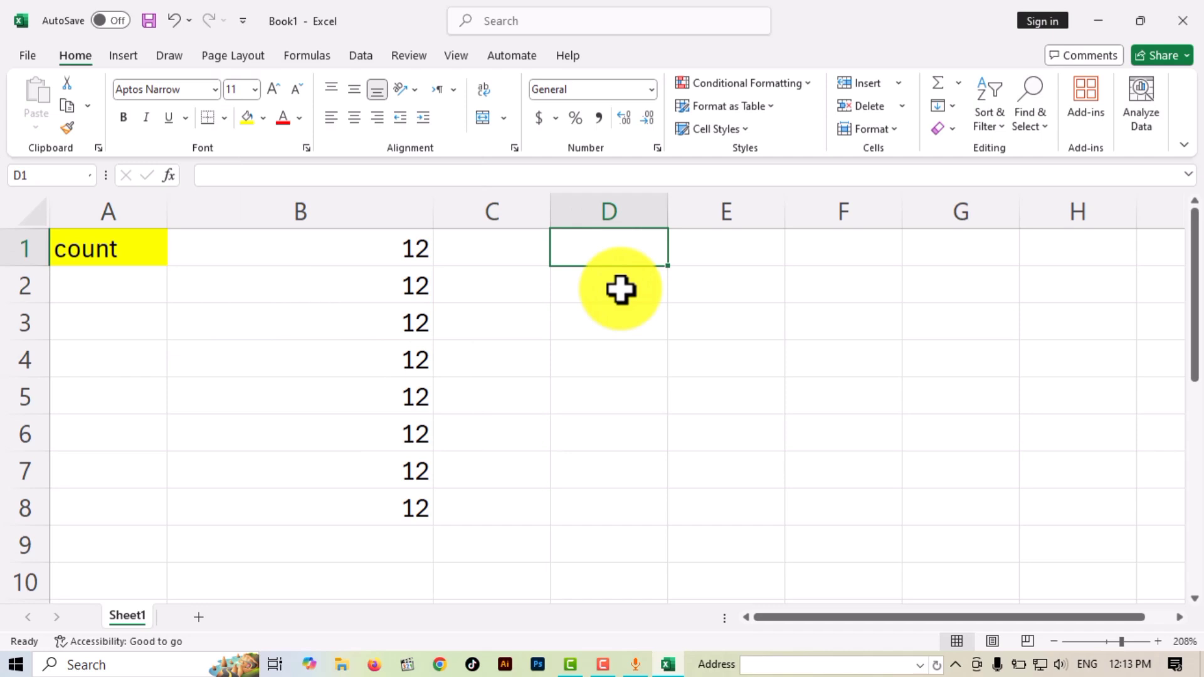
type("=")
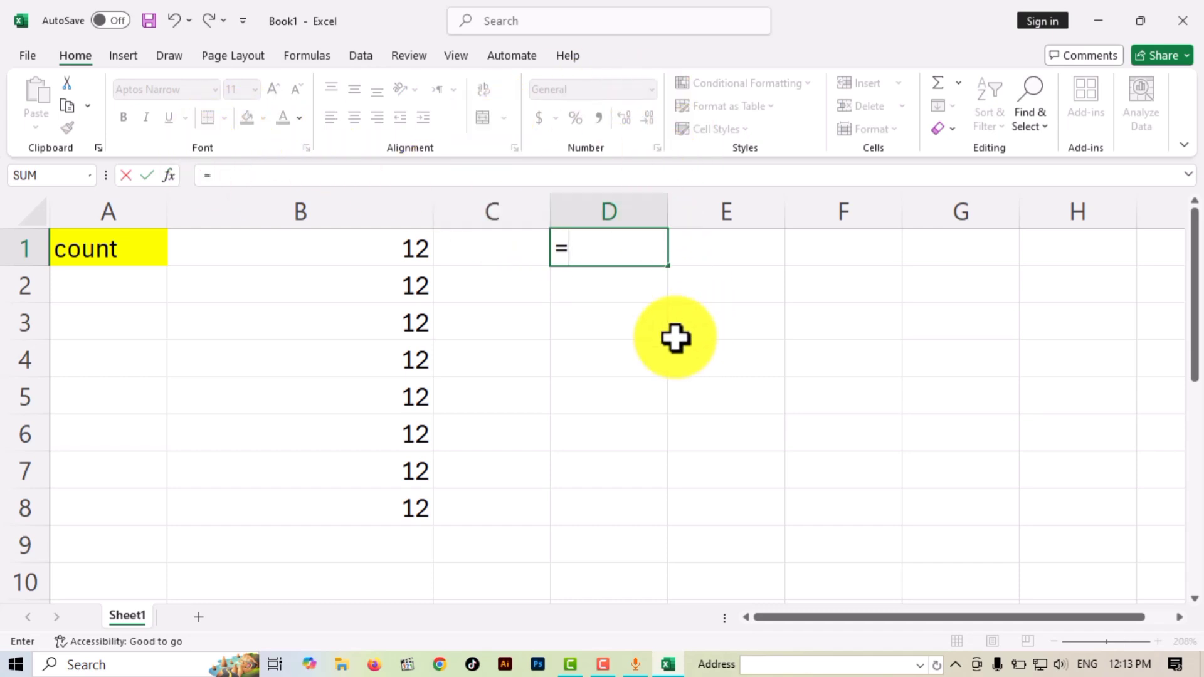
type("c")
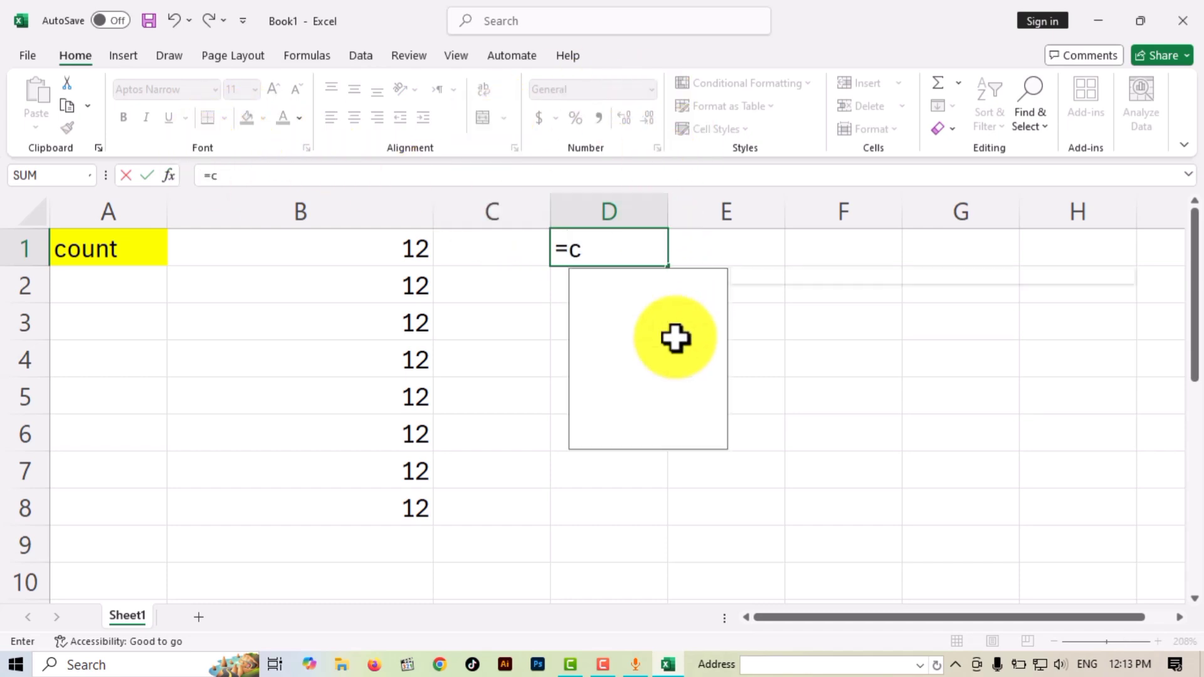
type("ount")
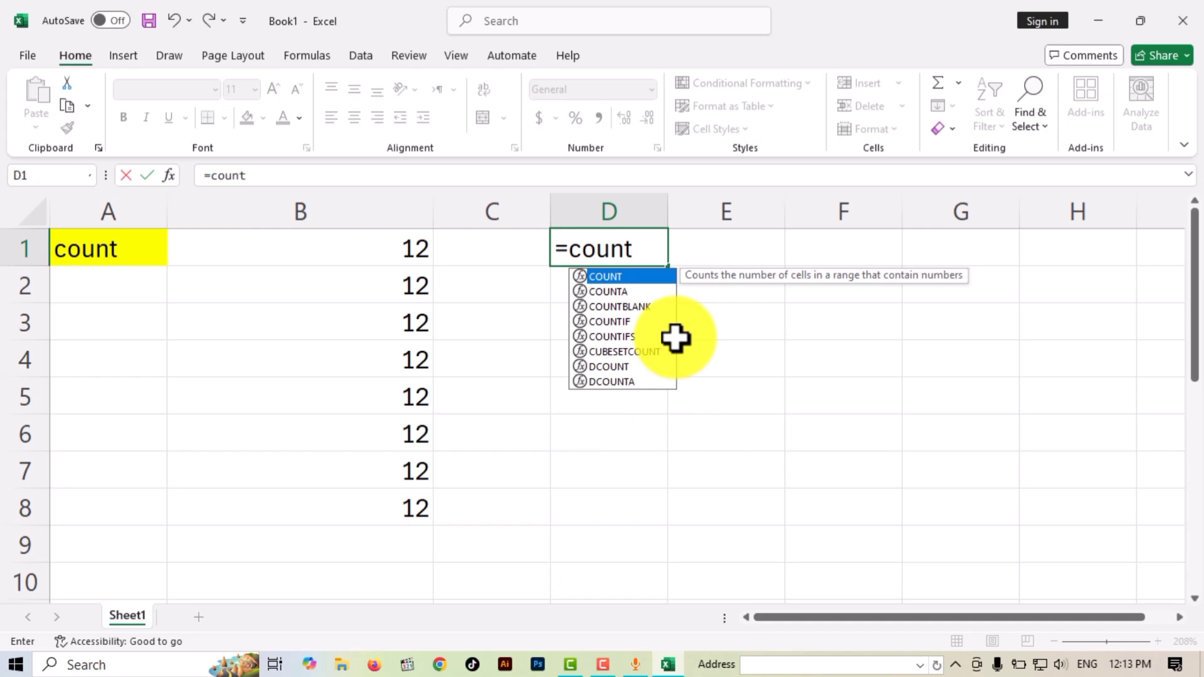
double_click(612, 276)
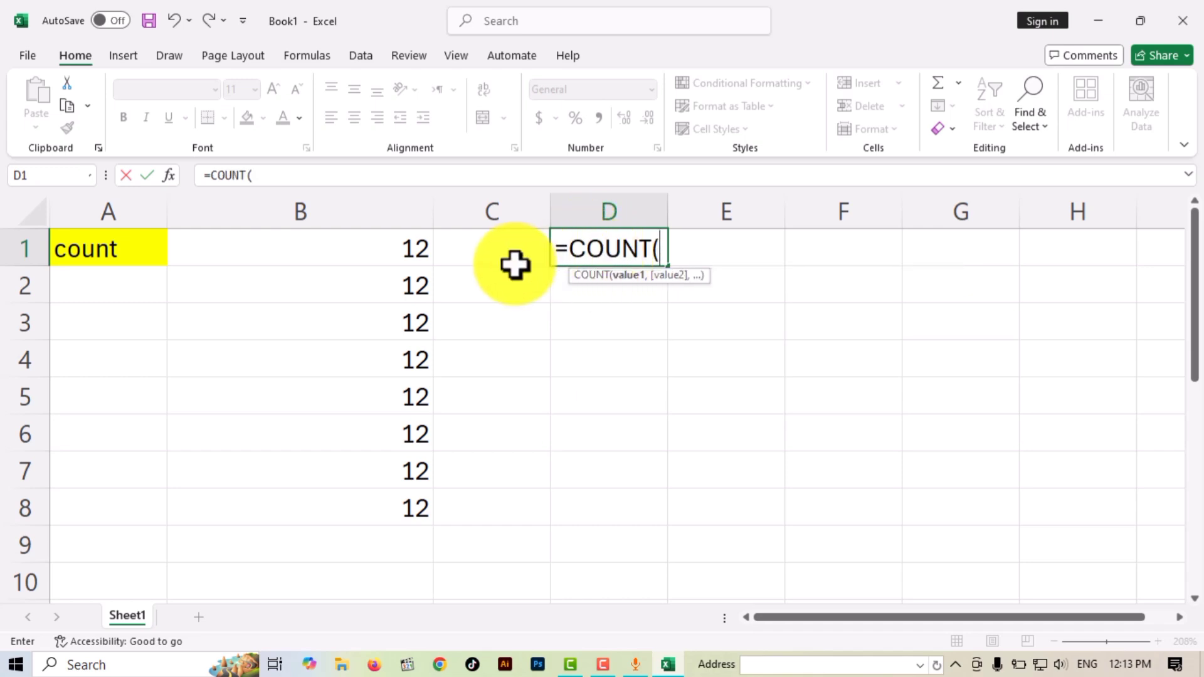
left_click_drag(408, 245, 397, 516)
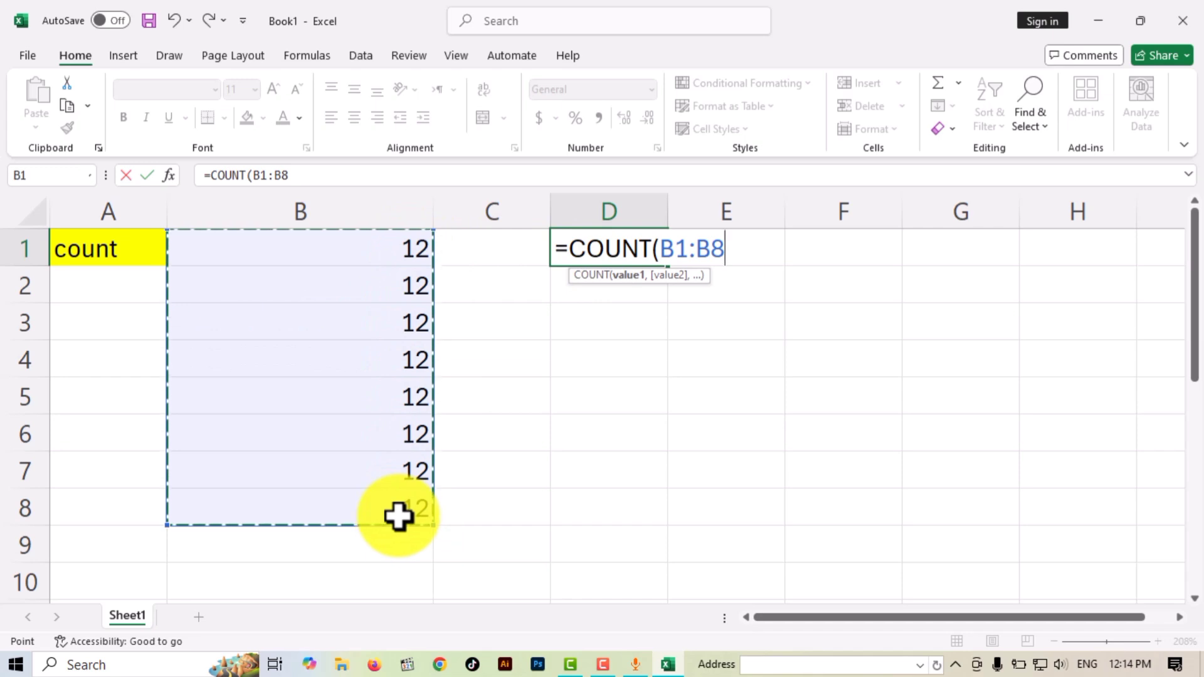
key("Return")
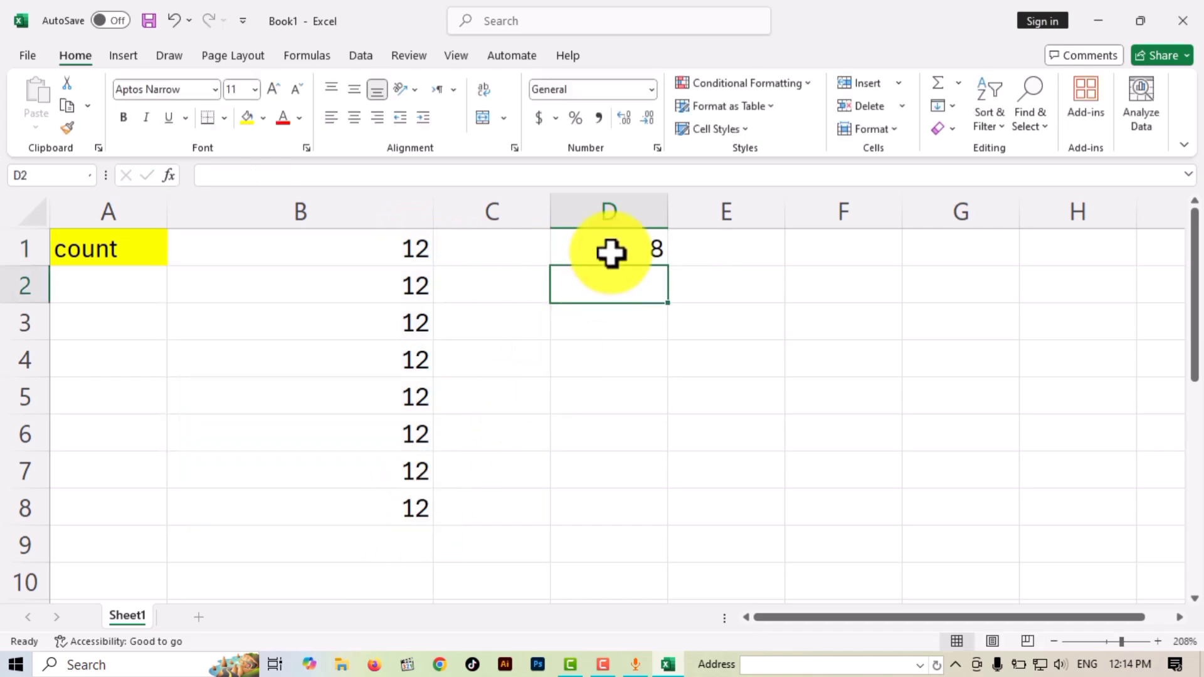
left_click(637, 250)
left_click_drag(393, 253, 392, 506)
left_click(465, 368)
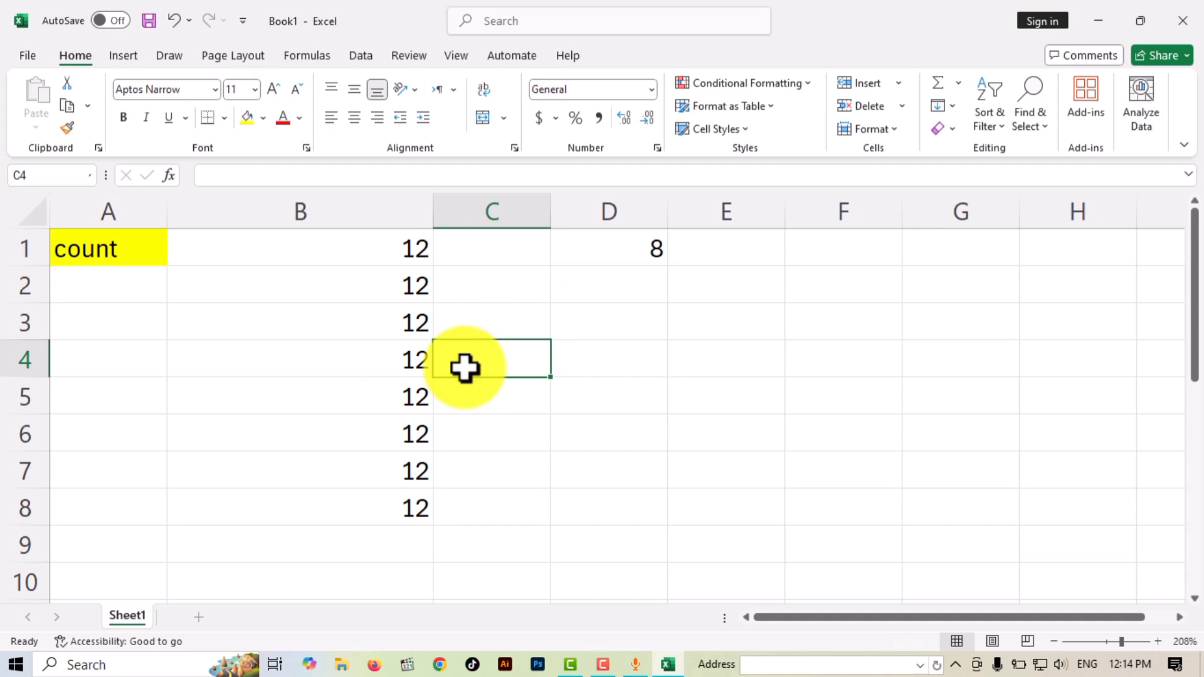
Replace the number in cell B4 with the letter "a" to test the COUNT formula on text
left_click(415, 365)
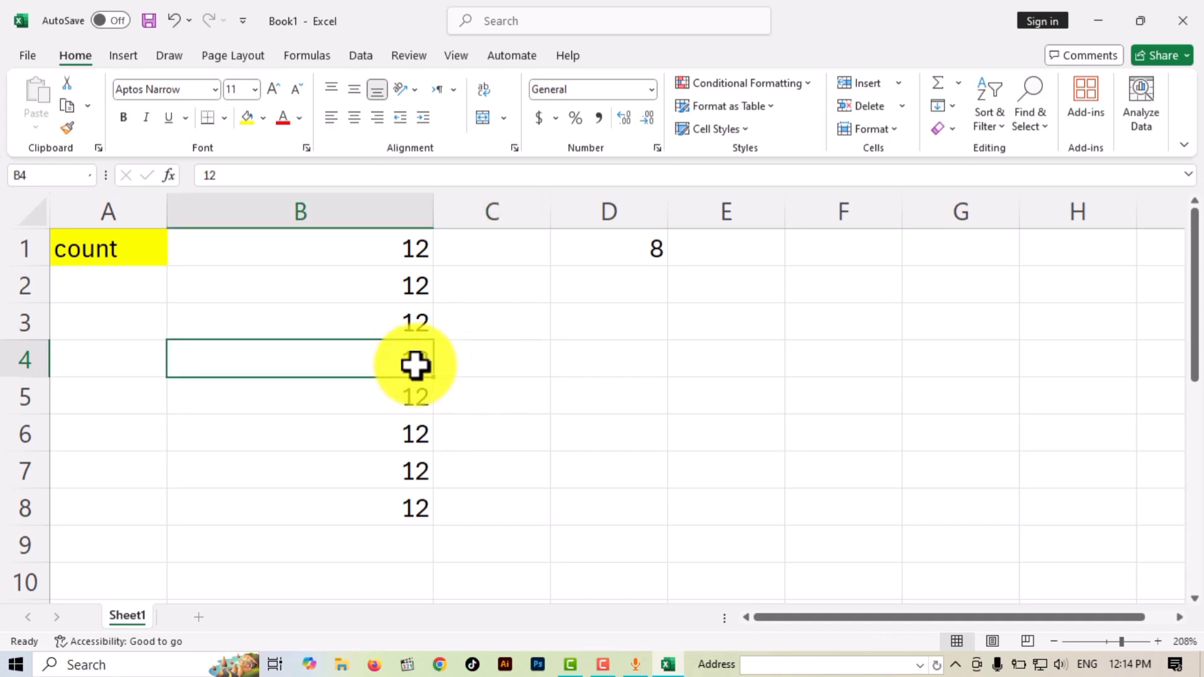
key("Delete")
type("a")
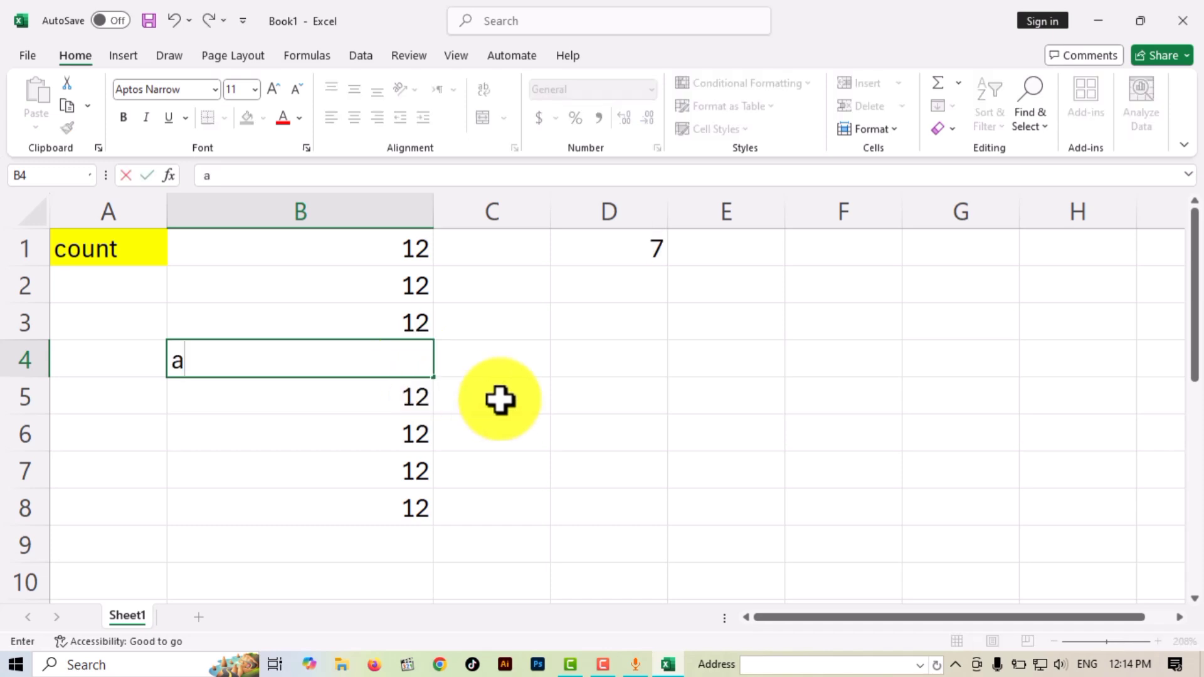
left_click(501, 398)
Try the Number format on cell B4 and set it back to General
left_click(402, 356)
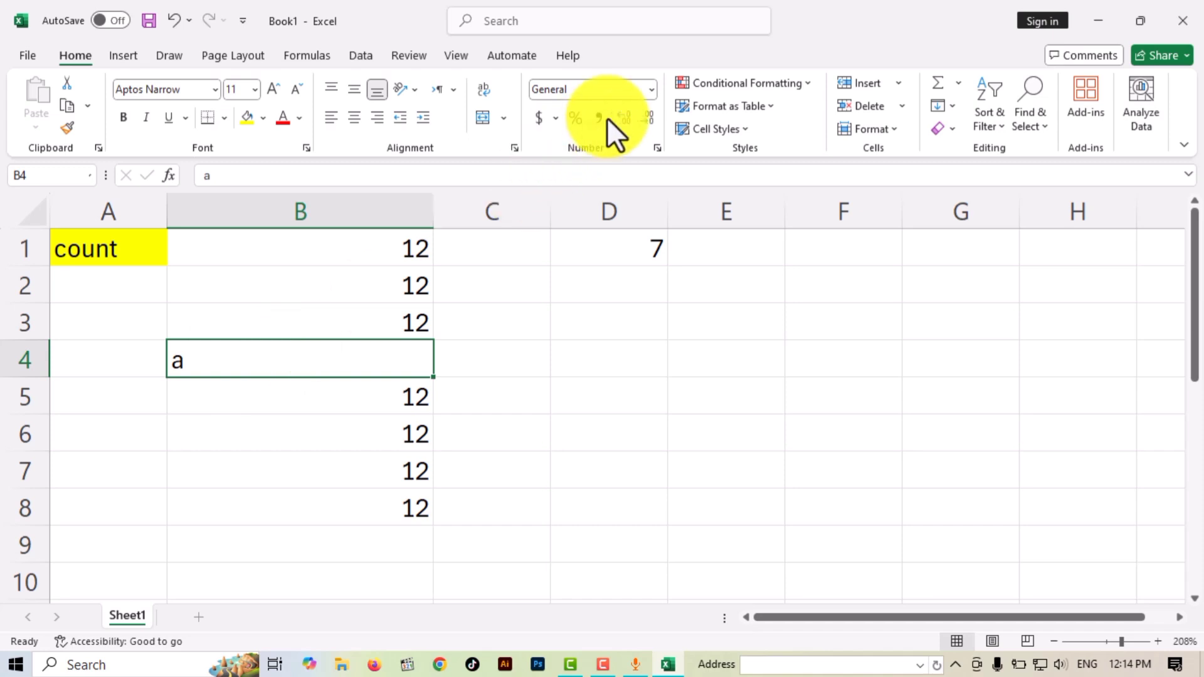
left_click(650, 89)
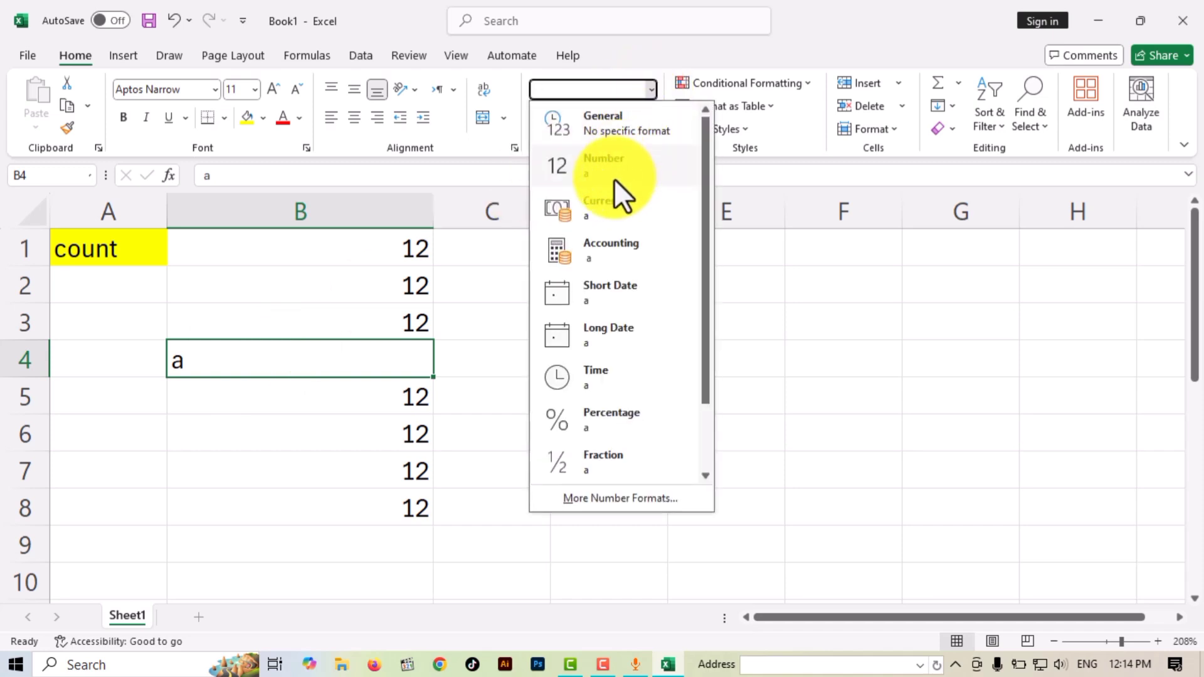
left_click(614, 179)
left_click(650, 92)
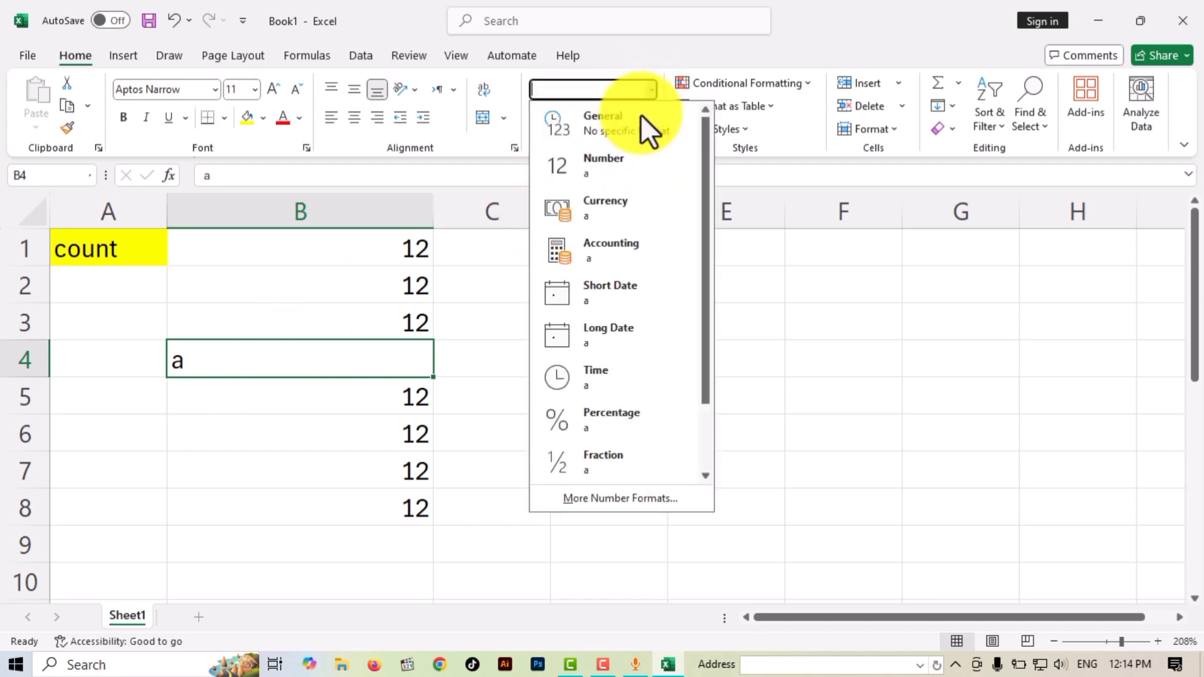
left_click(630, 117)
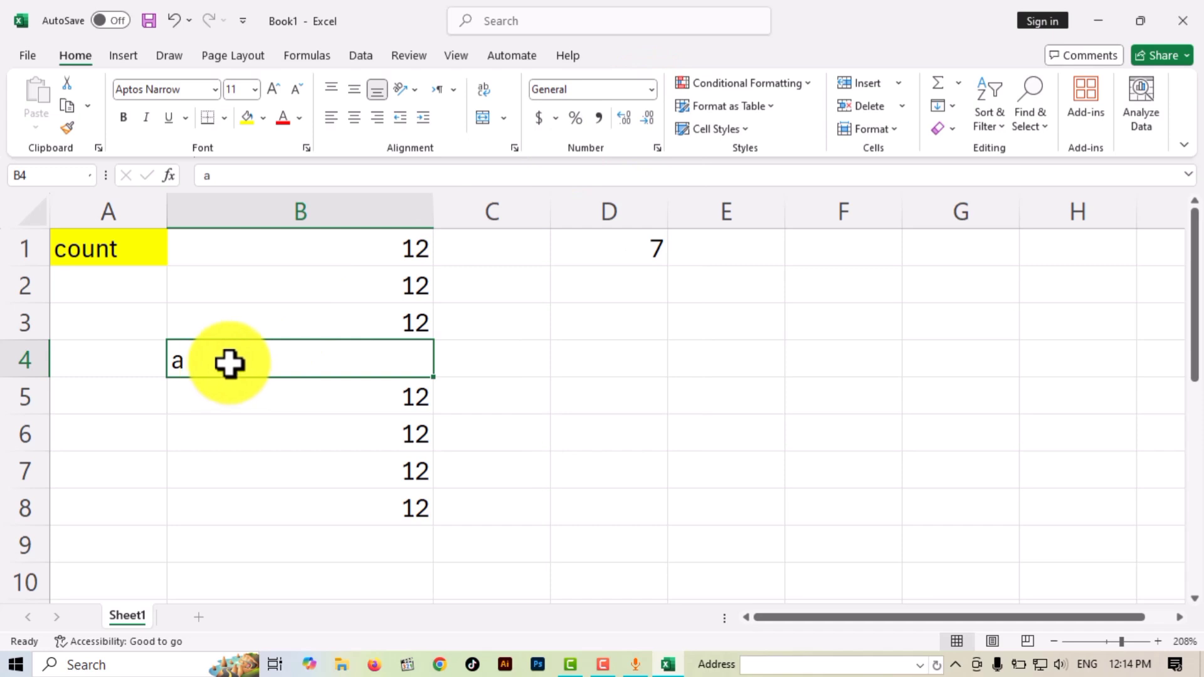
Replace the letter in cell B4 with the number 36 to test the COUNT formula on a numeric entry
left_click(615, 298)
left_click(380, 374)
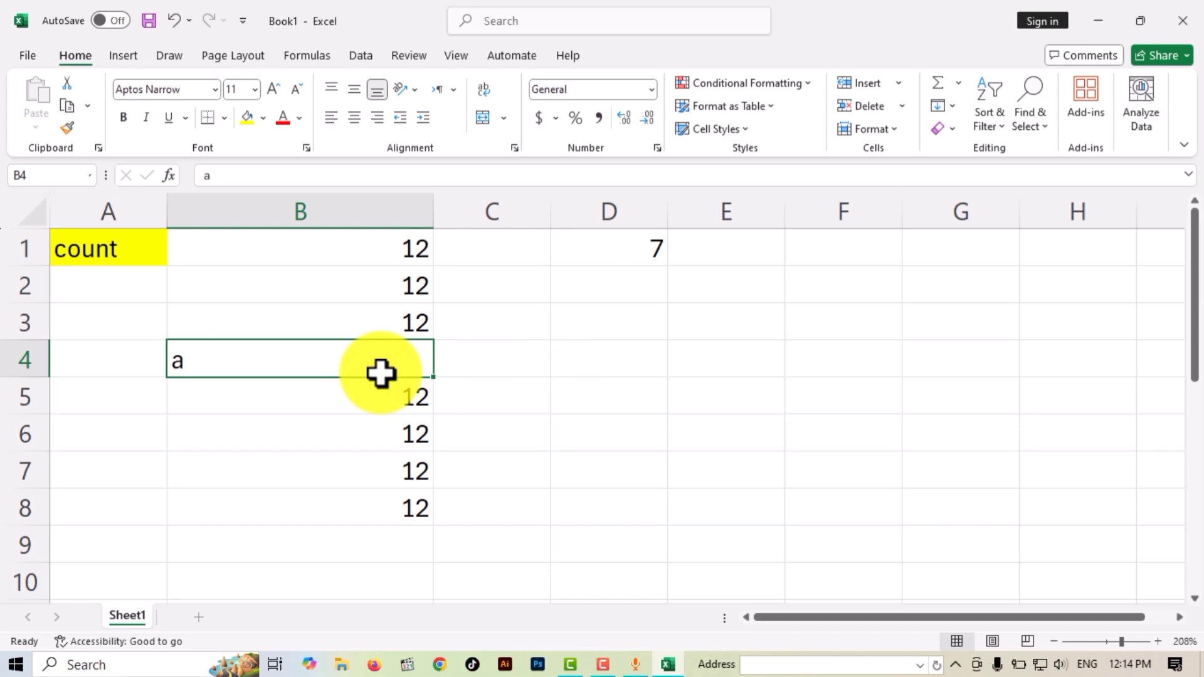
left_click(620, 249)
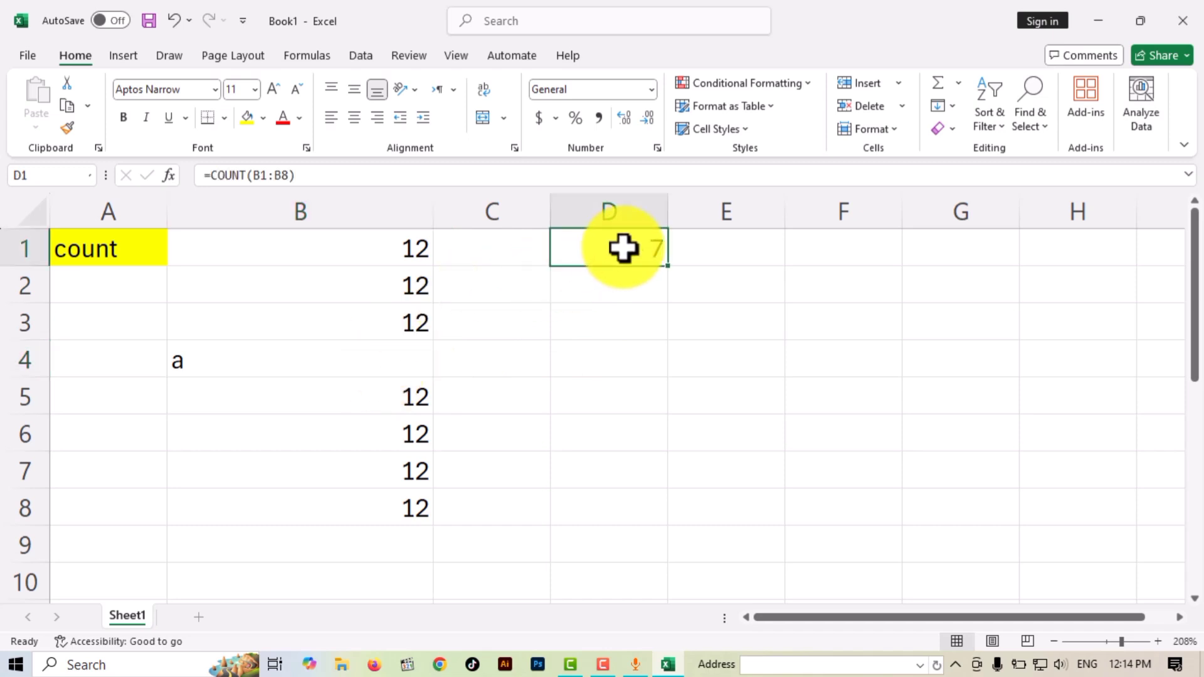
left_click(348, 363)
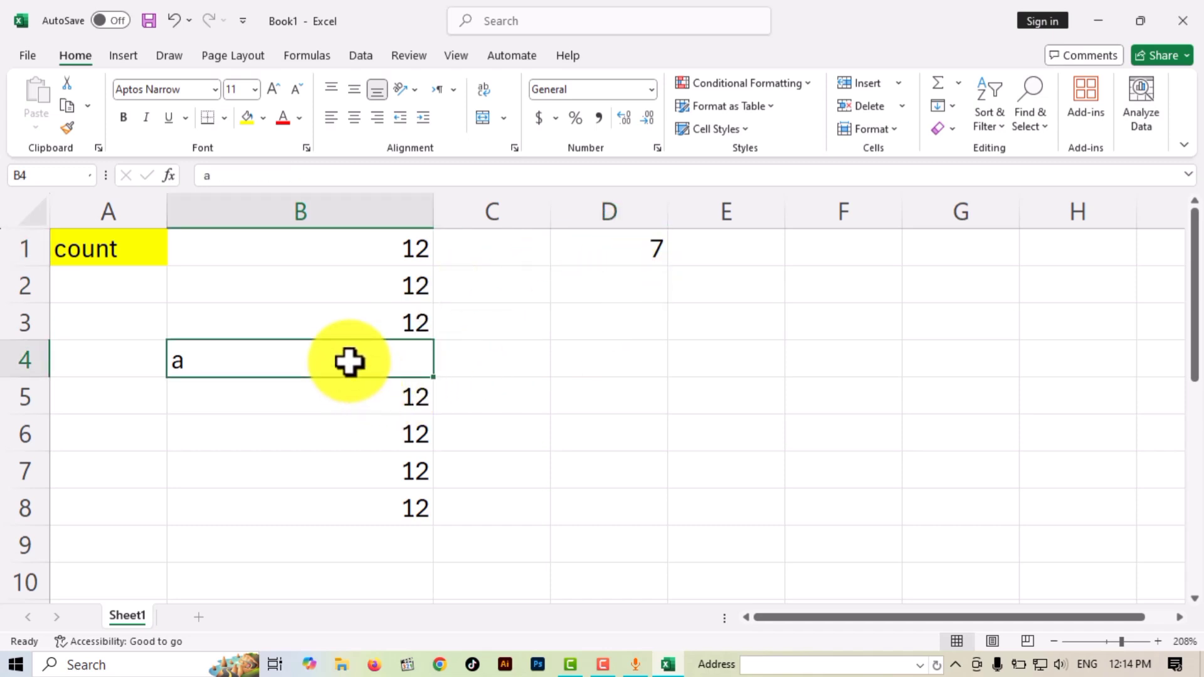
type("36")
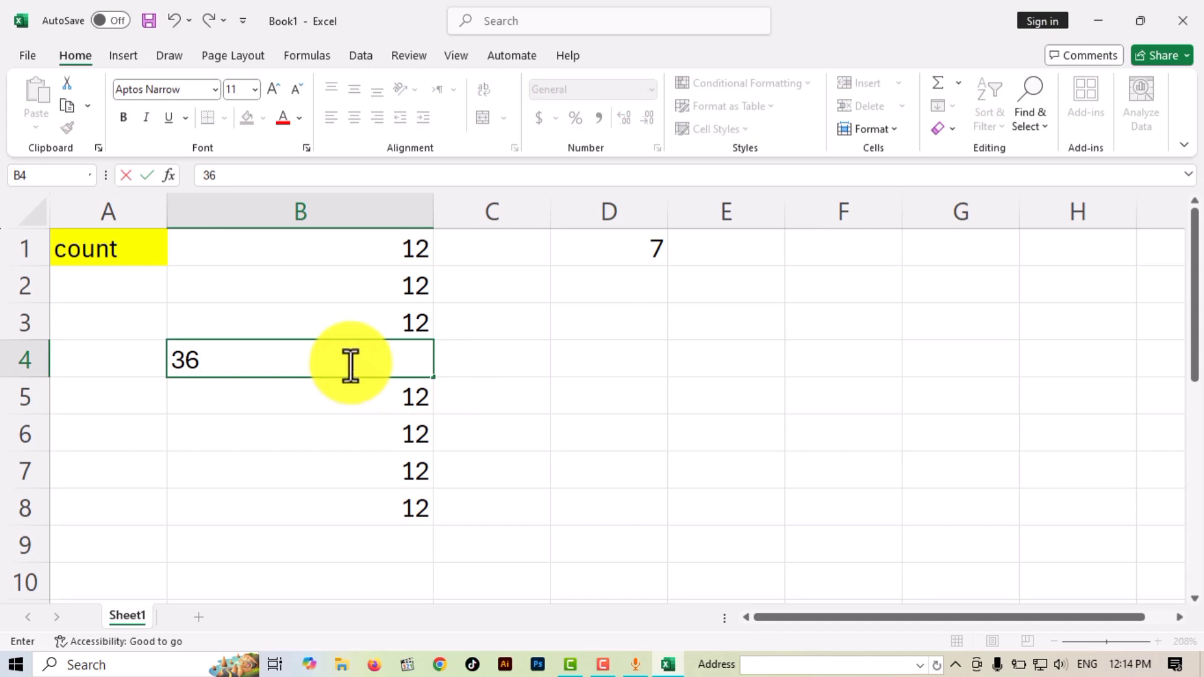
left_click(634, 405)
Make the COUNT result in cell D1 bold
left_click(655, 248)
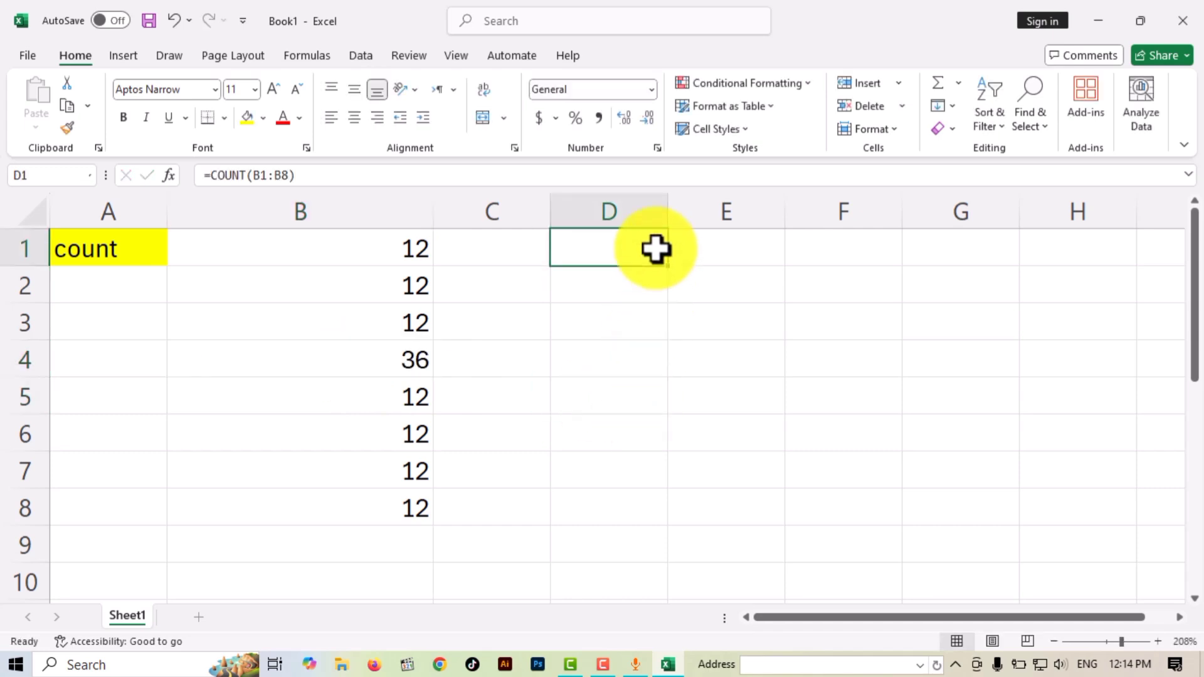
left_click(123, 118)
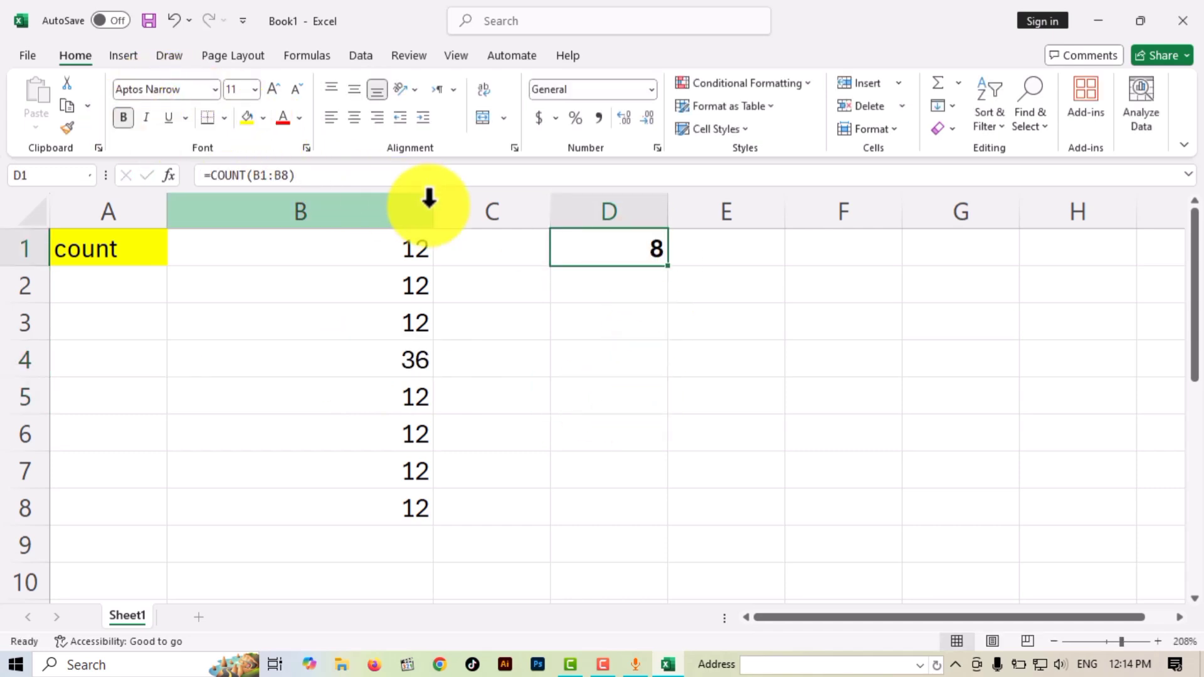
left_click(416, 362)
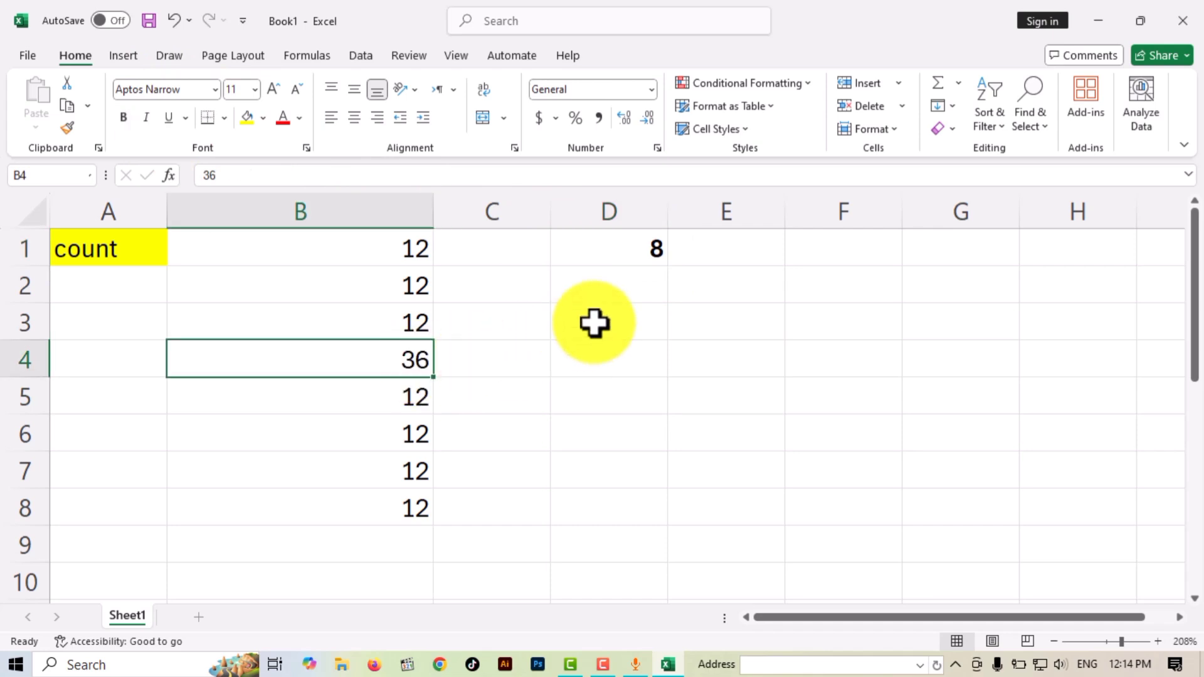
left_click(594, 322)
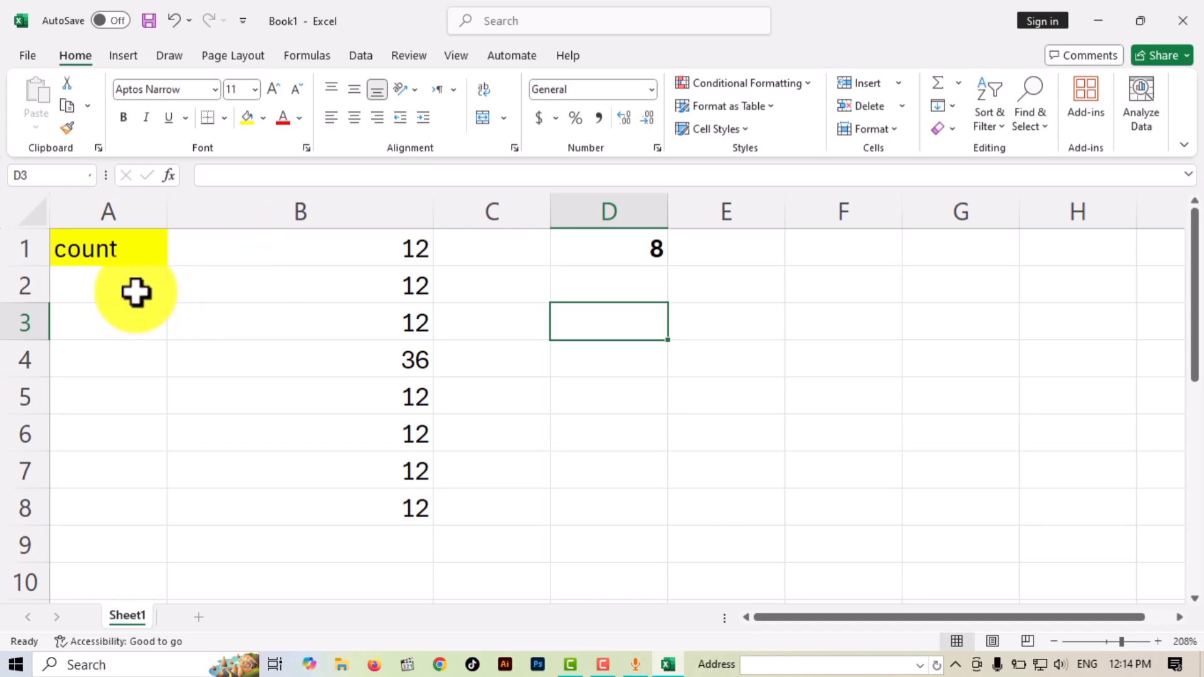
Clear the contents of the range B1:D8 and enter the label "countA" in cell A2
left_click_drag(354, 250, 645, 519)
key("Delete")
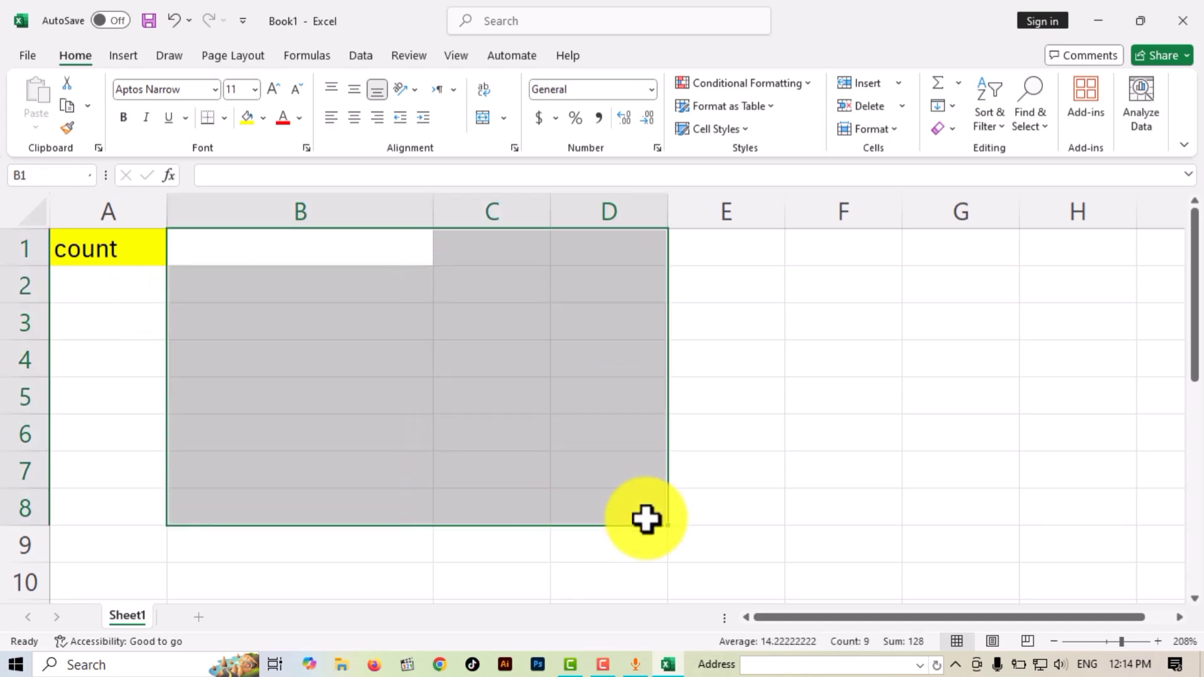
left_click(118, 289)
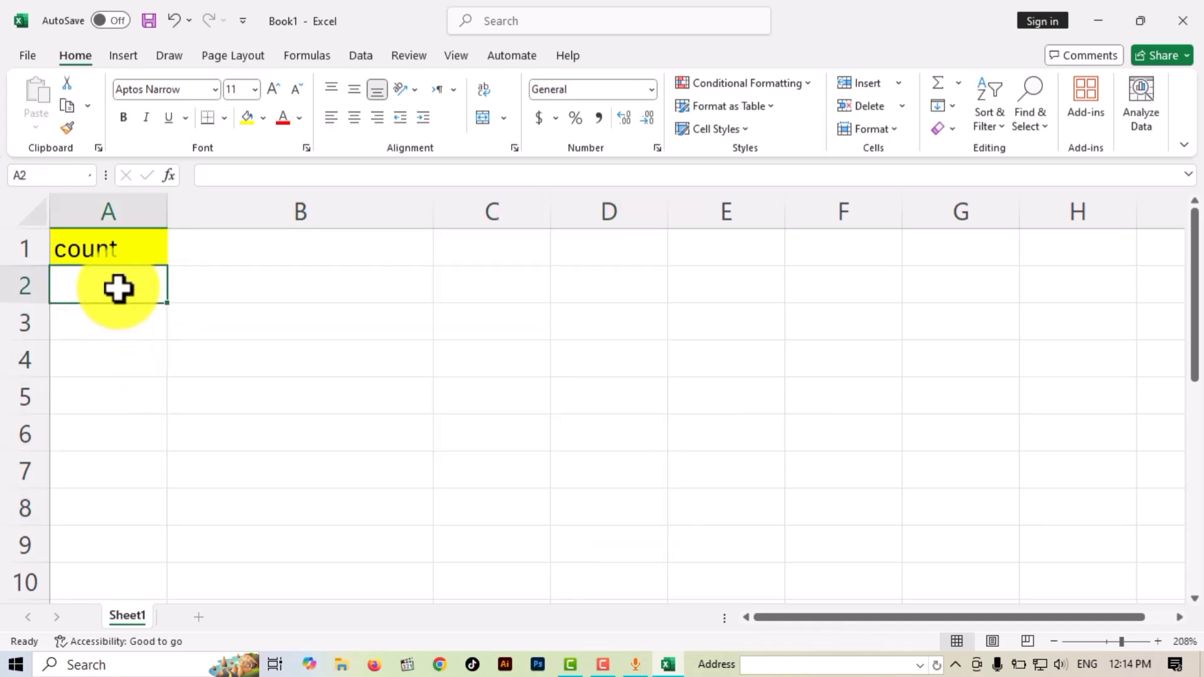
type("countA")
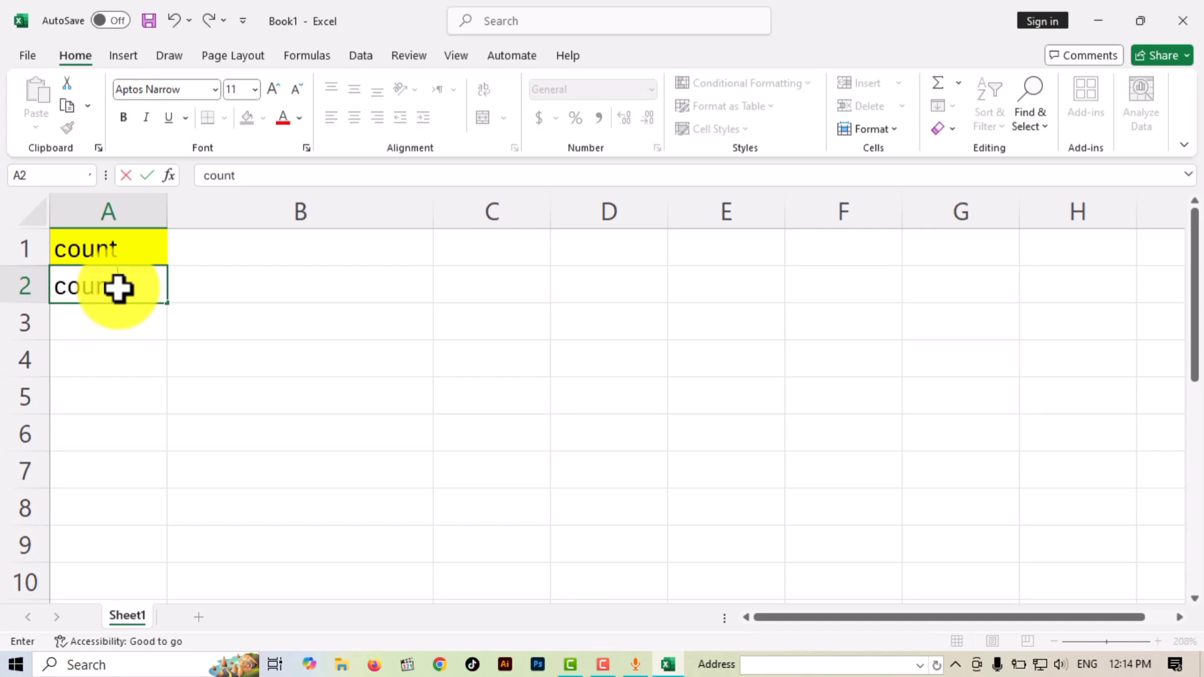
left_click(281, 269)
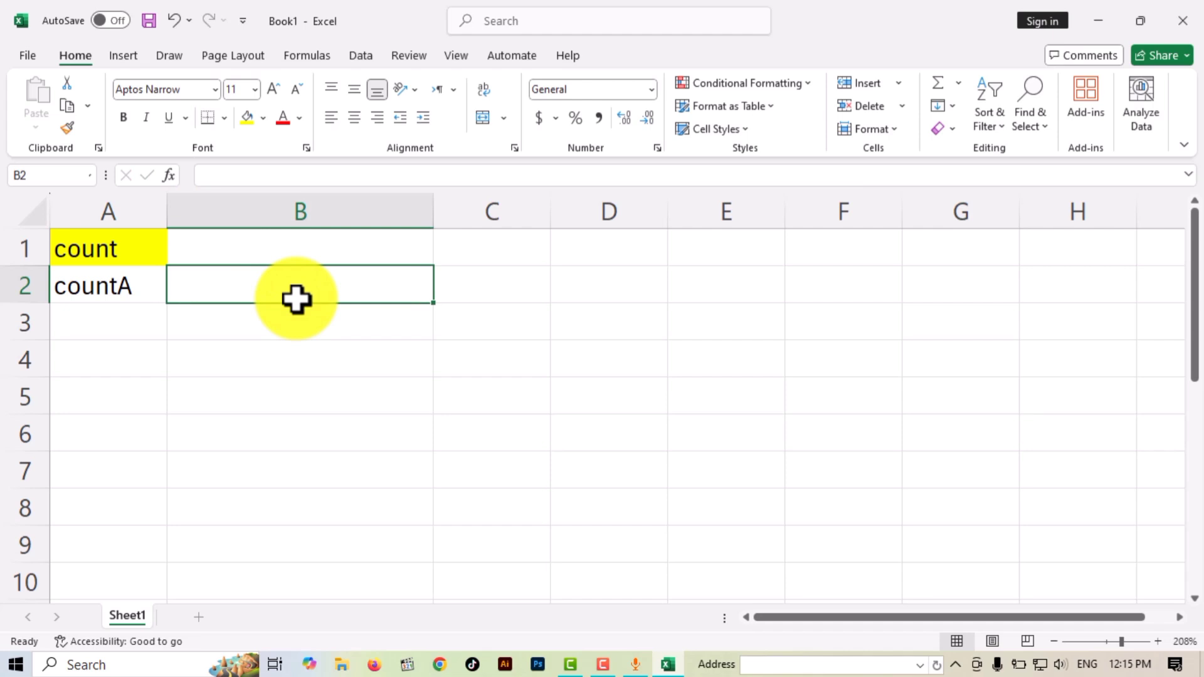
Fill all cells of the range C1:C8 with the text "ographic" in one entry
left_click(487, 351)
left_click(501, 279)
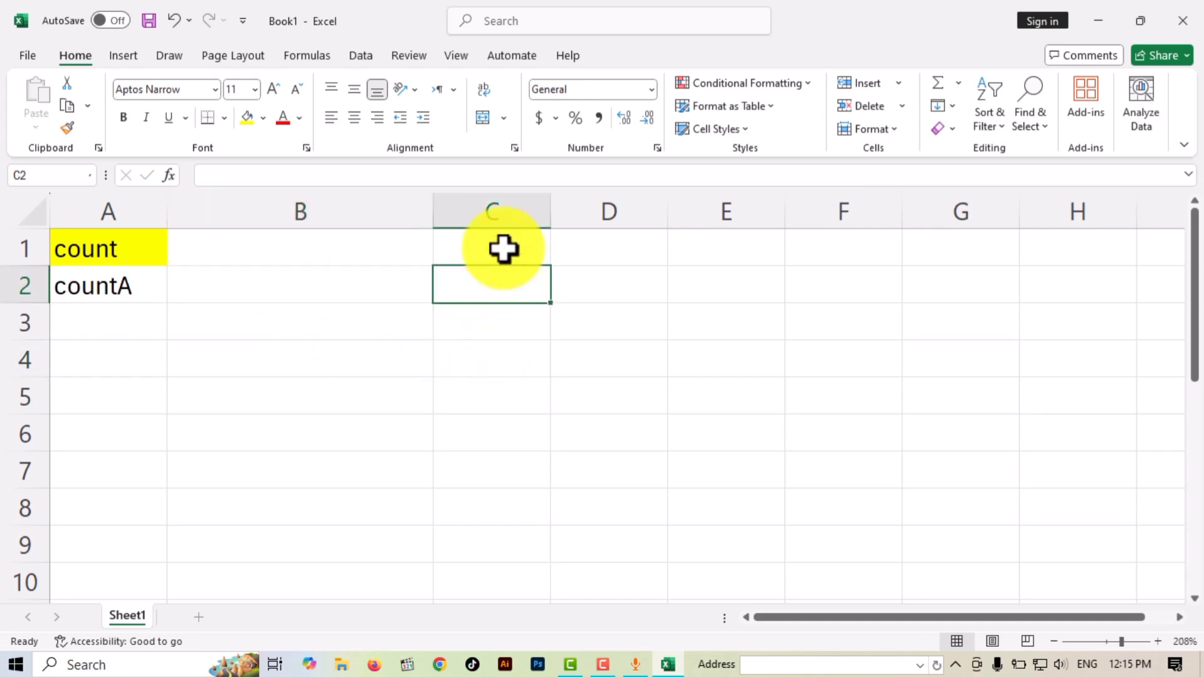
left_click(504, 249)
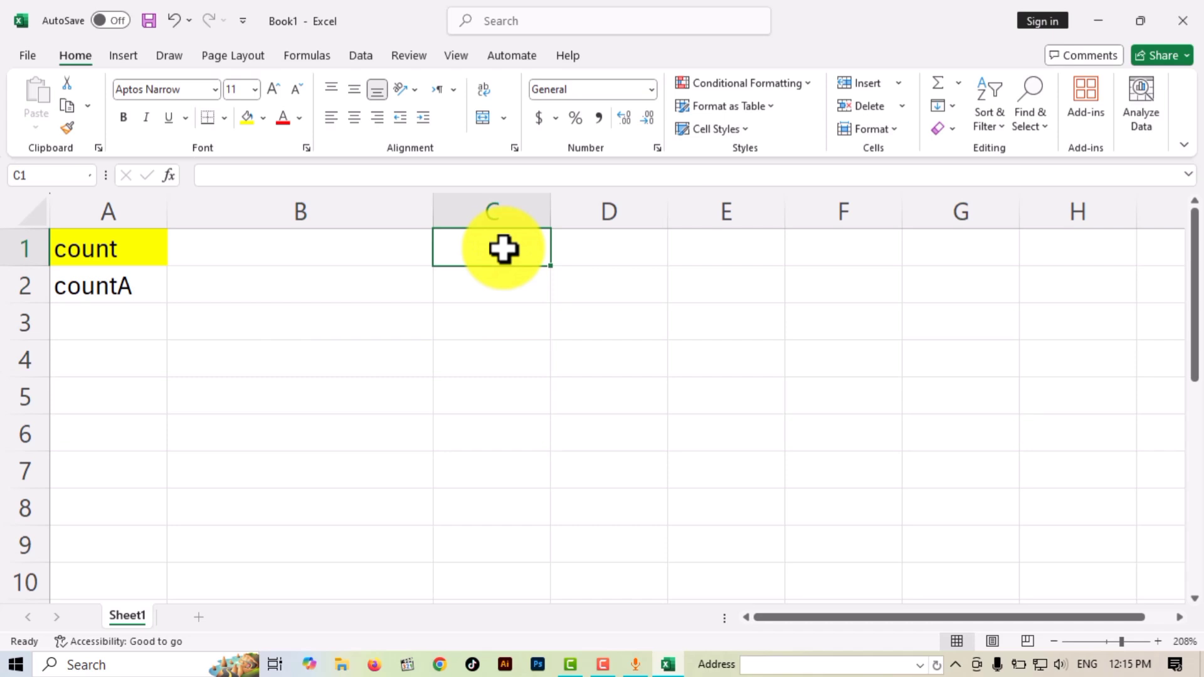
left_click_drag(503, 248, 508, 508)
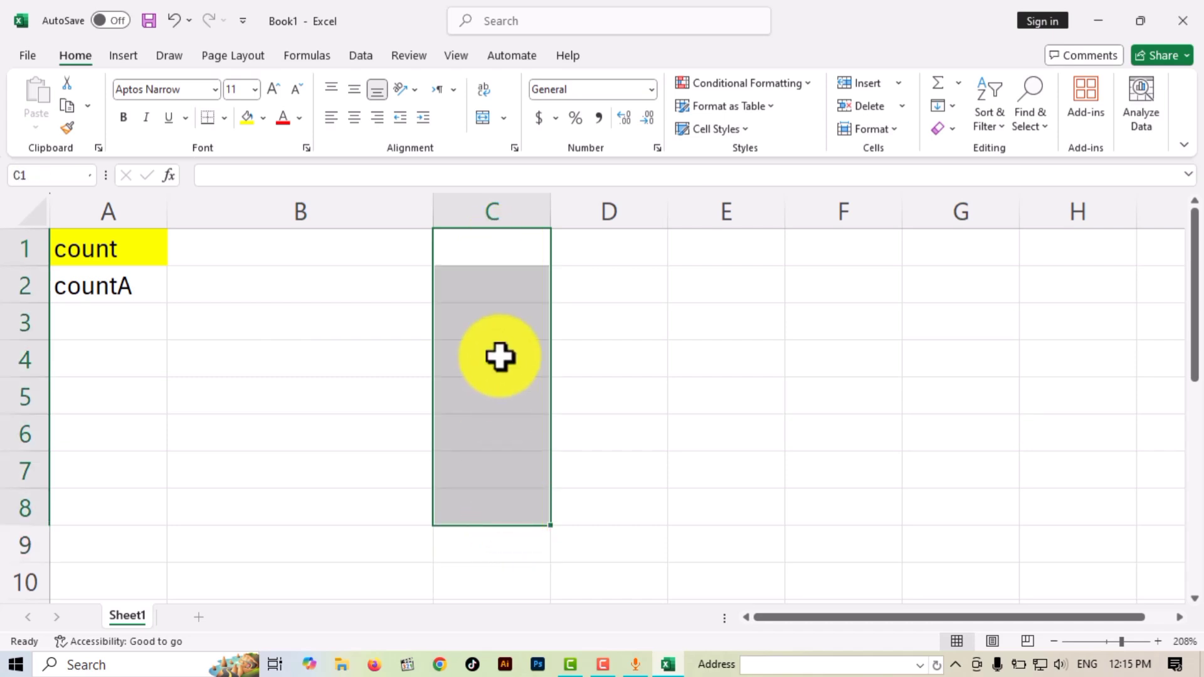
type("ogr")
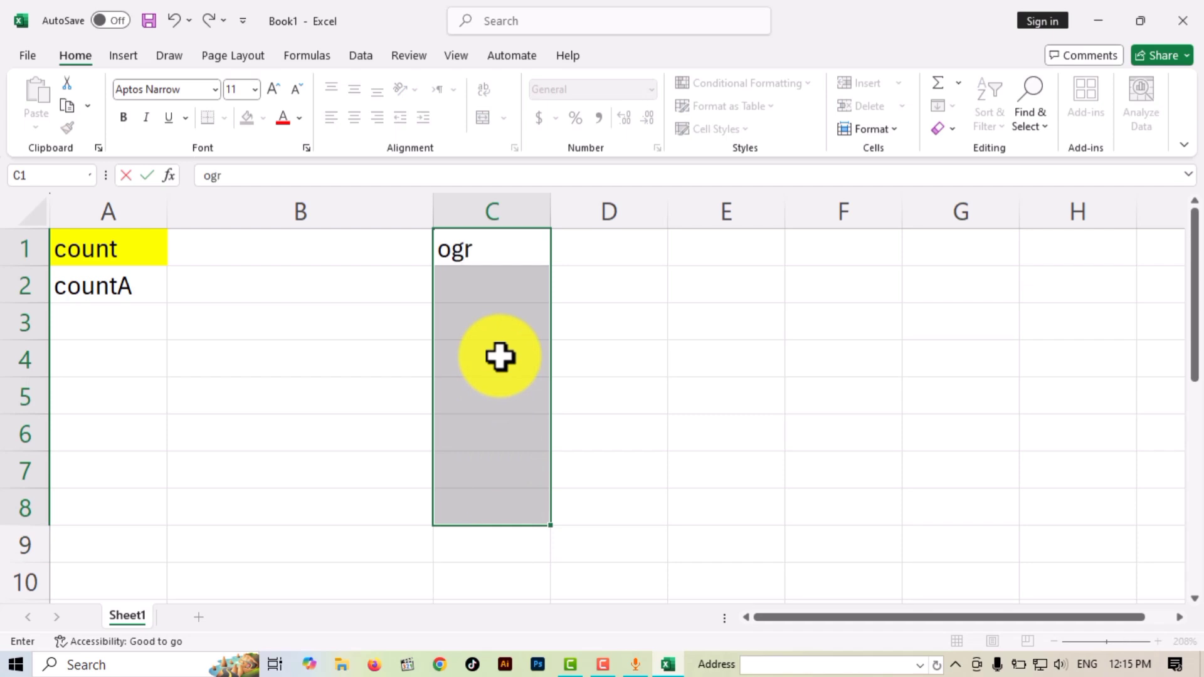
type("aphic")
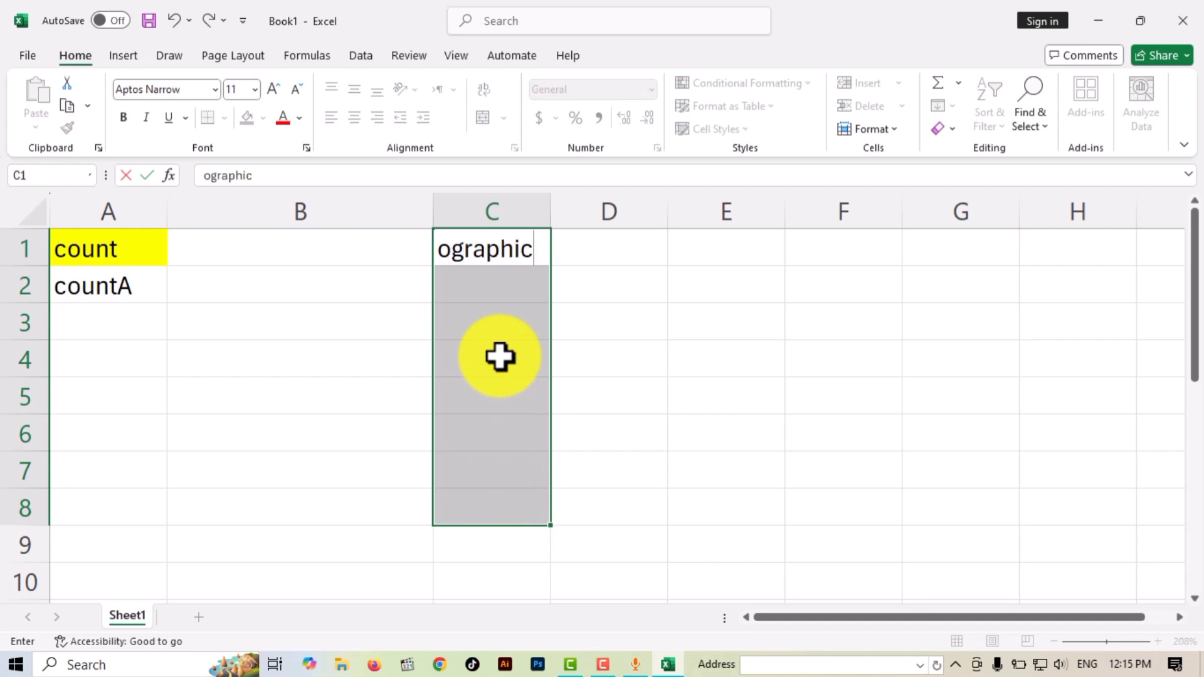
key("ctrl+Return")
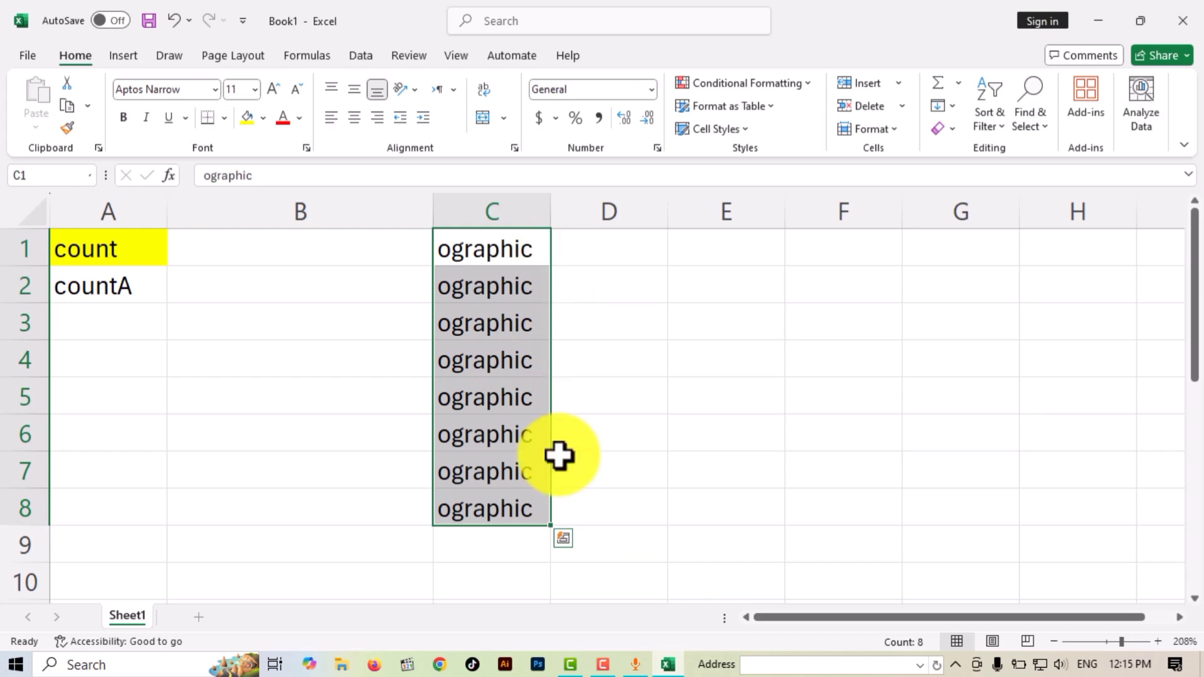
Clear the entries below C1 in column C and refill them by extending the text in C1 down to C9
left_click(520, 397)
left_click(534, 256)
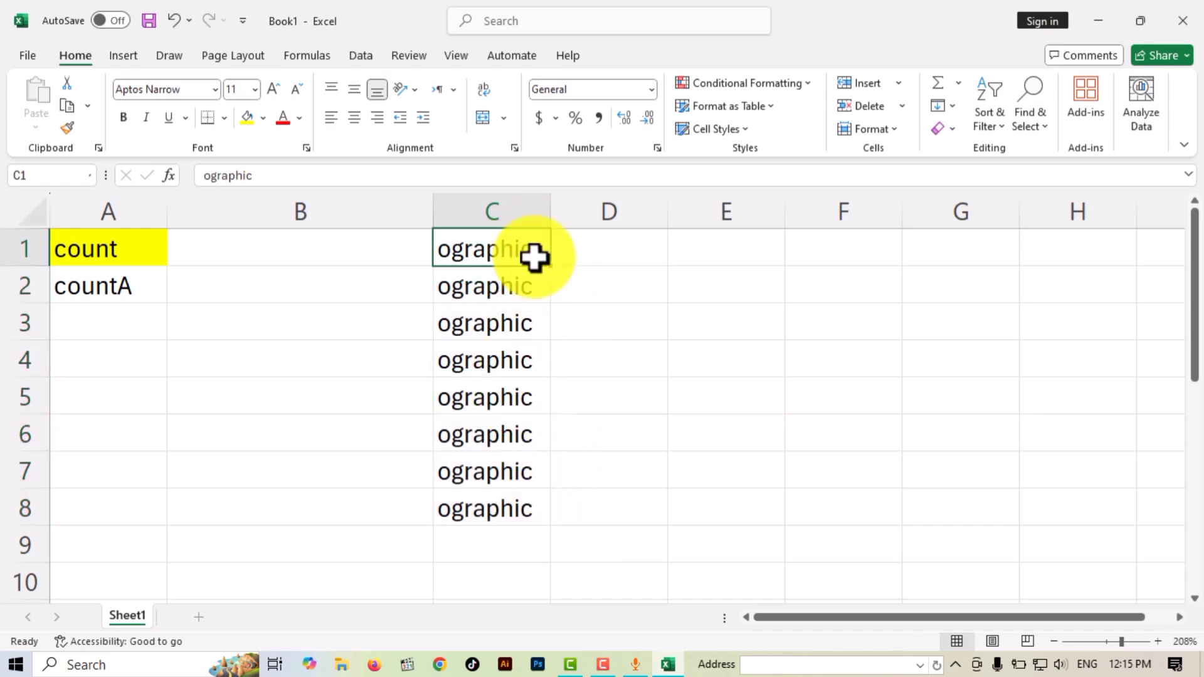
left_click_drag(521, 296, 521, 532)
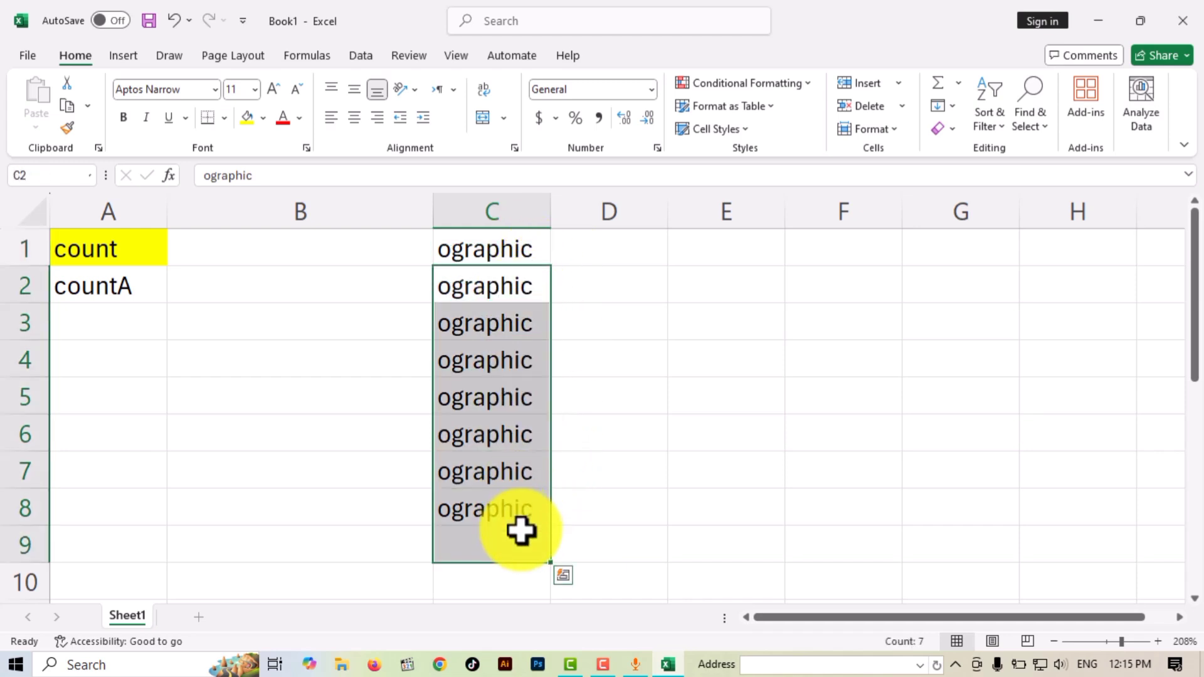
key("Delete")
left_click(487, 256)
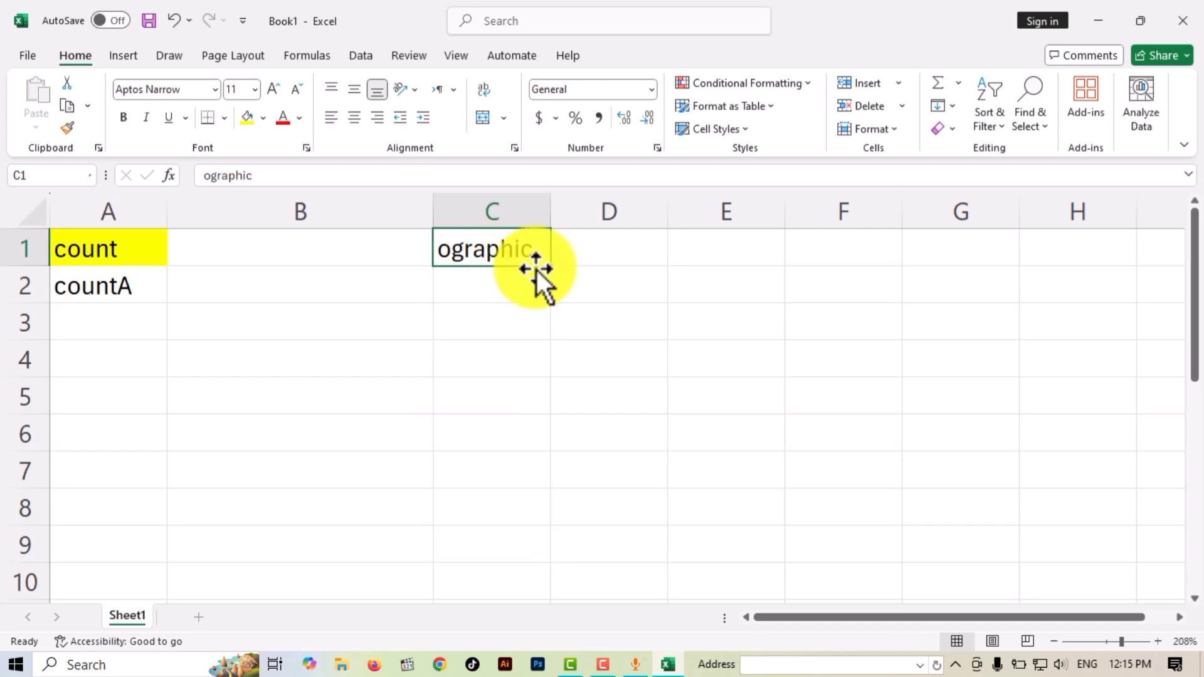
left_click_drag(550, 268, 553, 566)
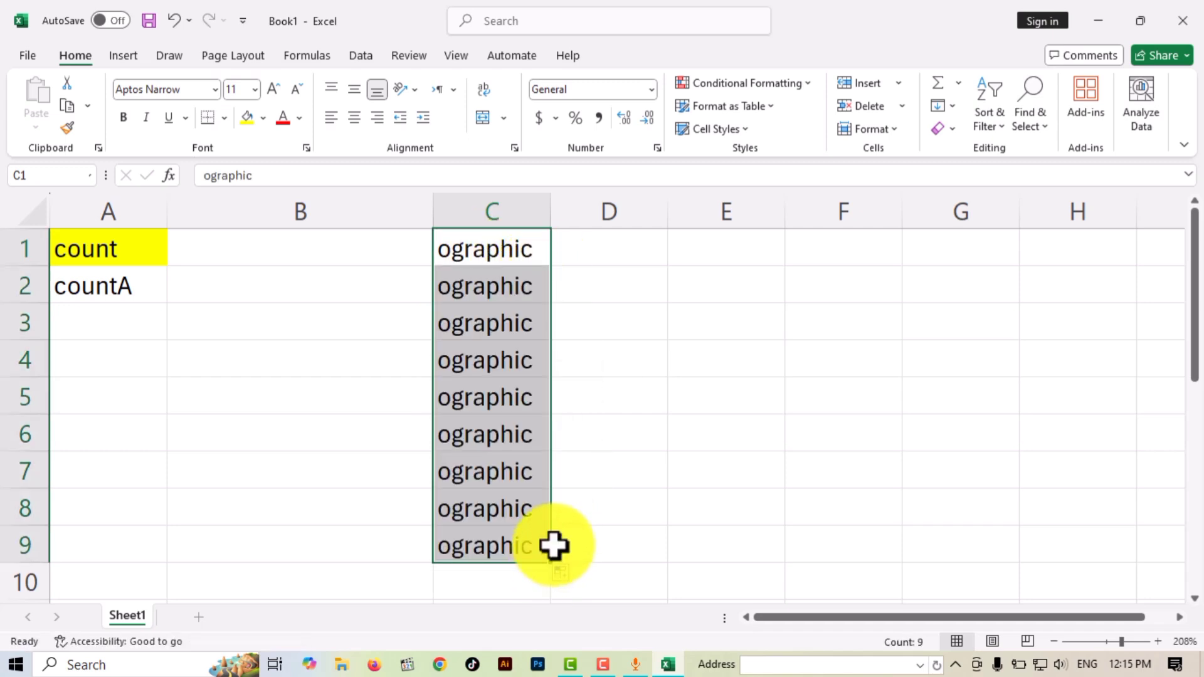
left_click(584, 585)
Clear the text in cell C5 and undo the deletion
left_click(498, 470)
left_click(502, 430)
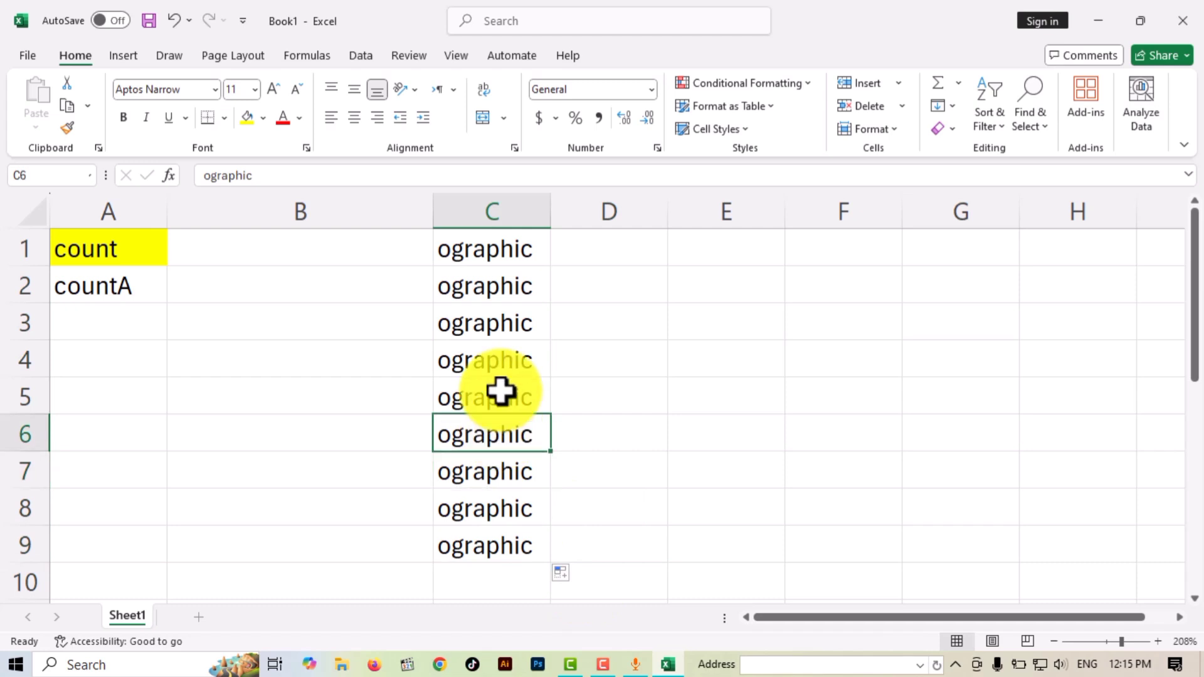
left_click(501, 392)
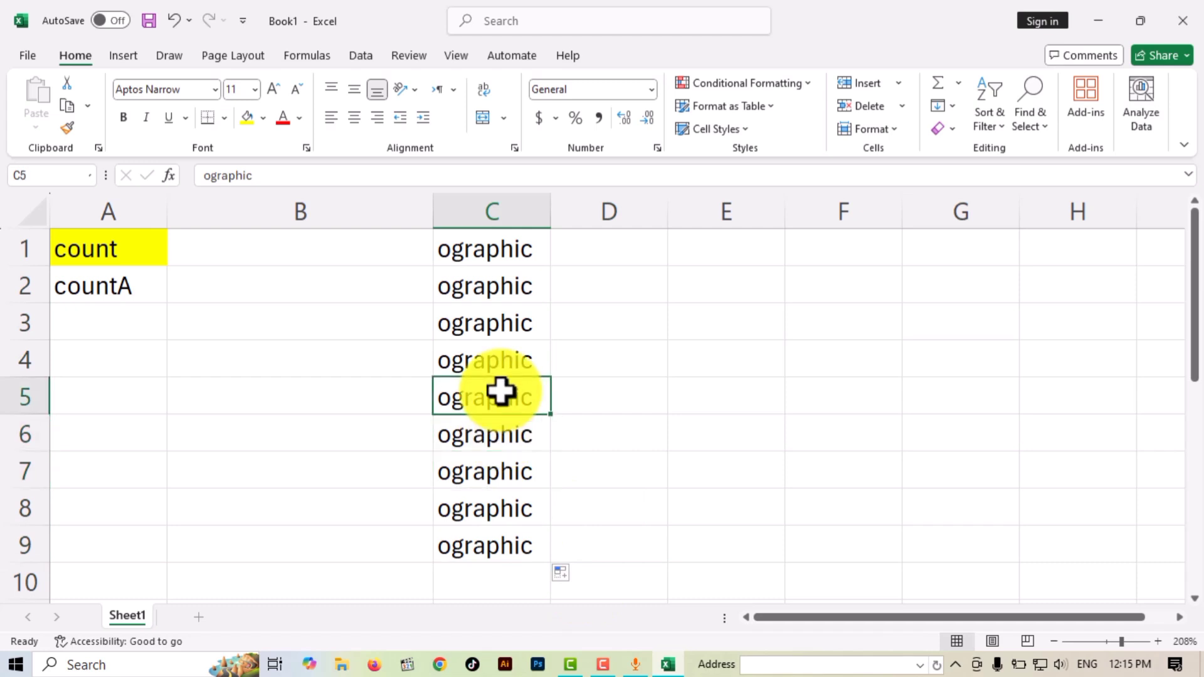
key("Delete")
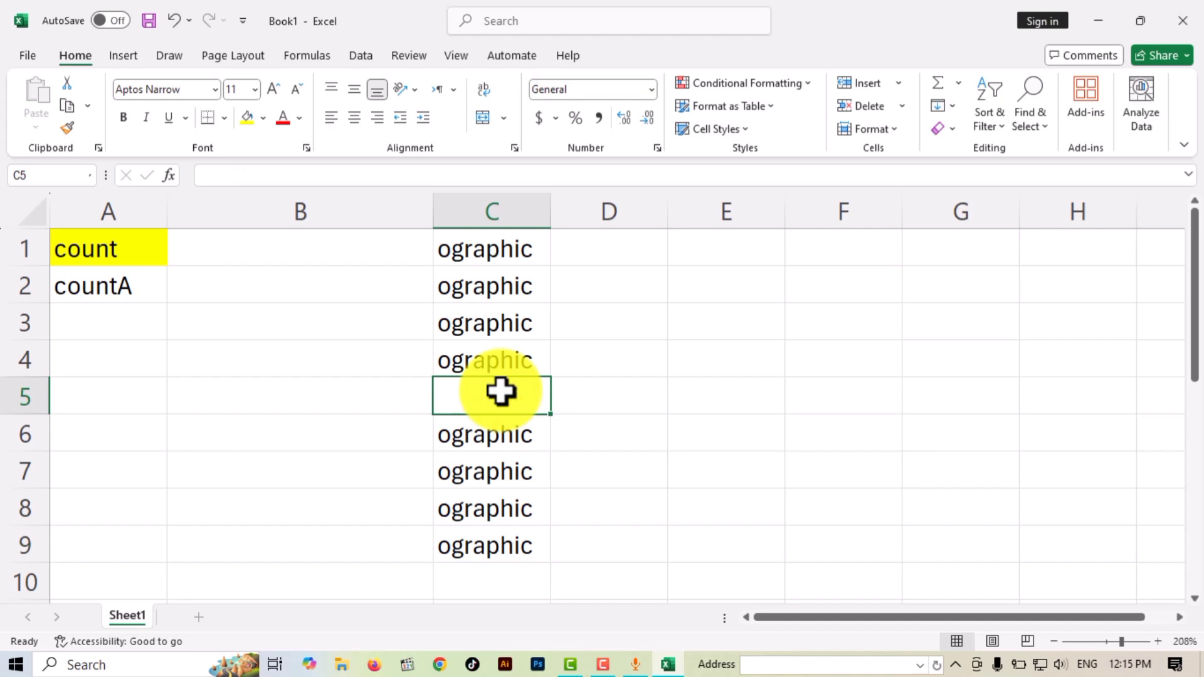
left_click(639, 442)
left_click(532, 408)
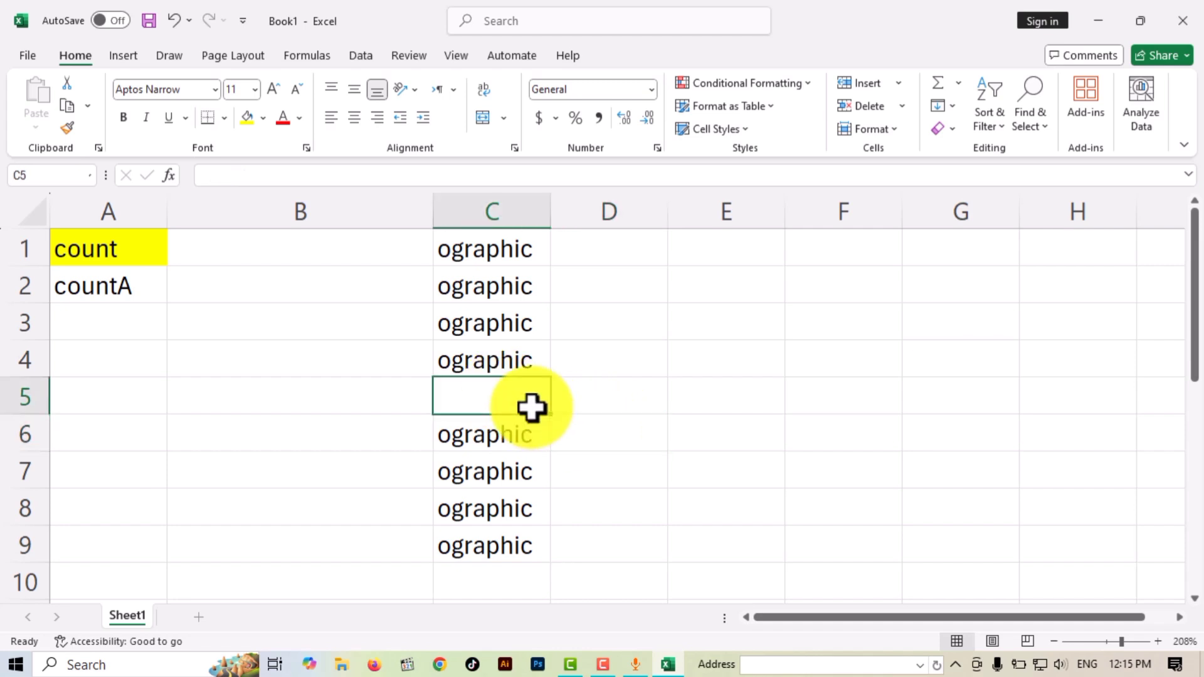
key("ctrl+z")
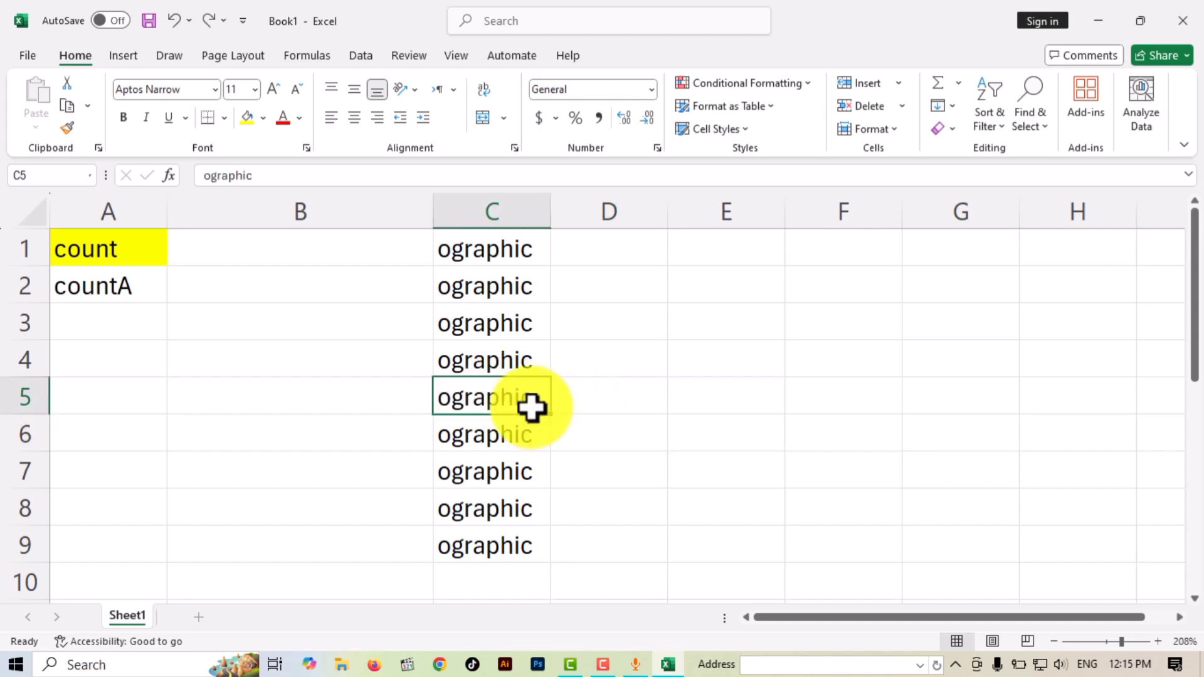
Enter a COUNTA formula in cell E2 that counts the non-empty cells in the range C1:C9
left_click(651, 309)
left_click(652, 256)
left_click(720, 273)
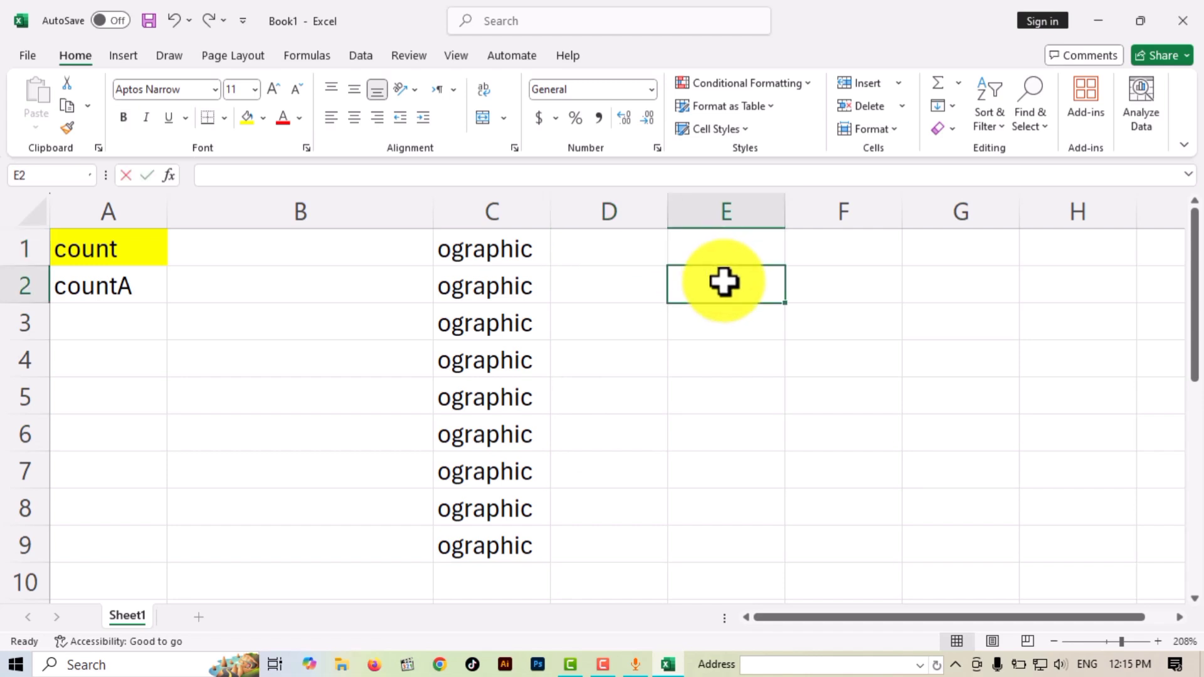
type("=")
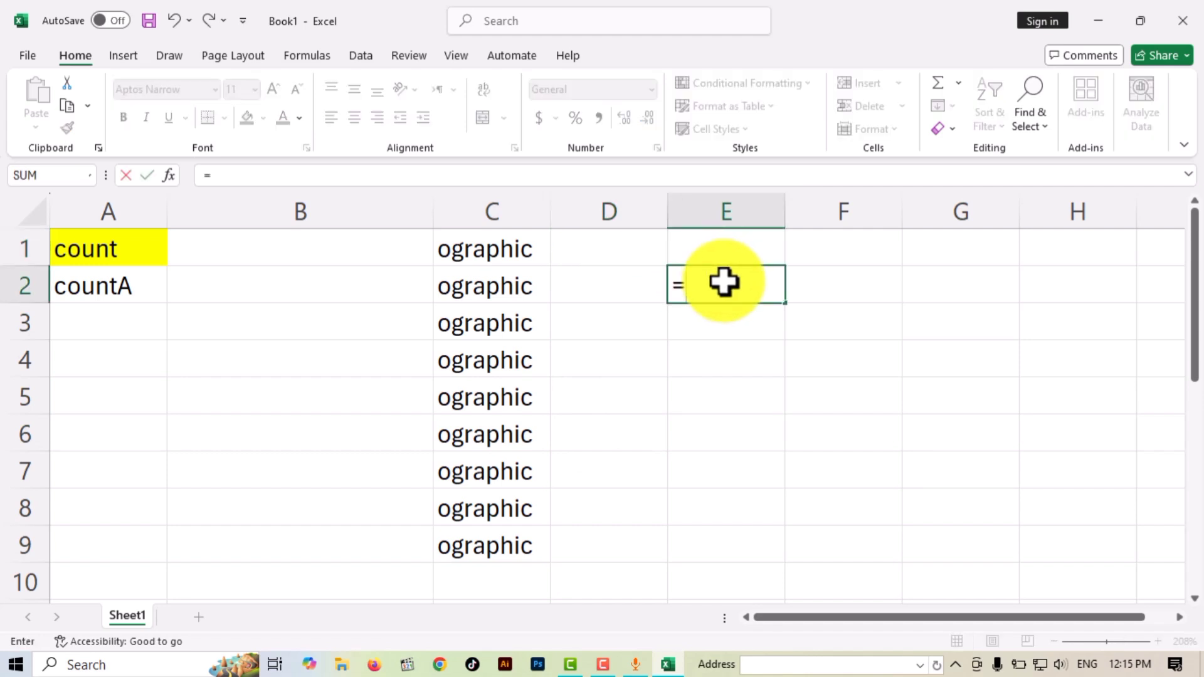
type("c")
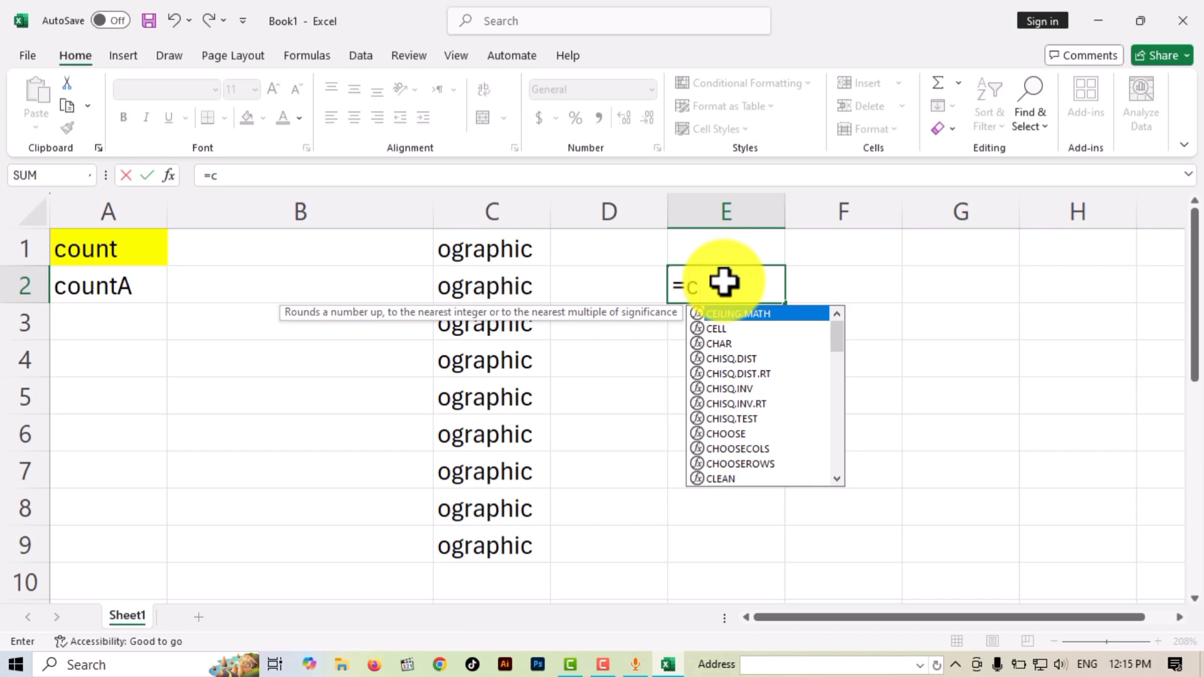
type("ounta")
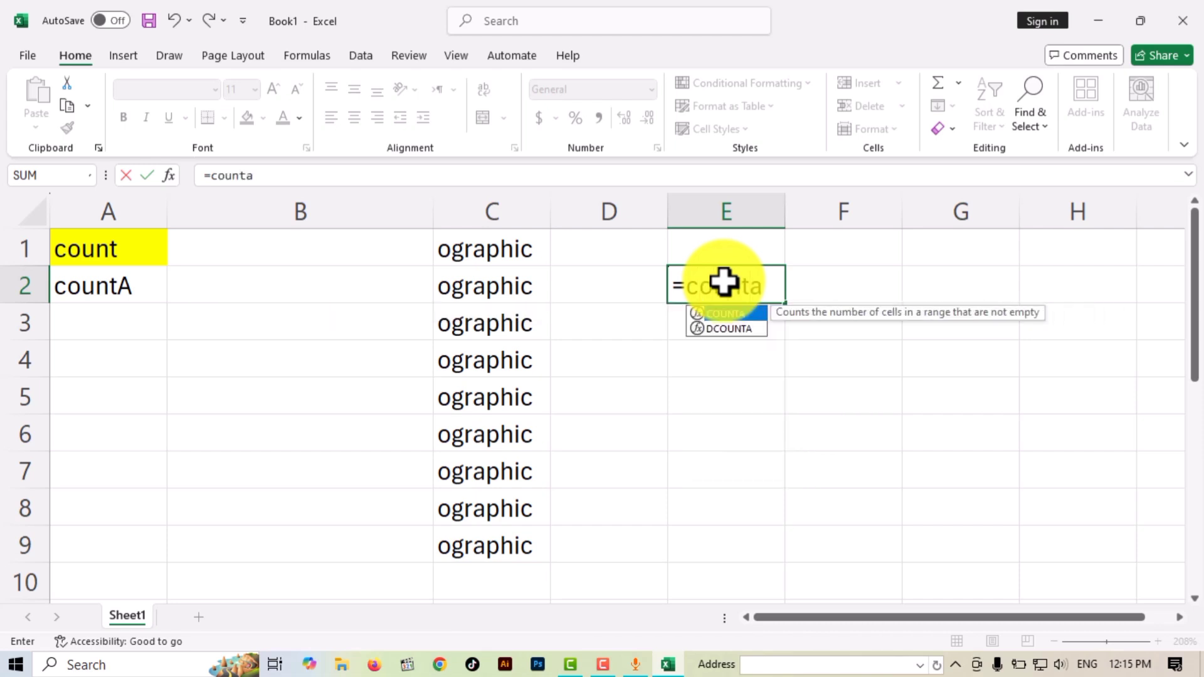
double_click(747, 312)
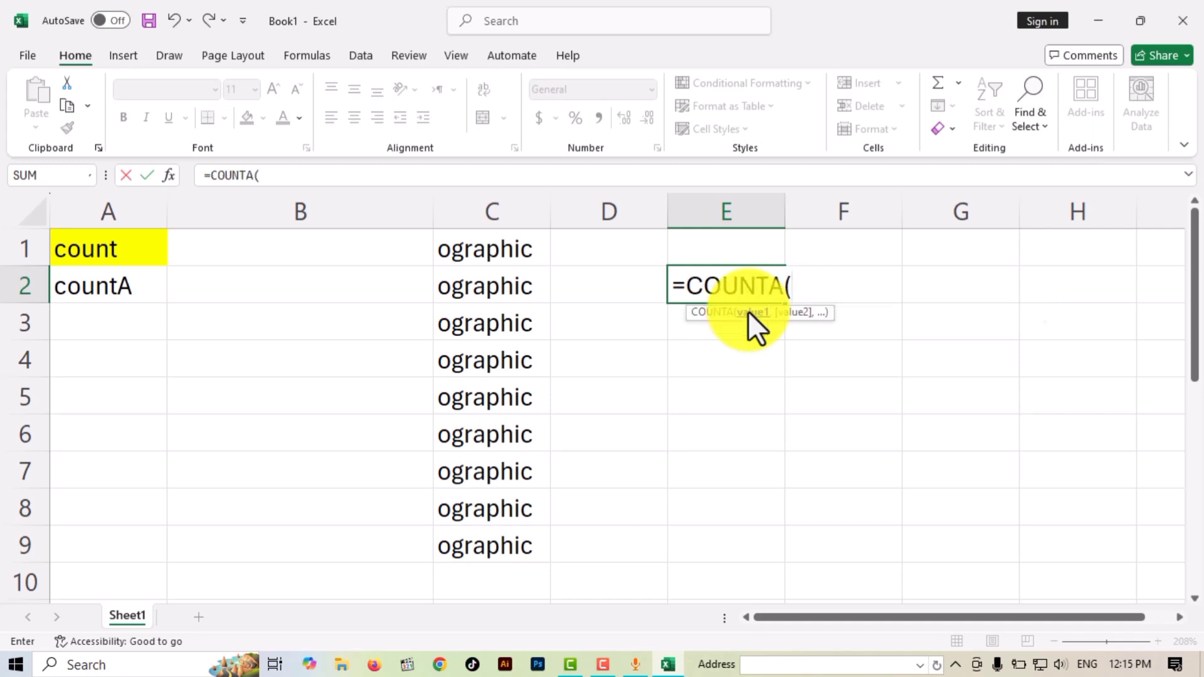
left_click_drag(504, 252, 489, 540)
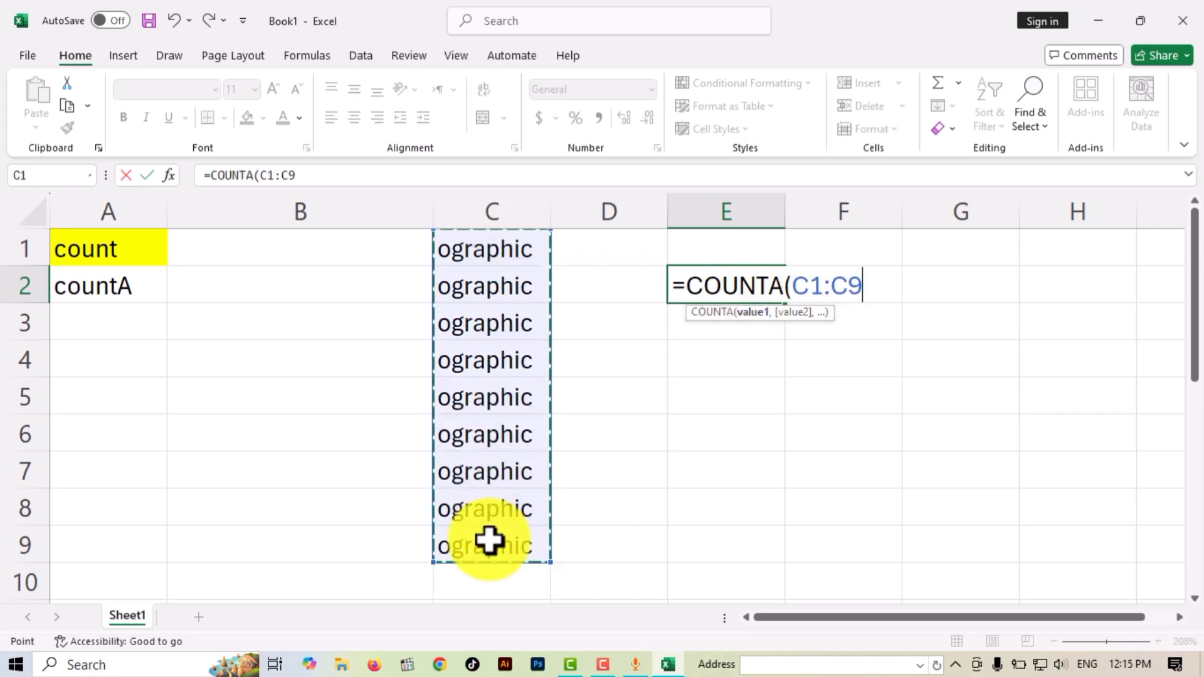
key("Return")
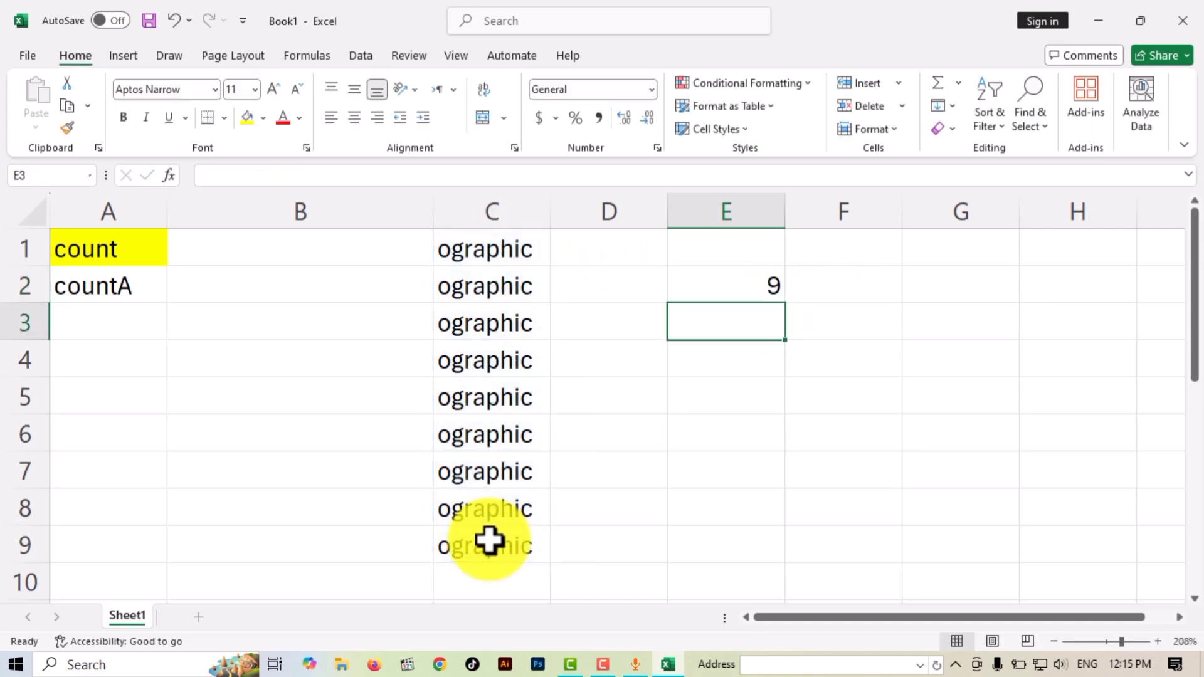
Clear the text in cell C4 to test the COUNTA formula on an empty cell
left_click(742, 290)
left_click(516, 368)
key("Delete")
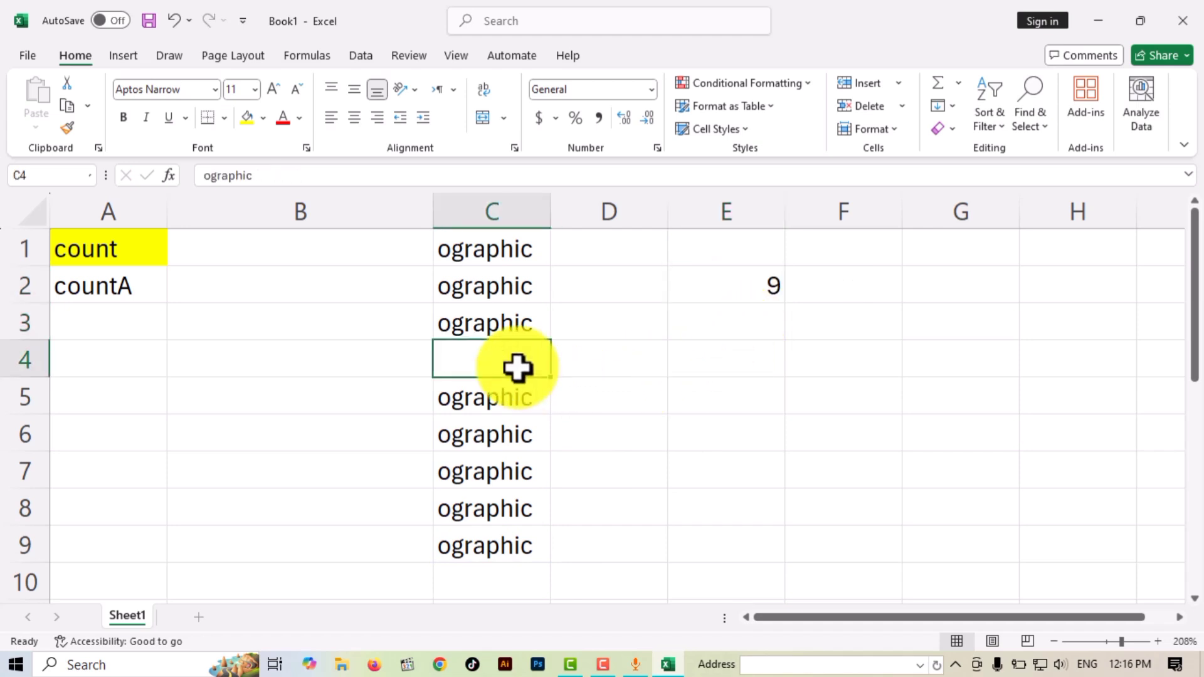
Enter the number 56 in the empty cell C4 to test the COUNTA formula with a numeric value
left_click(771, 290)
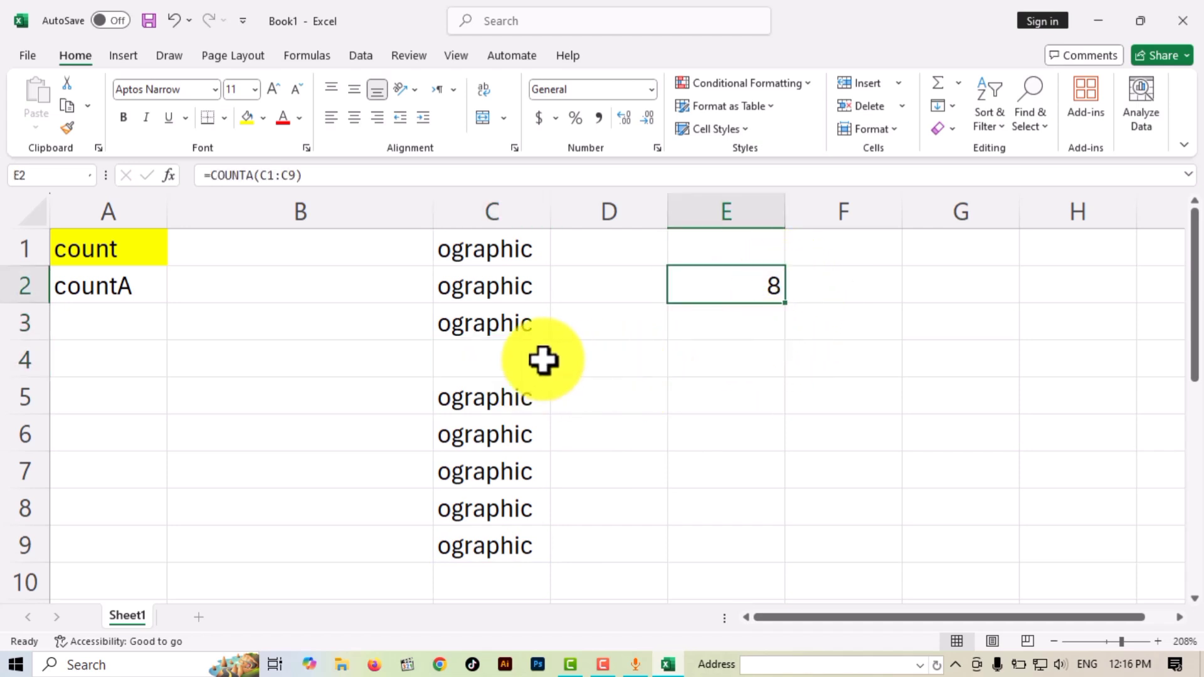
left_click(522, 357)
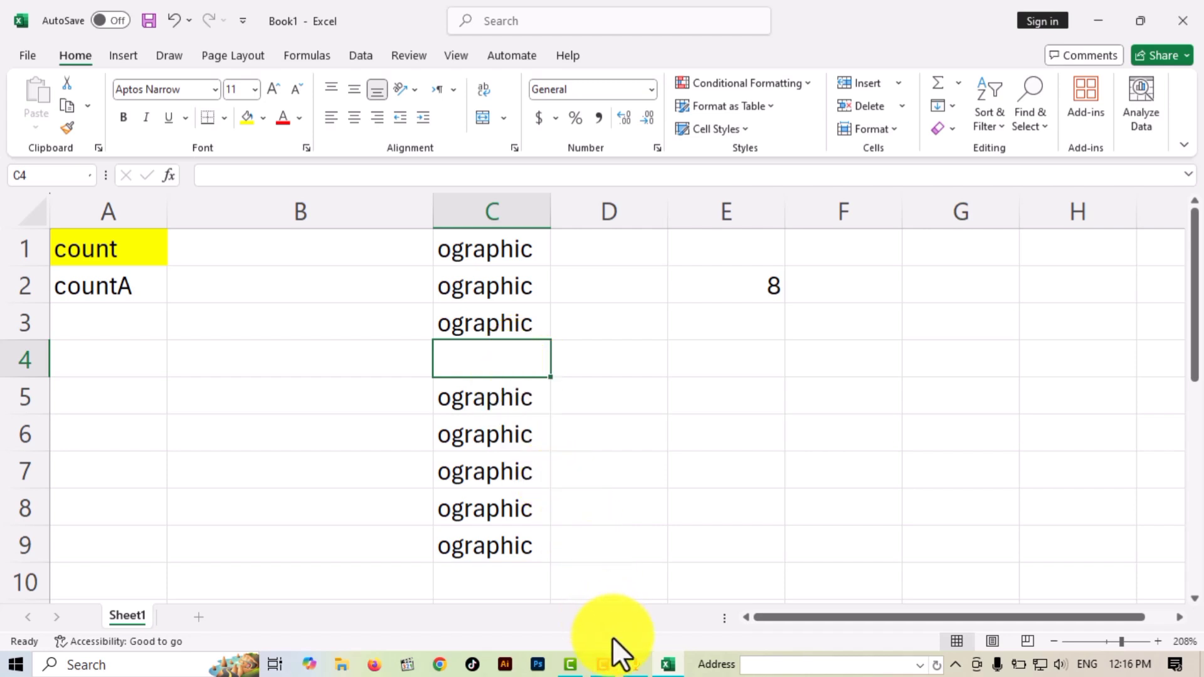
left_click(605, 664)
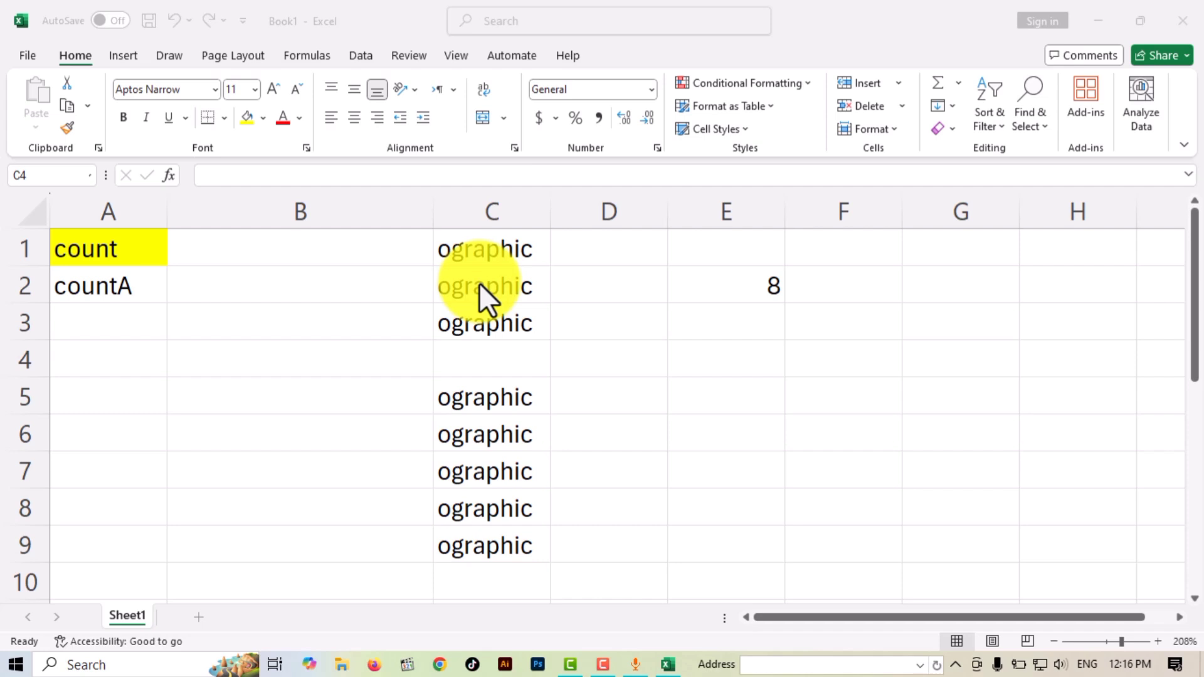
left_click(502, 350)
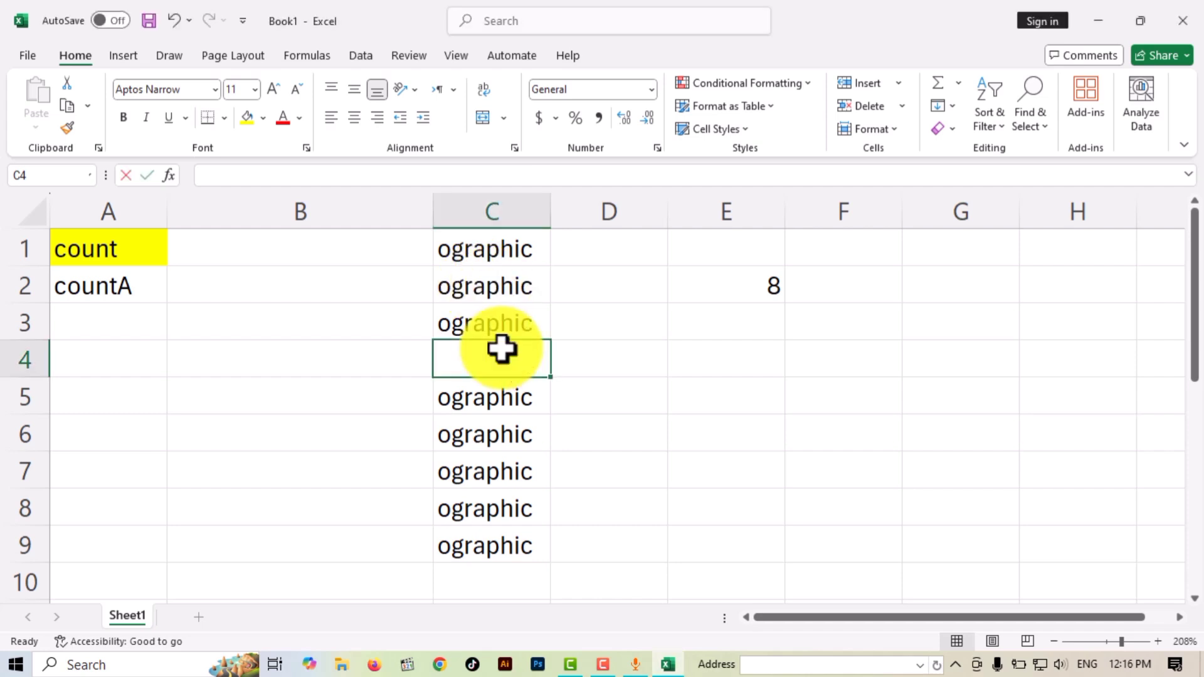
type("56")
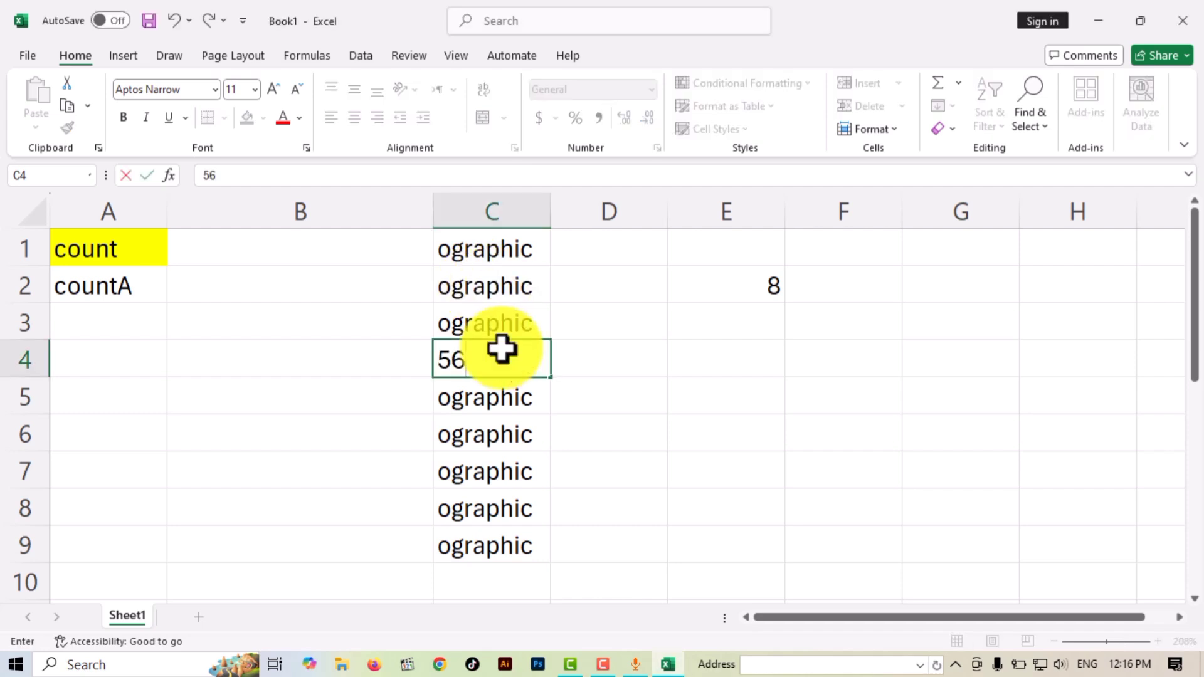
left_click(781, 382)
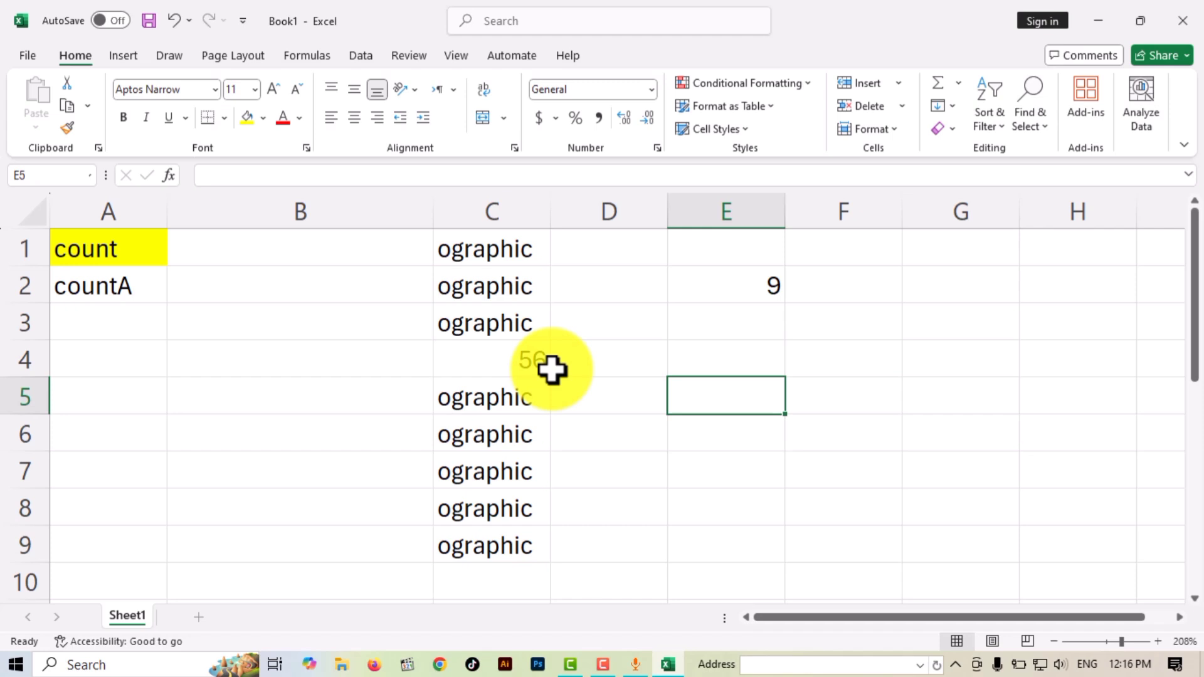
Clear the text in cells C6, C2 and C8 to leave more empty cells in the counted range
left_click(529, 360)
left_click(529, 405)
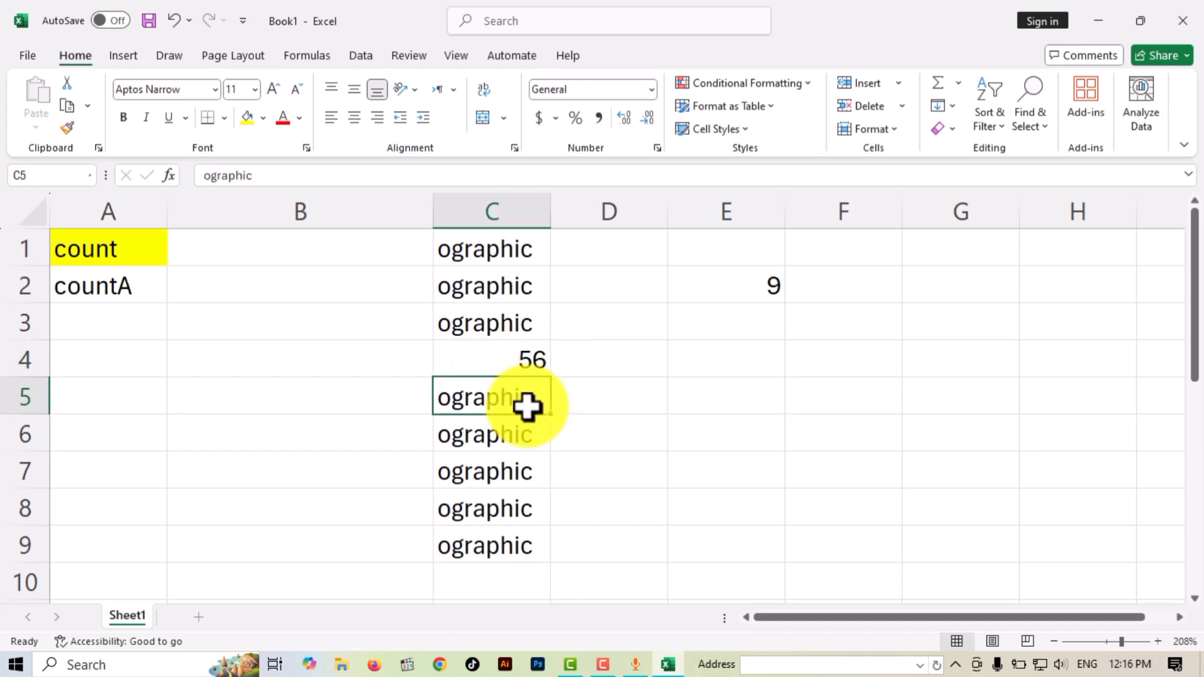
left_click(514, 439)
key("Delete")
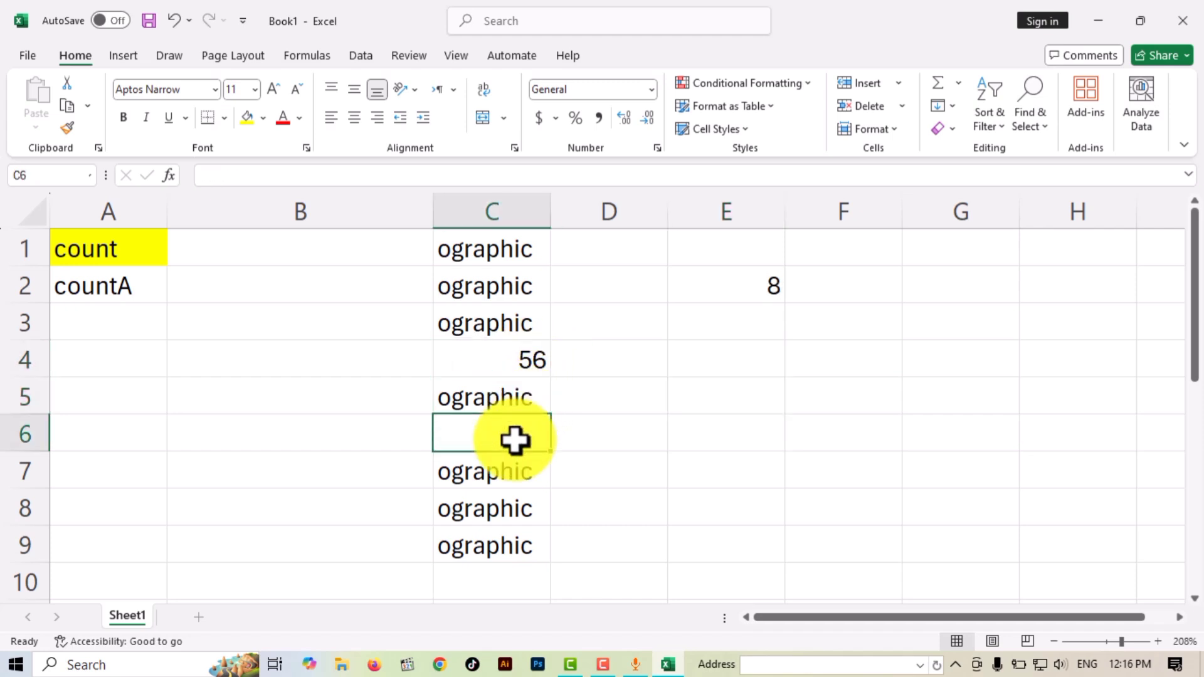
left_click(525, 283)
key("Delete")
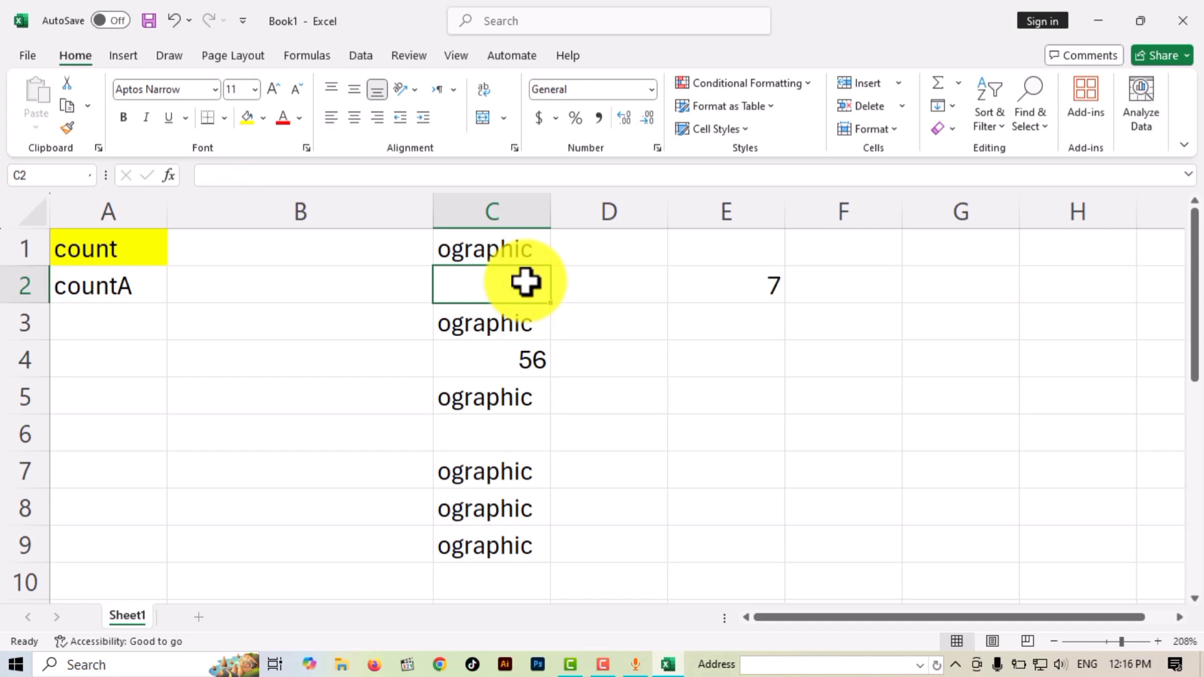
left_click(512, 511)
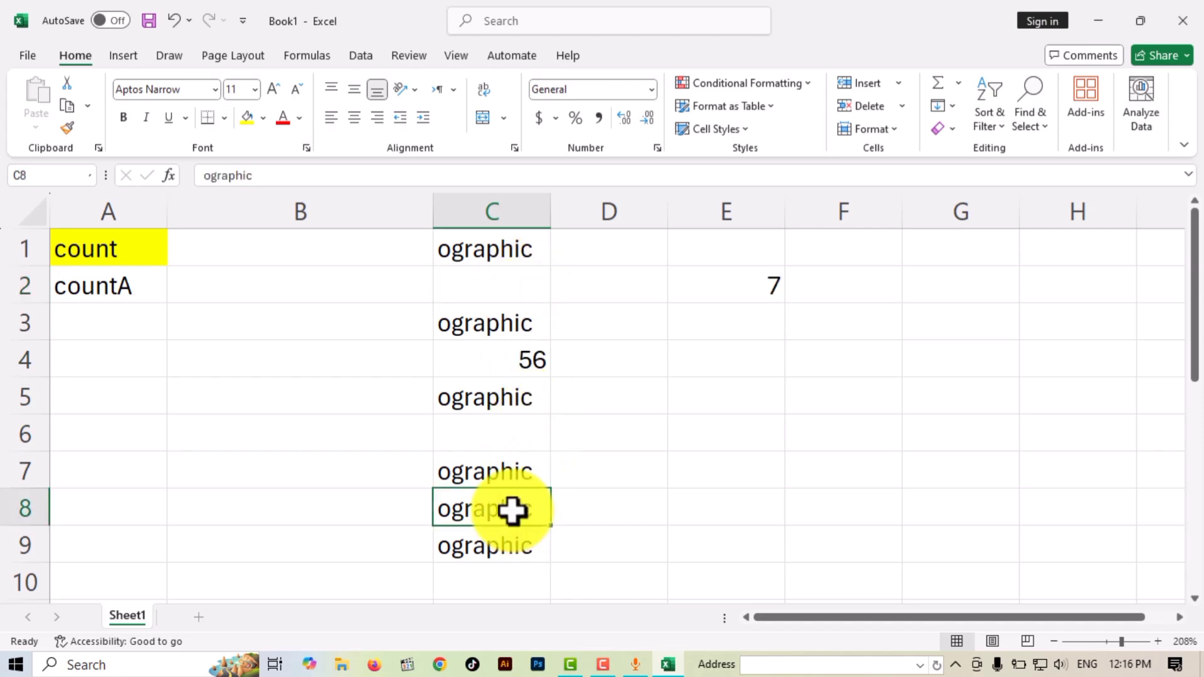
key("Delete")
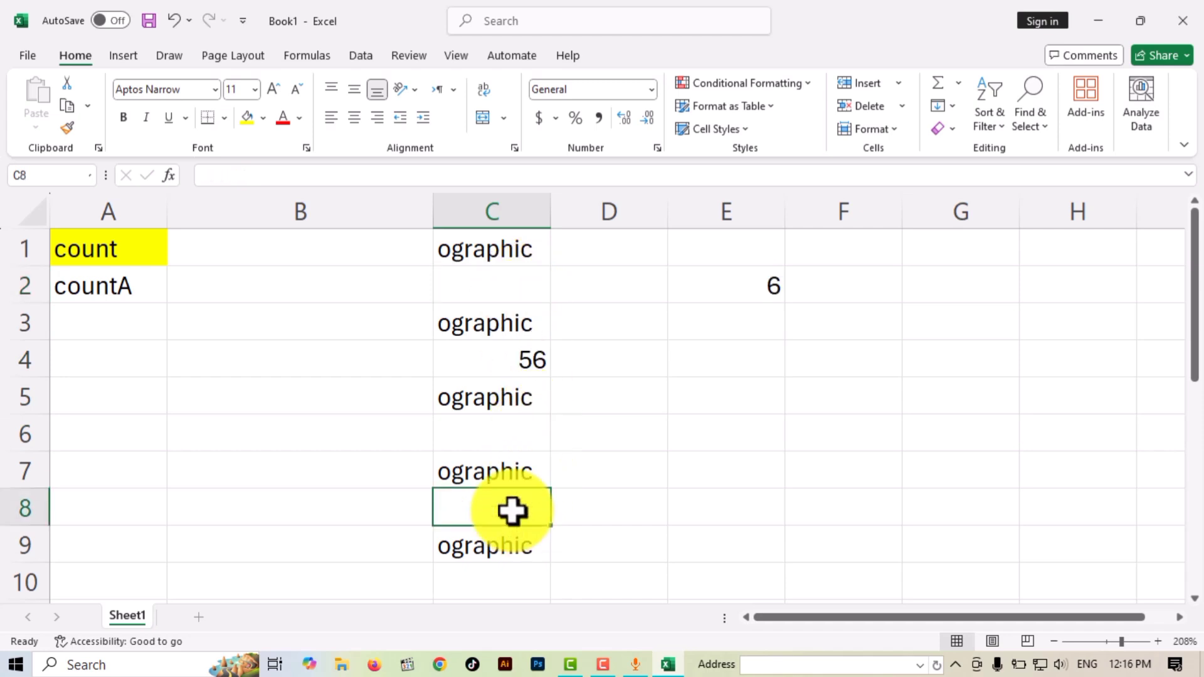
left_click(649, 467)
Apply all borders to the cells in the range C1:C9
left_click_drag(505, 247, 505, 545)
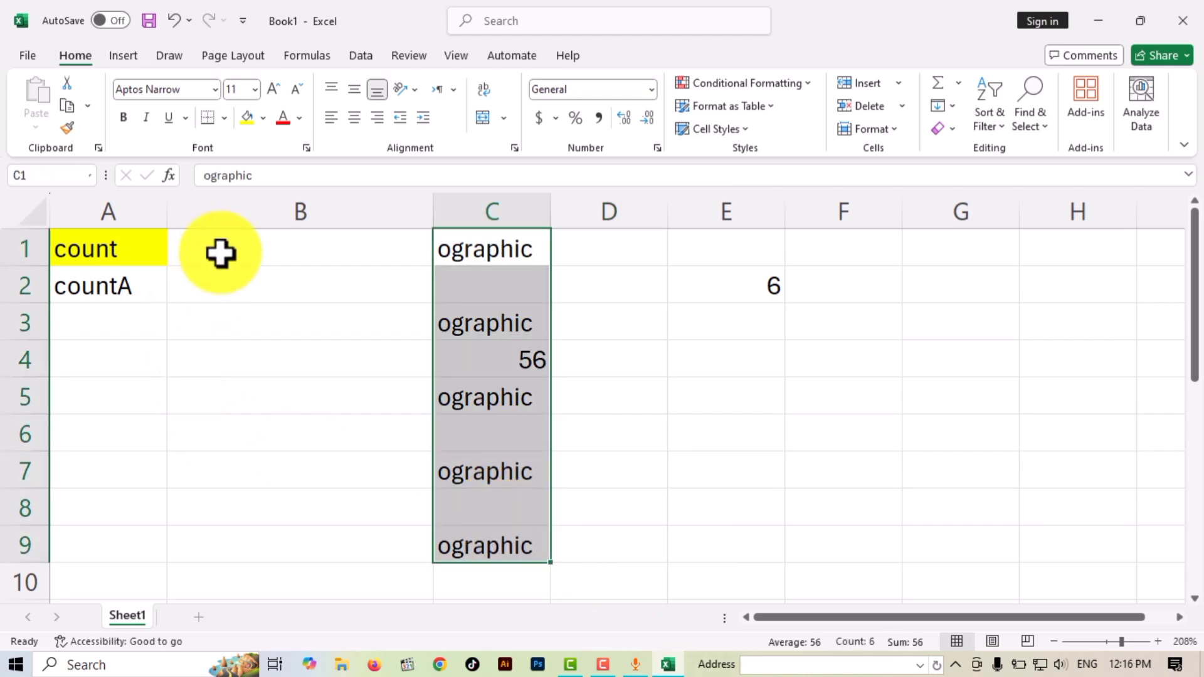
left_click(225, 117)
left_click(227, 294)
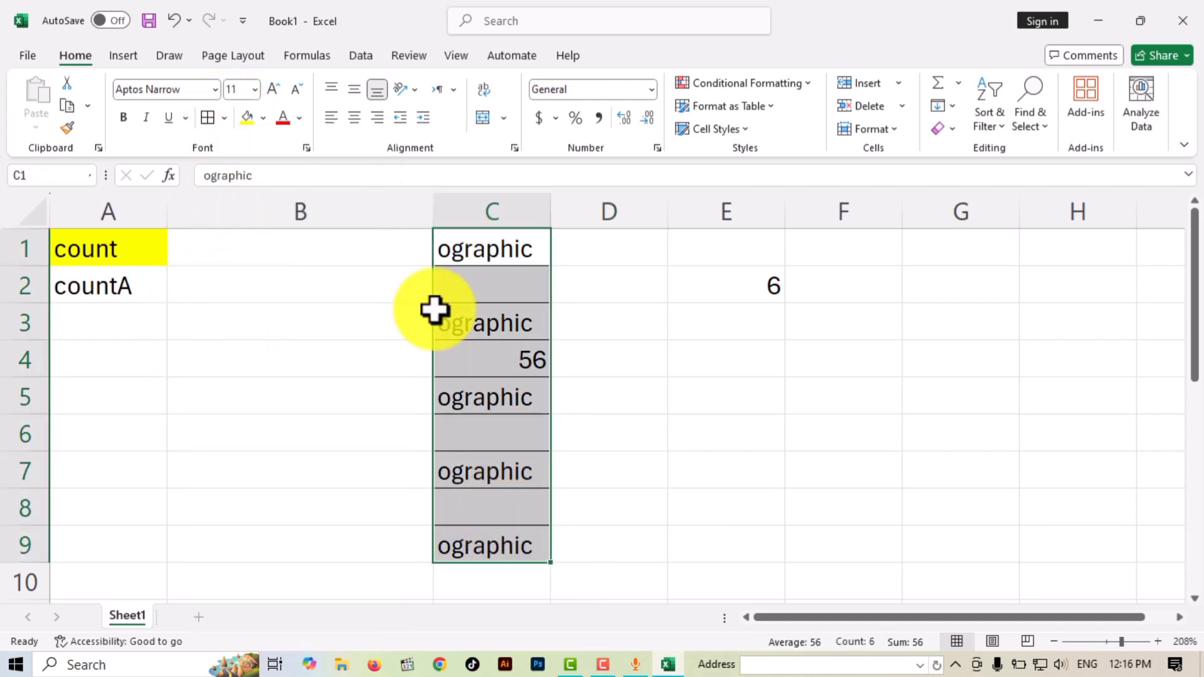
left_click(564, 322)
Go over the empty cells in the bordered range and clear the number in cell C4
left_click_drag(528, 262, 516, 515)
left_click(515, 511)
left_click(509, 439)
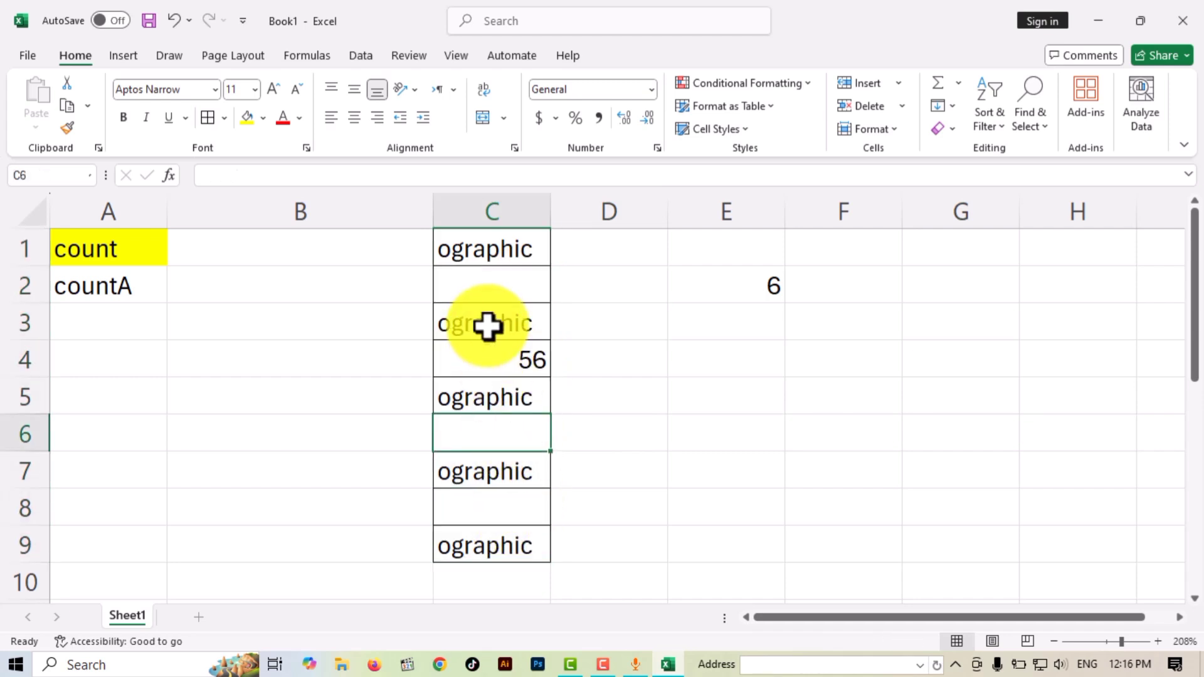
left_click(492, 287)
left_click(511, 357)
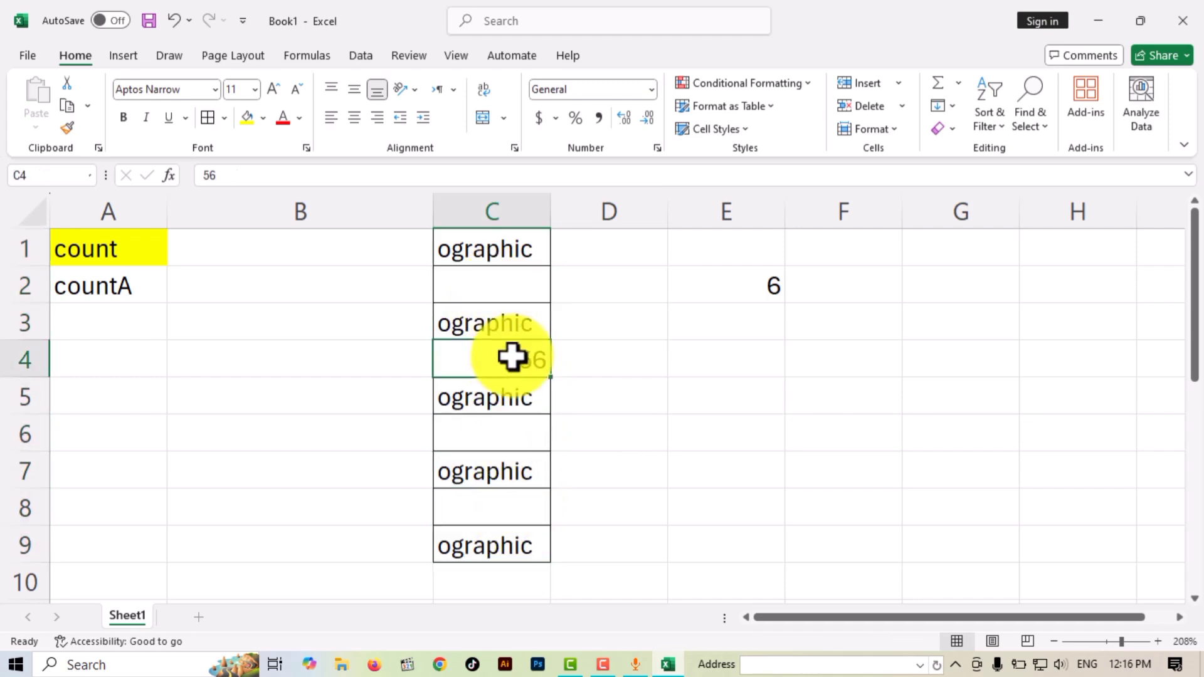
key("Delete")
left_click(665, 402)
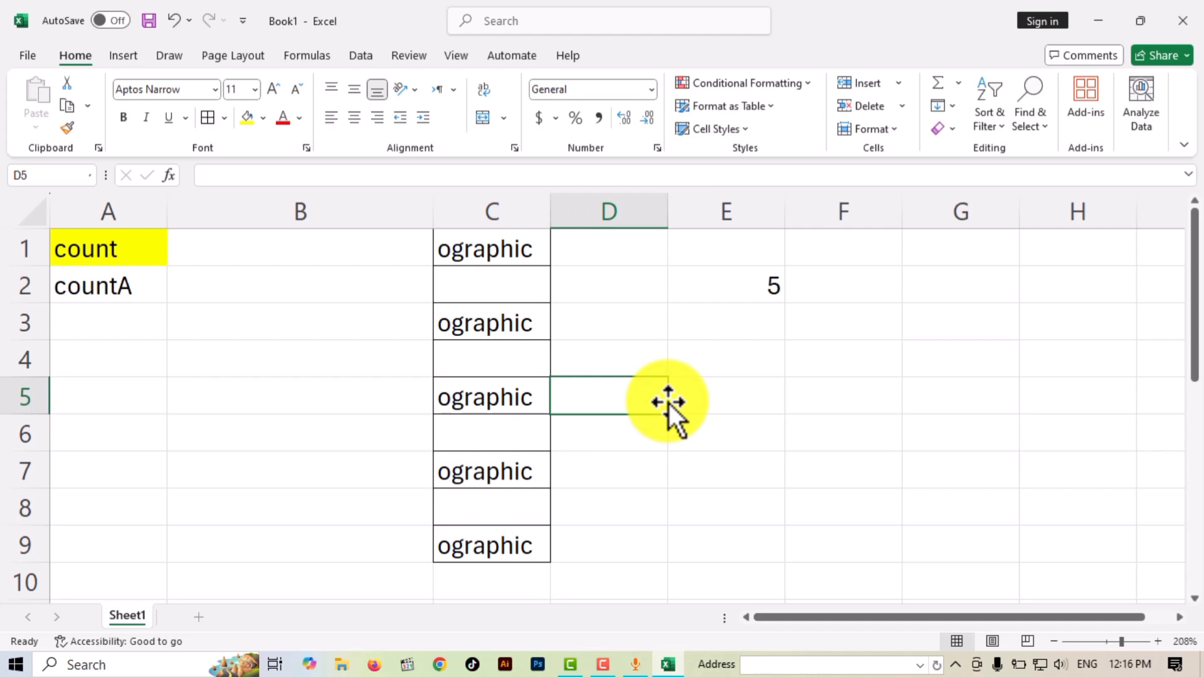
Enter the label "countblank" in cell A3
left_click(120, 321)
type("countblank")
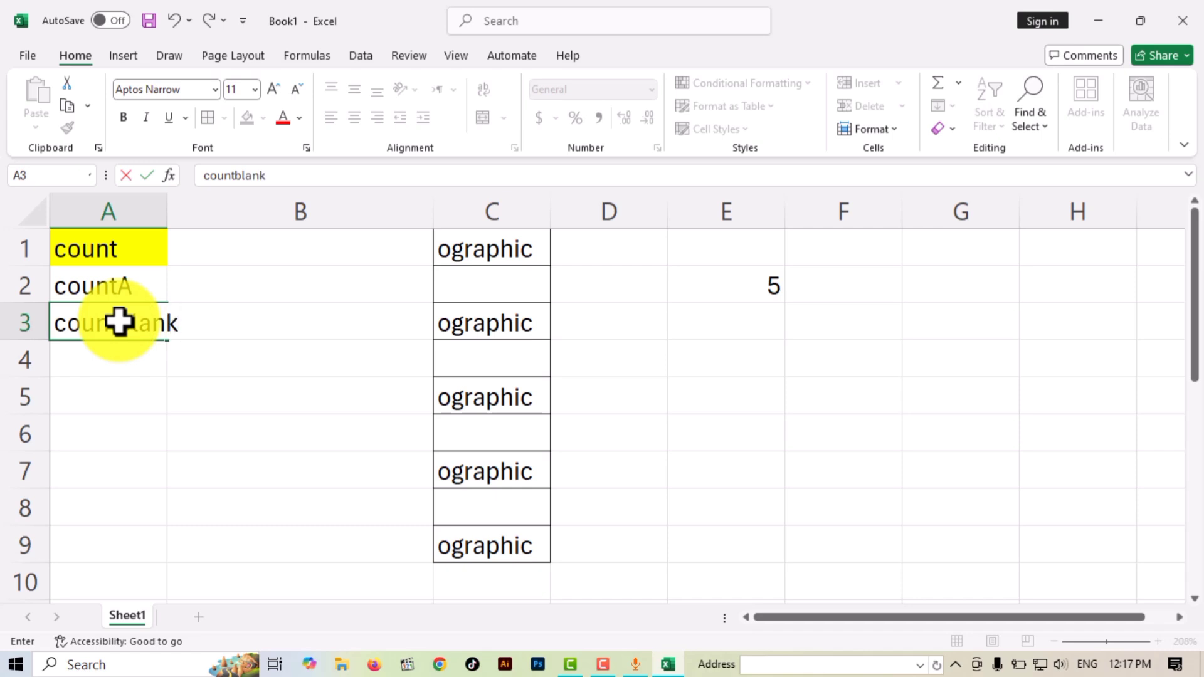
left_click(194, 368)
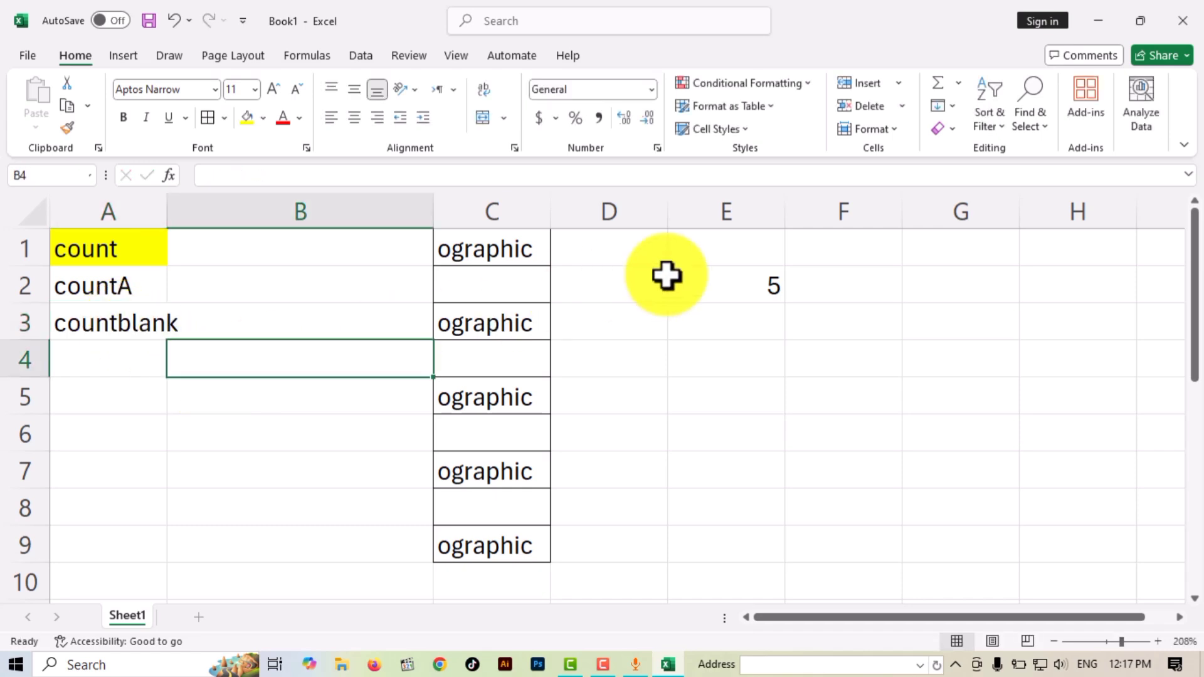
Enter a COUNTBLANK formula in cell E3 that counts the empty cells in the range C1:C9
left_click(748, 286)
left_click(780, 323)
type("=count")
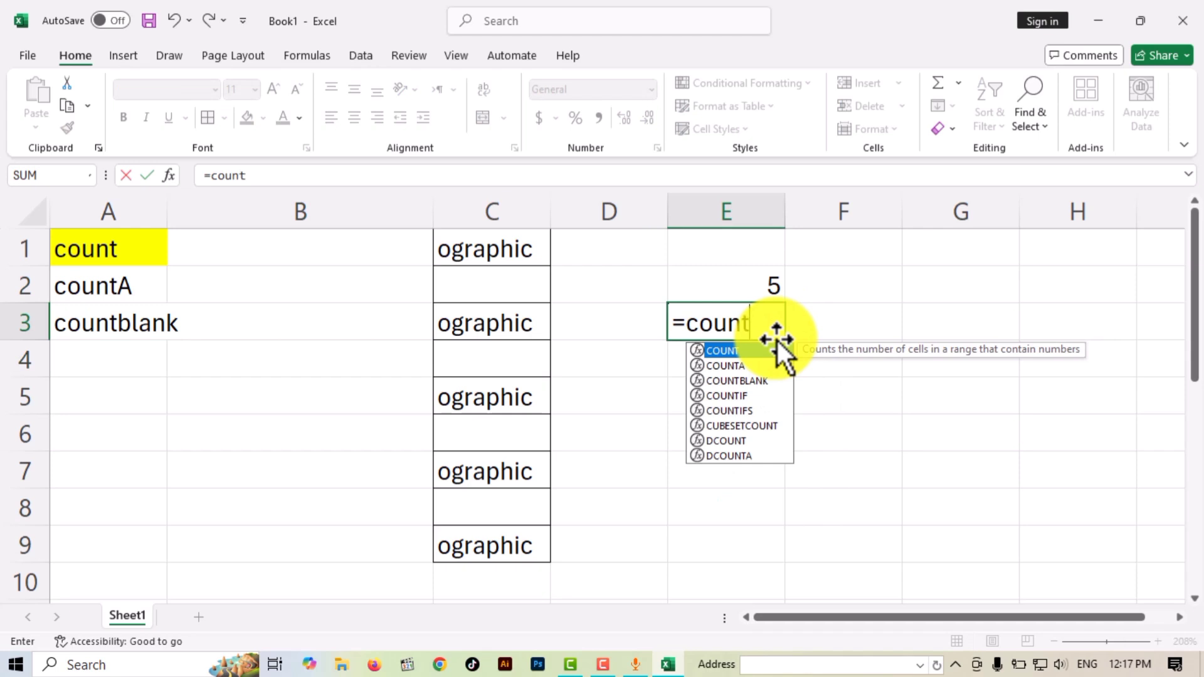
type("b")
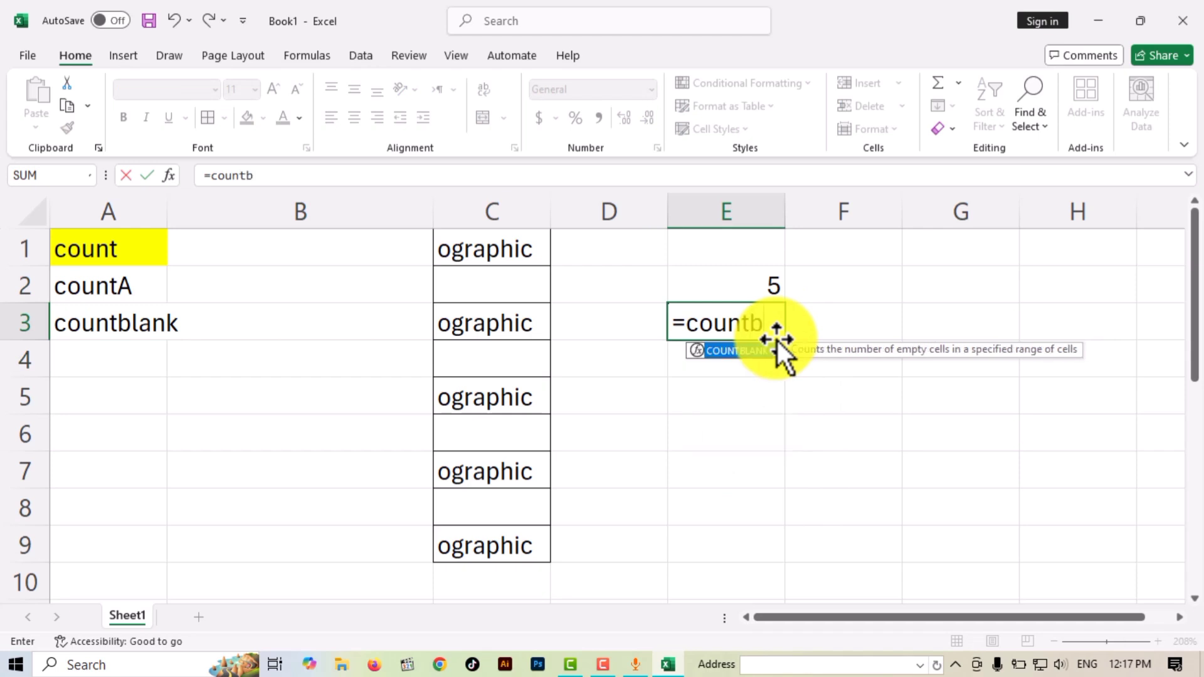
key("Tab")
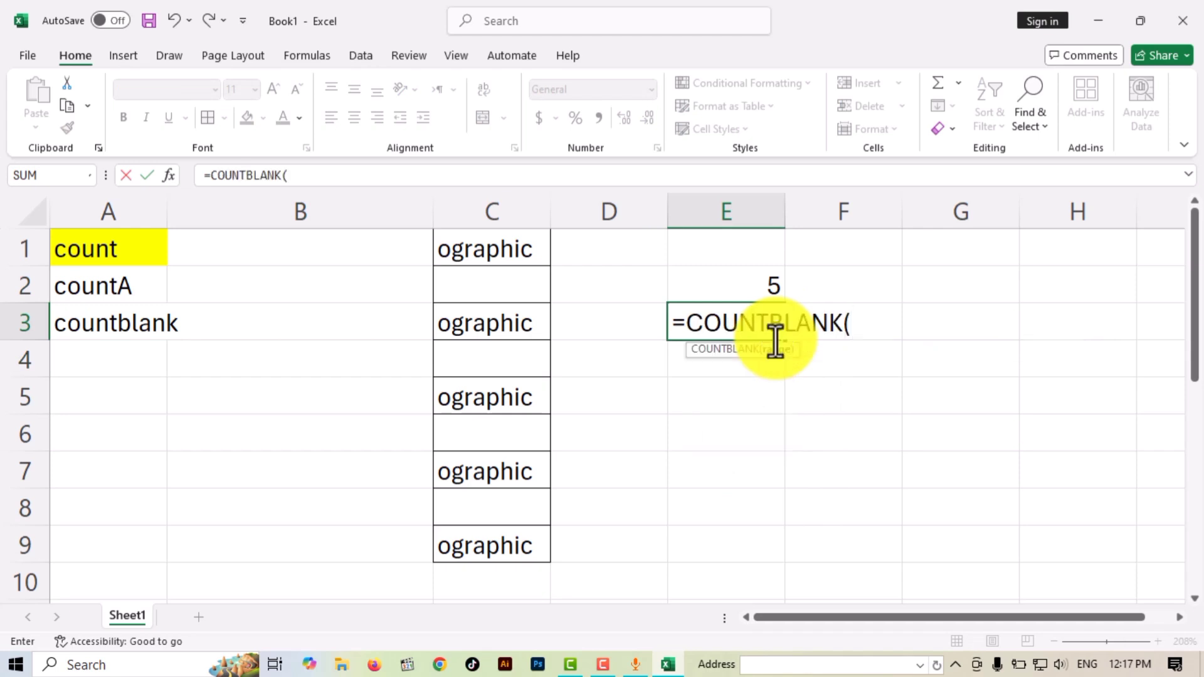
left_click_drag(502, 244, 511, 547)
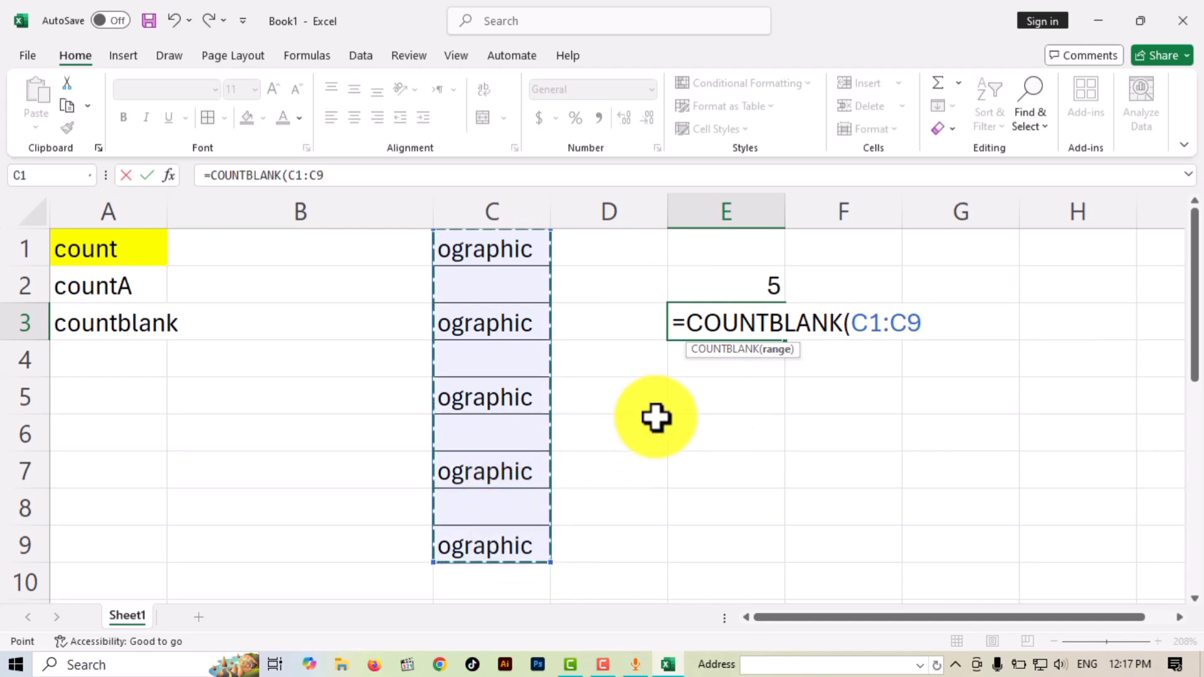
key("Return")
left_click(748, 326)
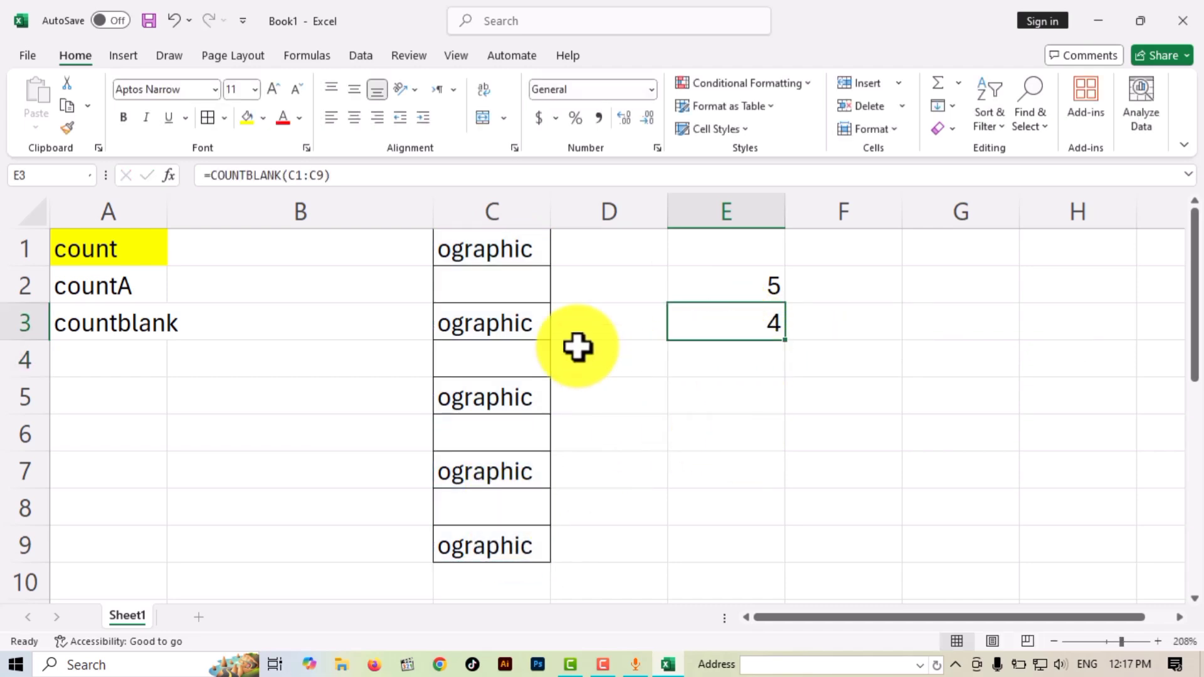
Go through the blank cells in C1:C9 and enter 3 in the blank cell C8
left_click(494, 282)
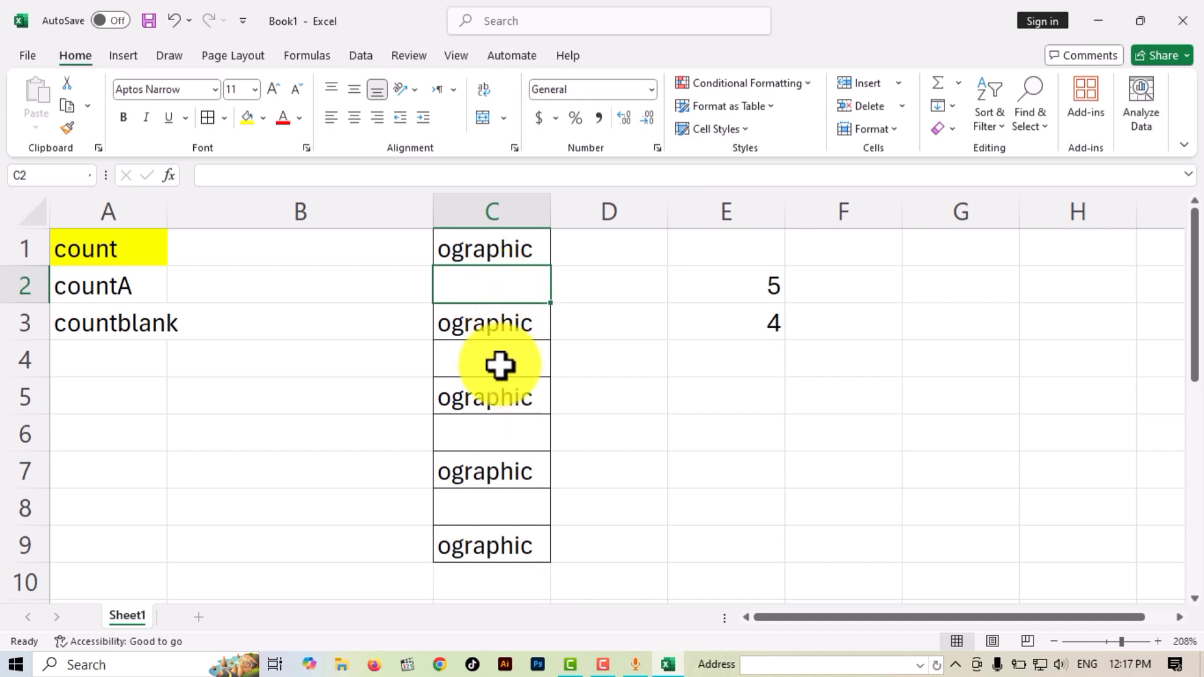
left_click(499, 365)
left_click(519, 434)
left_click(520, 499)
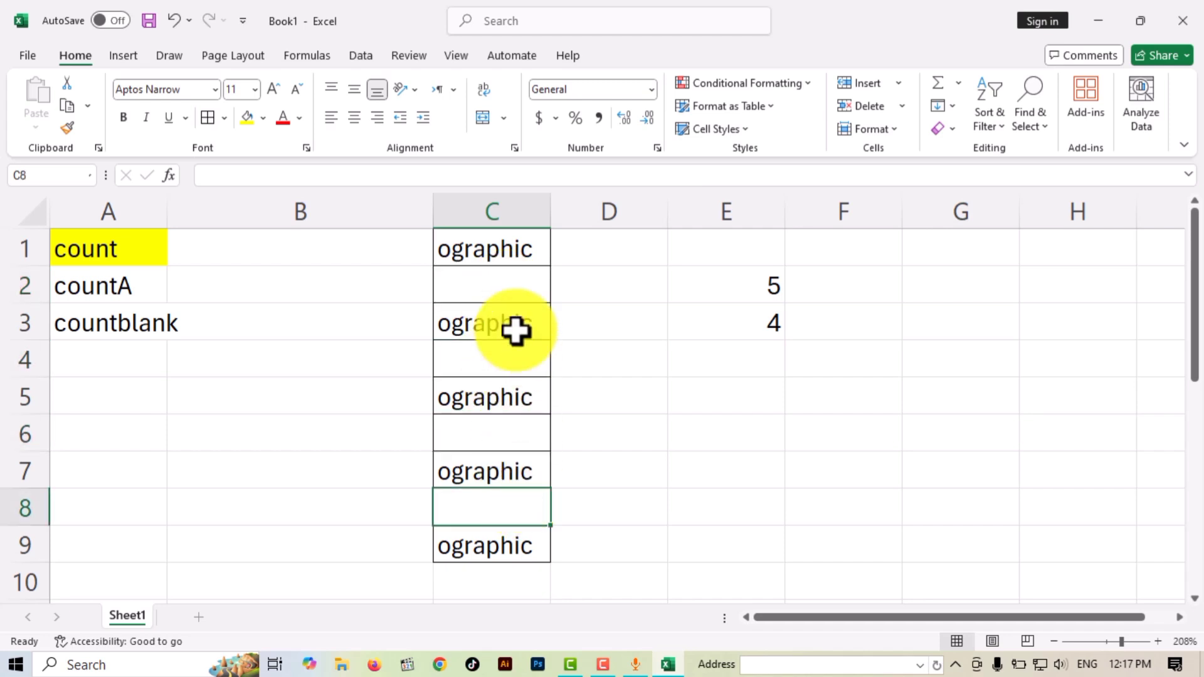
left_click_drag(508, 261, 507, 545)
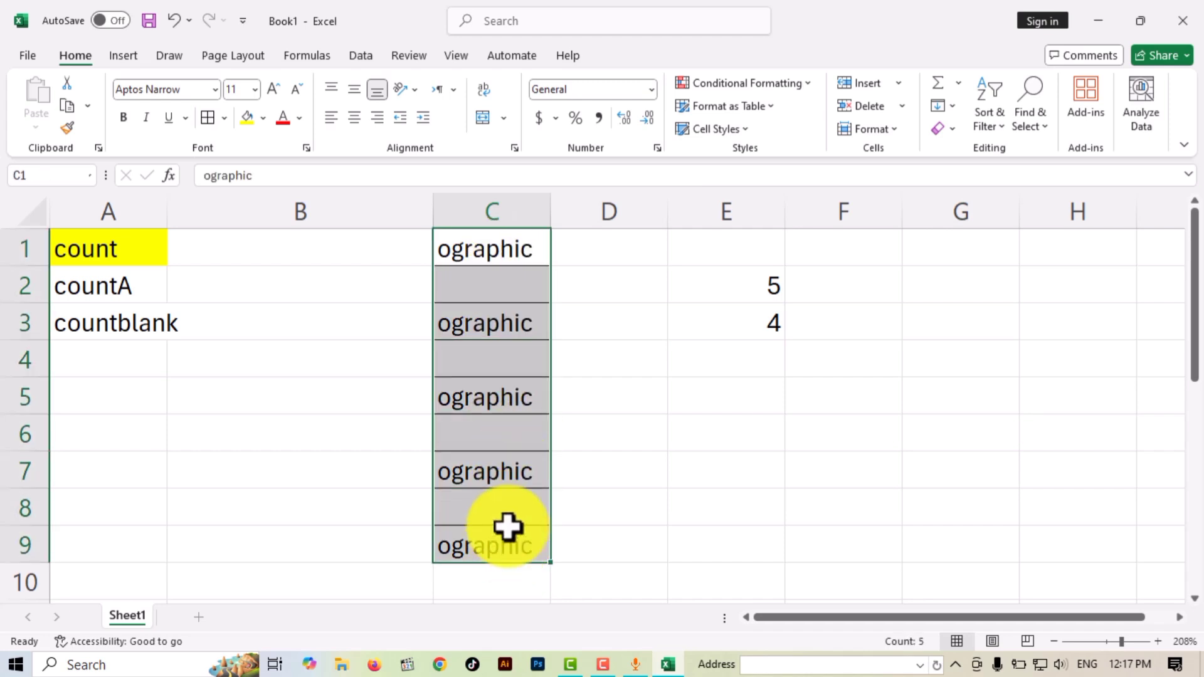
left_click(505, 497)
type("3")
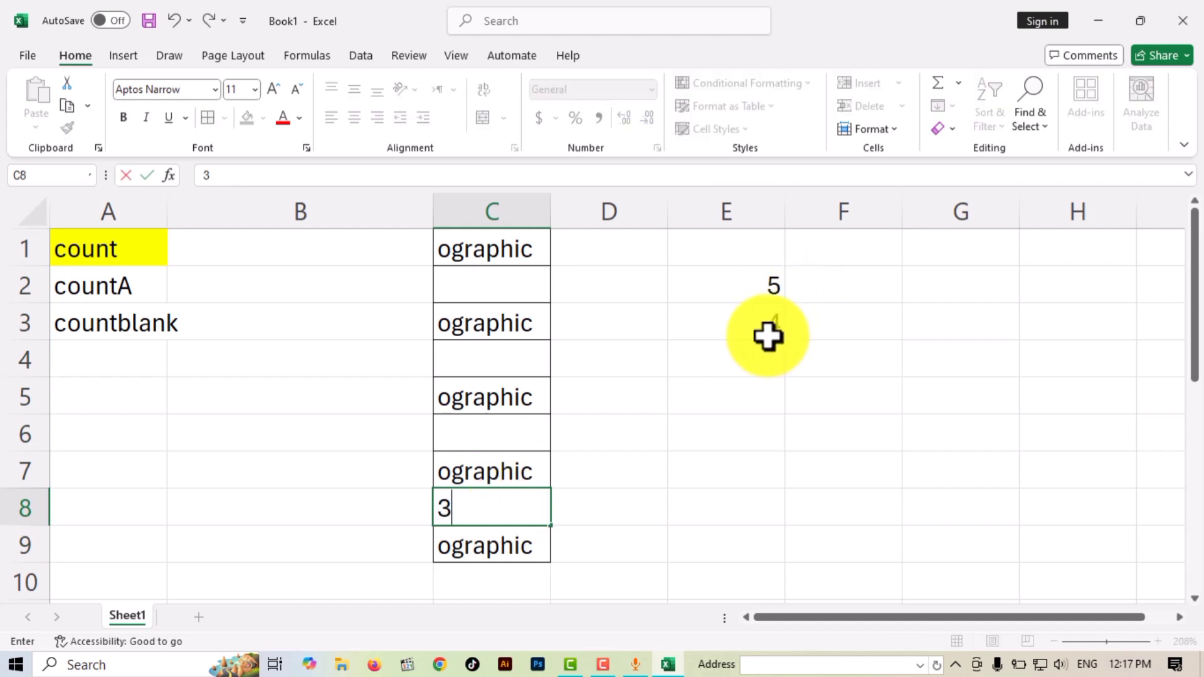
left_click(769, 392)
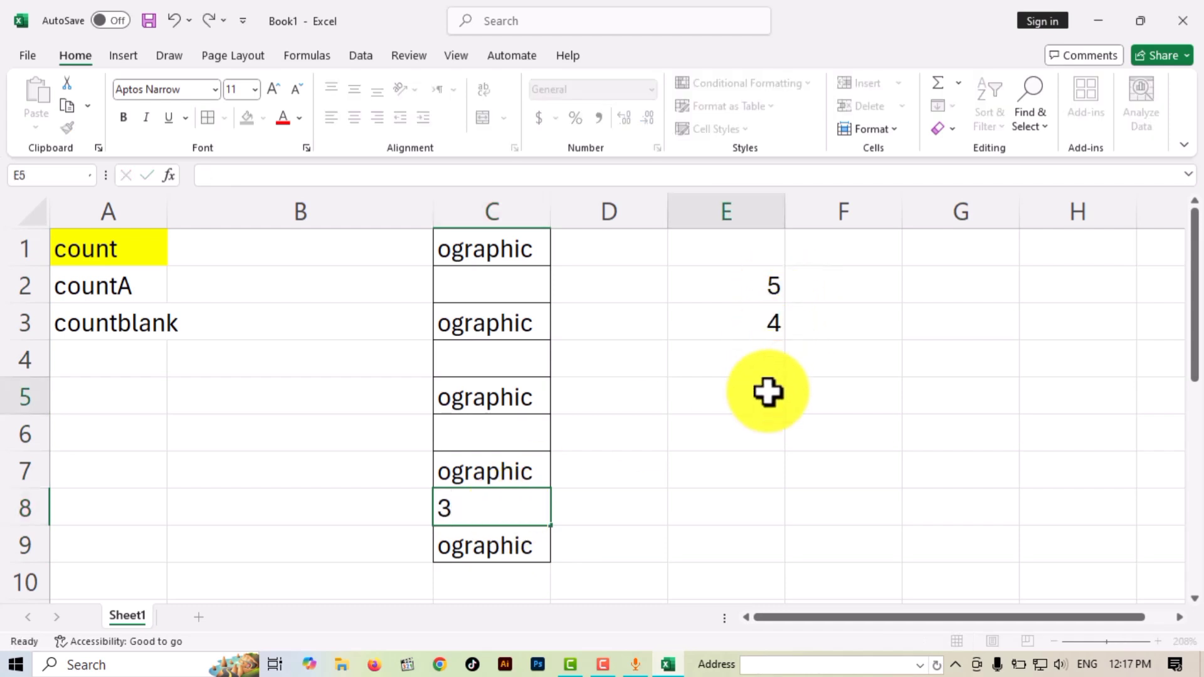
Fill the remaining blank cells in column C with l in C4, k in C6 and j in C2
left_click(531, 359)
type("l")
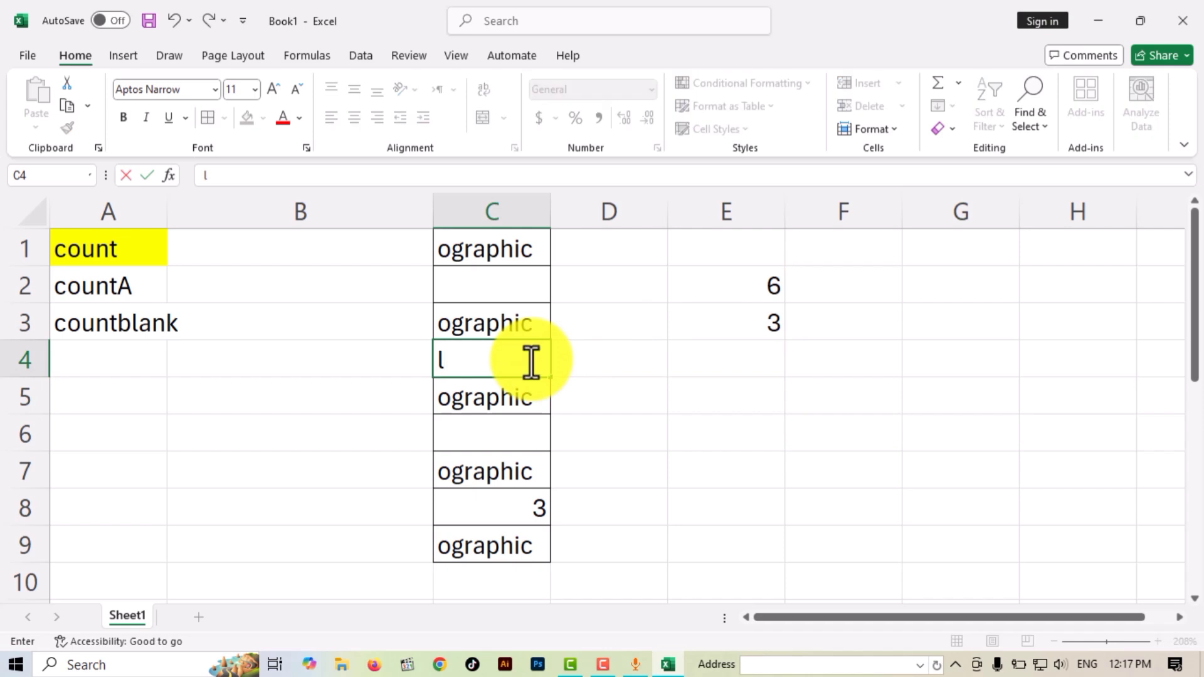
left_click(520, 442)
type("k")
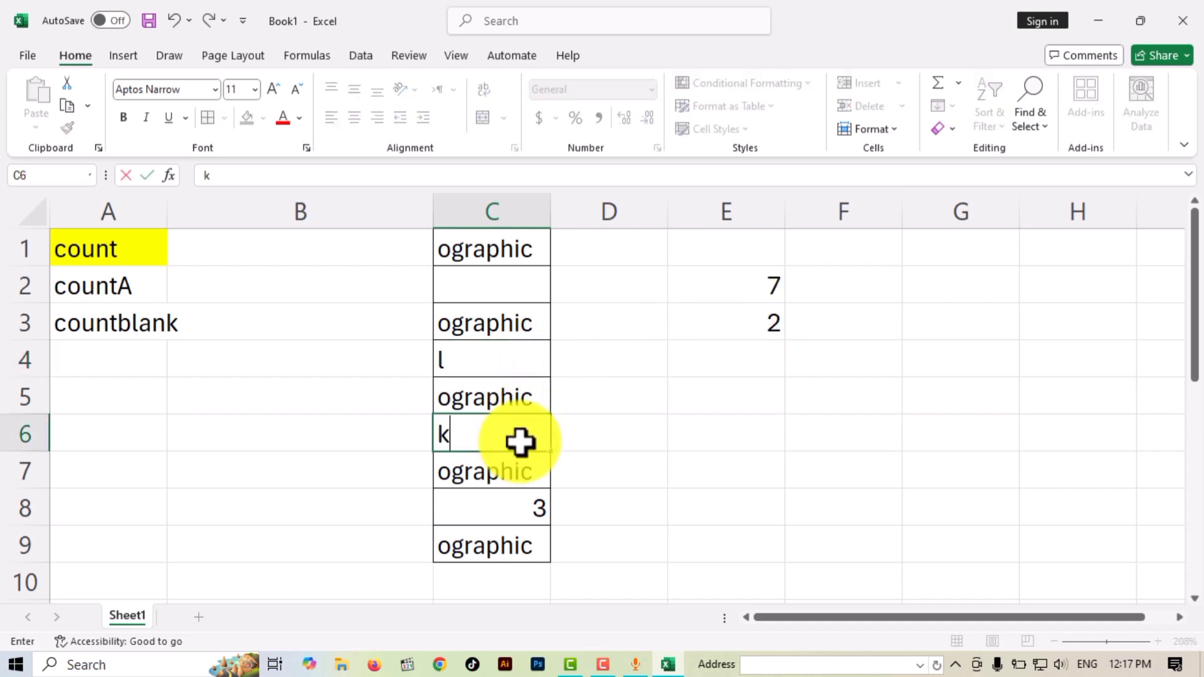
left_click(528, 294)
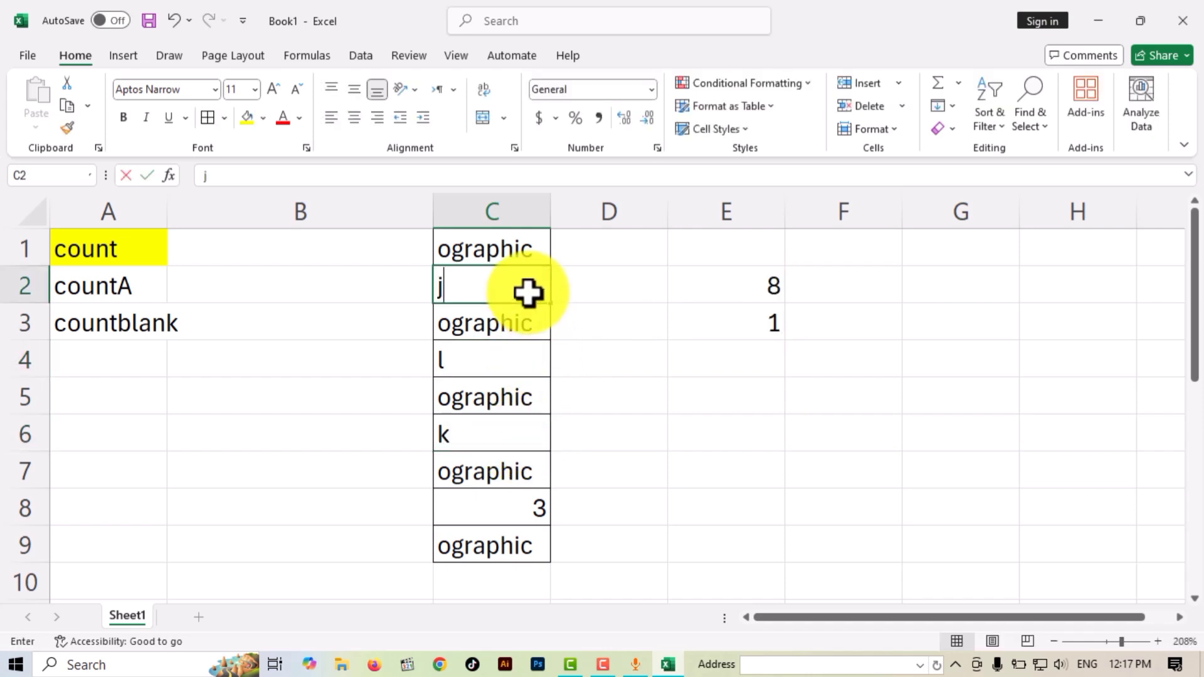
left_click(601, 470)
Clear the letter in cell C4 and check the COUNTBLANK and COUNTA formulas in E3 and E2
left_click(789, 318)
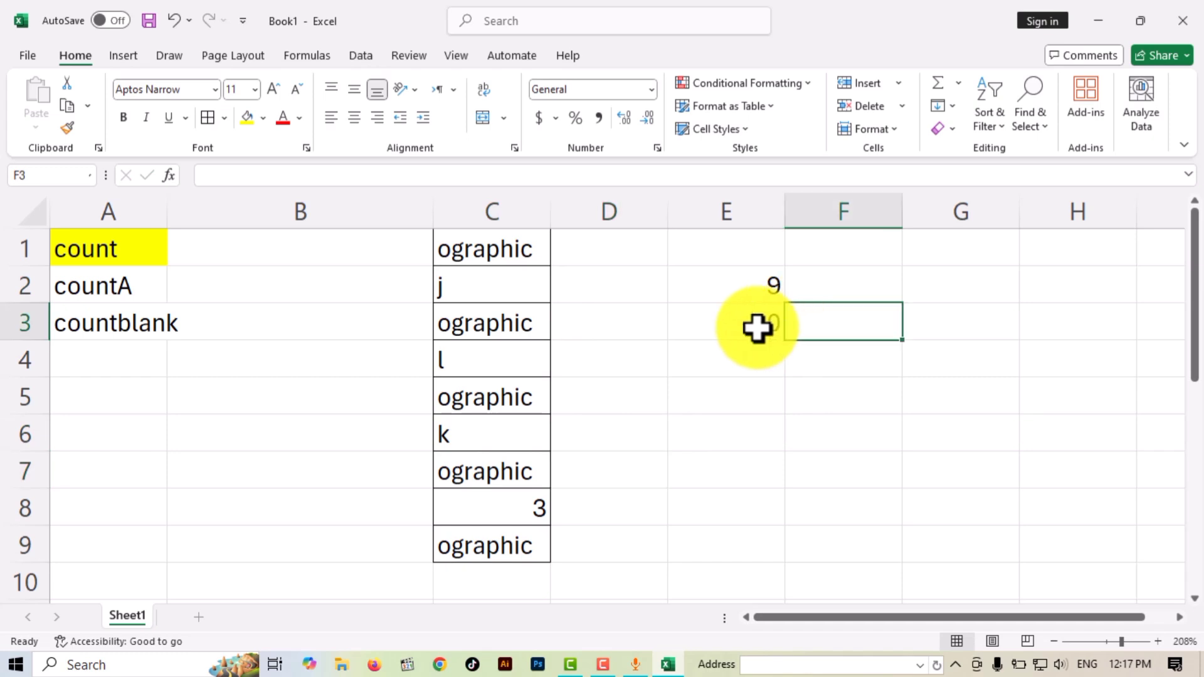
left_click(756, 327)
left_click(495, 365)
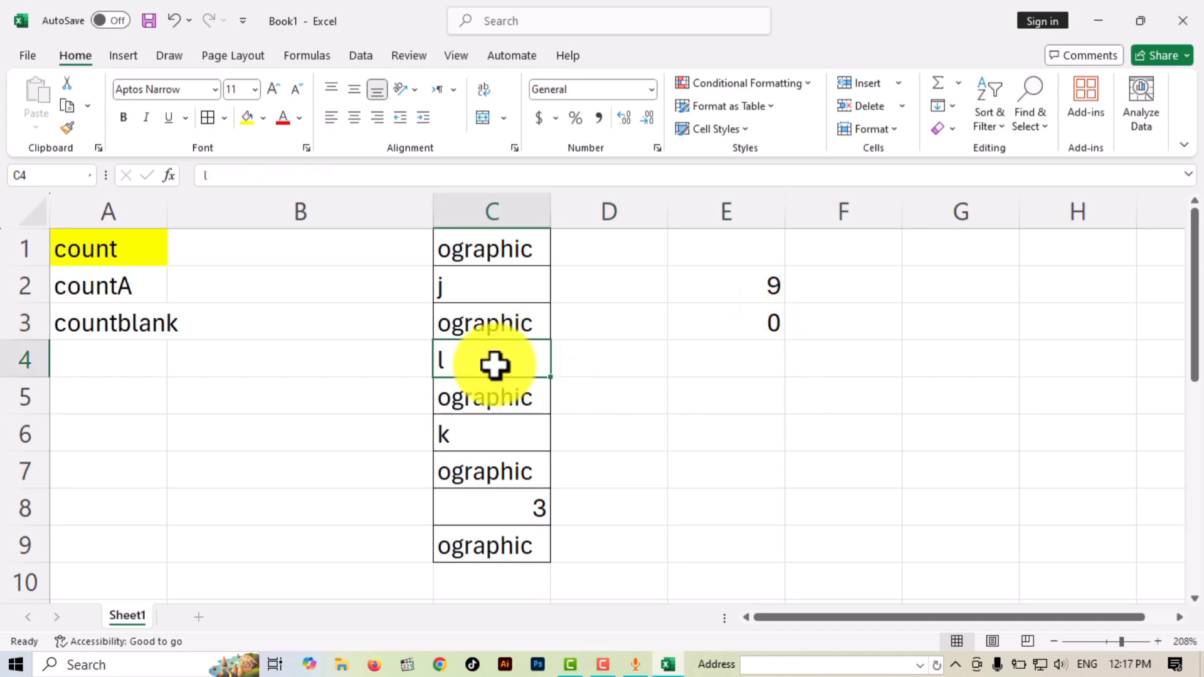
key("Delete")
left_click(788, 356)
left_click(749, 329)
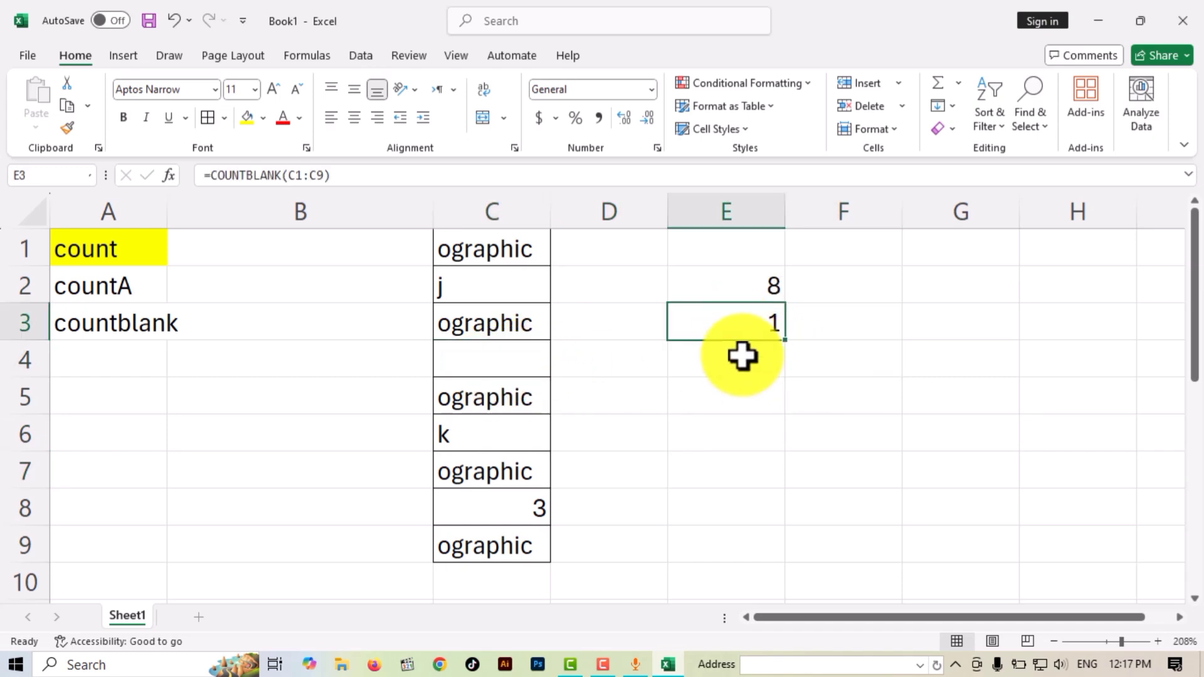
left_click(813, 326)
left_click(748, 292)
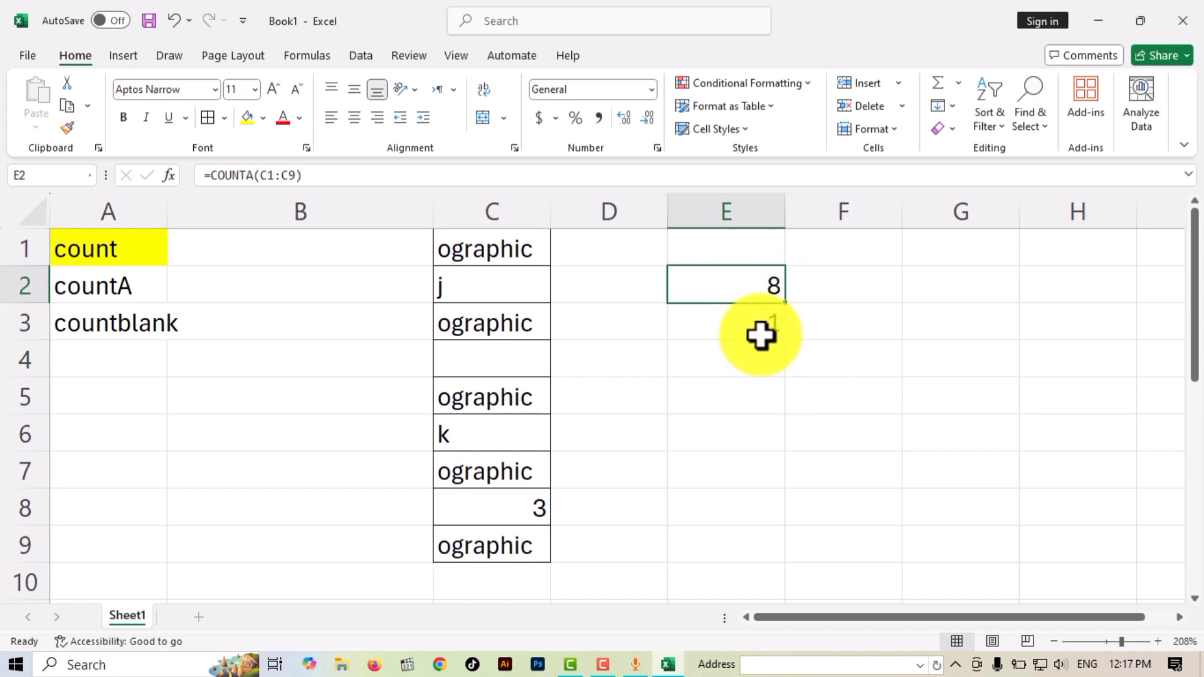
Widen column A to fit its longest label and clear the contents of the range C1:C9
left_click_drag(167, 225, 204, 231)
left_click(269, 368)
left_click(497, 261)
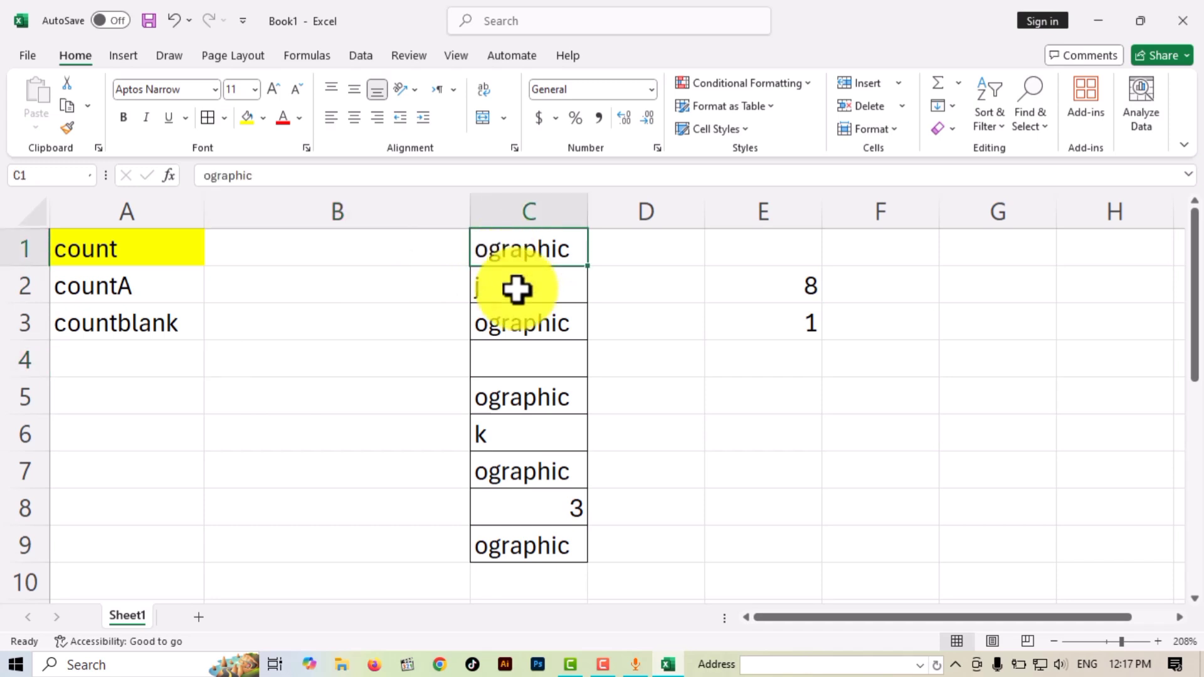
left_click_drag(516, 289, 542, 548)
key("Delete")
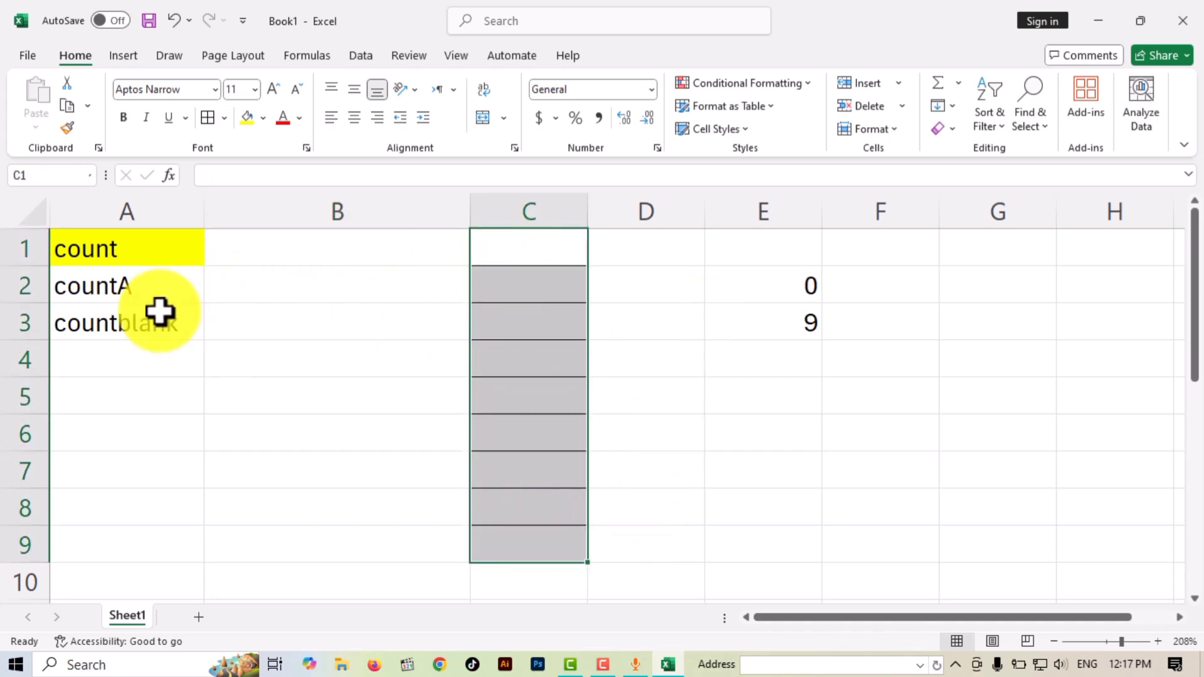
Clear the contents of the range C1:E9, including the count formulas, and remove all its borders
left_click(263, 322)
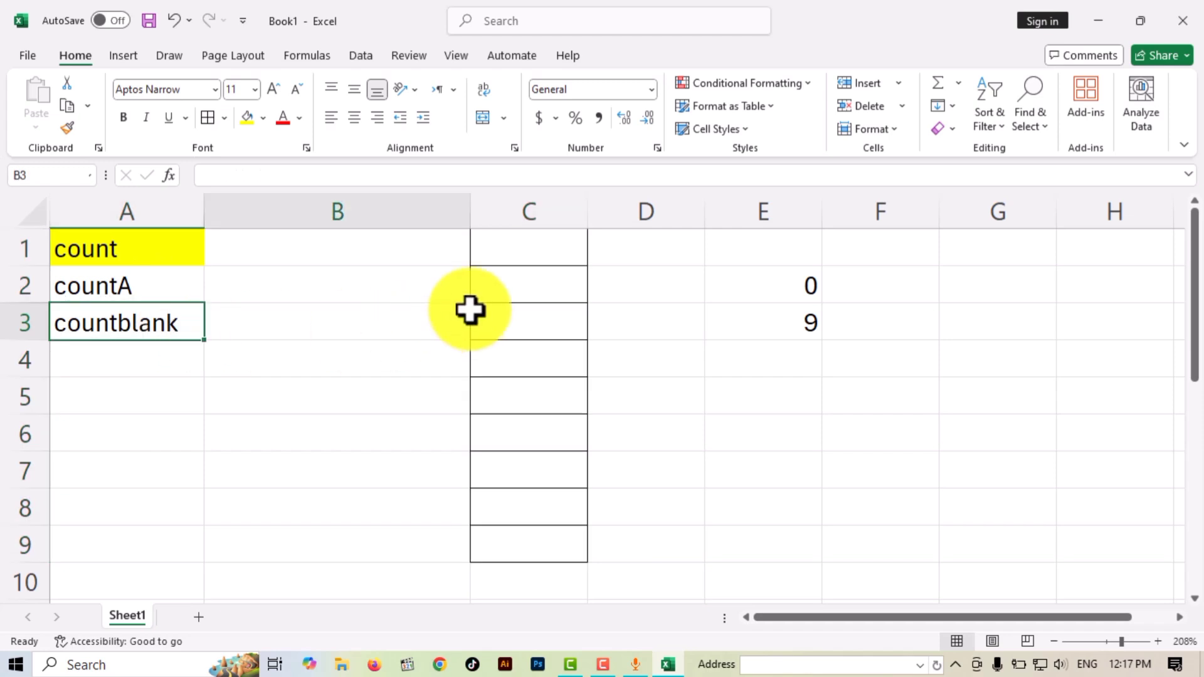
left_click_drag(535, 253, 758, 552)
key("Delete")
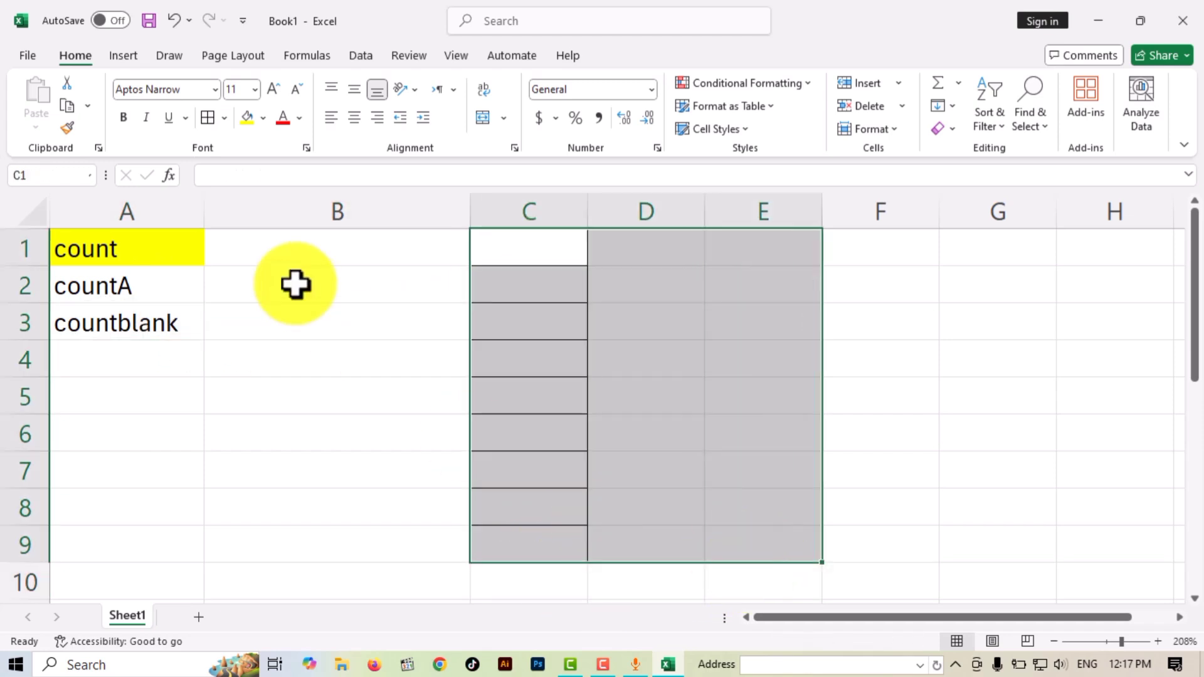
left_click(223, 119)
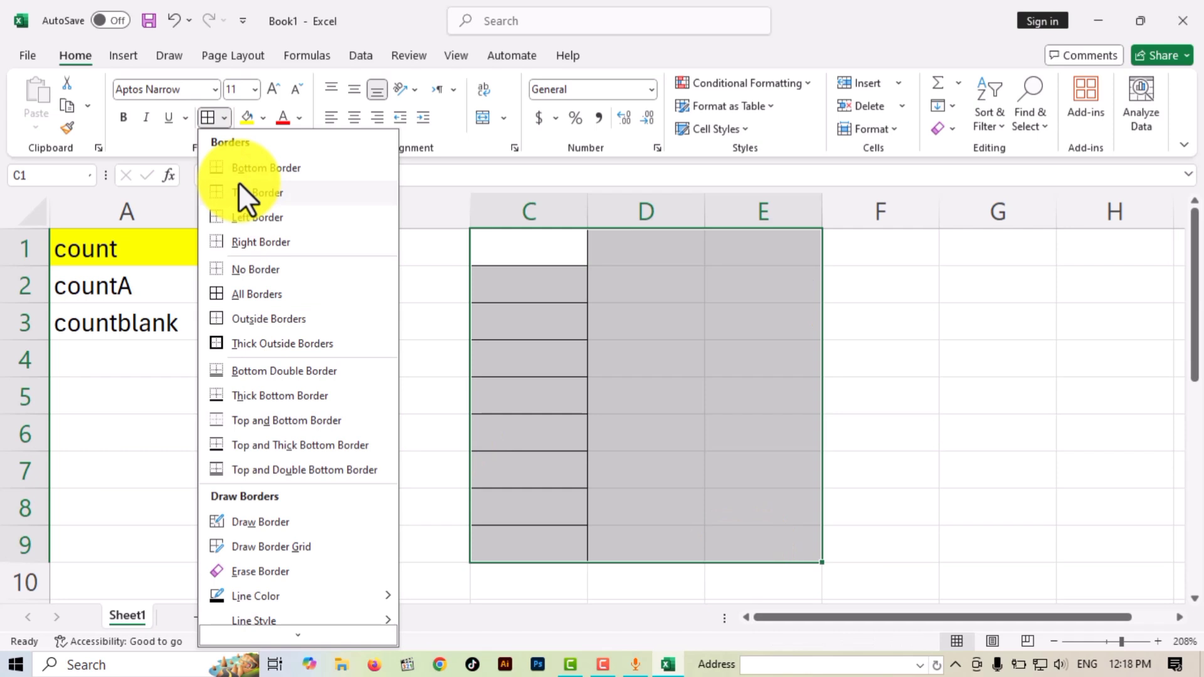
left_click(242, 270)
left_click(386, 317)
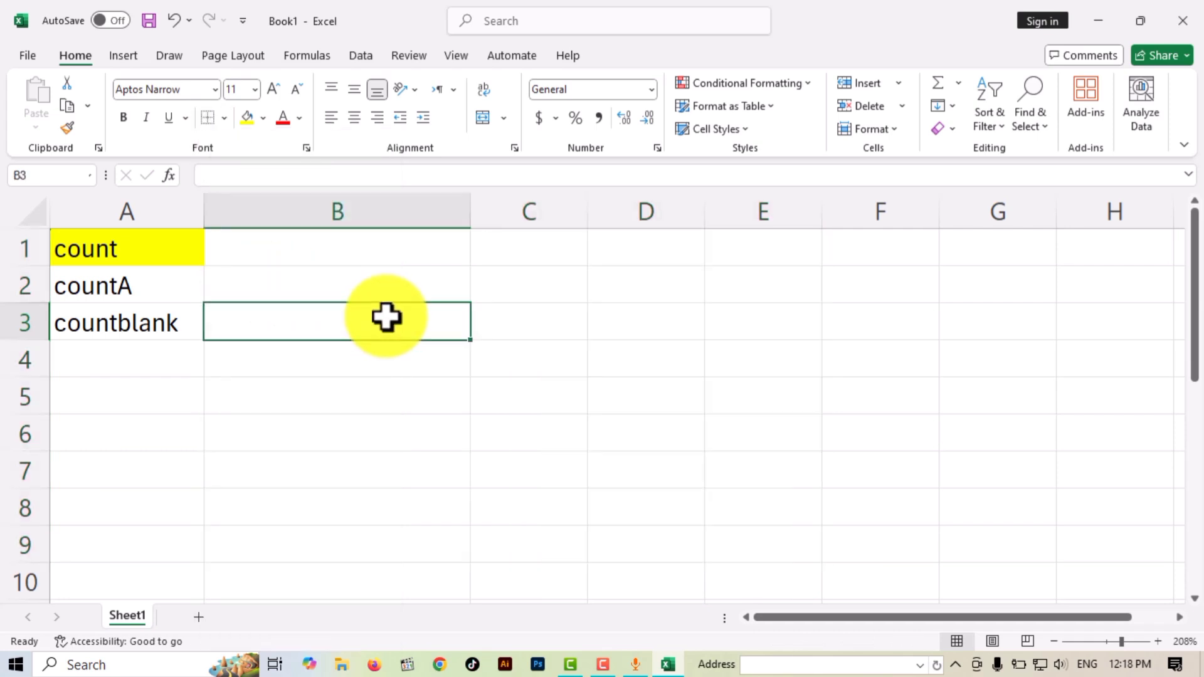
Add the label Countif in cell A4 below the countblank label
left_click(234, 363)
left_click(156, 375)
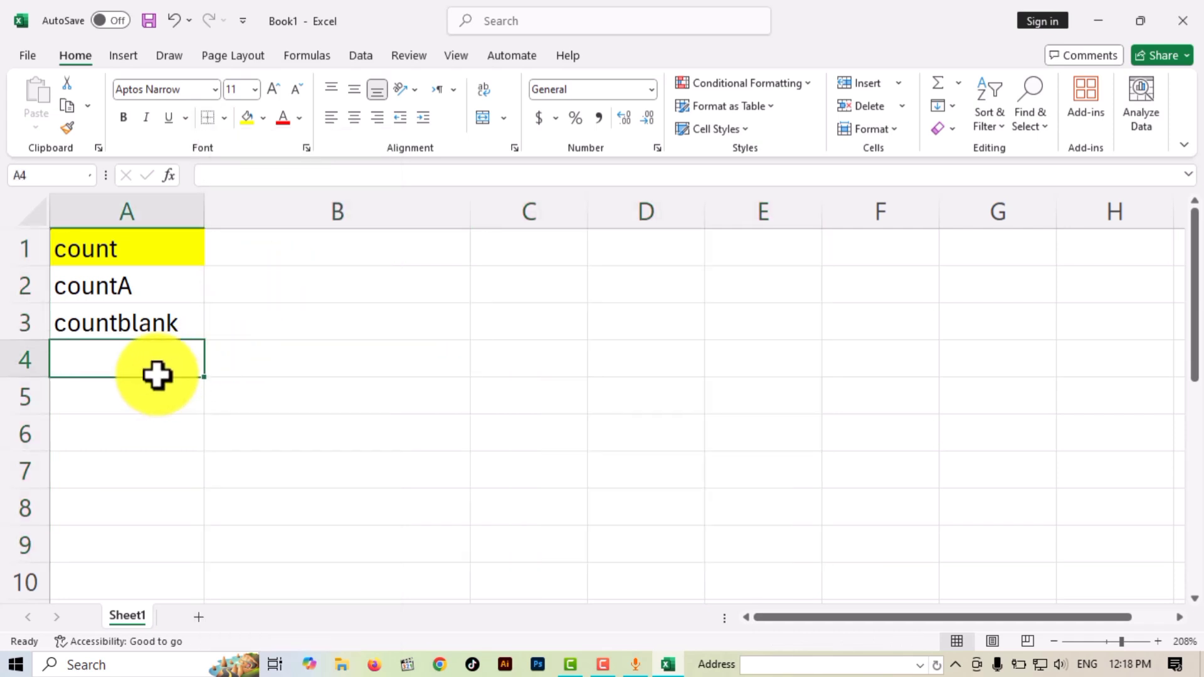
type("Co")
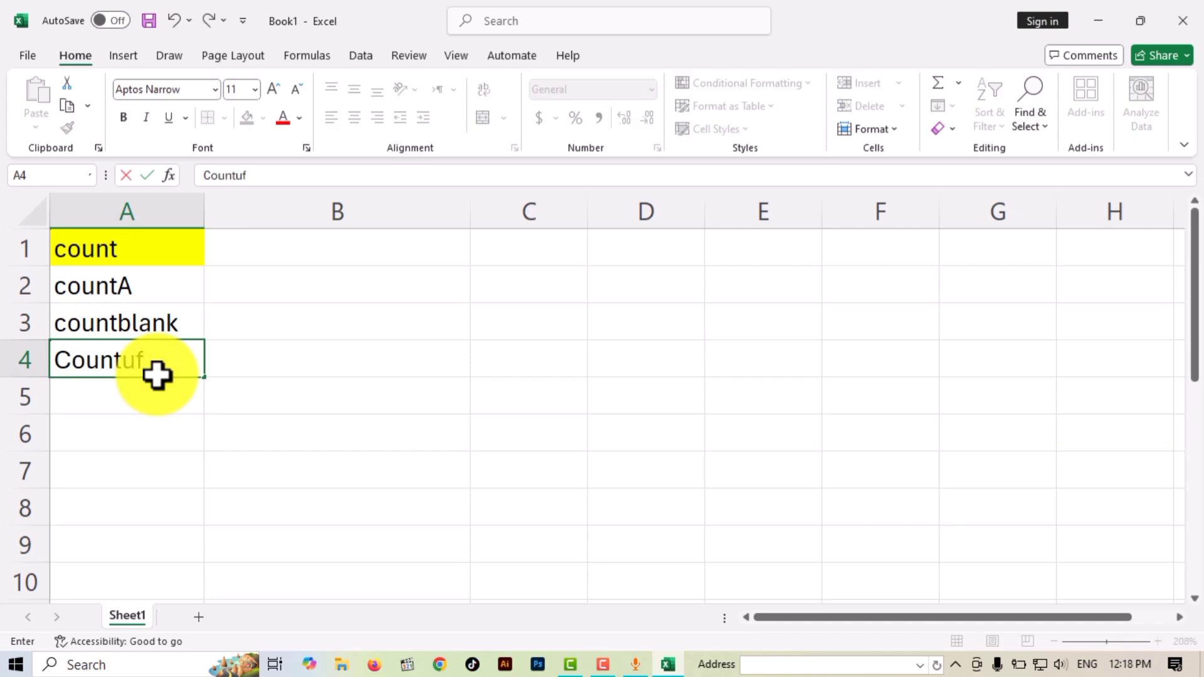
type("untif")
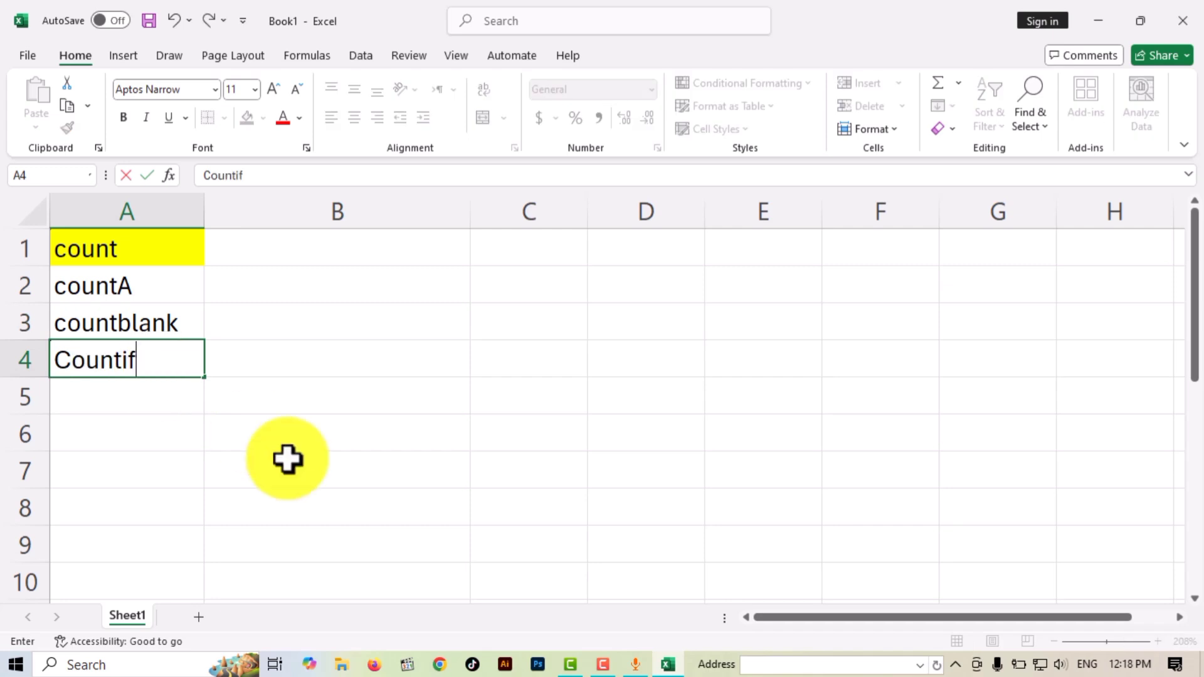
left_click(287, 459)
Enter the label if in cell C1
left_click(370, 304)
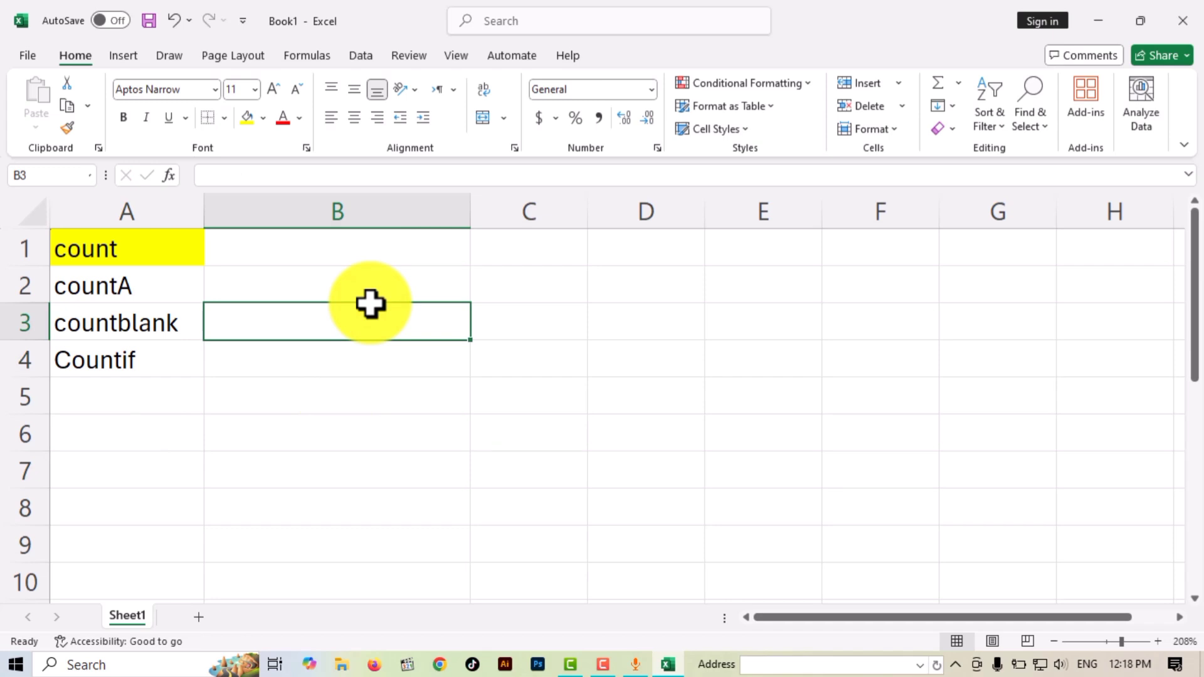
left_click(426, 255)
left_click(552, 254)
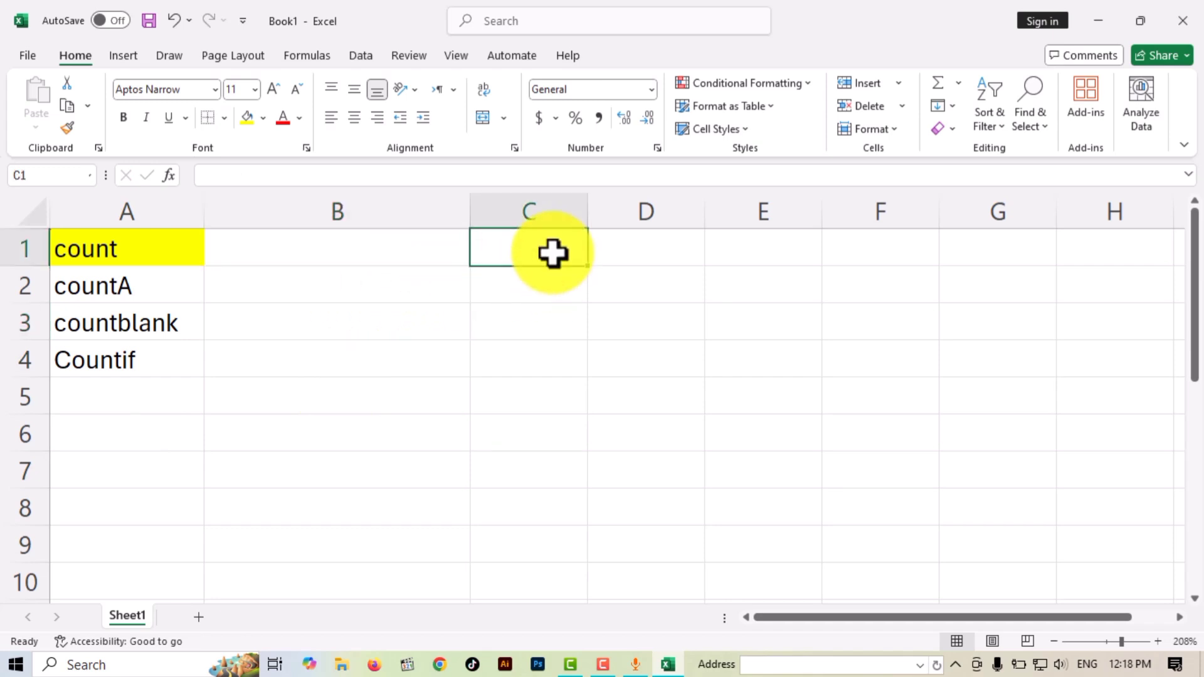
type("if")
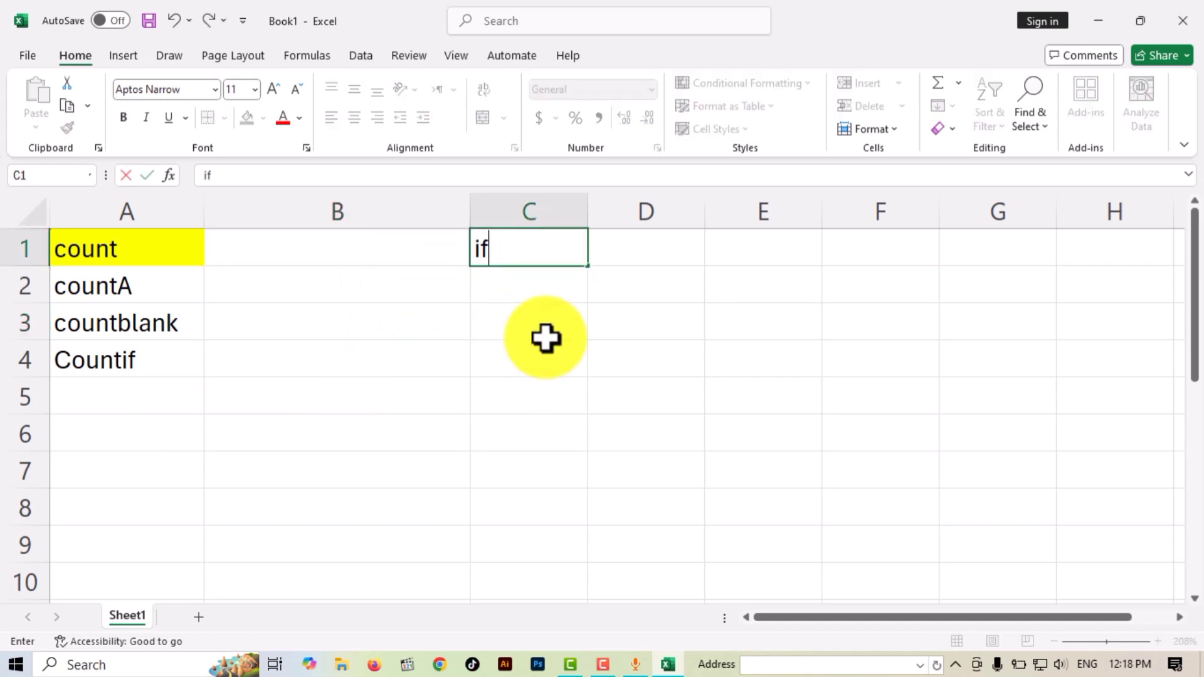
left_click(546, 313)
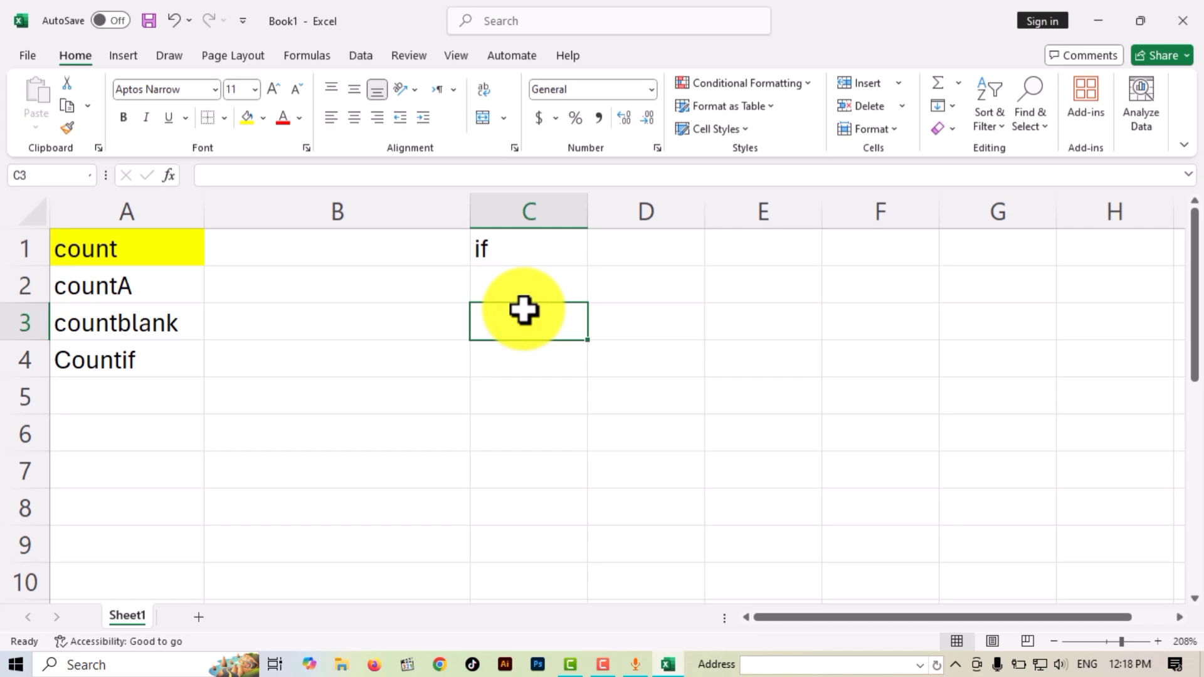
left_click(498, 282)
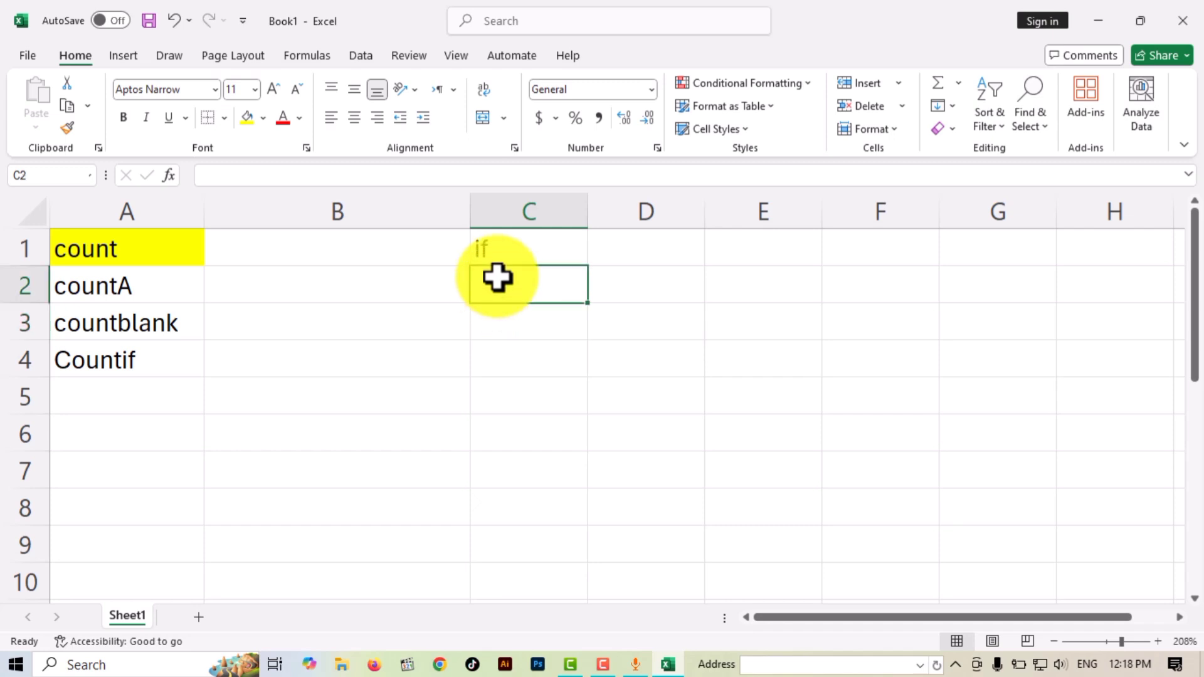
left_click(508, 249)
left_click_drag(497, 337, 496, 354)
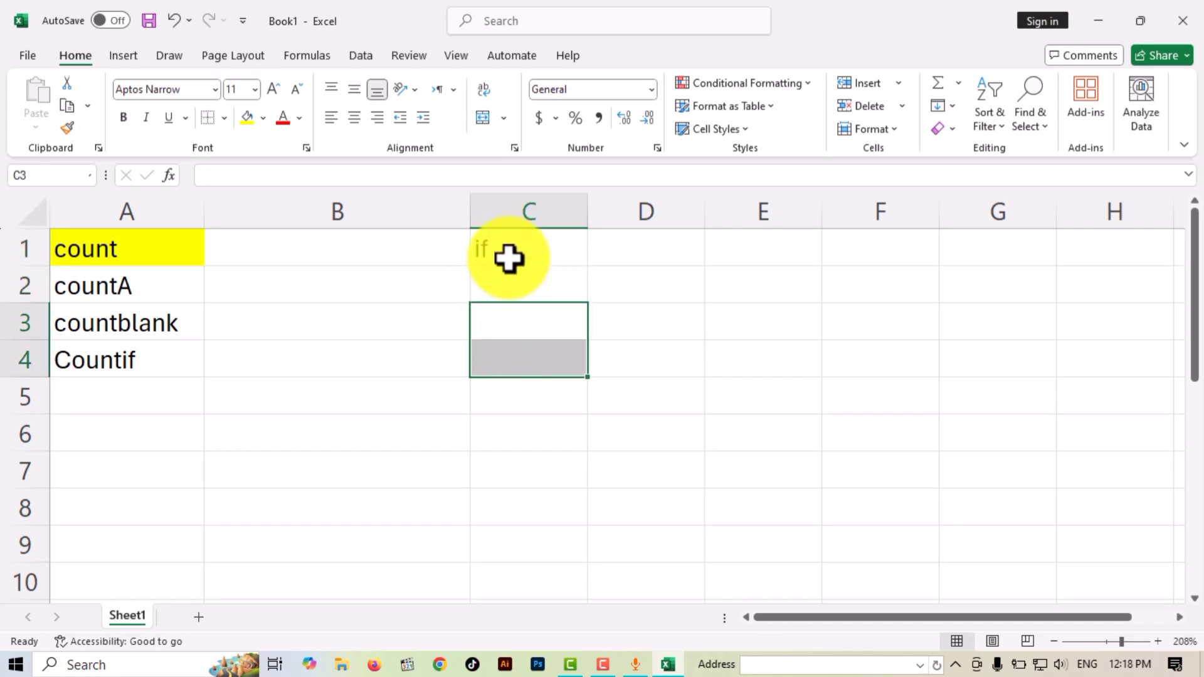
left_click(508, 257)
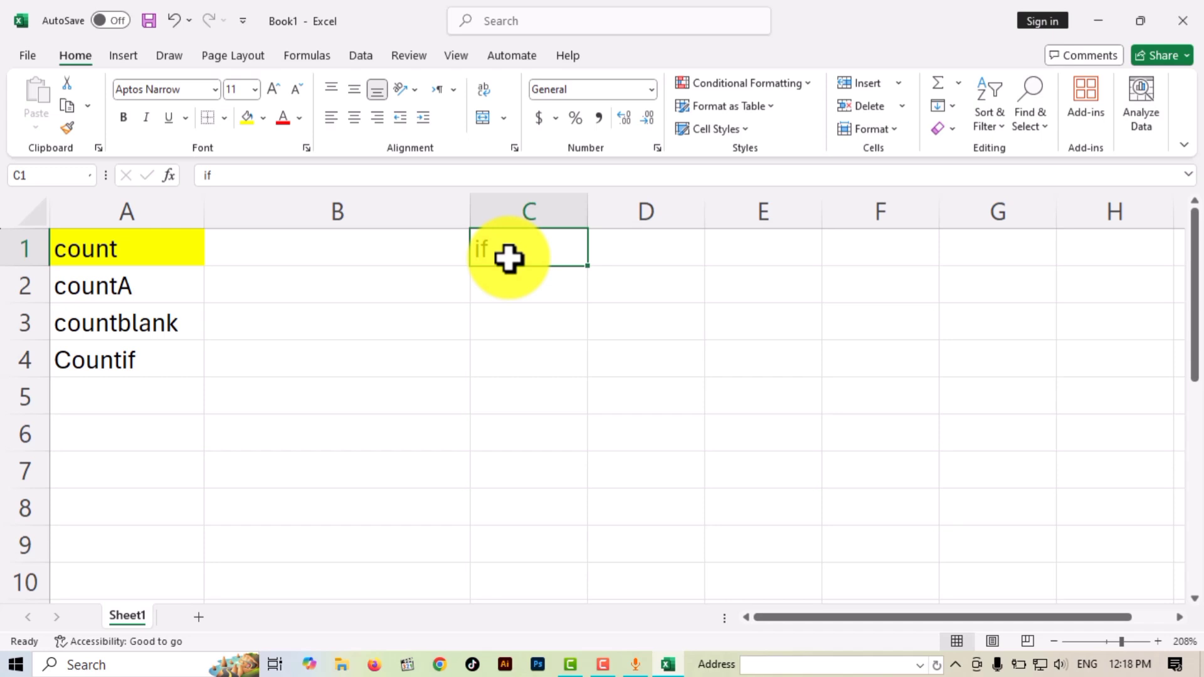
Enter true in cell D1 and false in cell D2, both in bold
left_click(681, 257)
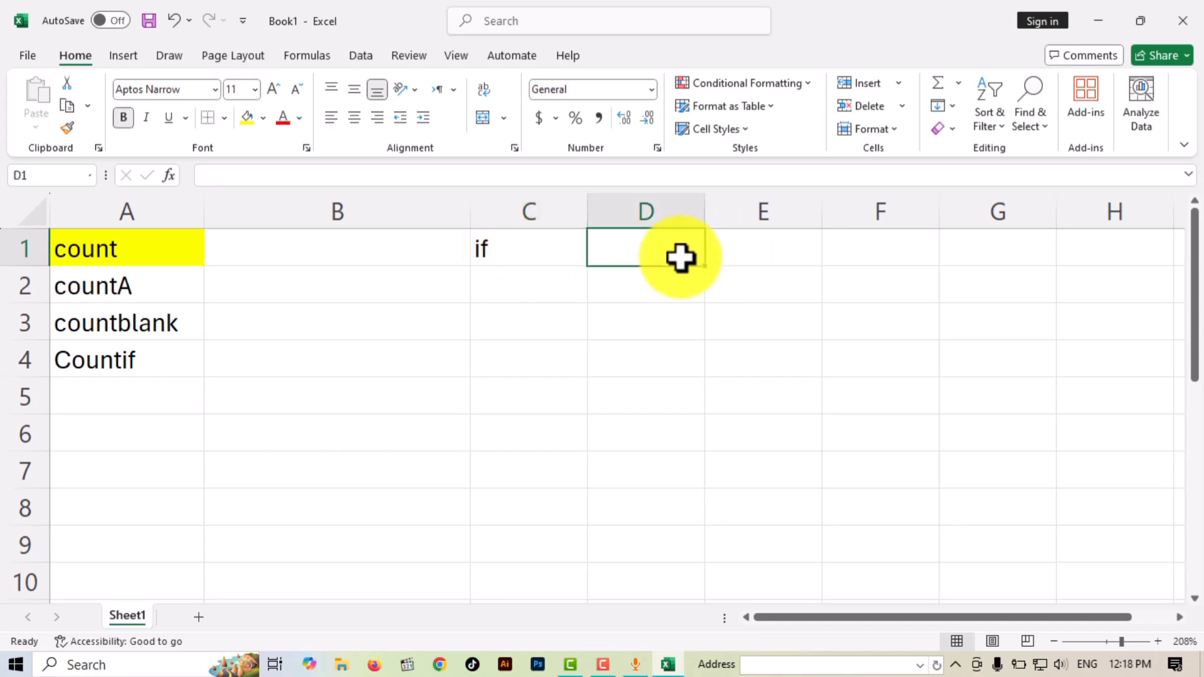
type("tr")
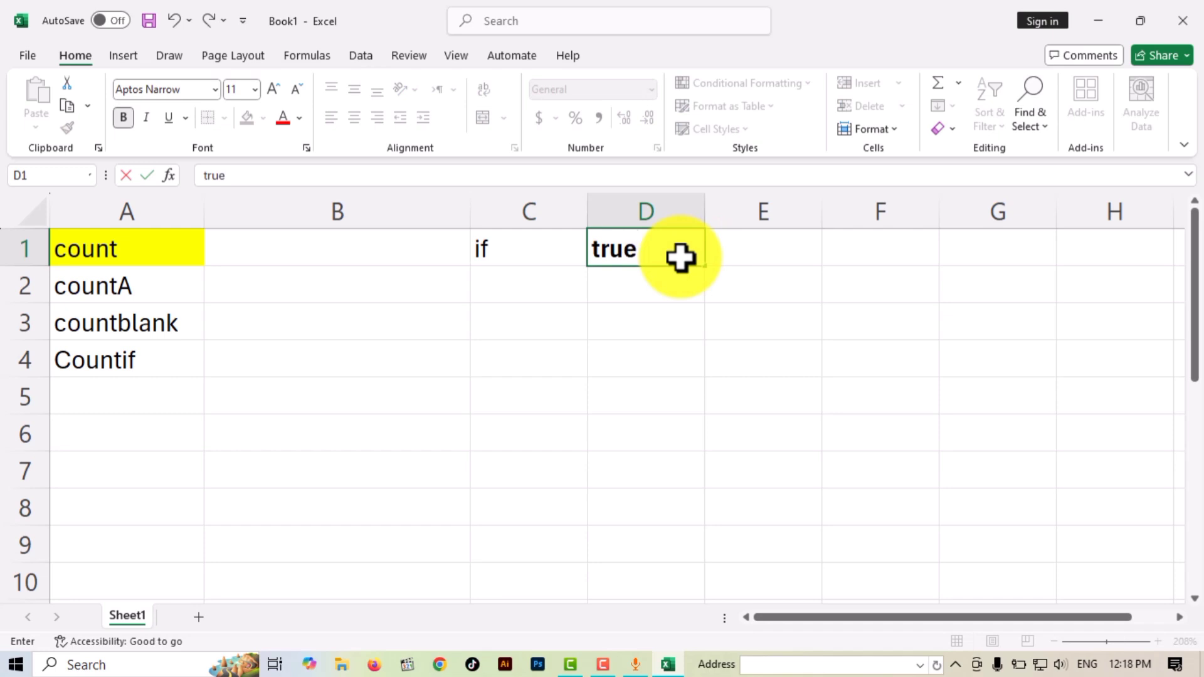
type("ue")
left_click(814, 255)
left_click(663, 293)
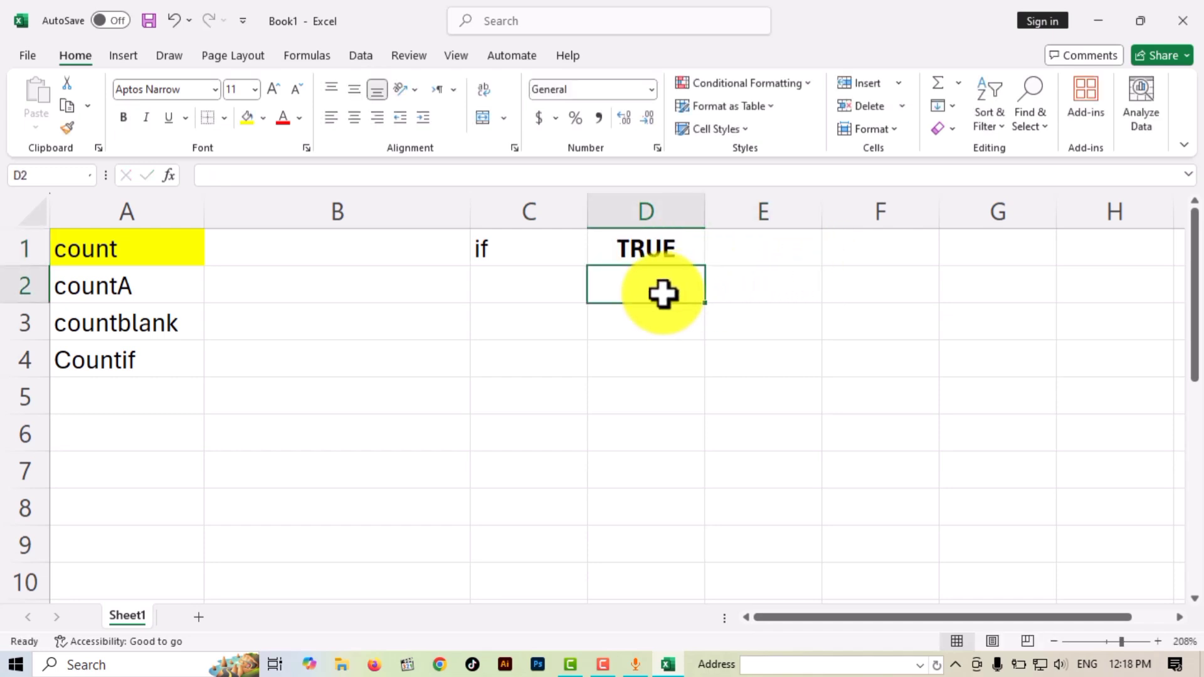
type("fals")
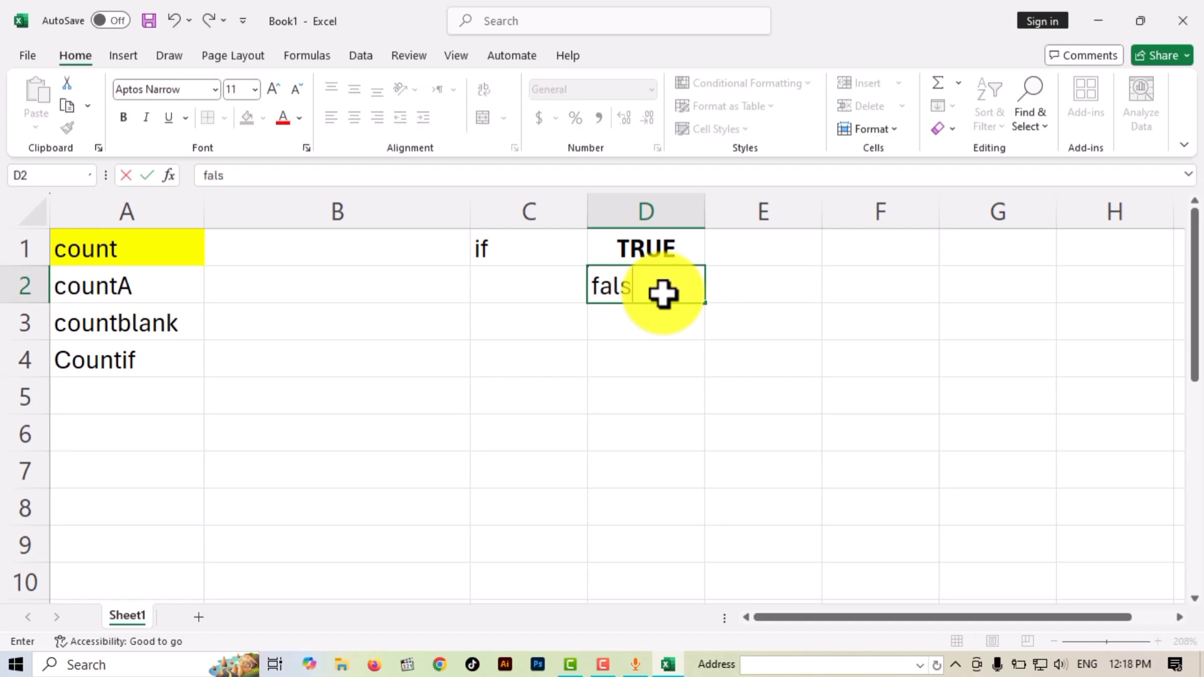
type("e")
left_click(650, 404)
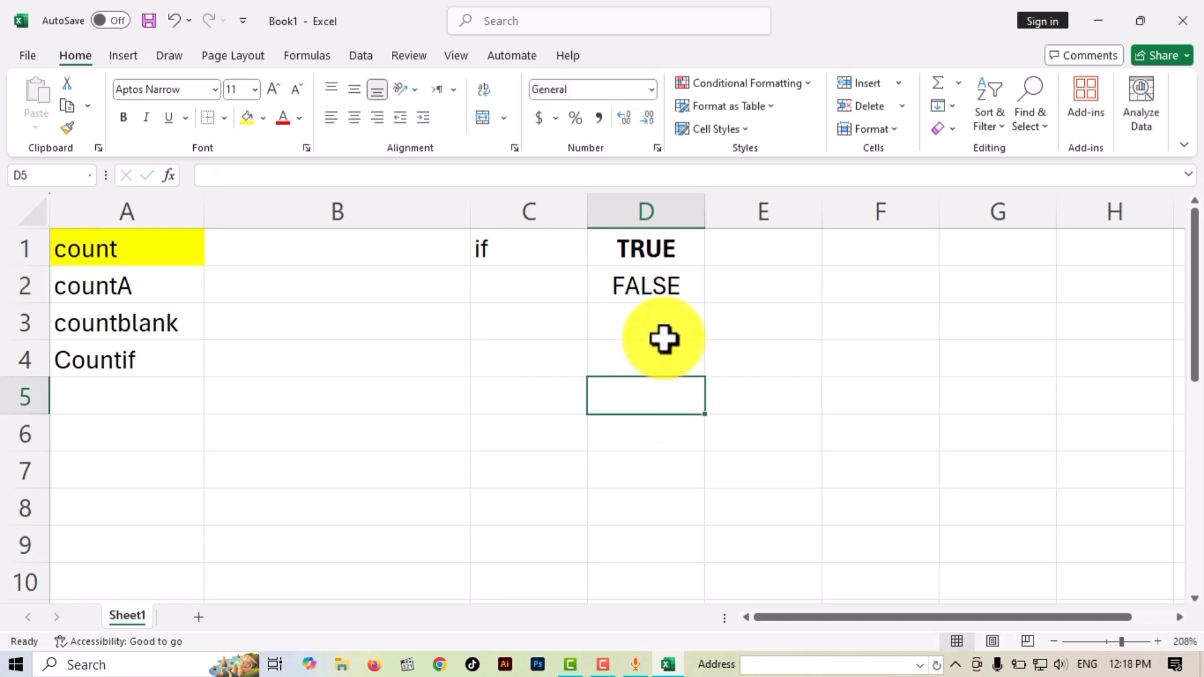
left_click(667, 287)
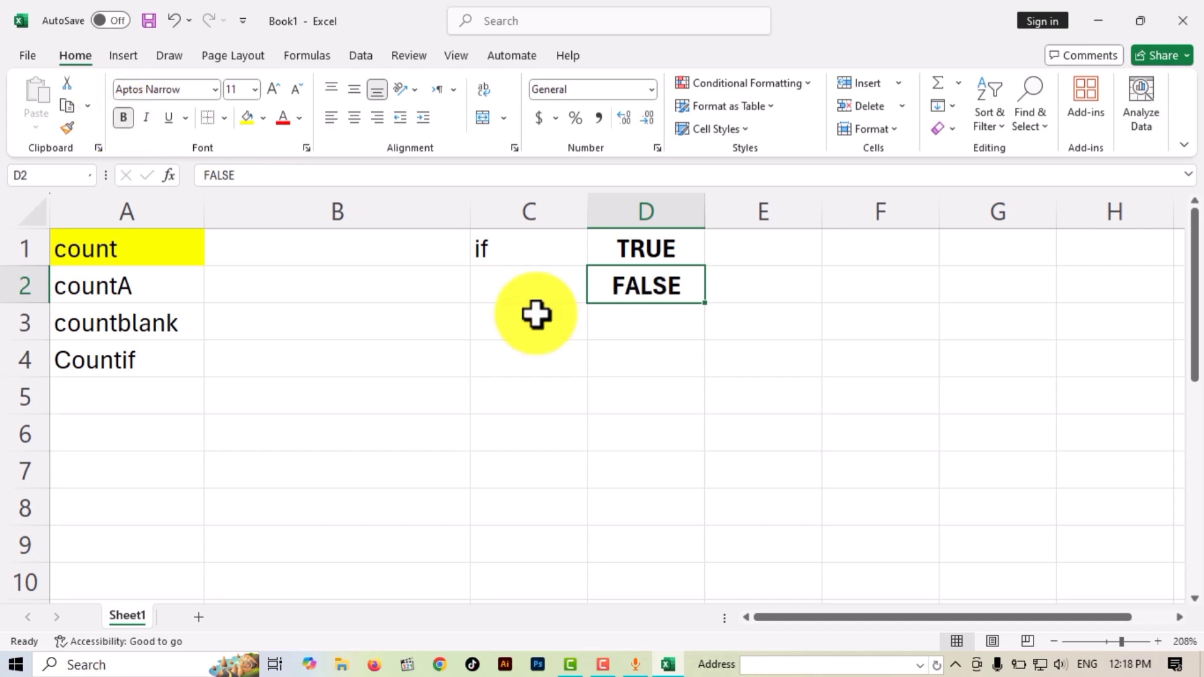
left_click(669, 384)
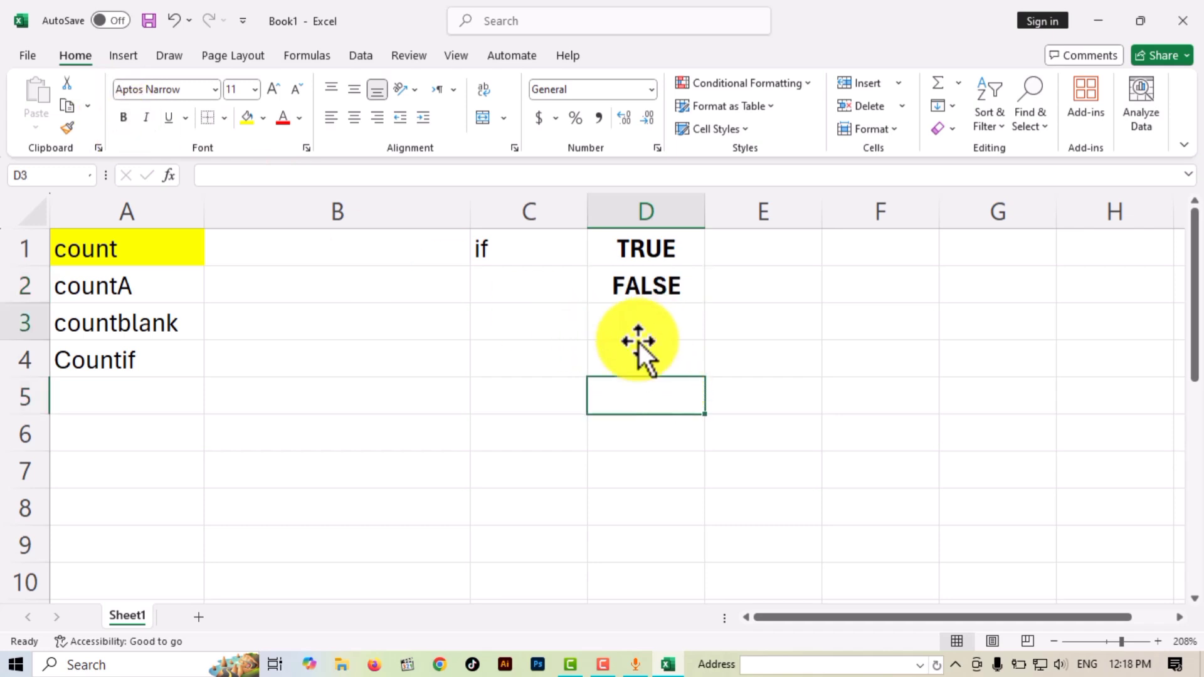
Enter the sample score 502 in cell B5
left_click(504, 367)
left_click(377, 395)
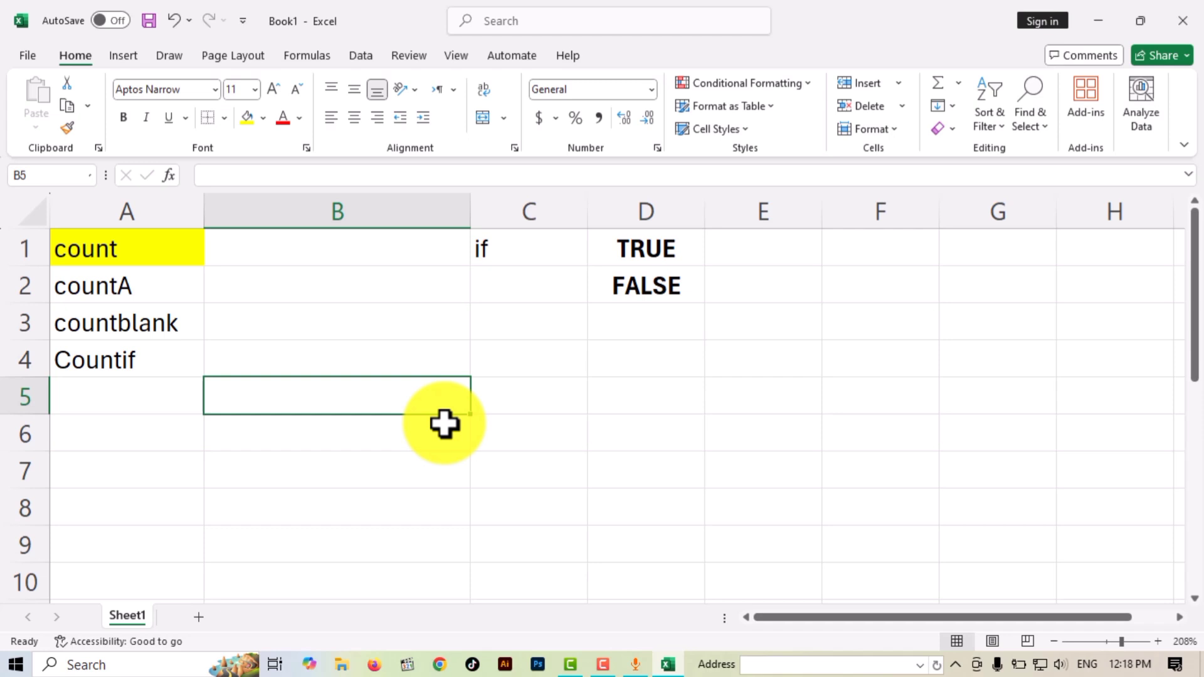
type("502")
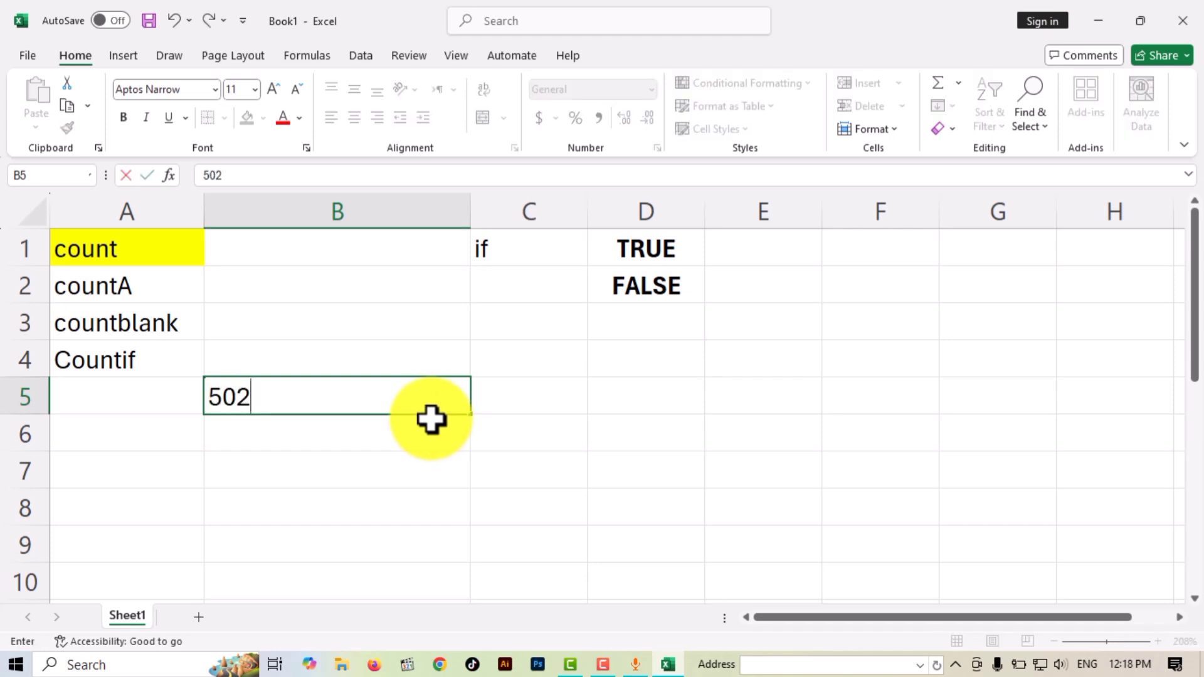
left_click(543, 375)
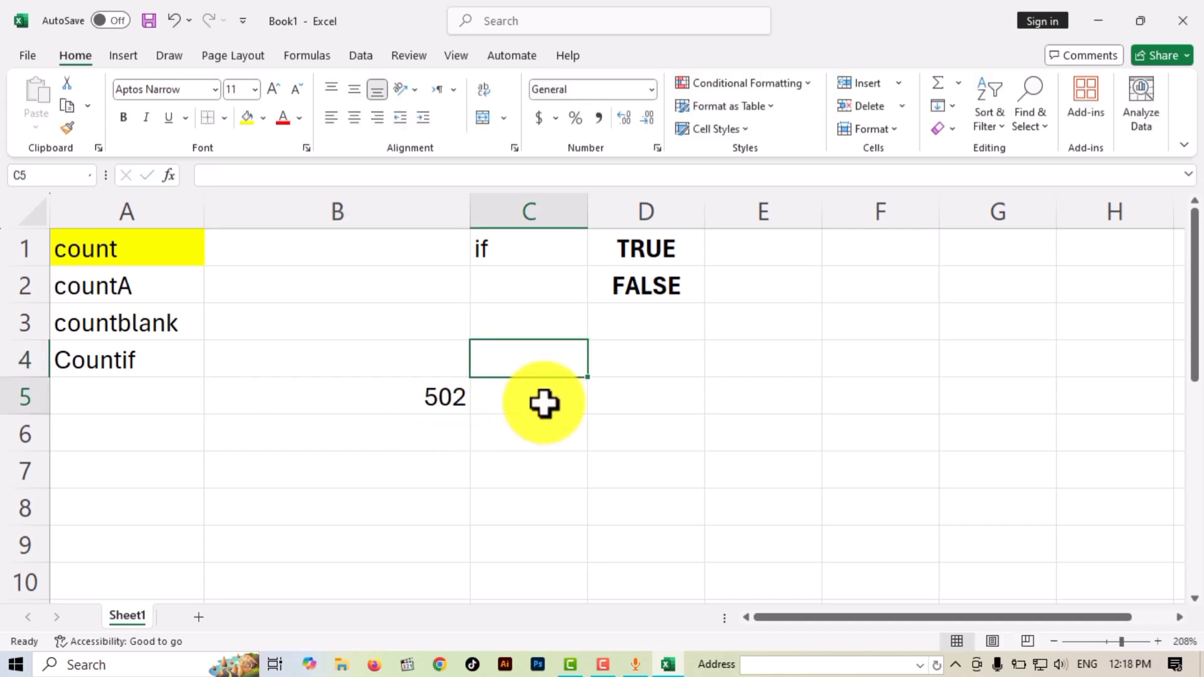
Start an IF formula in cell C5 with B5 as the cell to test
left_click(533, 405)
type("=")
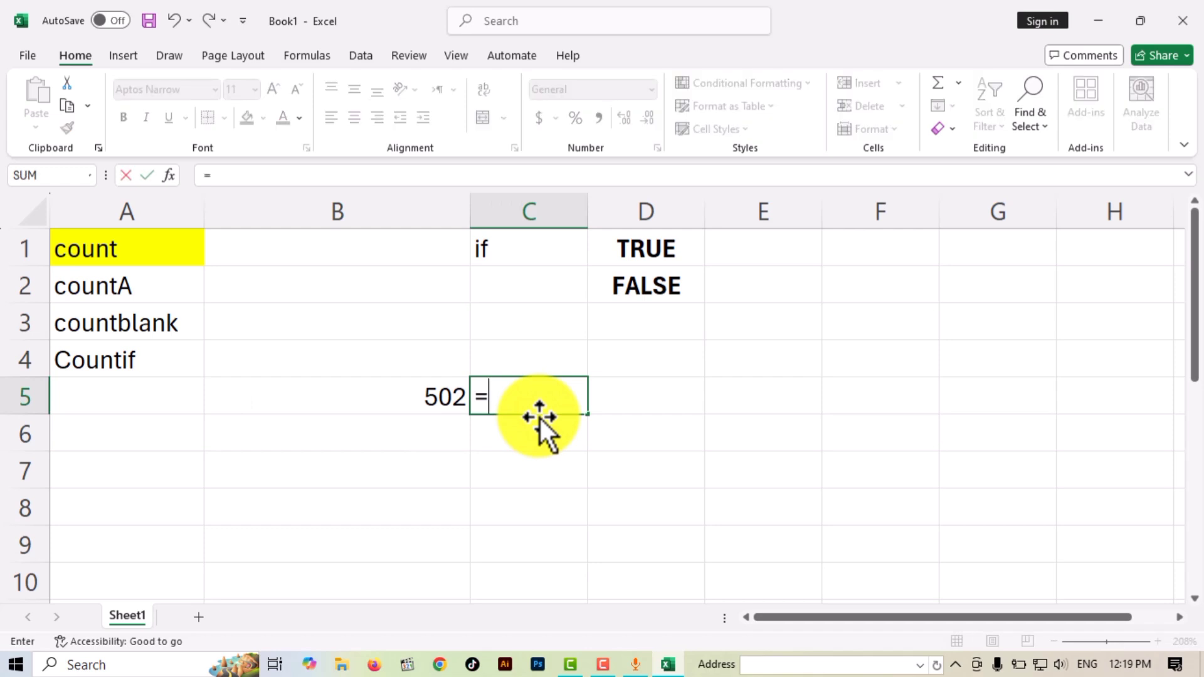
left_click(407, 408)
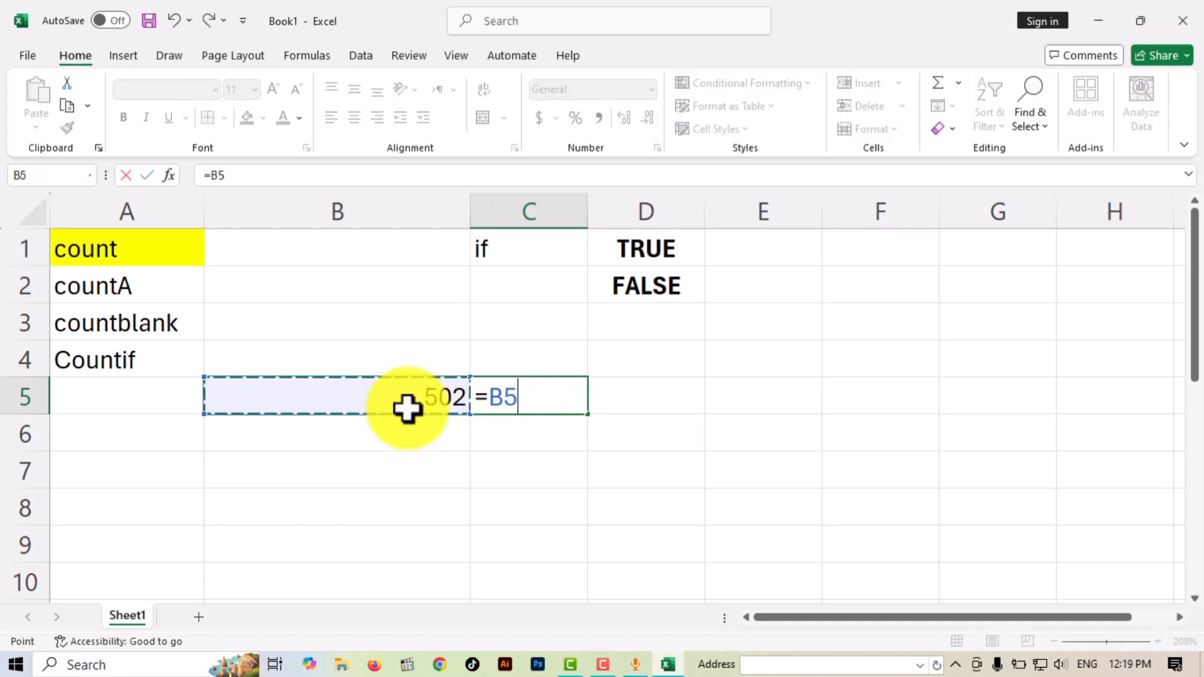
type(">")
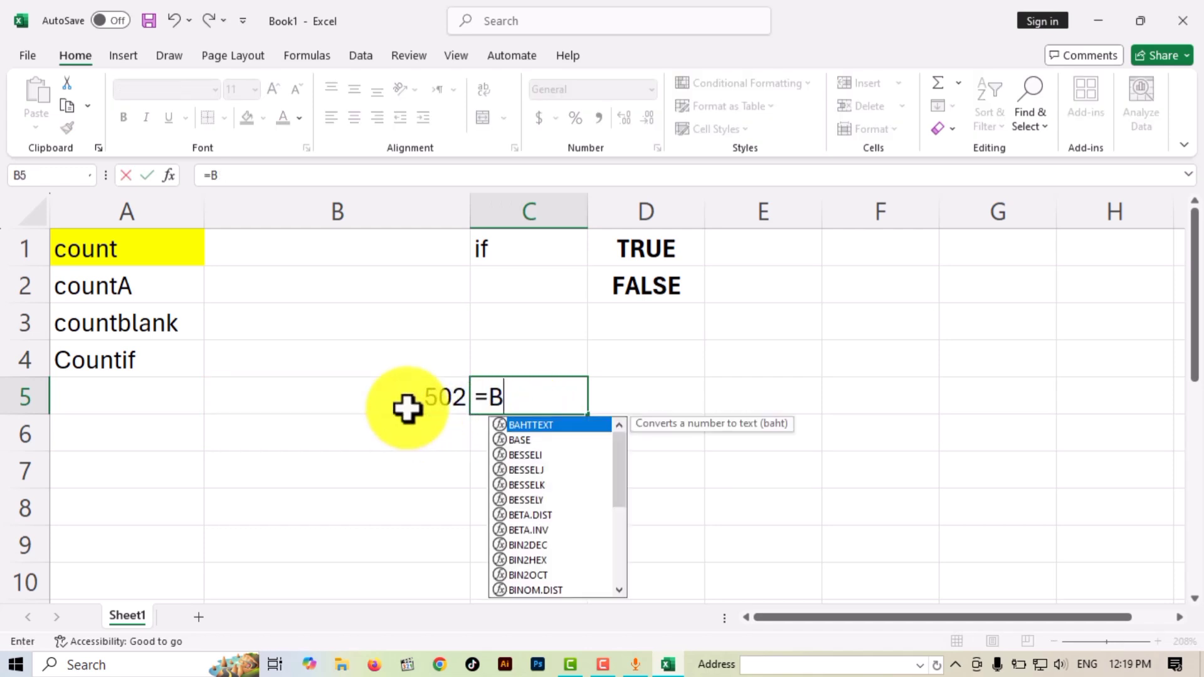
key("BackSpace")
type("if")
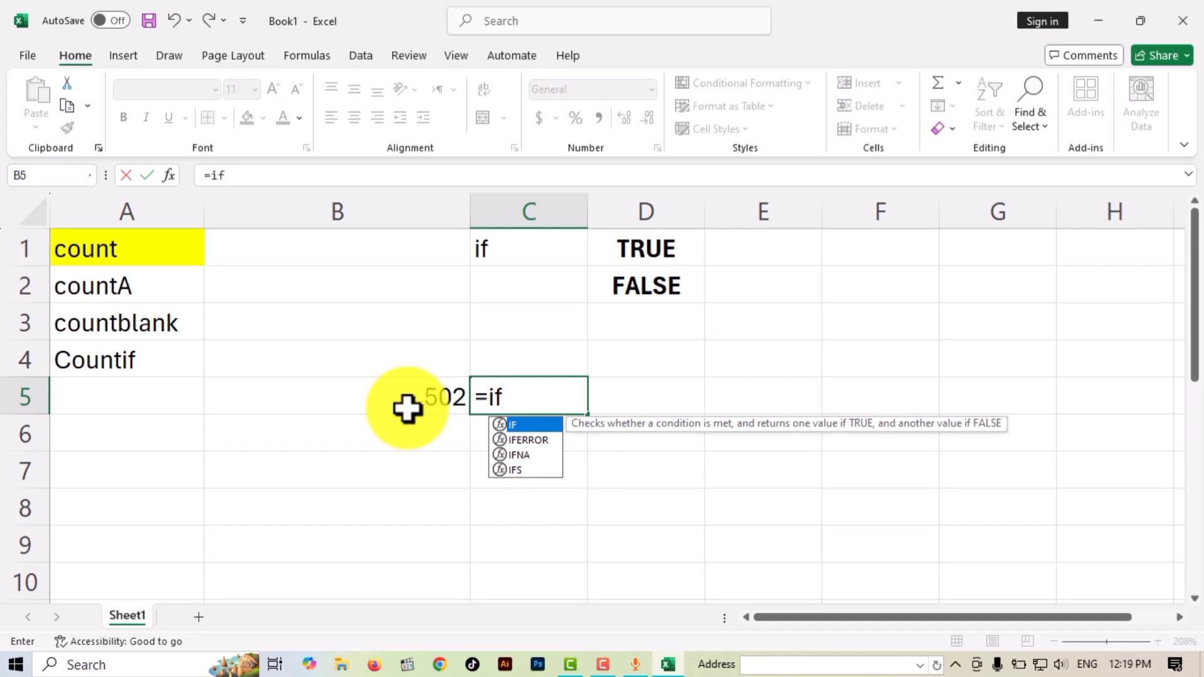
key("Tab")
left_click(425, 398)
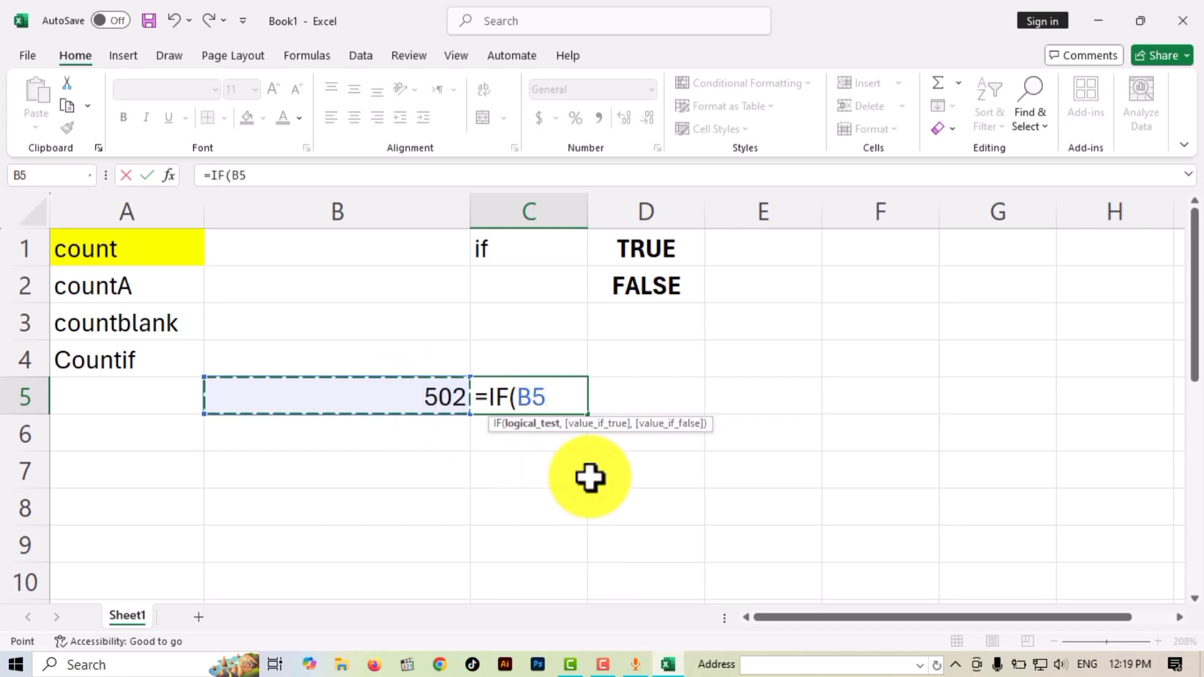
Complete the IF formula in C5 so it tests B5>=500 and returns "pass" if true or "fail" if false
type(">=")
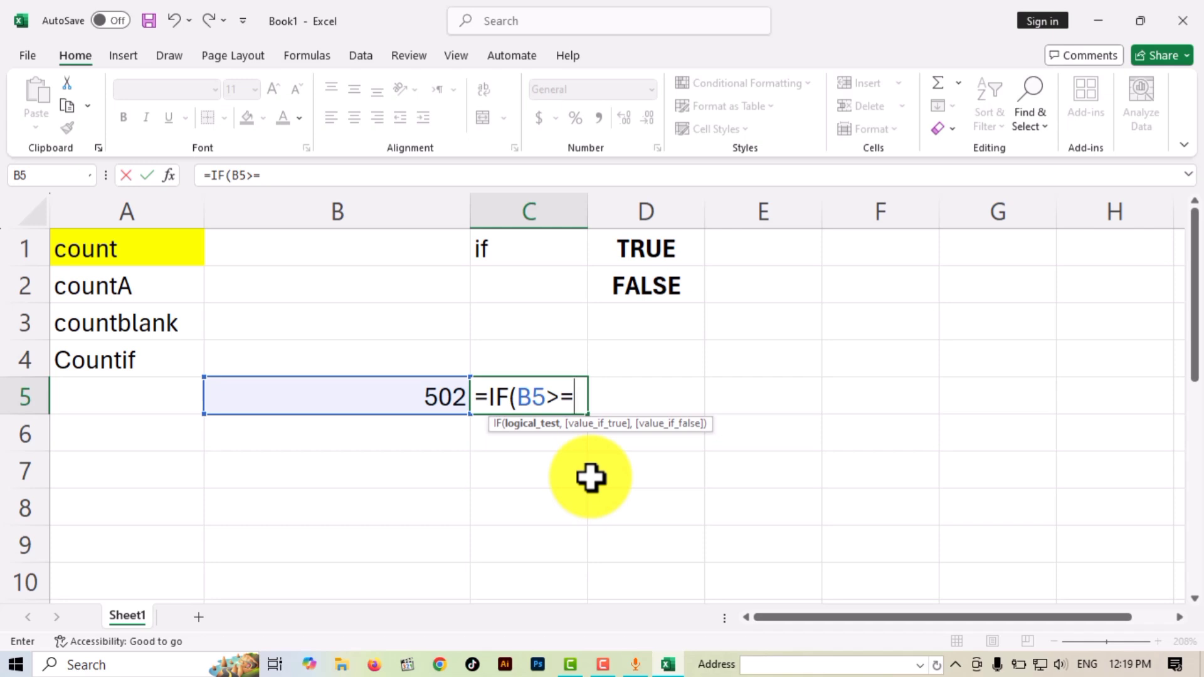
type("500,")
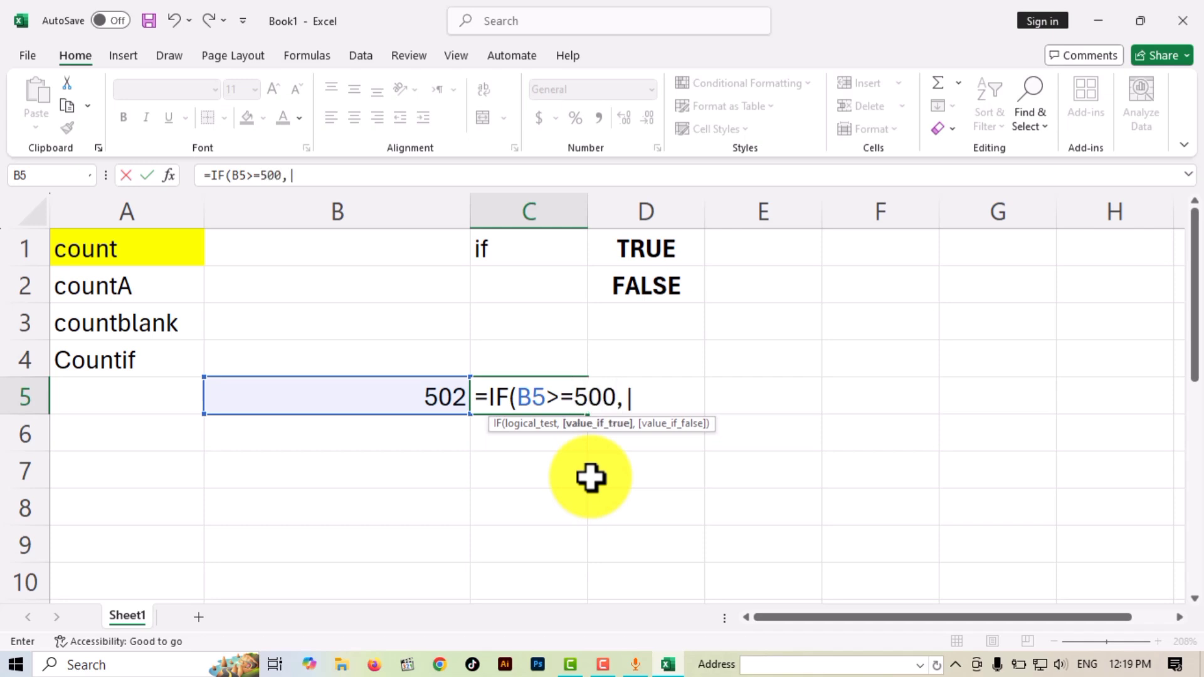
key("BackSpace")
type("\"pass")
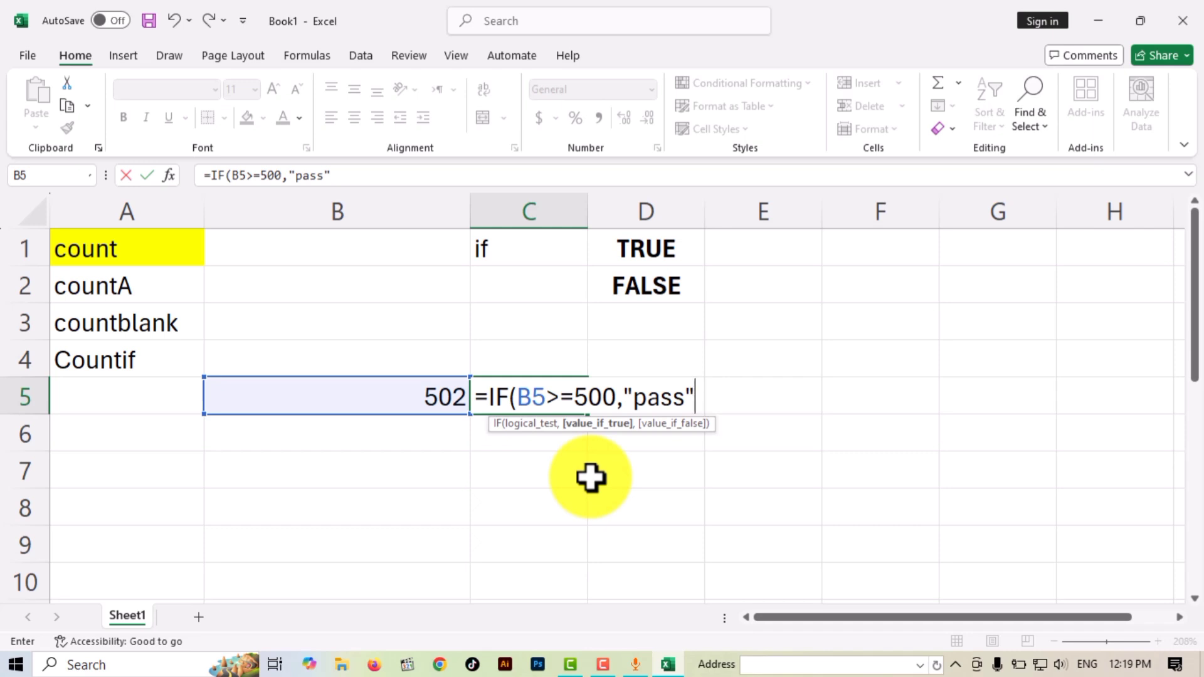
type("\",")
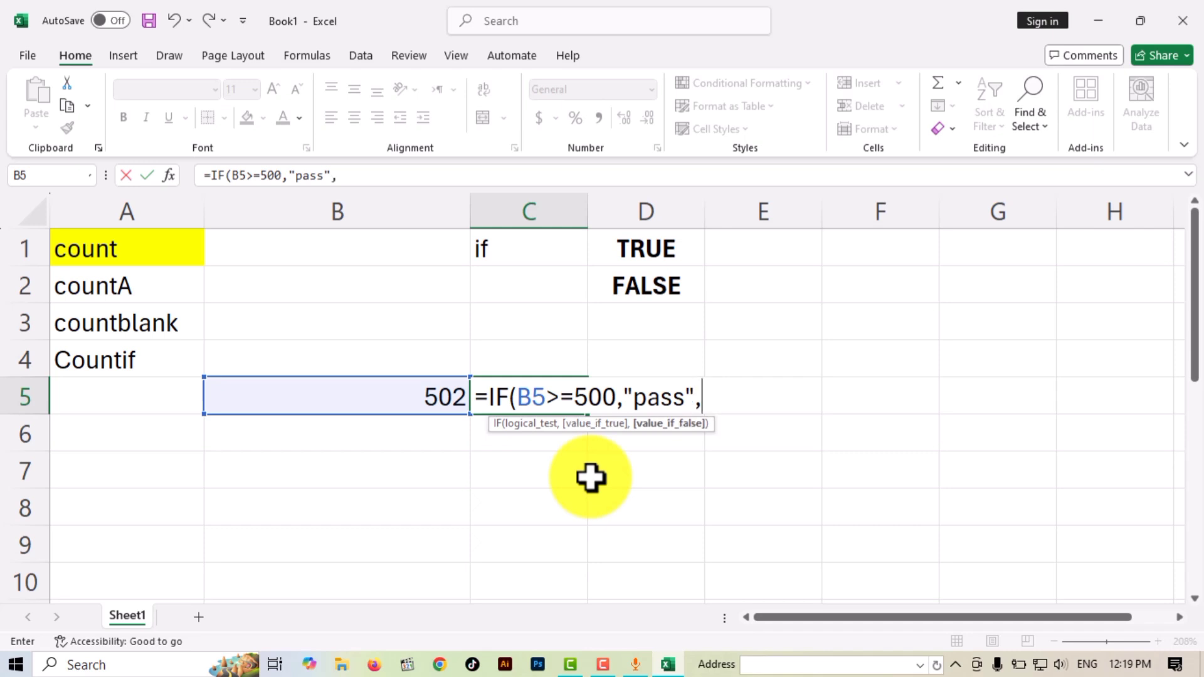
type("\"d")
key("BackSpace")
type("fail\"")
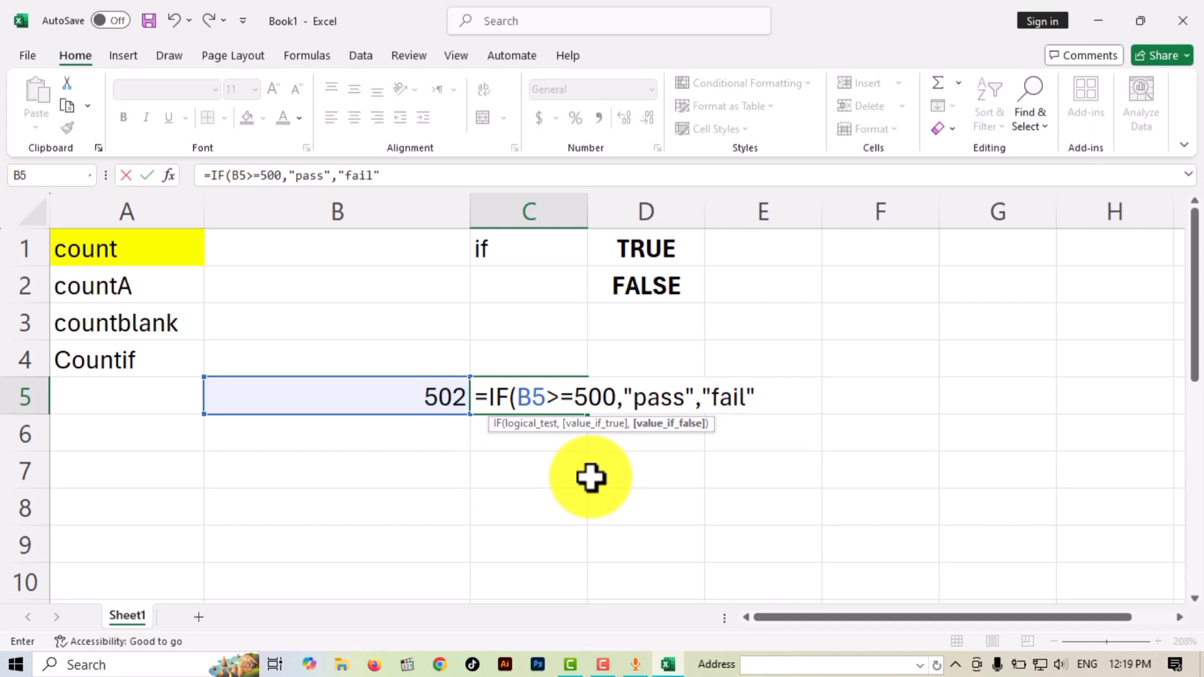
type(")")
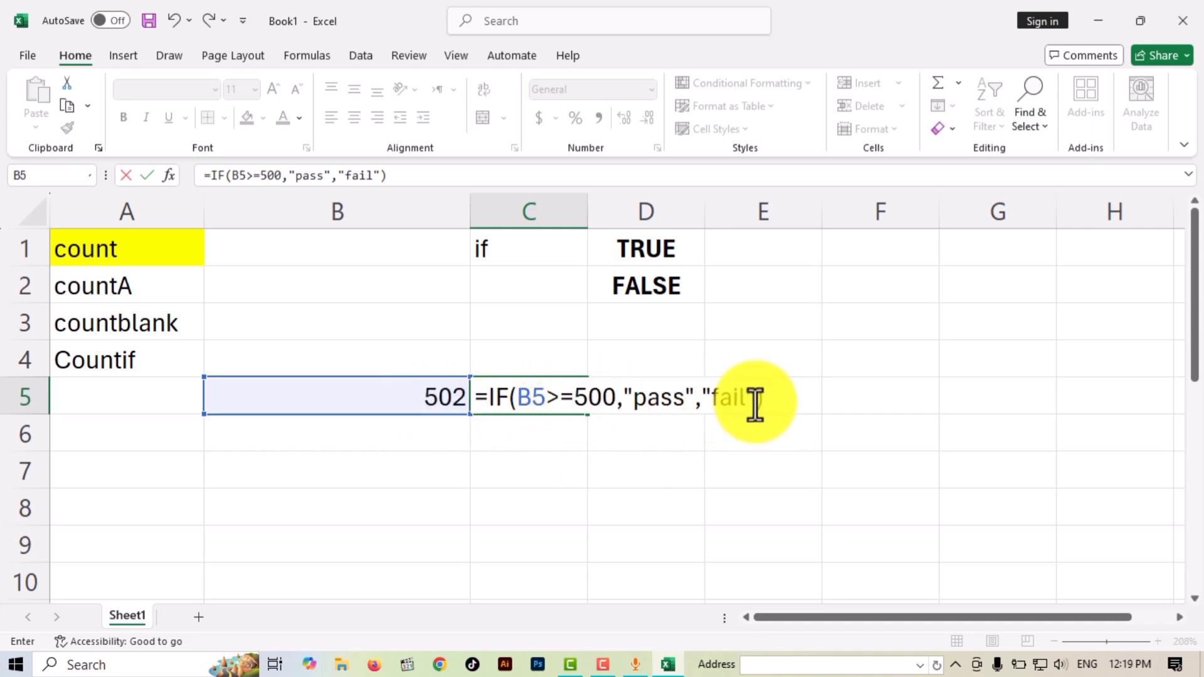
key("Return")
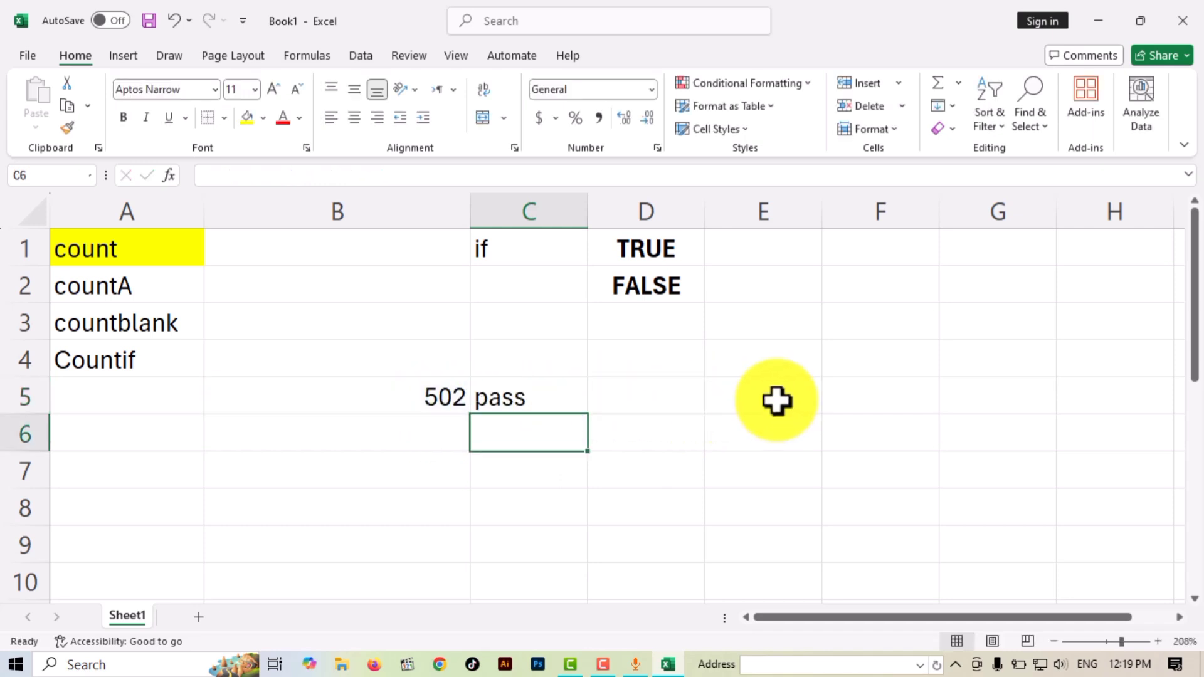
Enter the second sample score 499 in cell B6
left_click(535, 406)
left_click(427, 398)
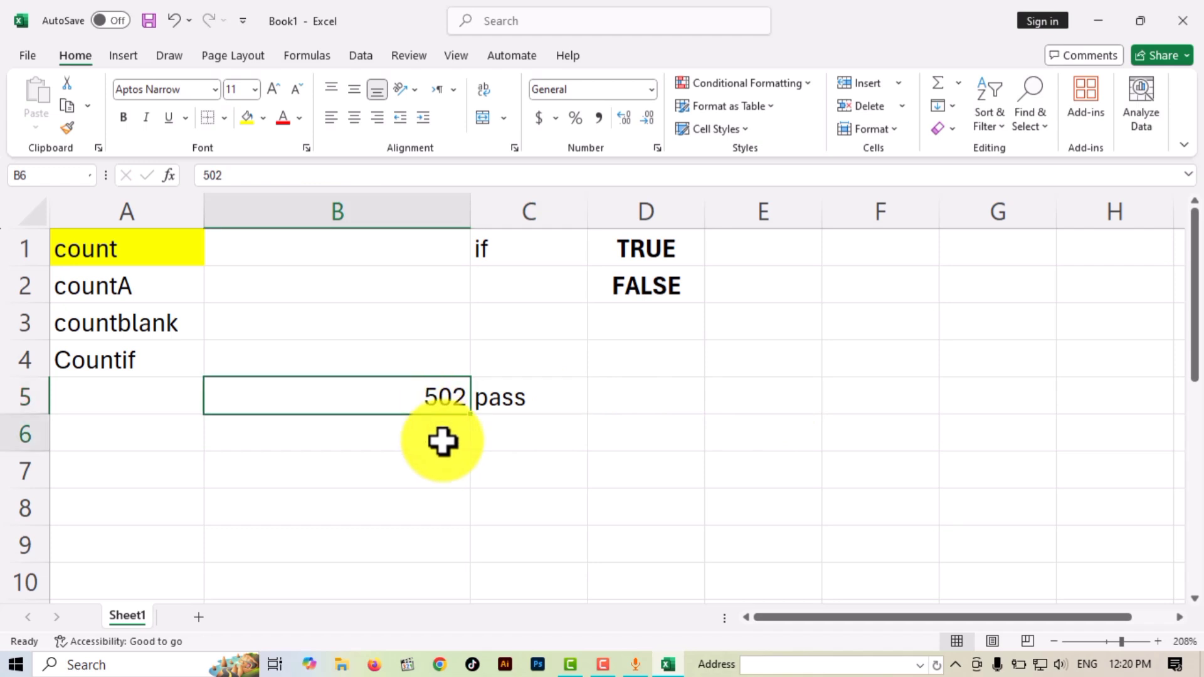
left_click(442, 441)
type("499")
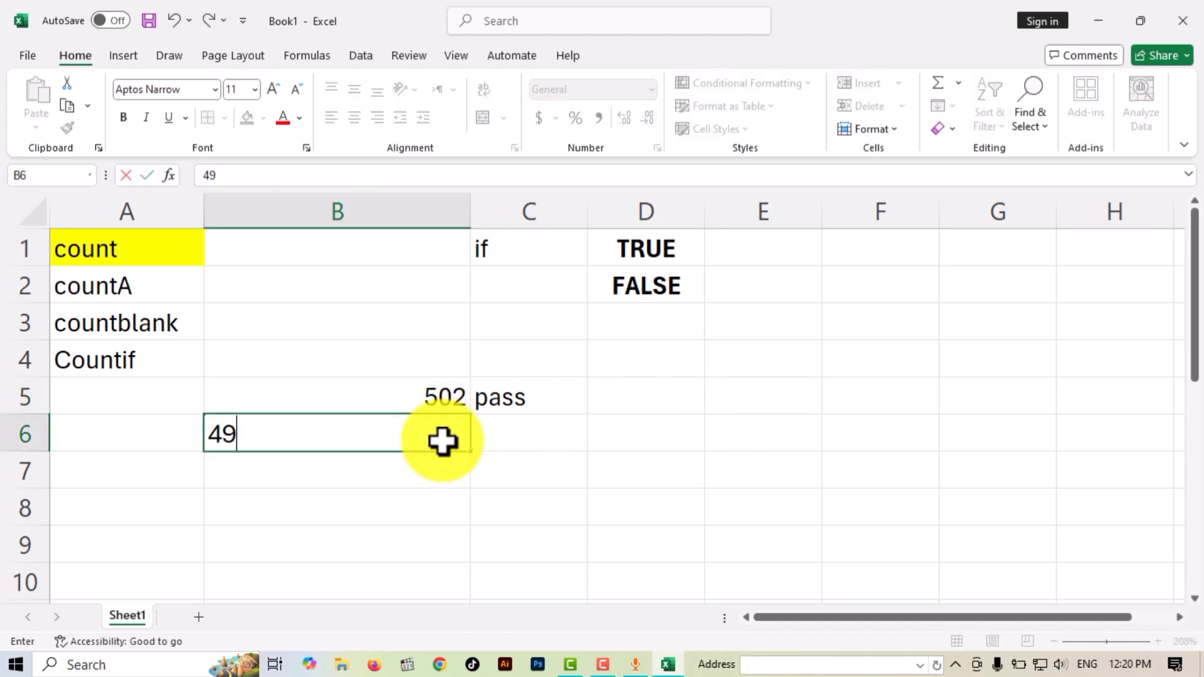
left_click(506, 430)
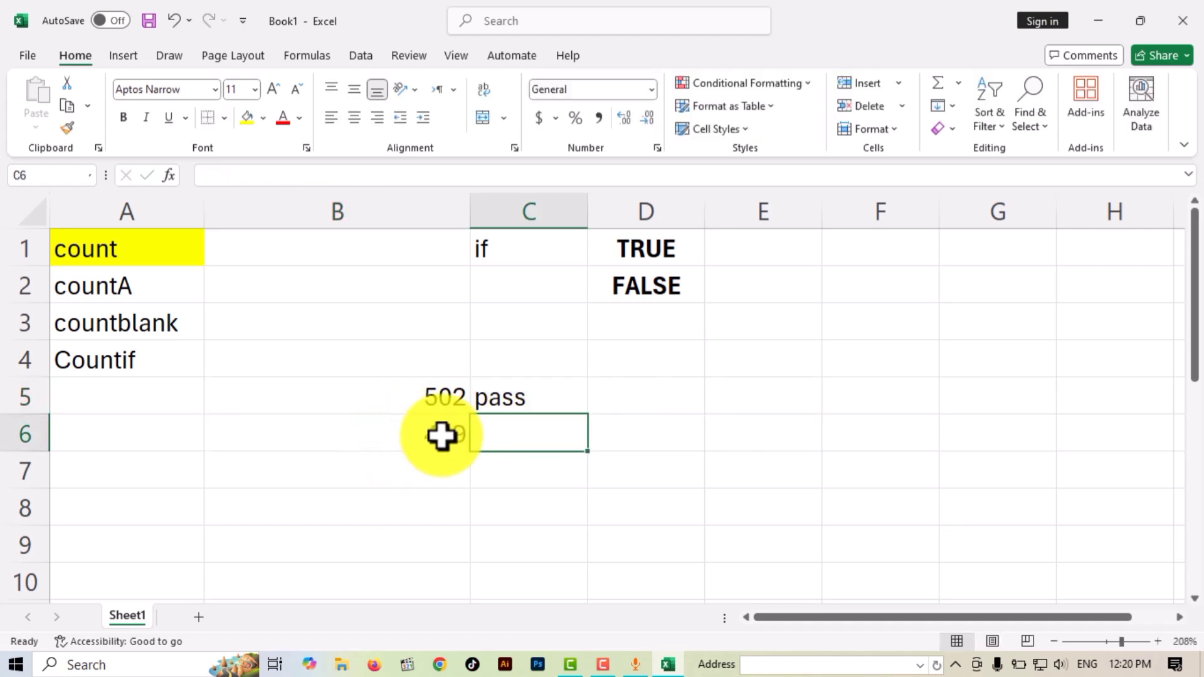
Copy the IF formula from C5 down to C6
left_click(509, 400)
left_click_drag(592, 416, 574, 470)
left_click(509, 443)
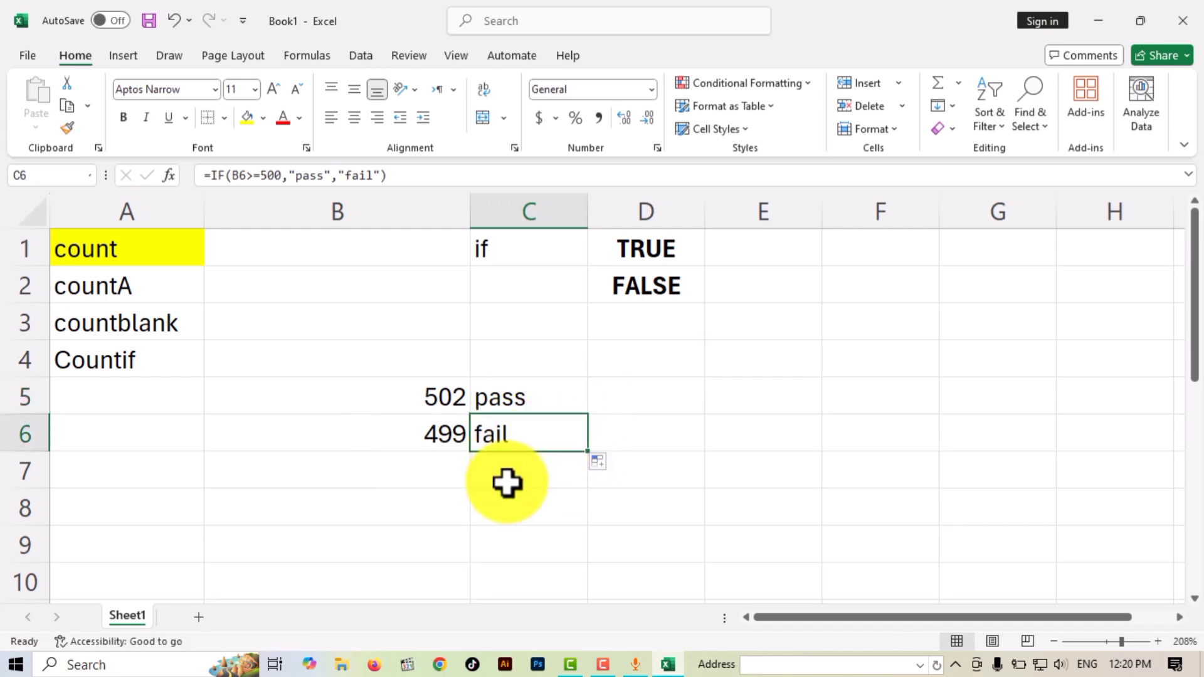
Re-enter the threshold 500 in the IF formula in cell C6
left_click(506, 483)
double_click(505, 443)
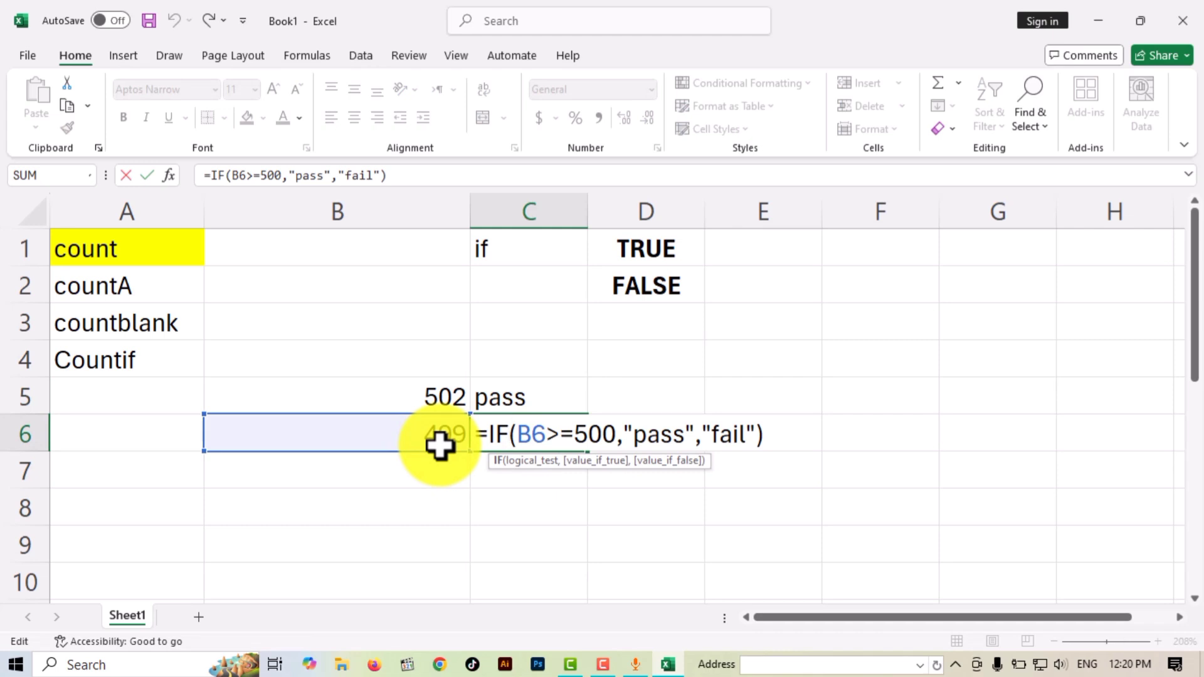
left_click(614, 434)
key("BackSpace")
key("BackSpace")
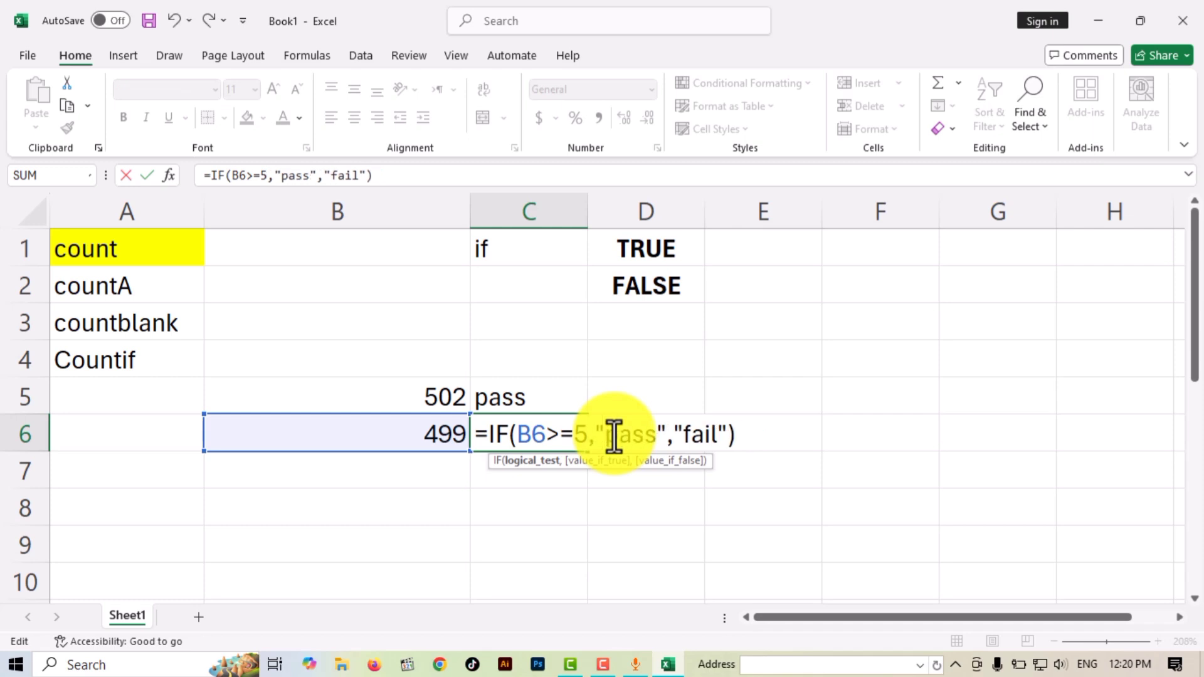
key("BackSpace")
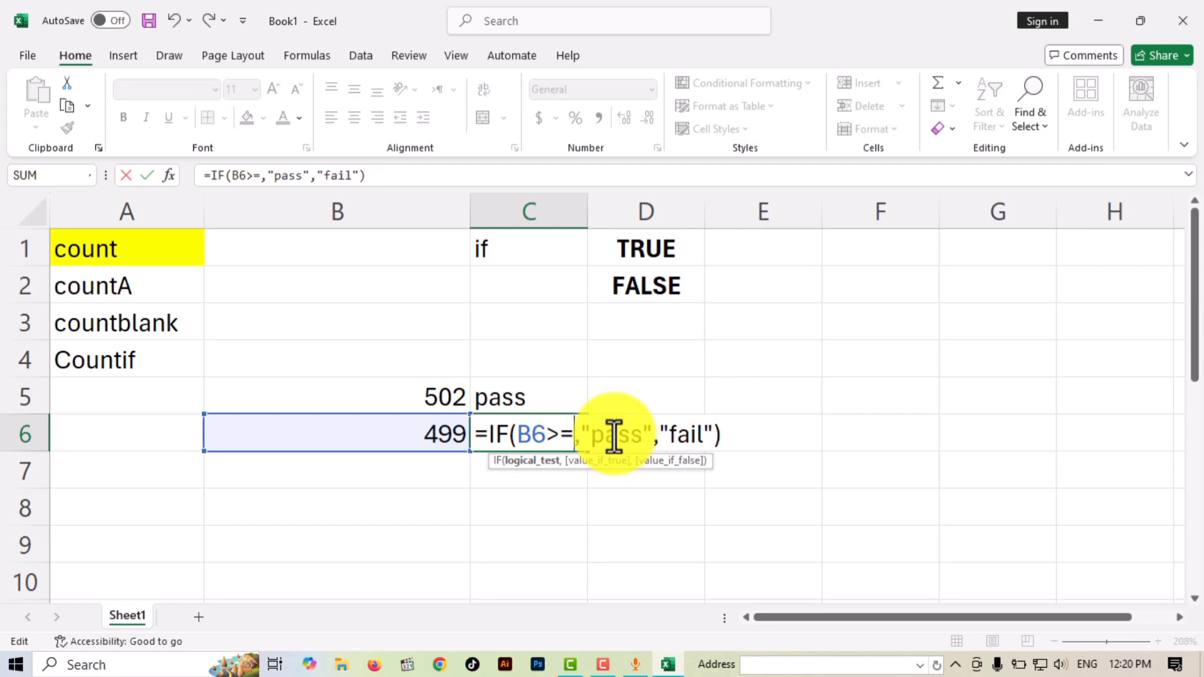
type("500")
key("Return")
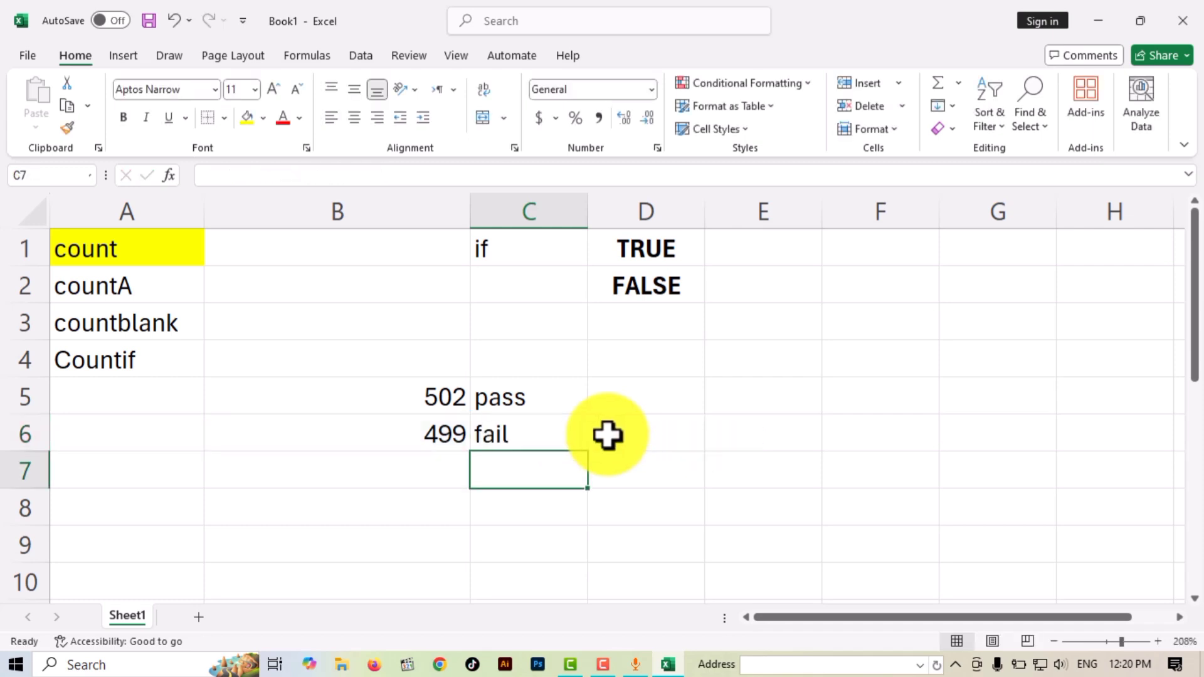
Clear the IF example from B5:C6 and the if, TRUE and FALSE labels from C1:D2
left_click(570, 493)
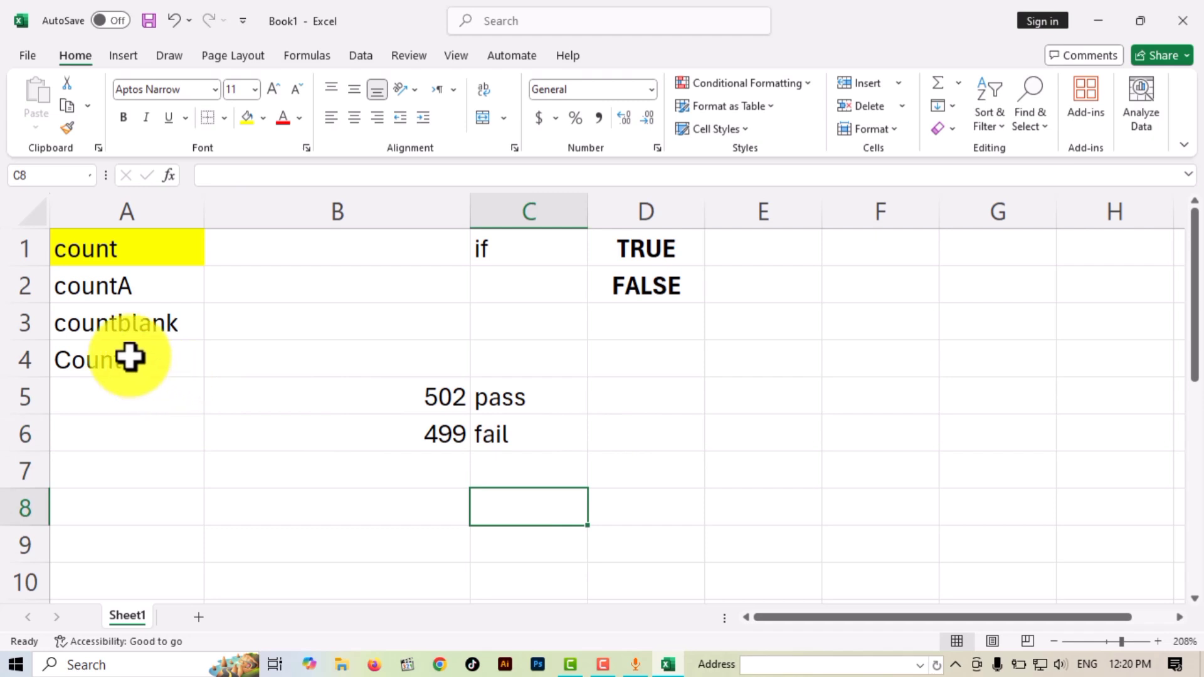
left_click_drag(389, 400, 511, 439)
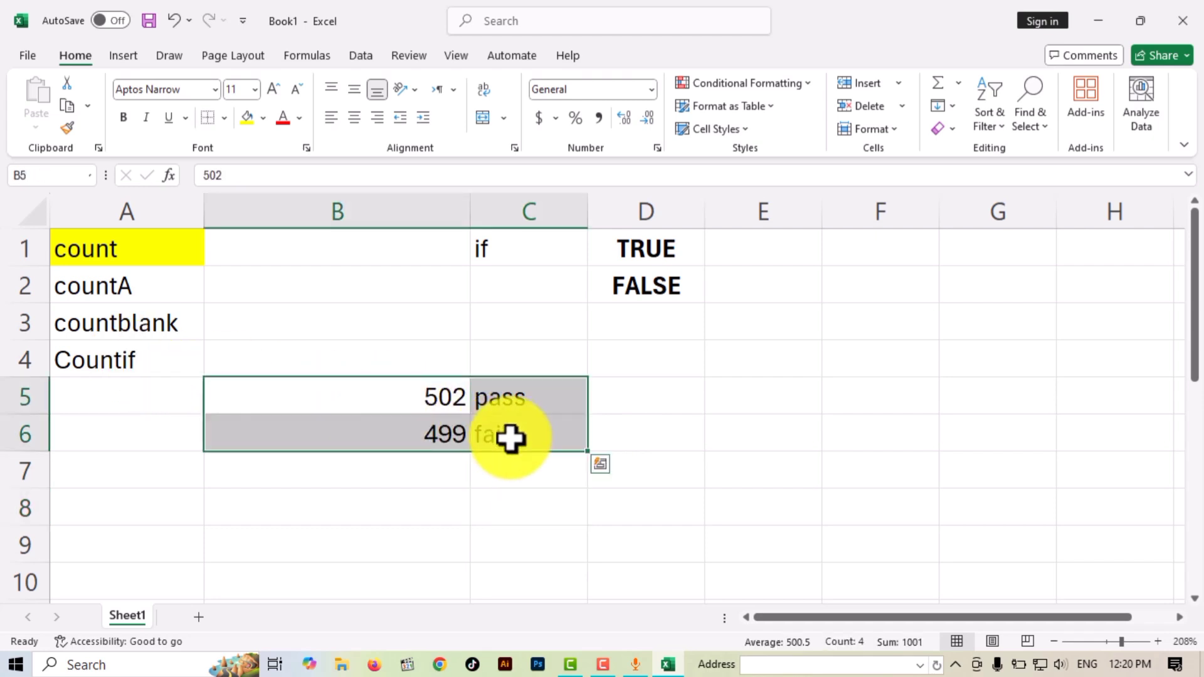
key("Delete")
left_click_drag(538, 254, 653, 291)
key("Delete")
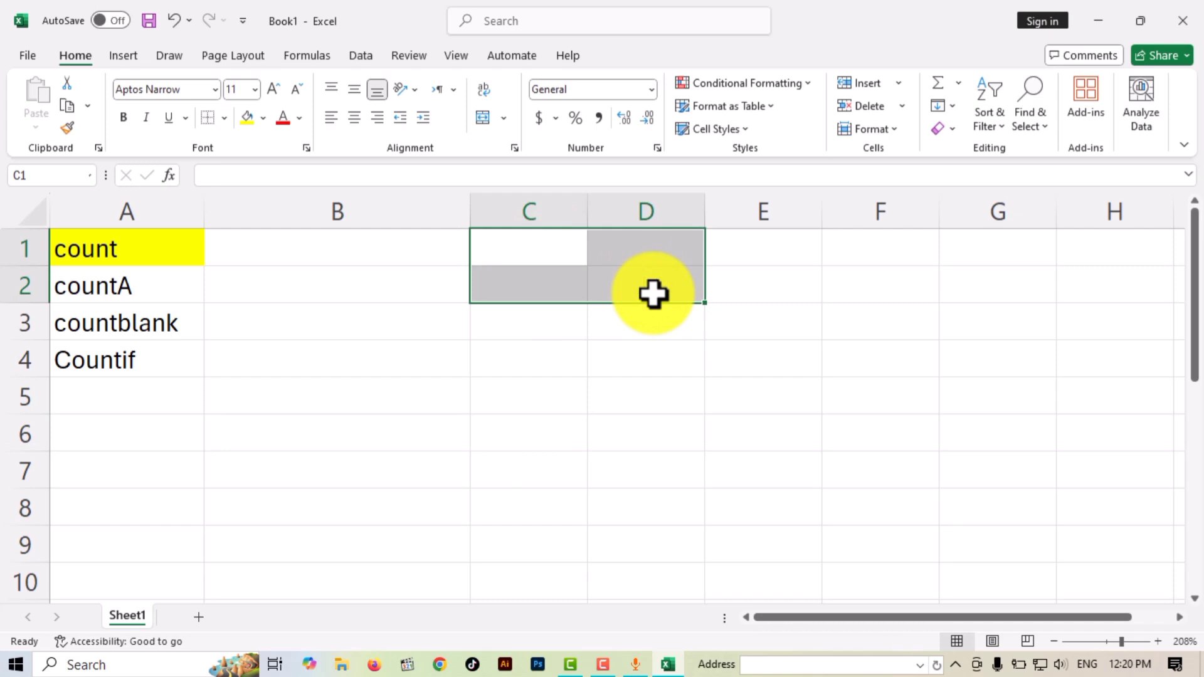
left_click(546, 378)
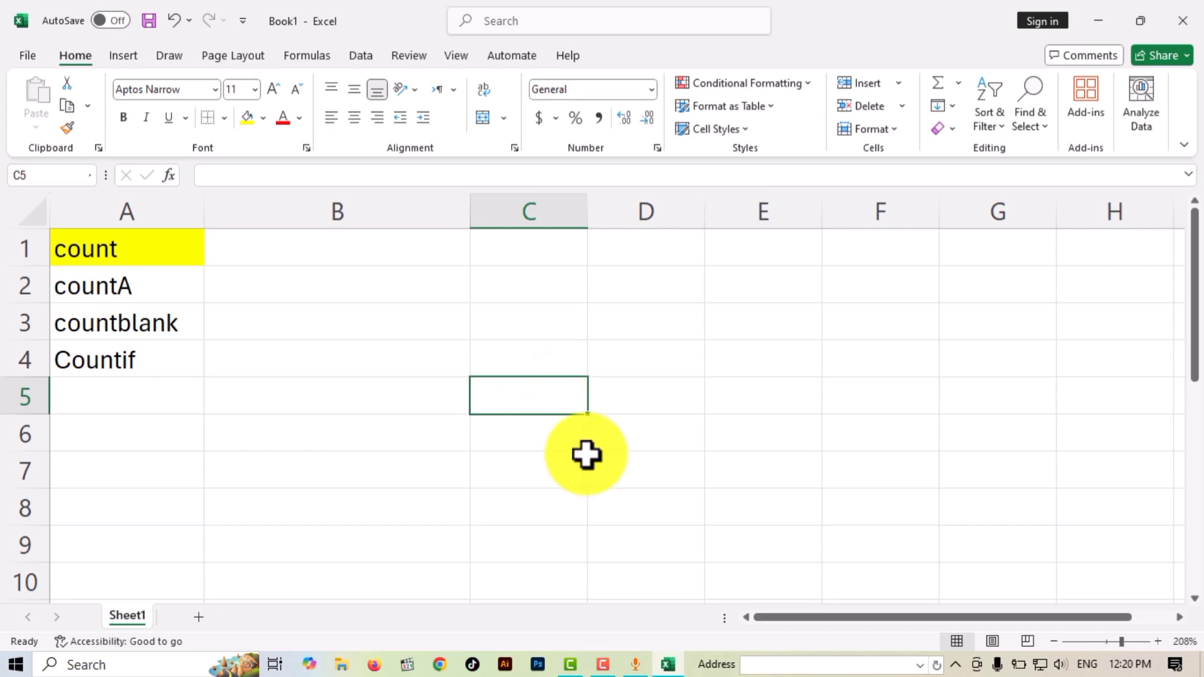
left_click(596, 671)
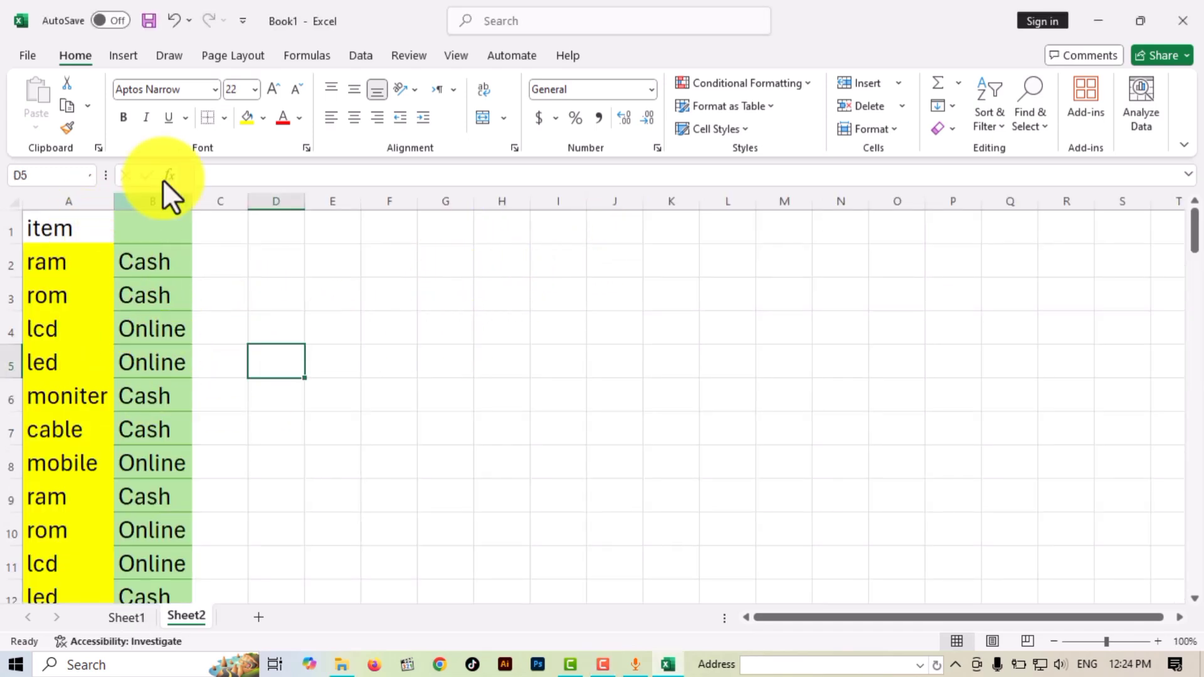
Make the item header in A1 of Sheet2 bold and widen column G to over three times its width
left_click(75, 230)
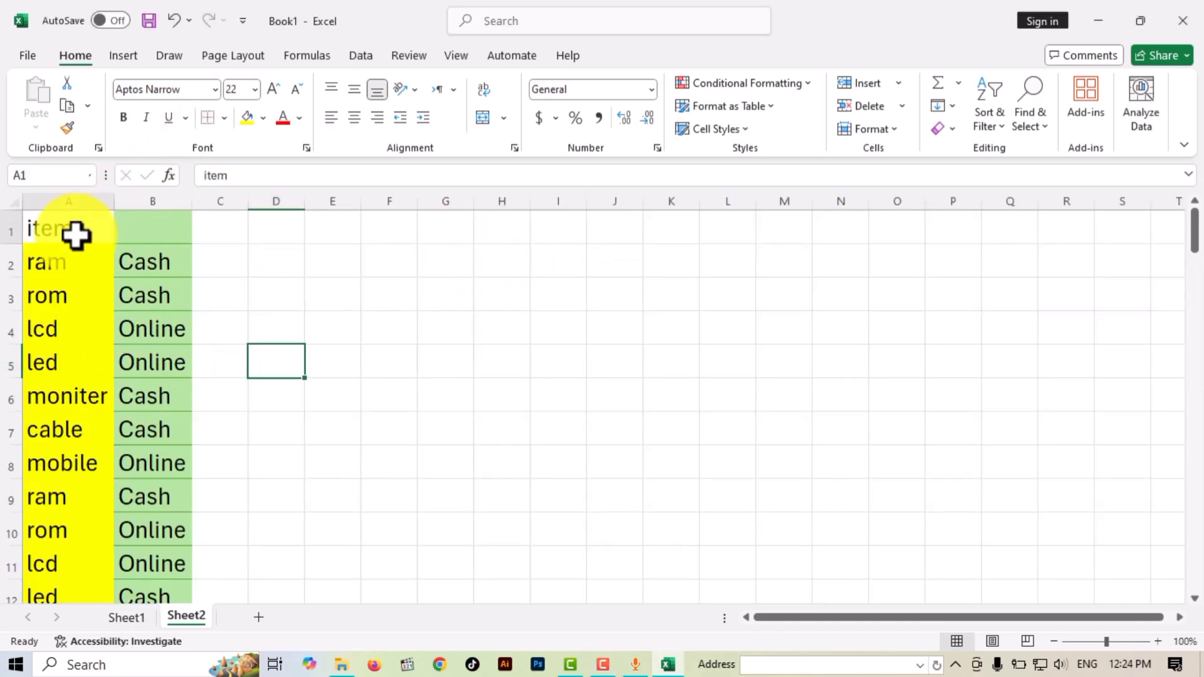
left_click(123, 118)
left_click(341, 294)
left_click(433, 319)
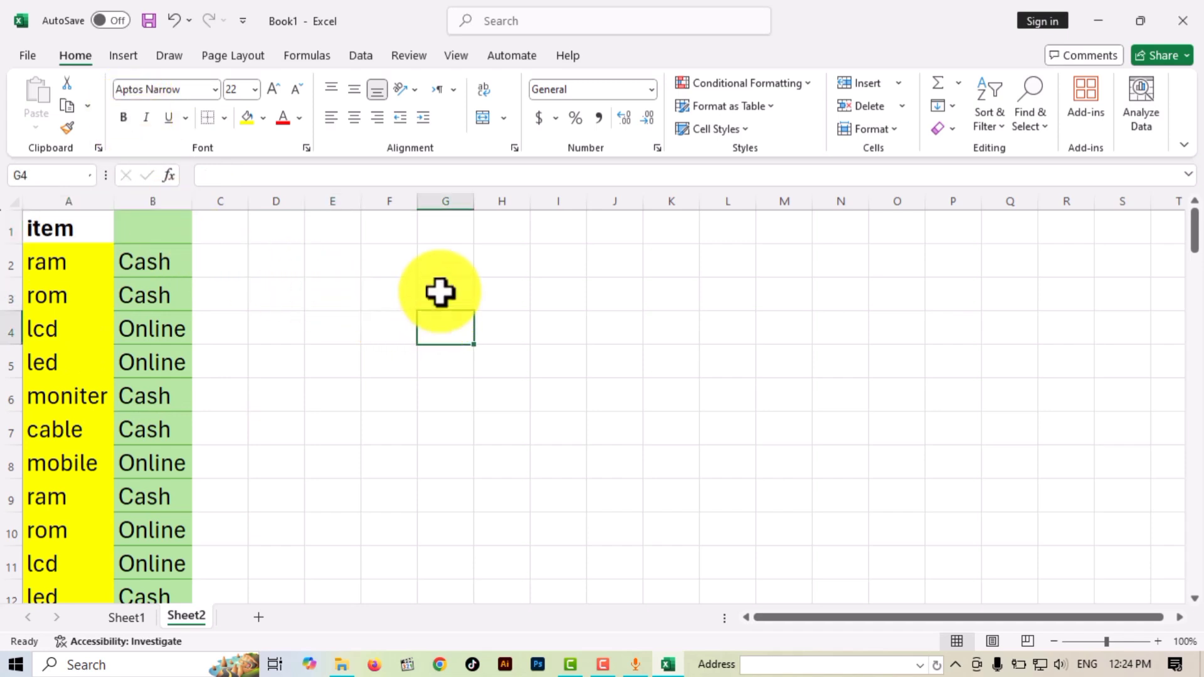
left_click_drag(469, 201, 608, 220)
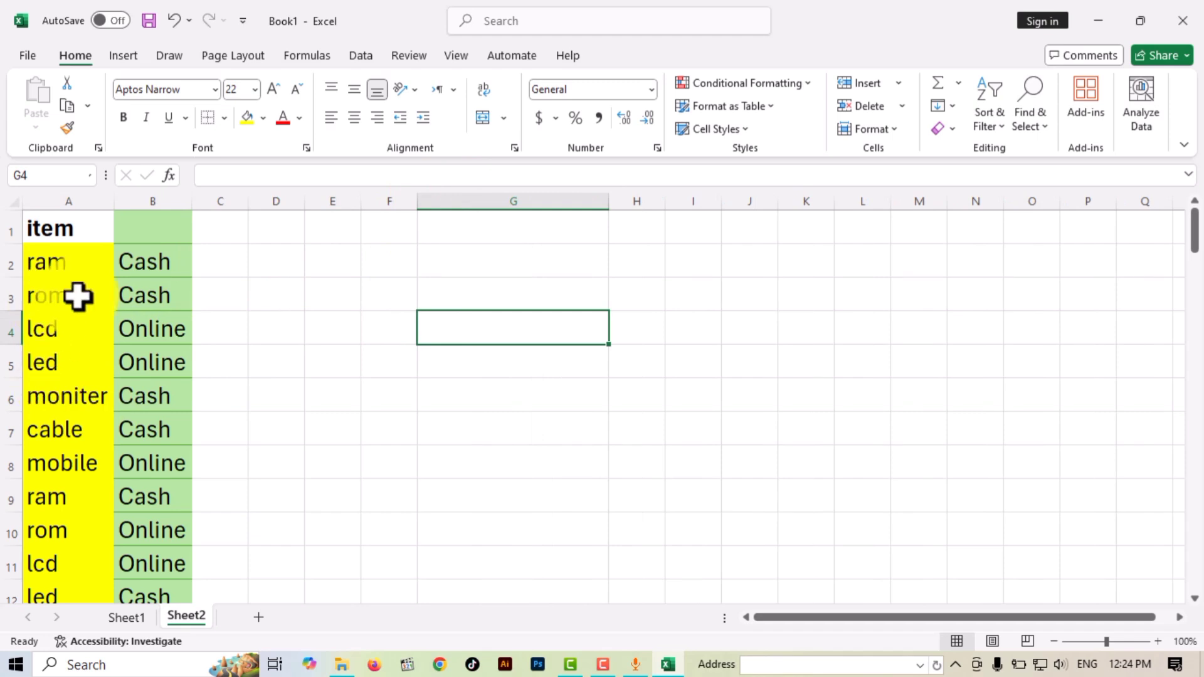
Delete column B, which holds the Cash and Online entries, from Sheet2
left_click(79, 262)
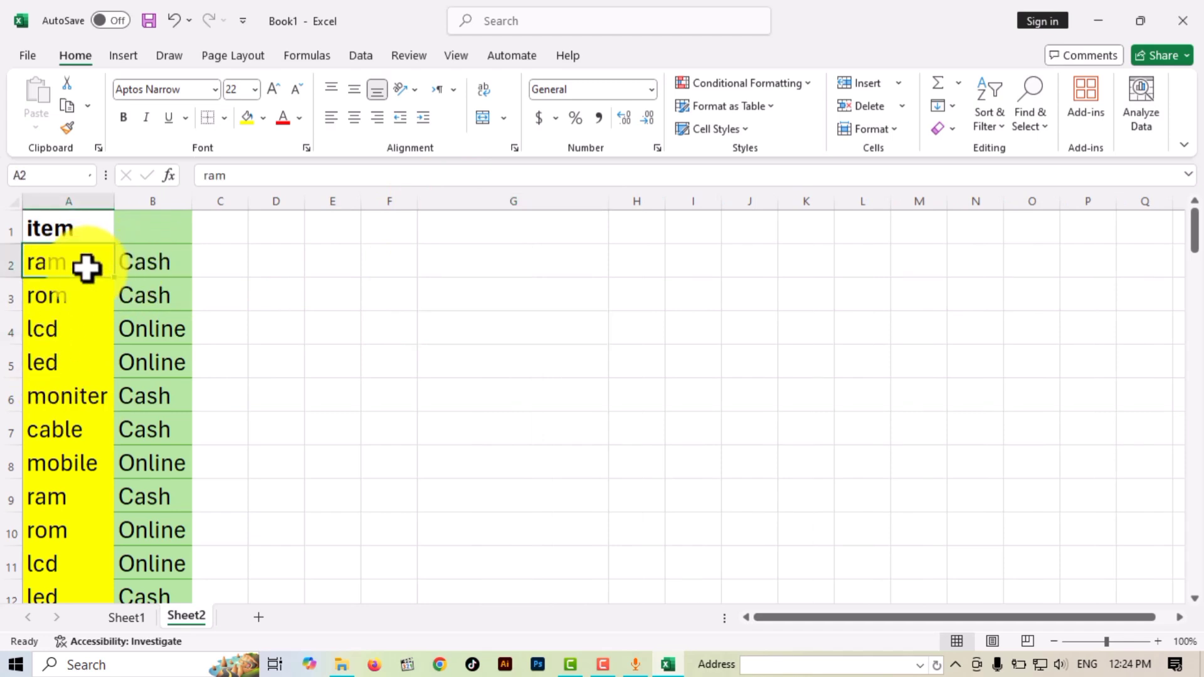
scroll(60, 407, "down", 5)
scroll(54, 442, "down", 5)
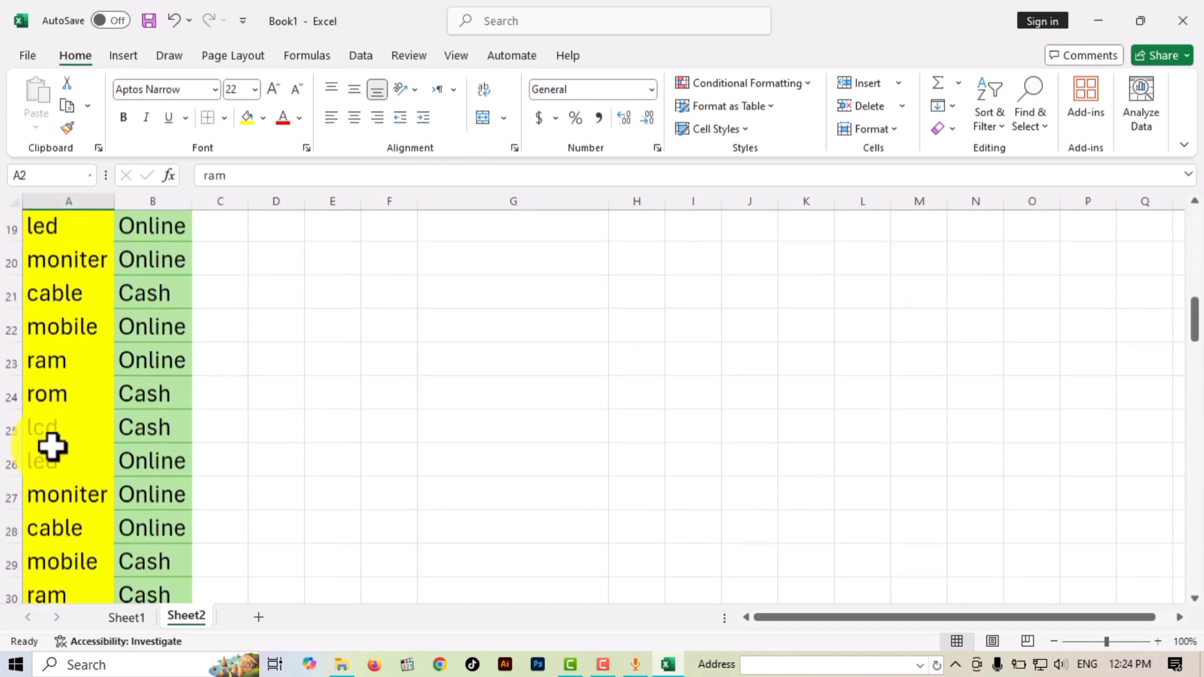
scroll(50, 427, "up", 10)
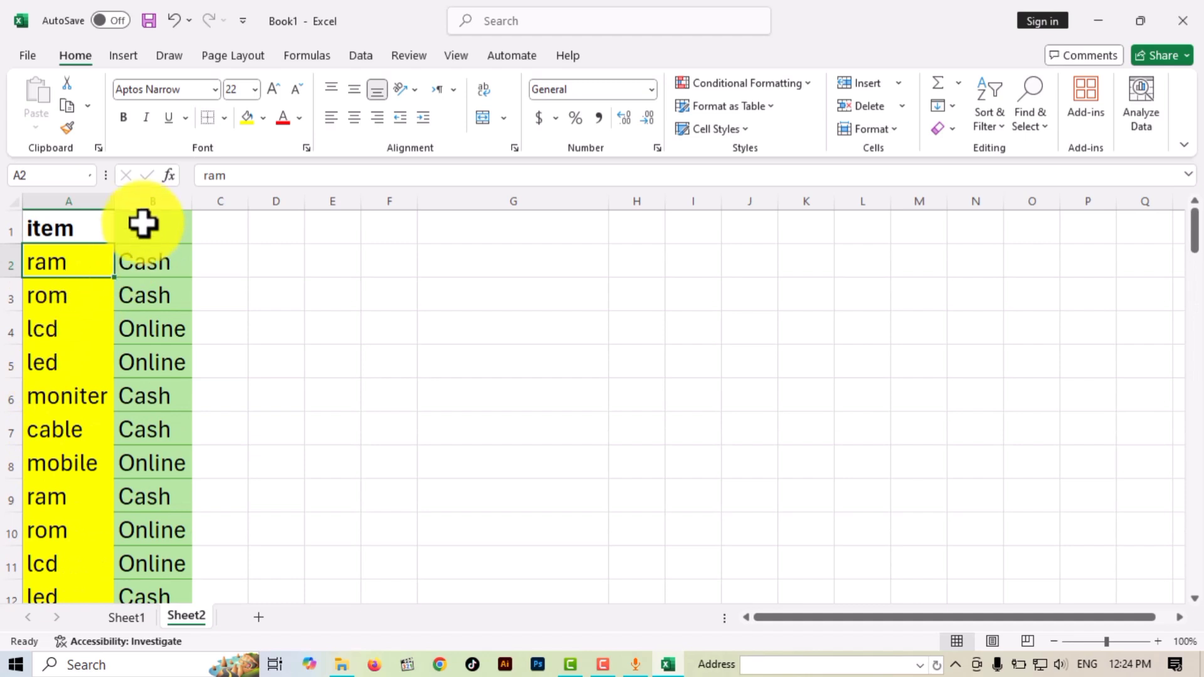
left_click(149, 201)
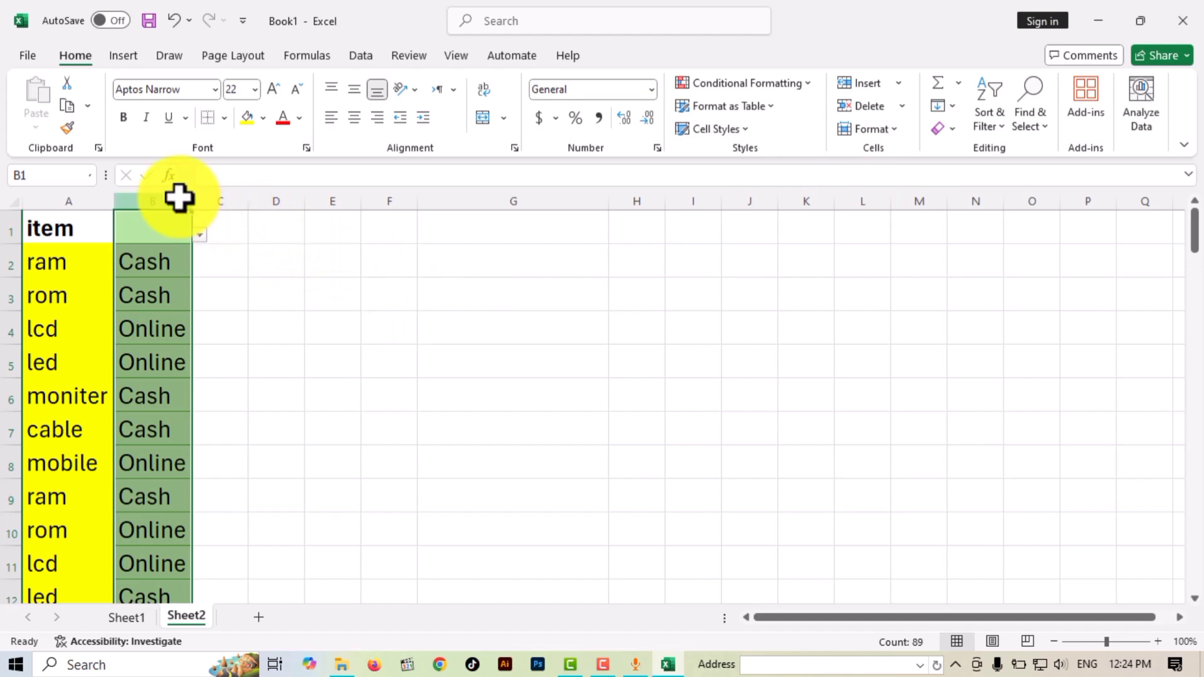
left_click(266, 301)
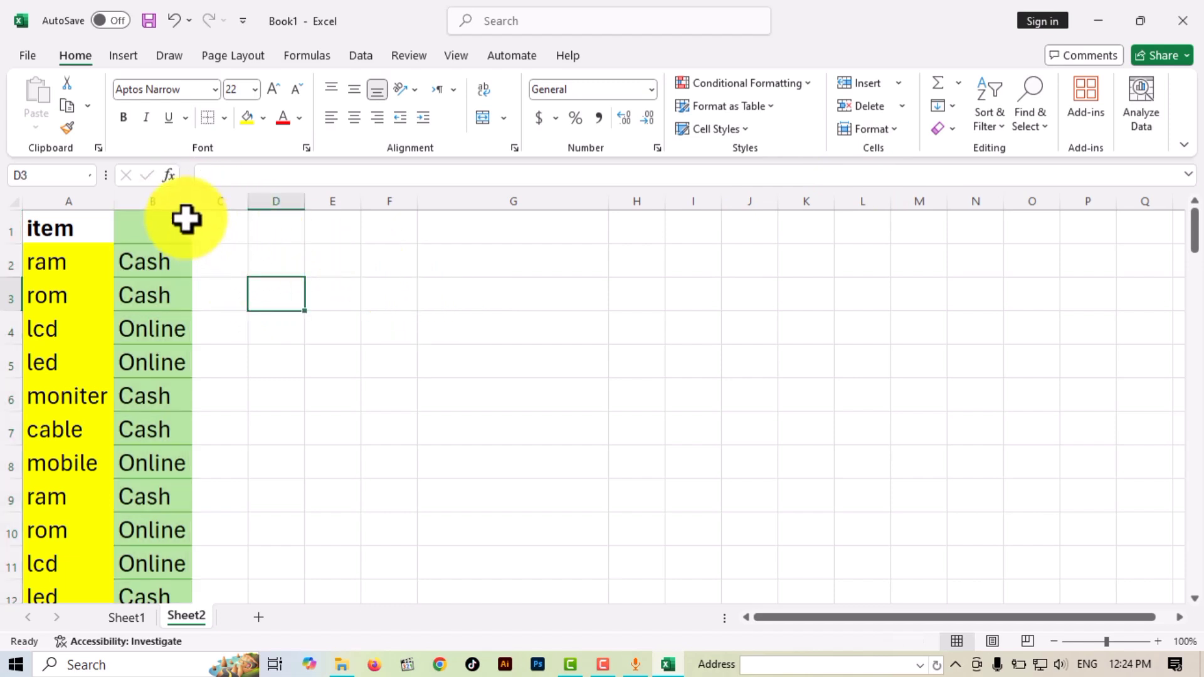
left_click(169, 201)
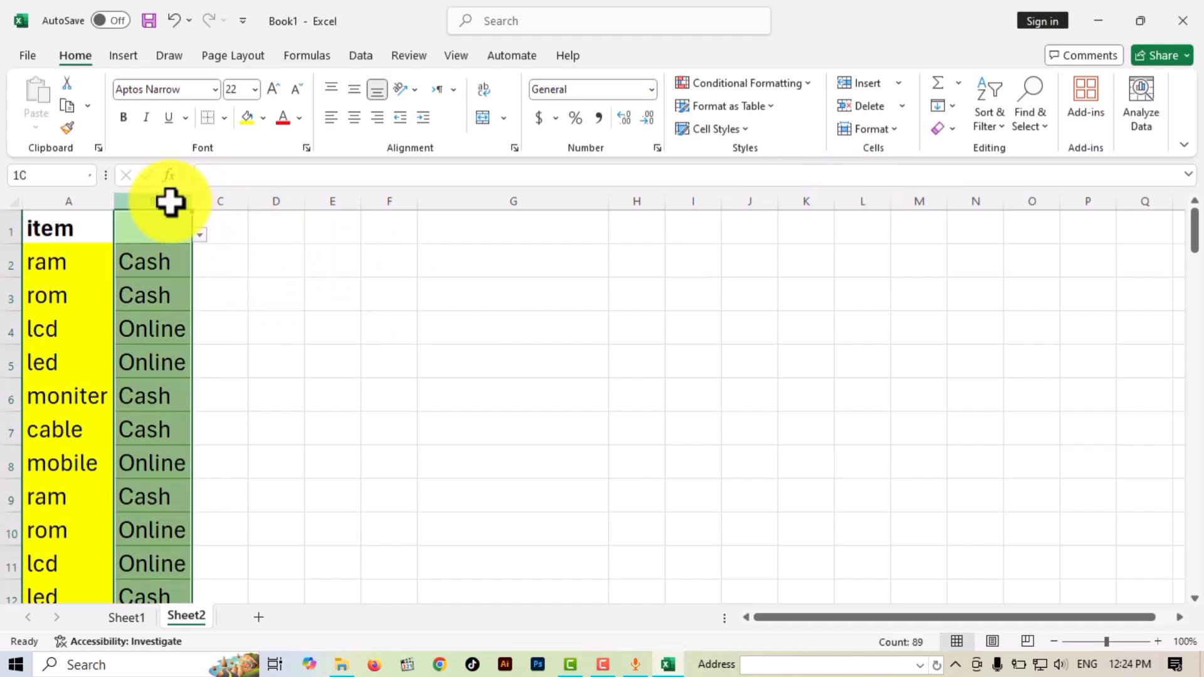
left_click(865, 106)
left_click(349, 313)
left_click(165, 314)
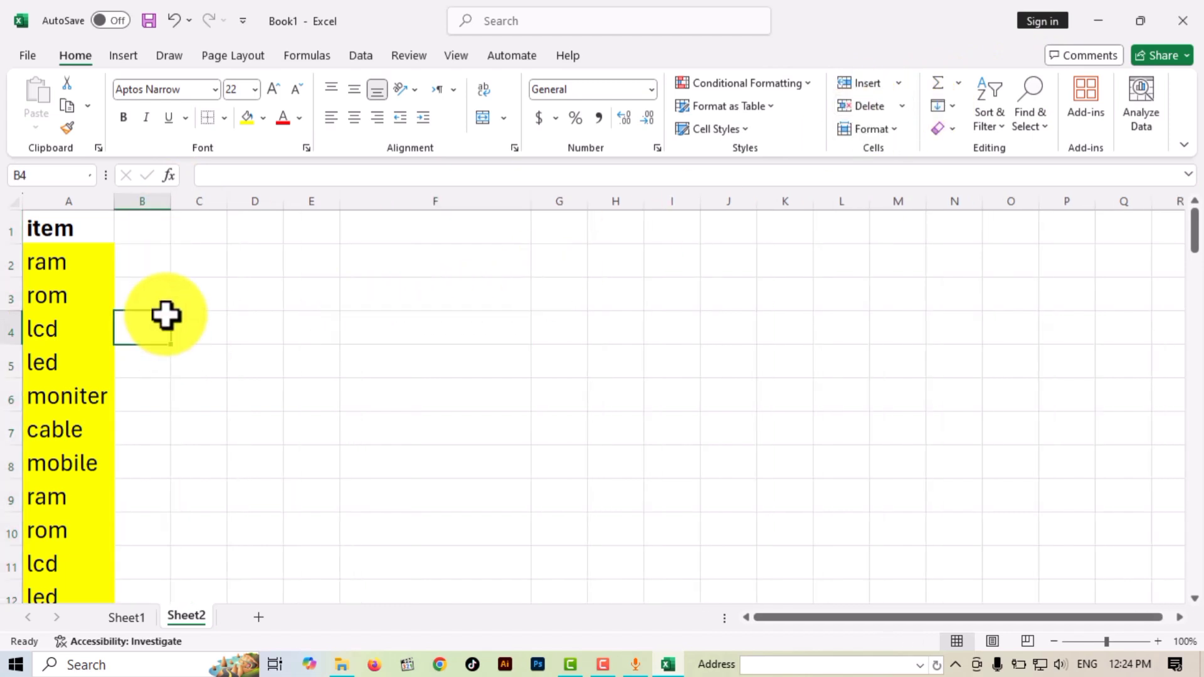
Look through the item list in column A to its end and return to Sheet1
left_click(184, 273)
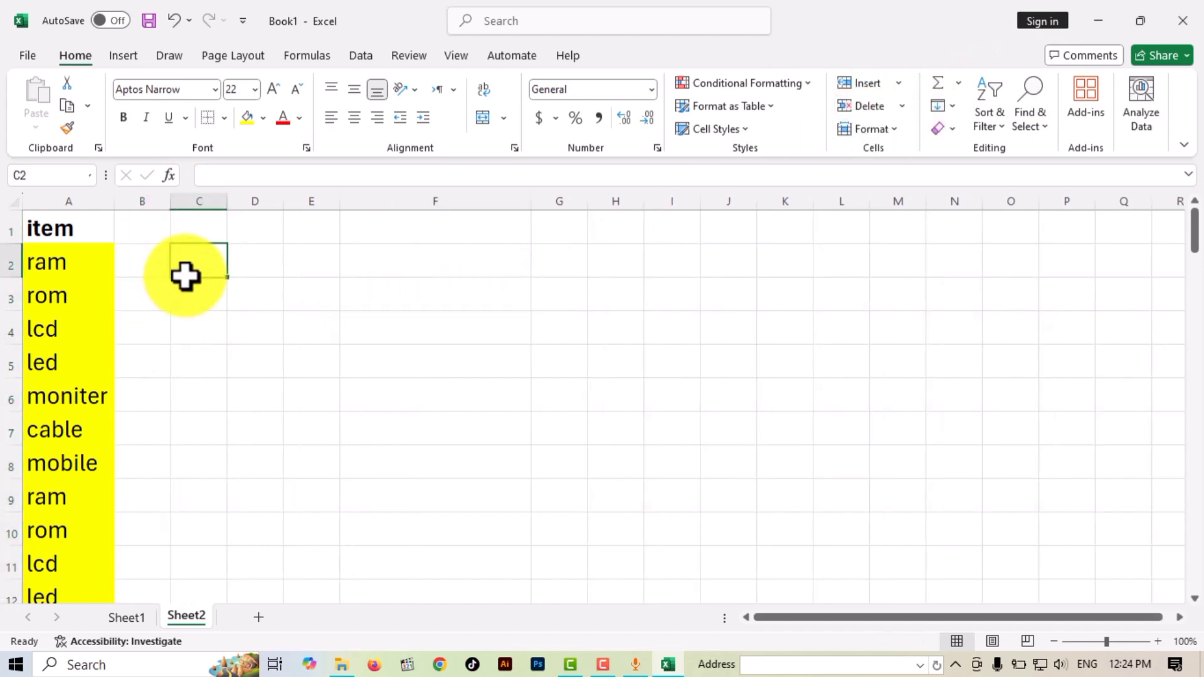
scroll(65, 275, "down", 18)
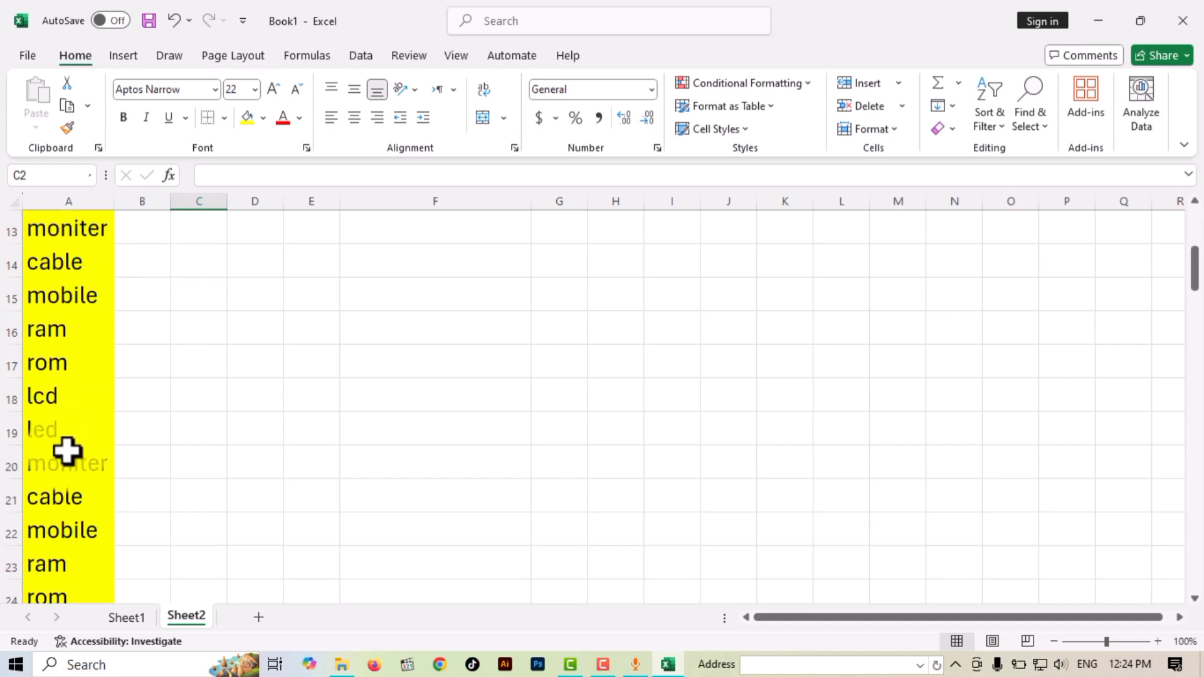
scroll(66, 478, "down", 12)
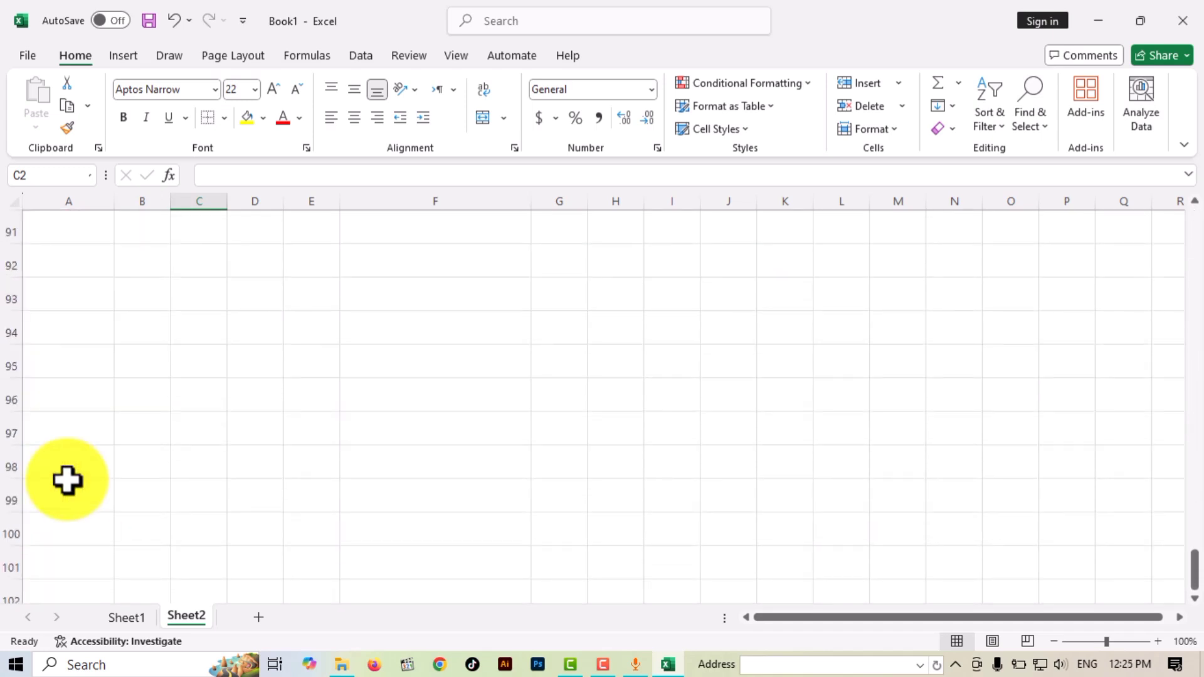
scroll(67, 479, "up", 13)
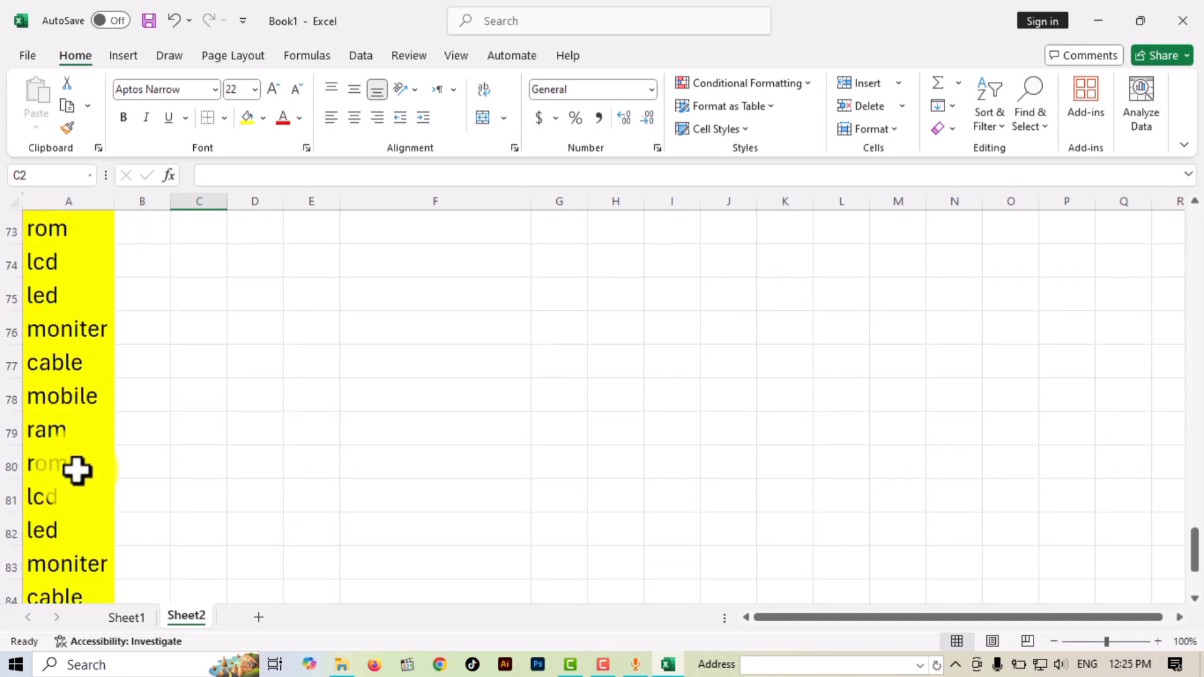
left_click(130, 617)
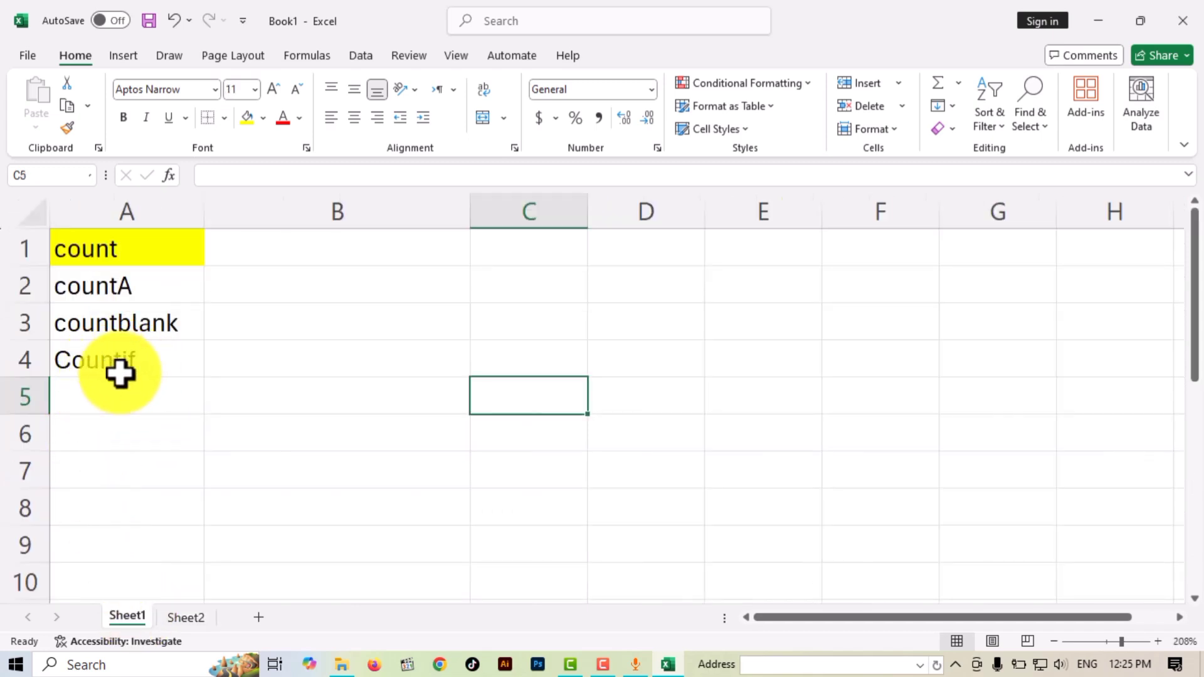
In Sheet2, enter the formula =COUNTIF(A:A,"ram") in F2 to count the ram entries in the item column
left_click(182, 619)
scroll(426, 439, "up", 15)
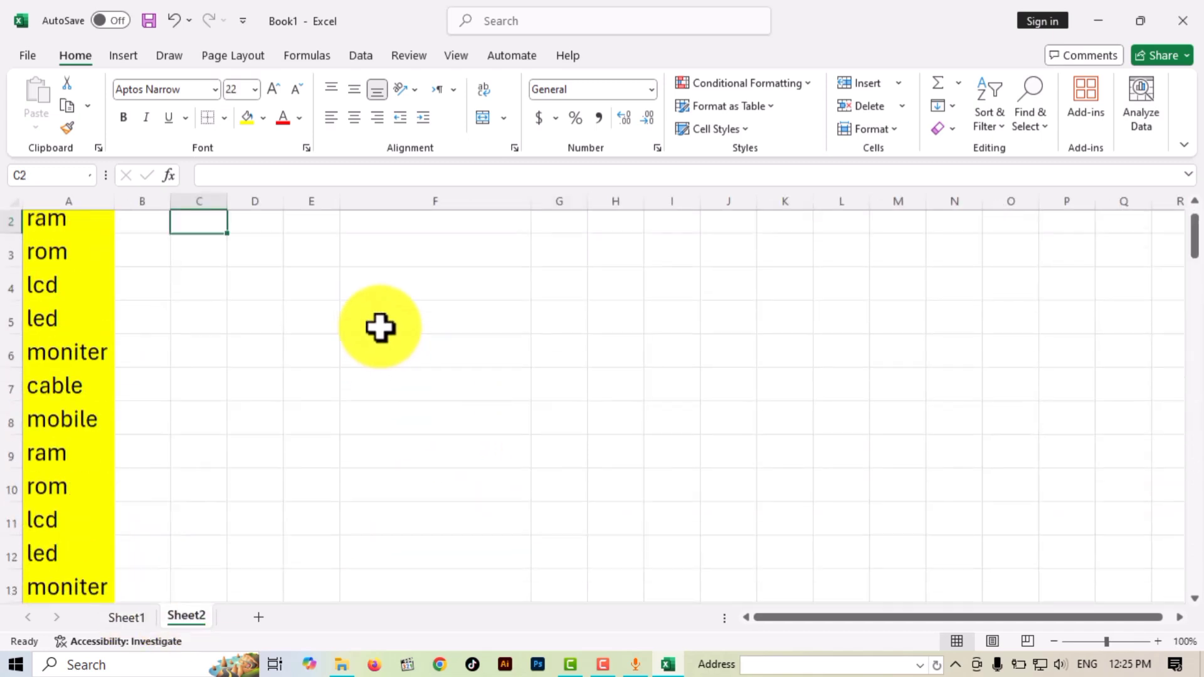
left_click(451, 272)
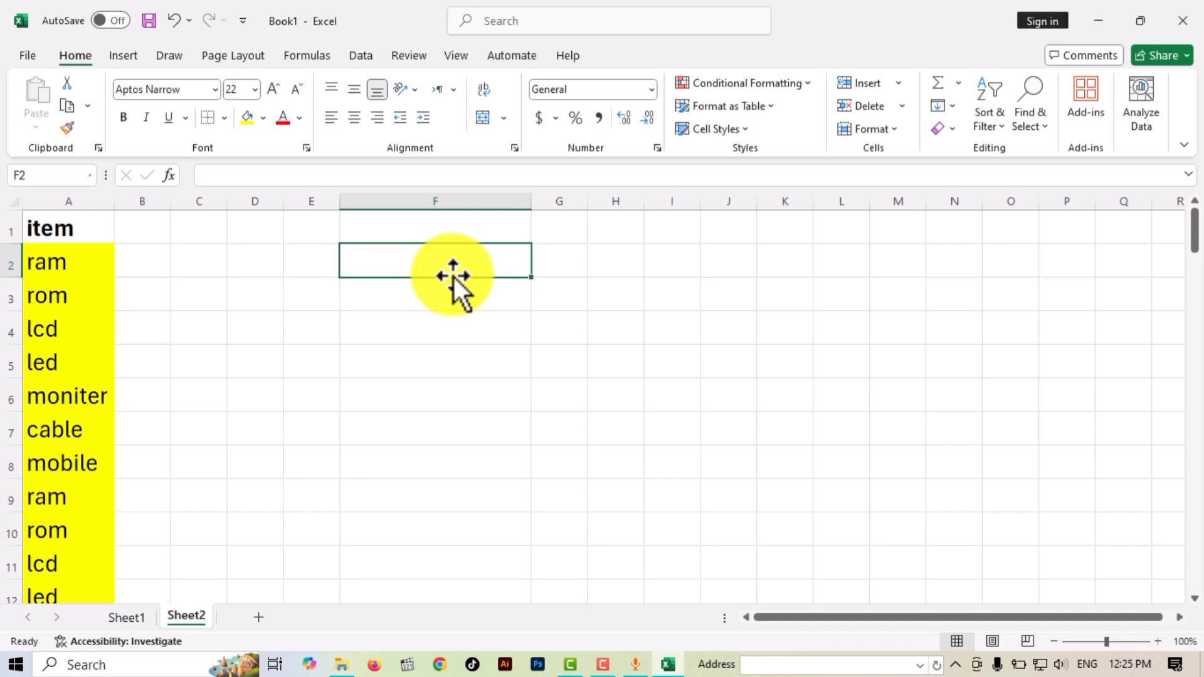
type("=c")
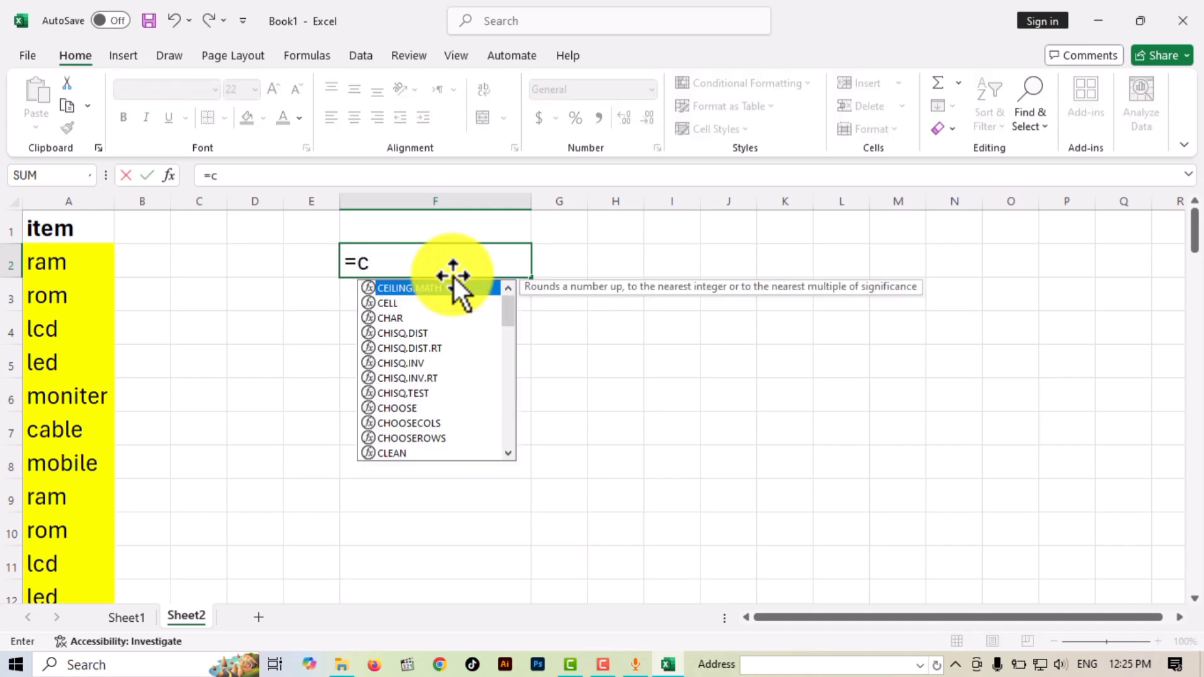
type("ouni")
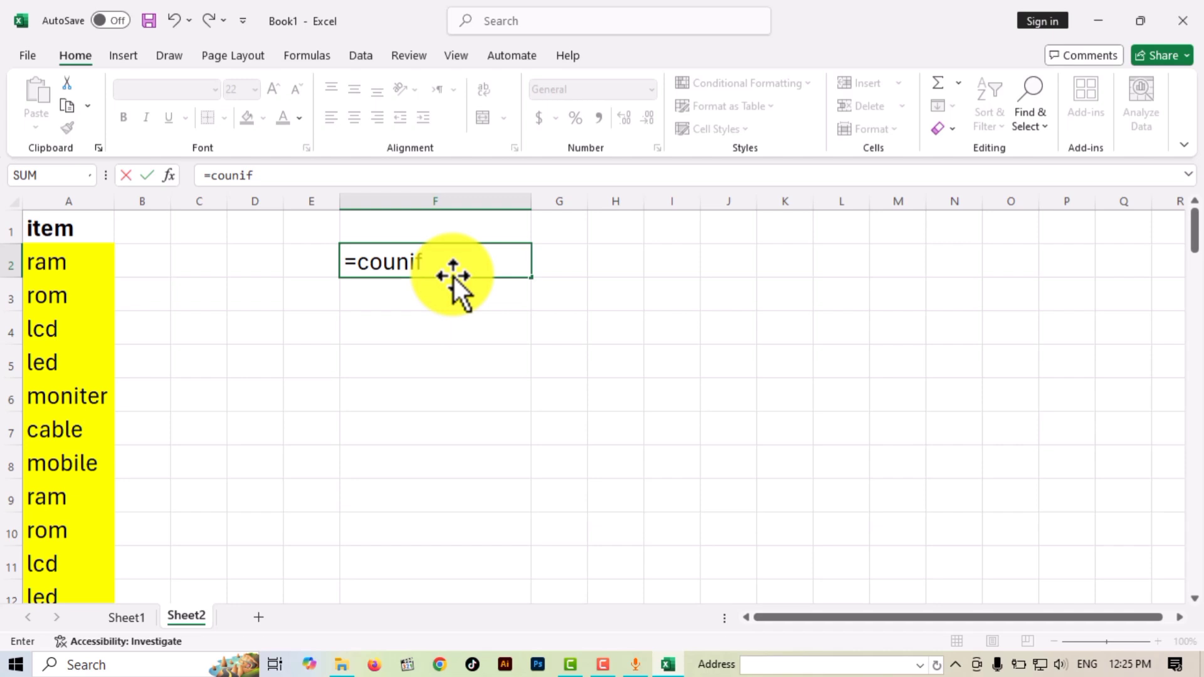
type("f")
key("BackSpace")
key("BackSpace")
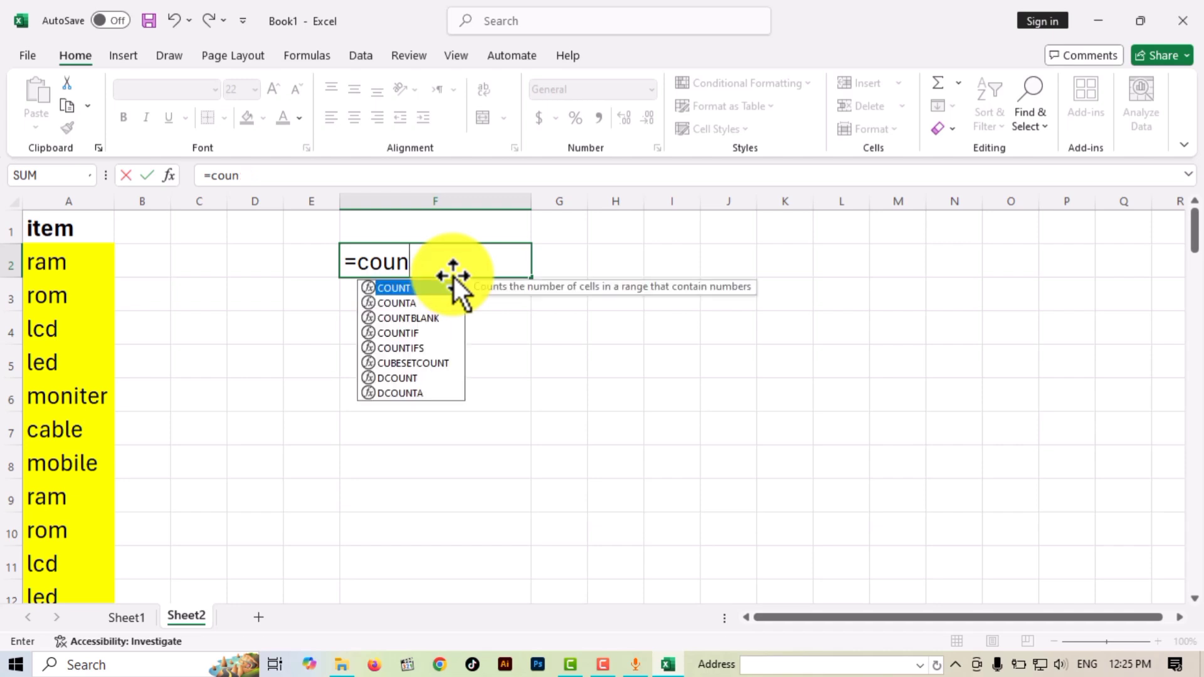
type("tif")
key("Tab")
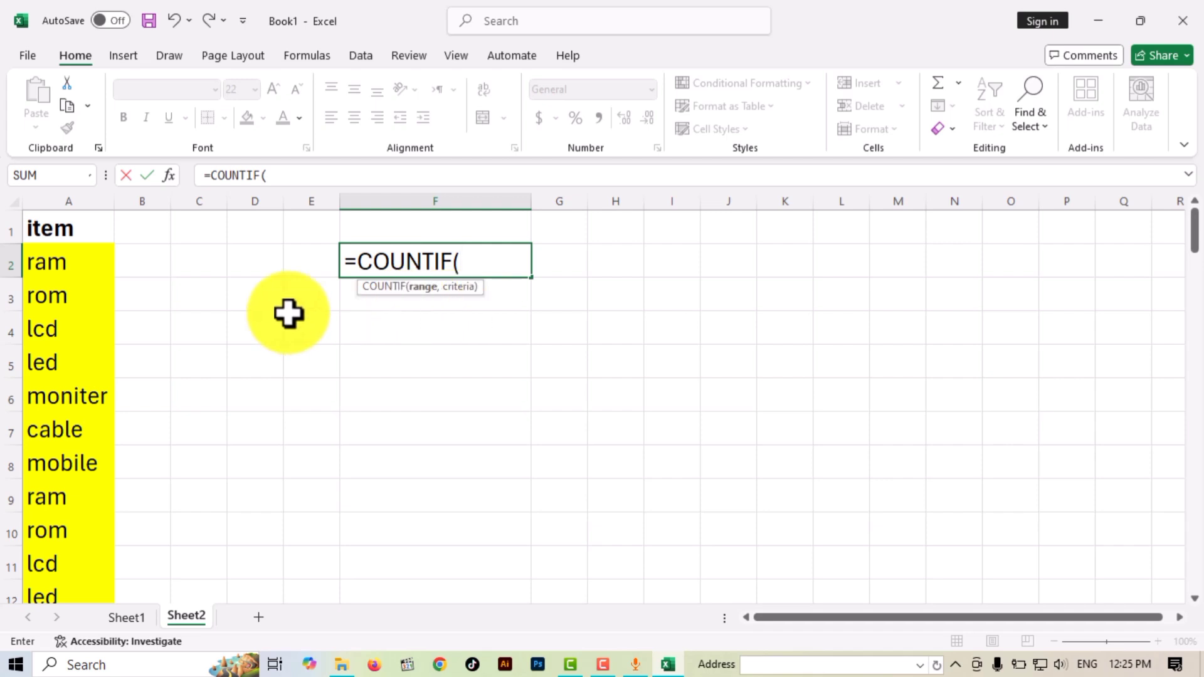
left_click(67, 199)
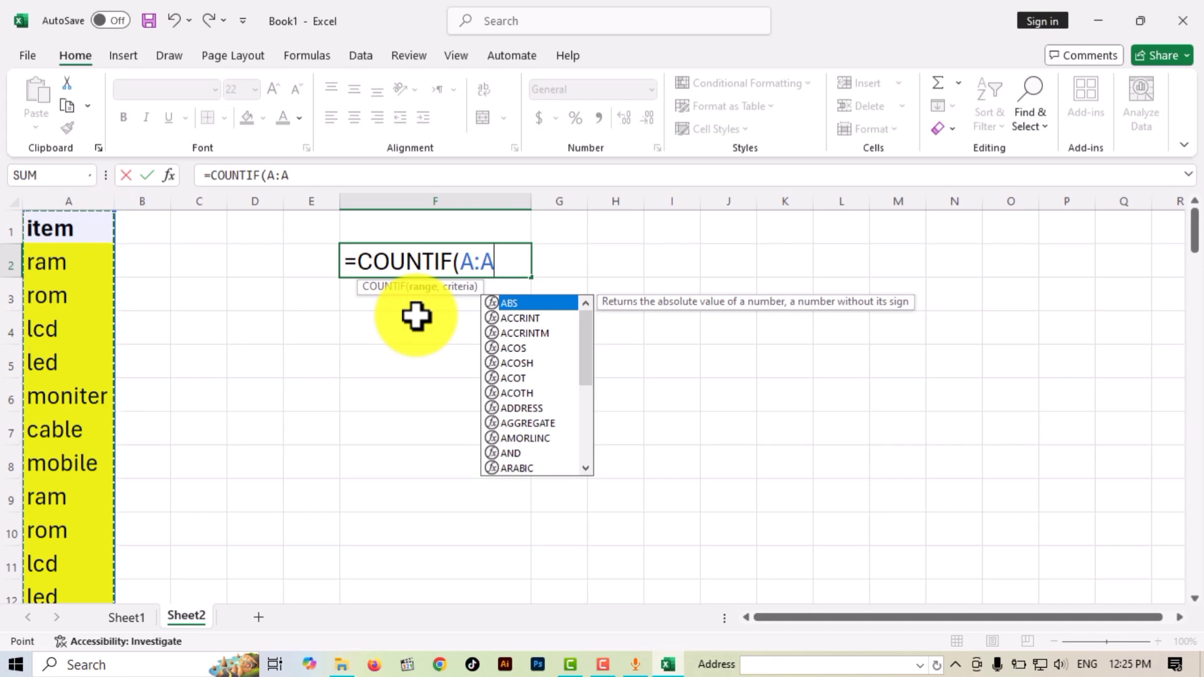
type(",\"ram")
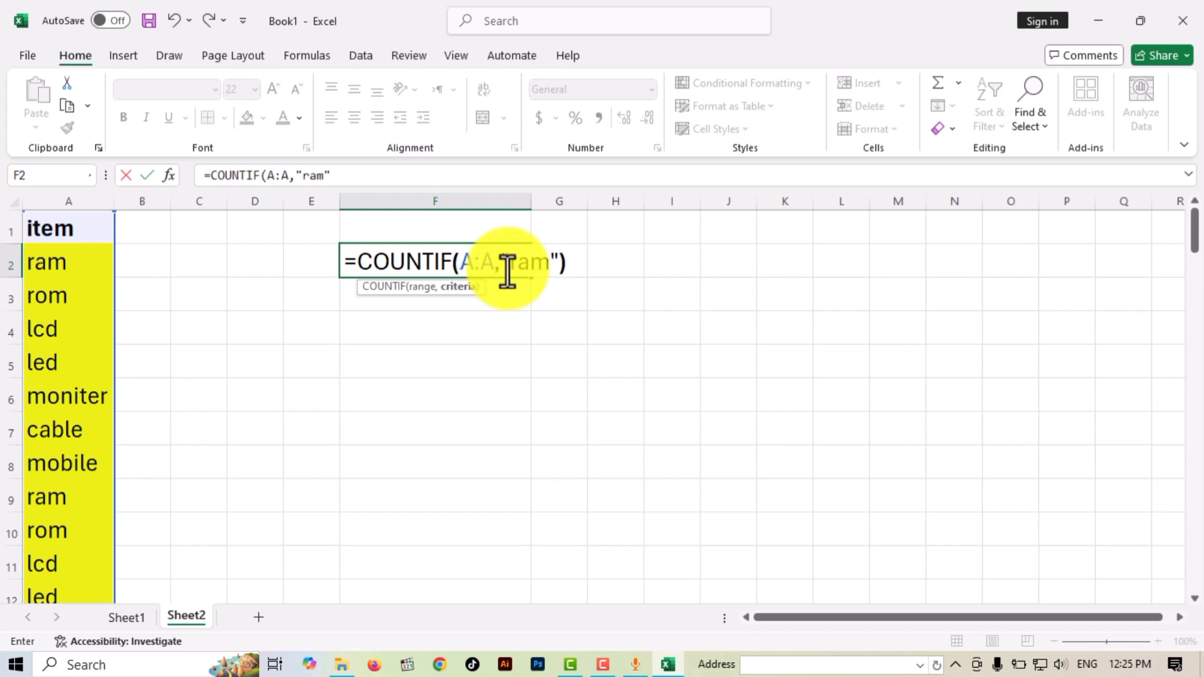
type(")")
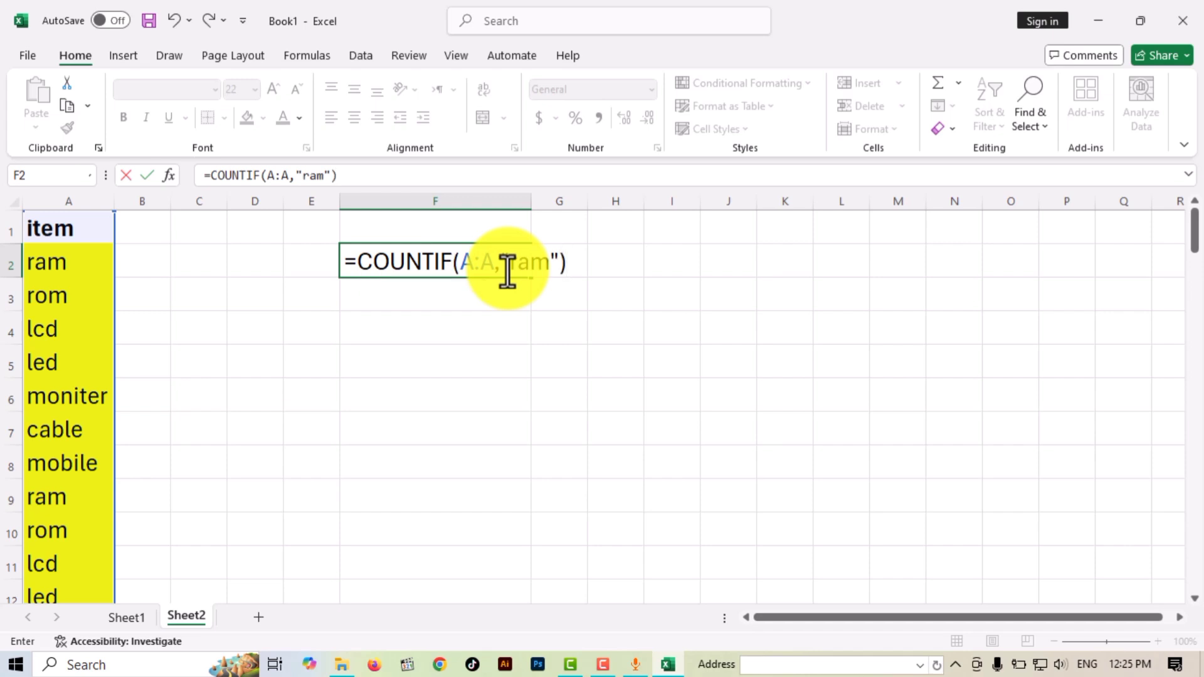
key("Return")
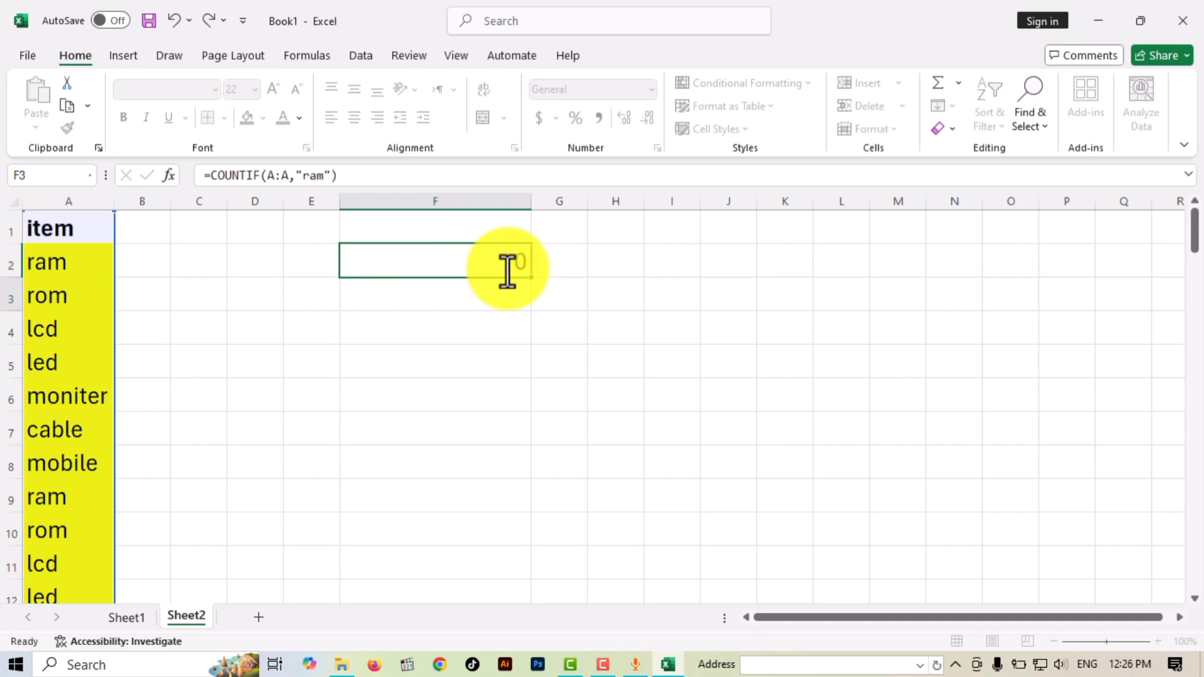
left_click(509, 270)
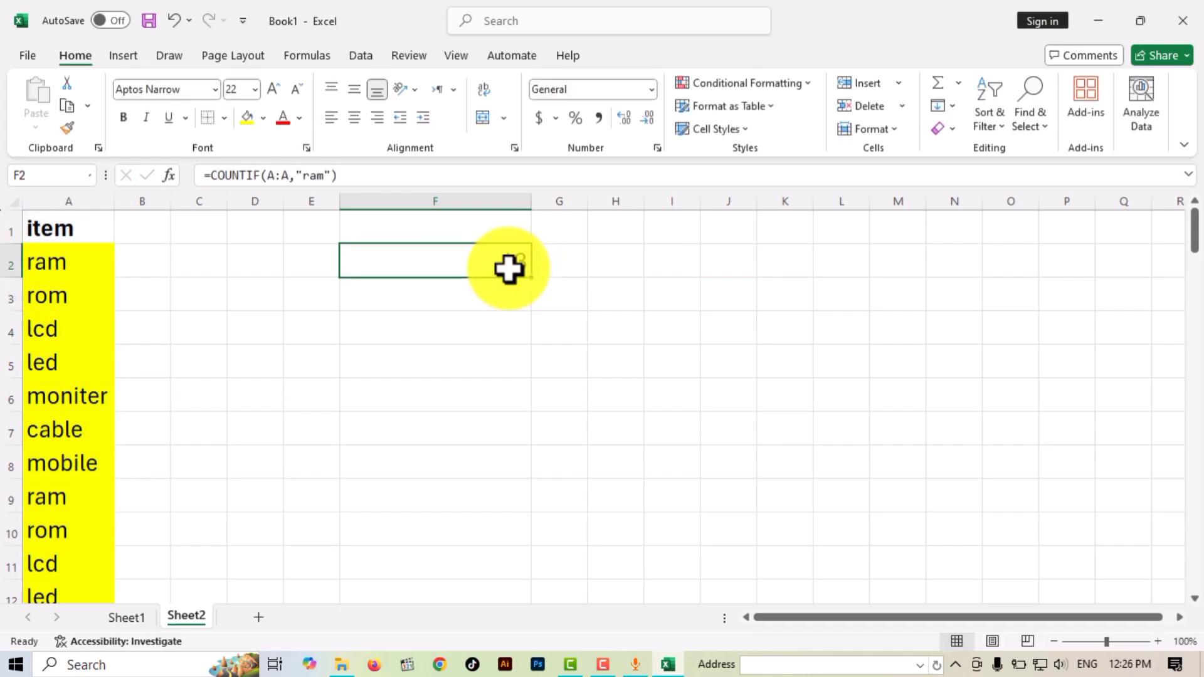
left_click(53, 266)
left_click(441, 260)
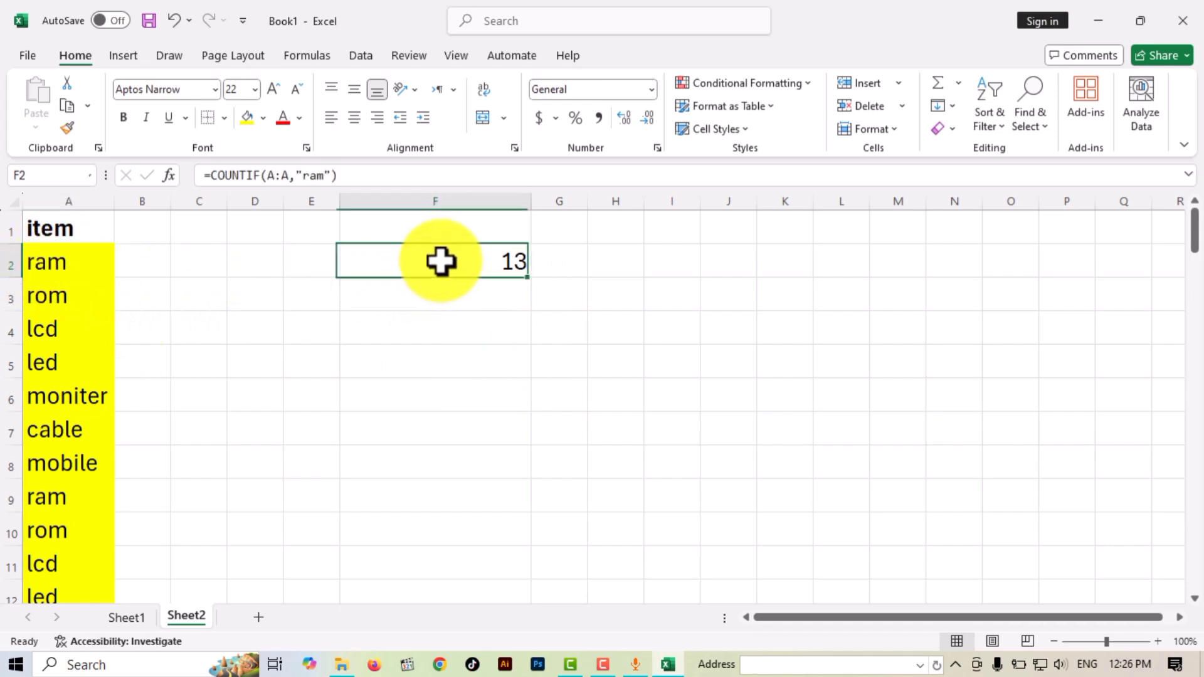
left_click(462, 304)
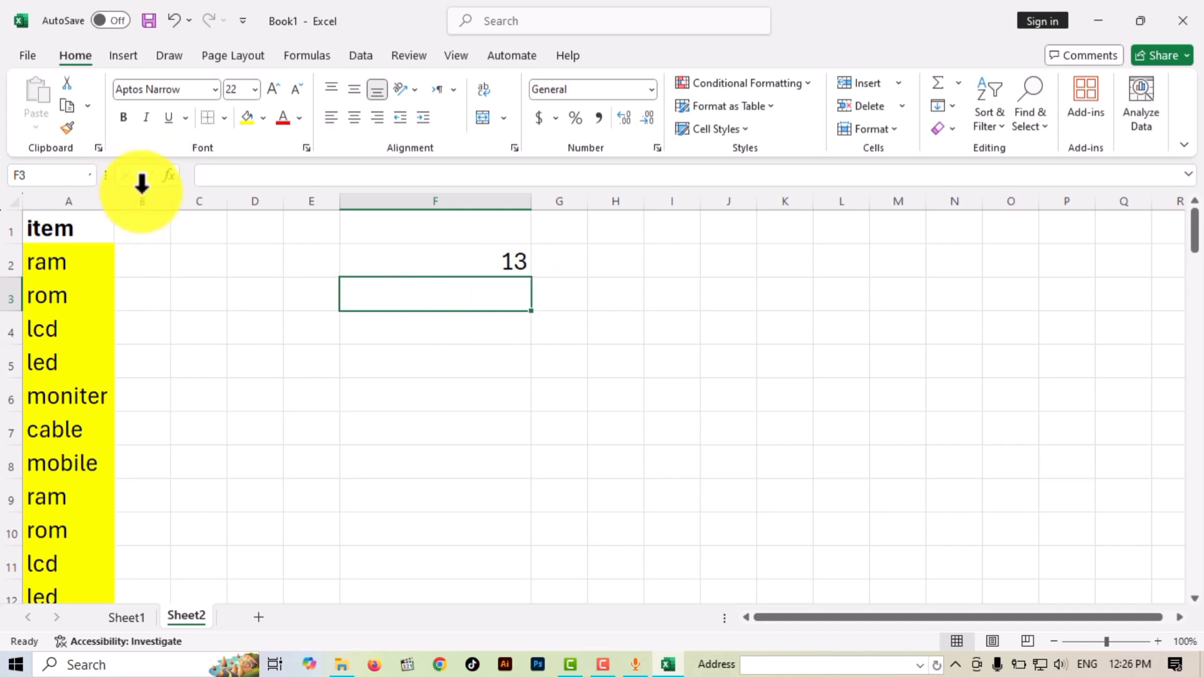
Widen column E to more than twice its width
left_click(352, 202)
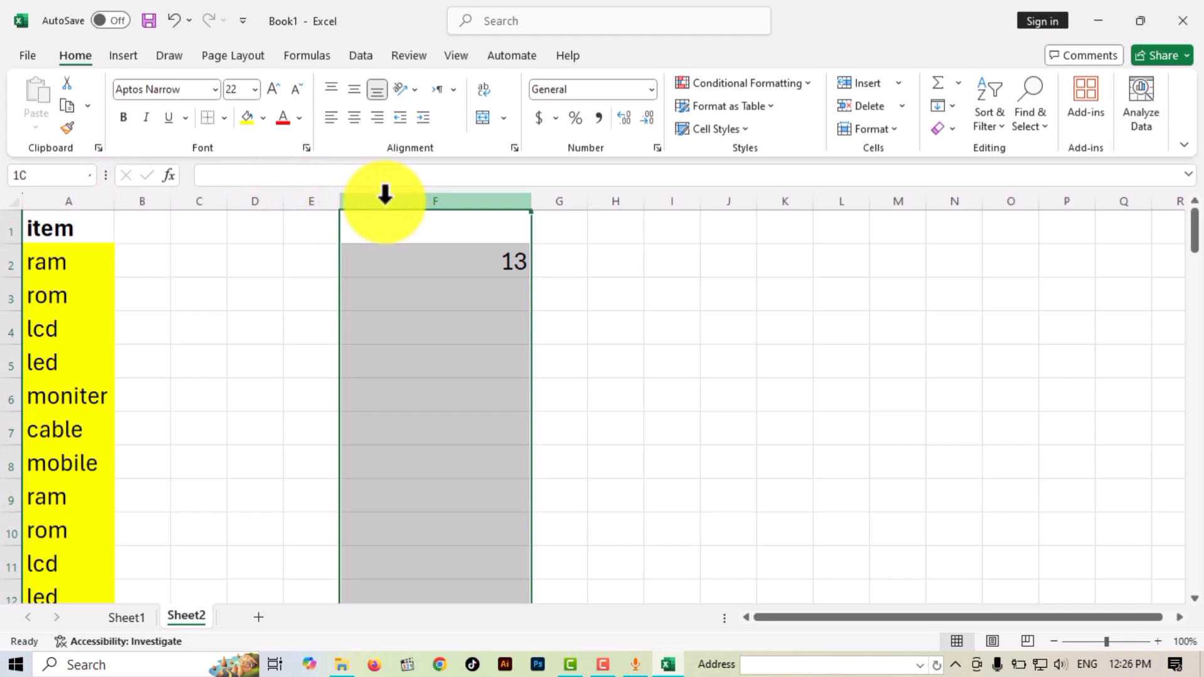
left_click_drag(335, 199, 422, 201)
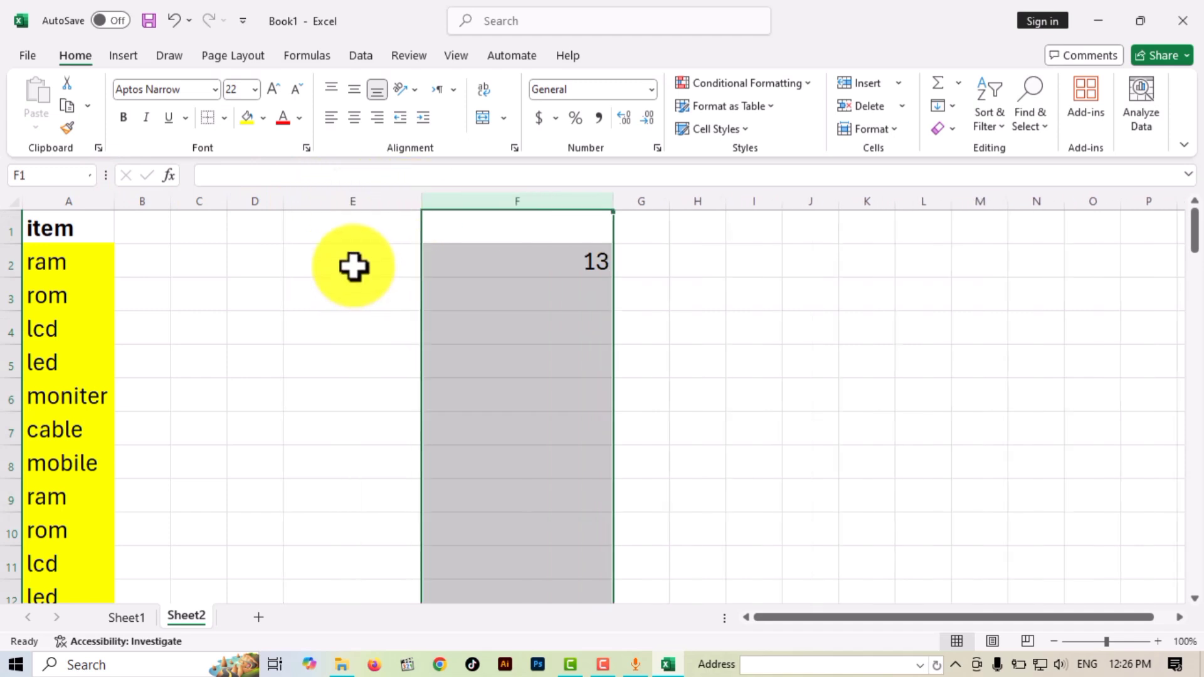
left_click(353, 264)
left_click(514, 266)
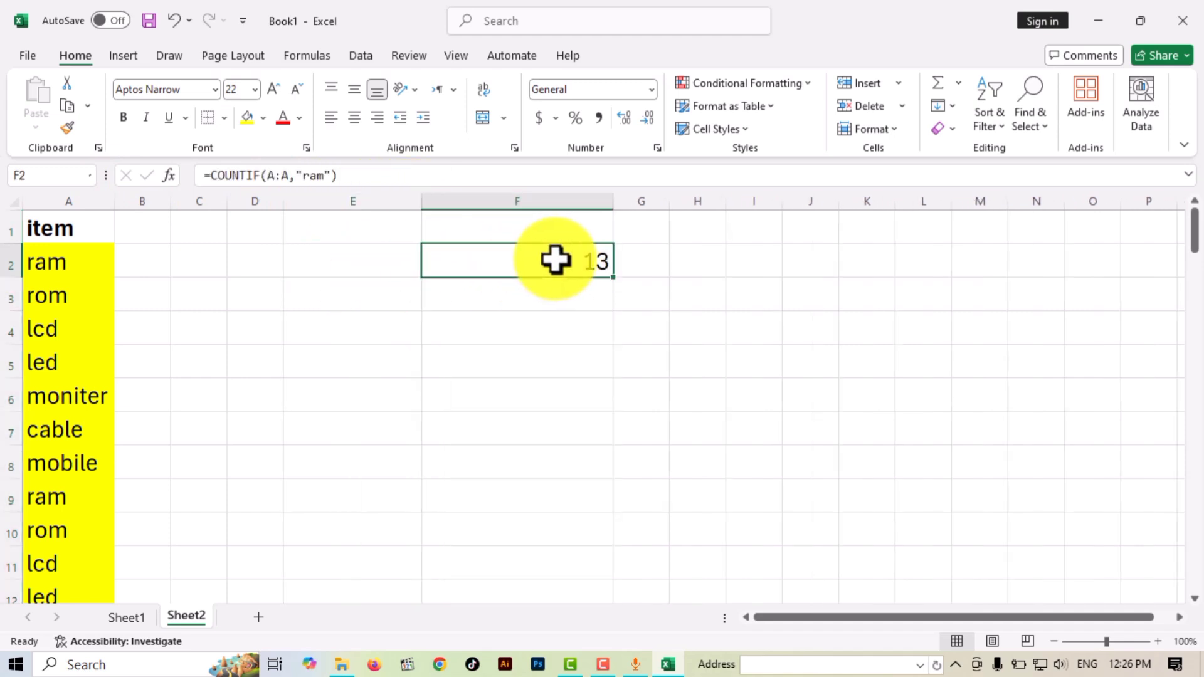
Fill E2:F2 with a medium blue theme colour and recolour E2 with standard orange
left_click_drag(376, 261, 473, 251)
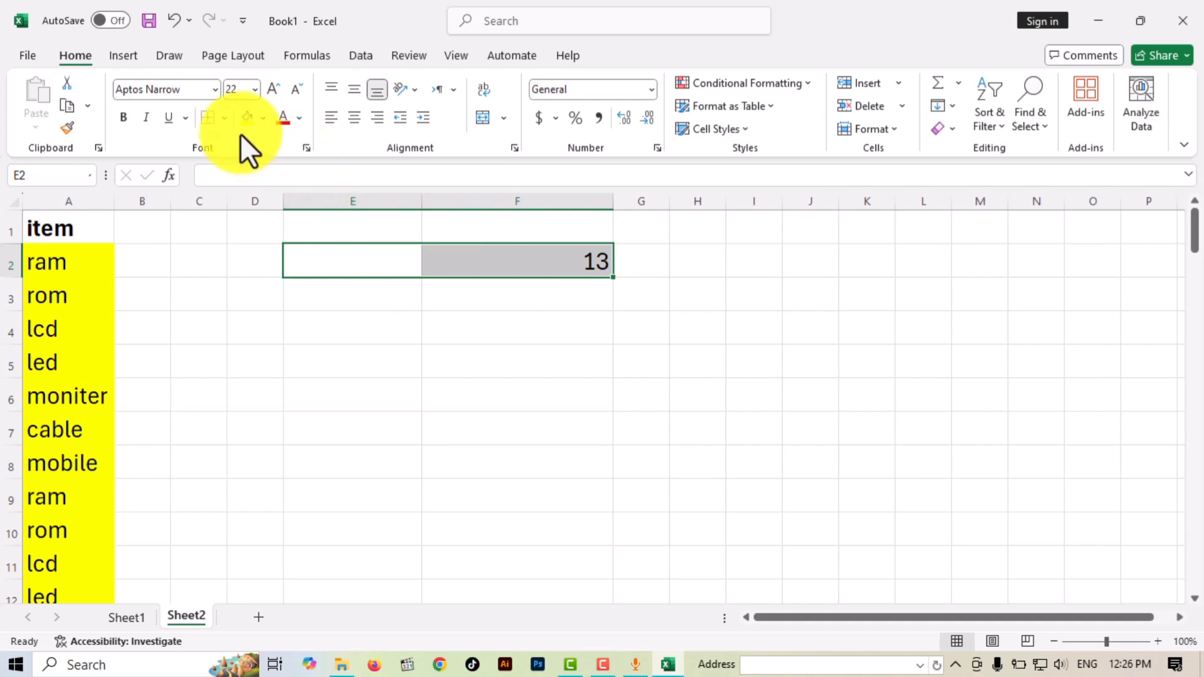
left_click(249, 120)
left_click(264, 119)
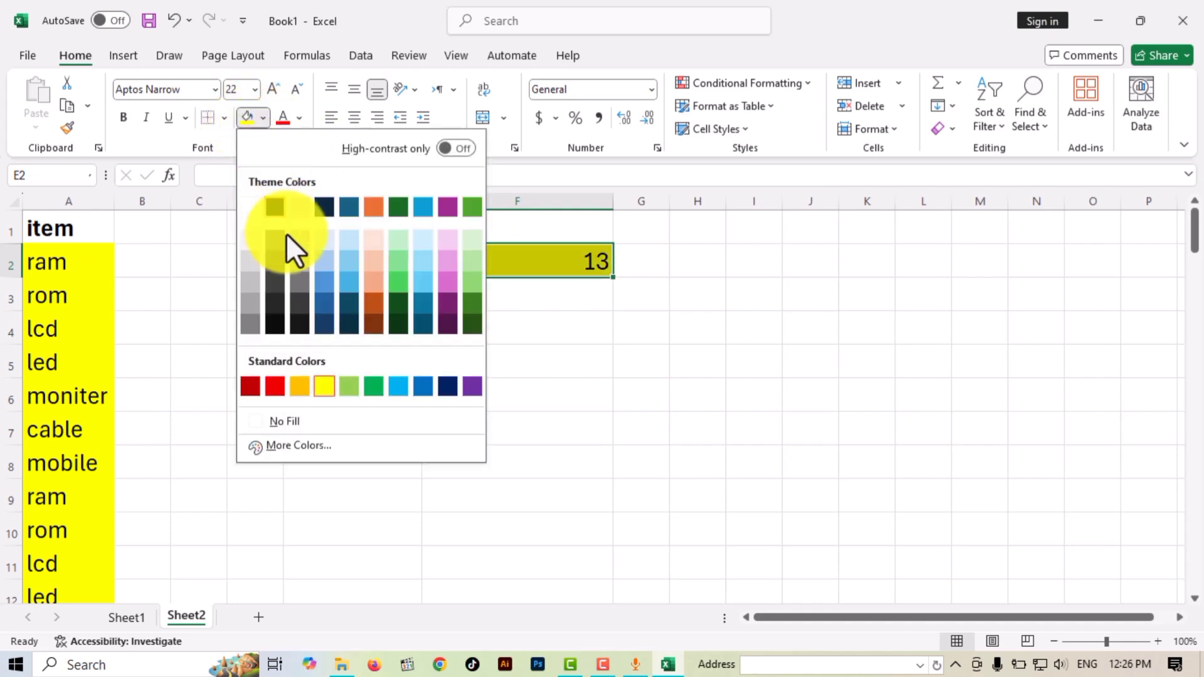
left_click(353, 291)
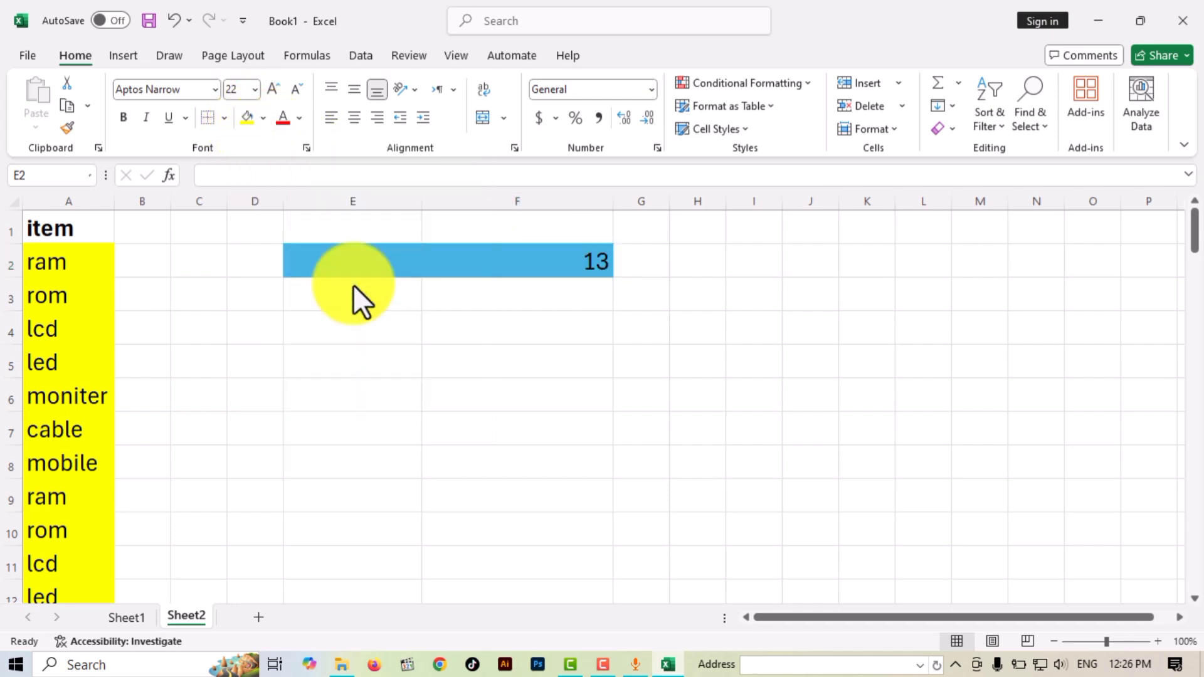
left_click(495, 317)
left_click(401, 269)
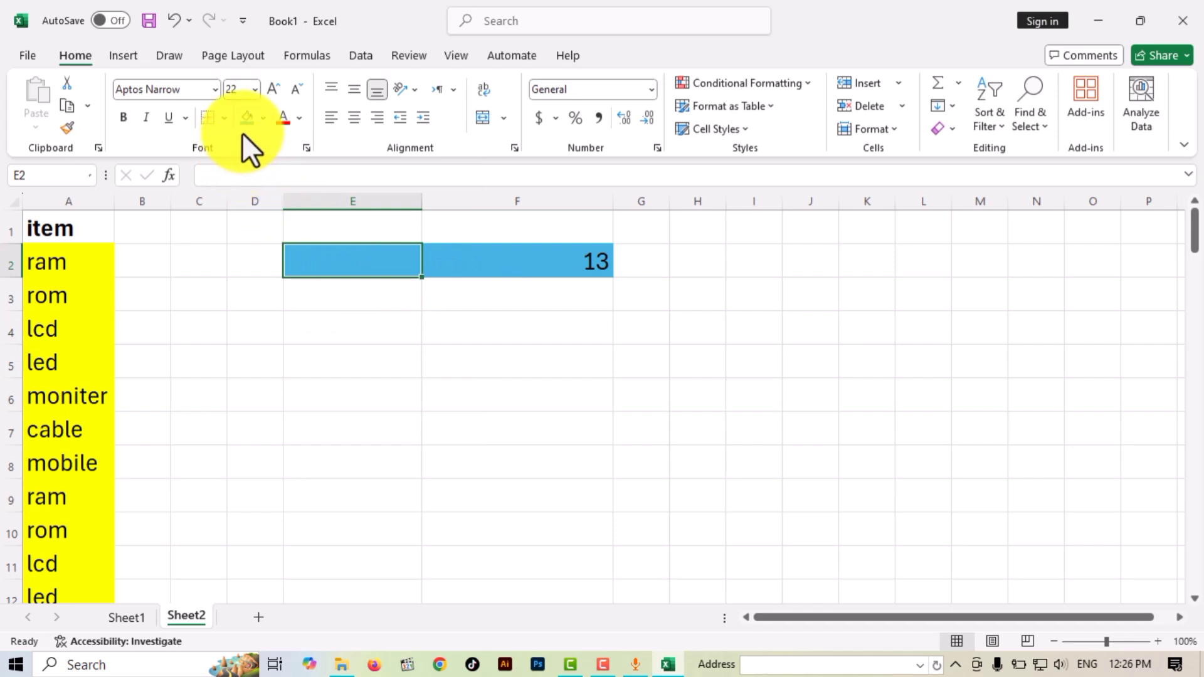
left_click(264, 119)
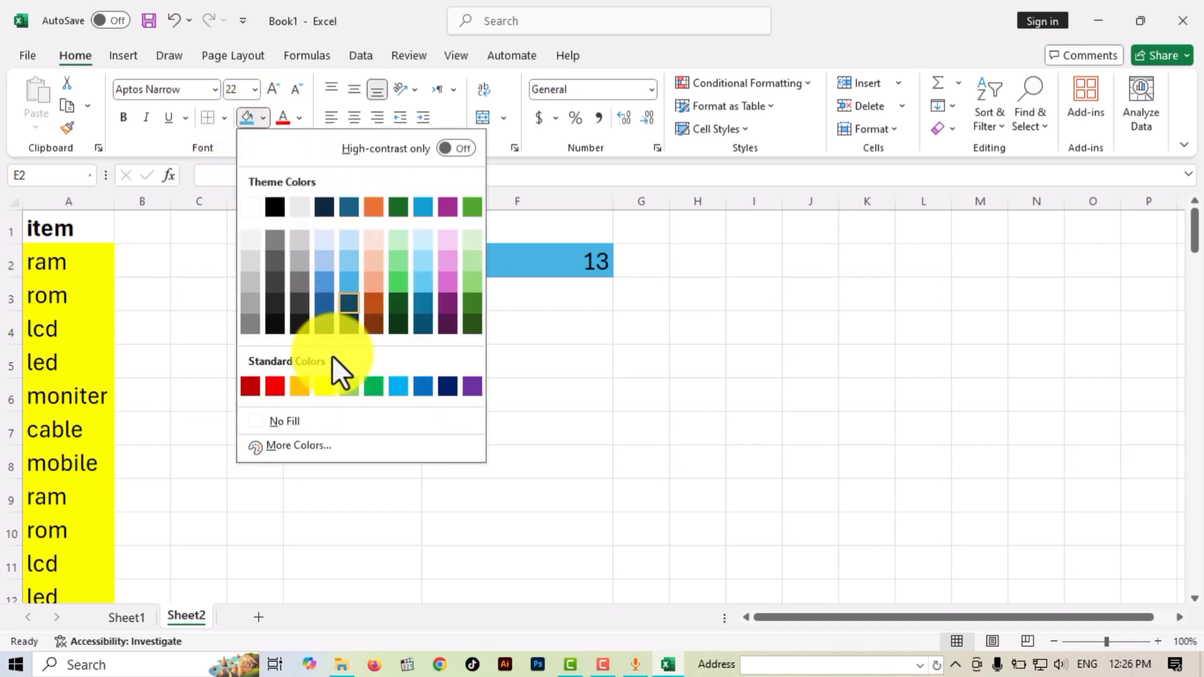
left_click(300, 386)
Replace the formula in F2 with =COUNTIF(A:A,E2) so the criterion comes from the orange cell
left_click(524, 268)
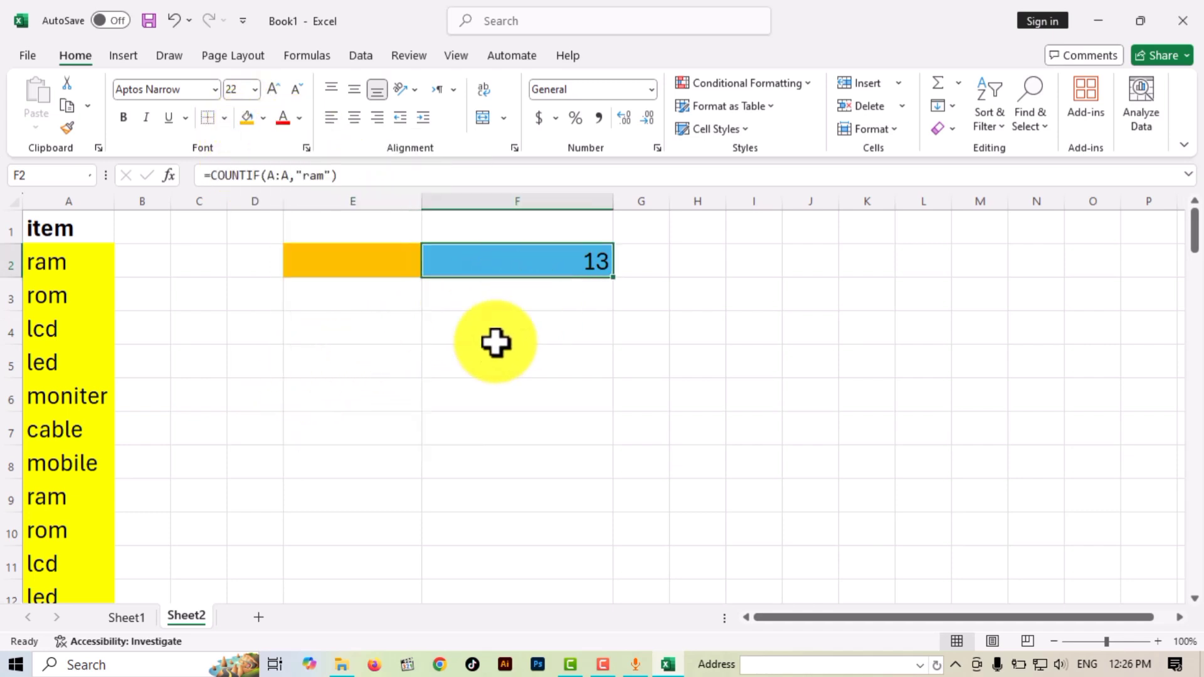
type("=")
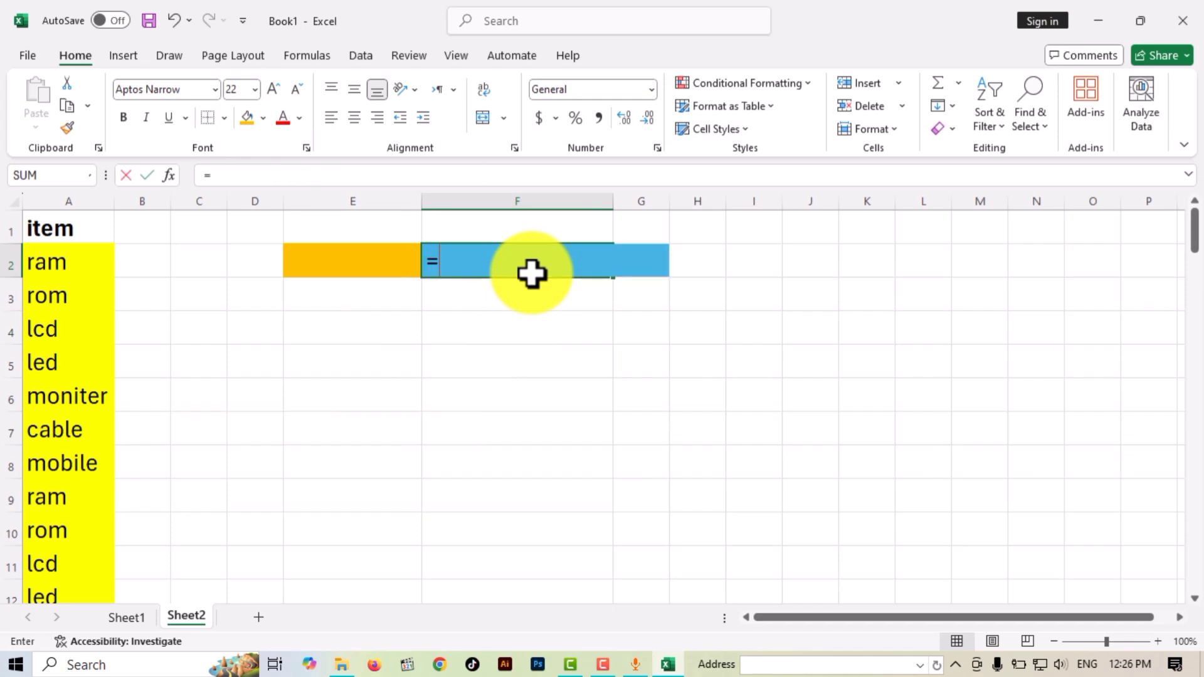
type("coun")
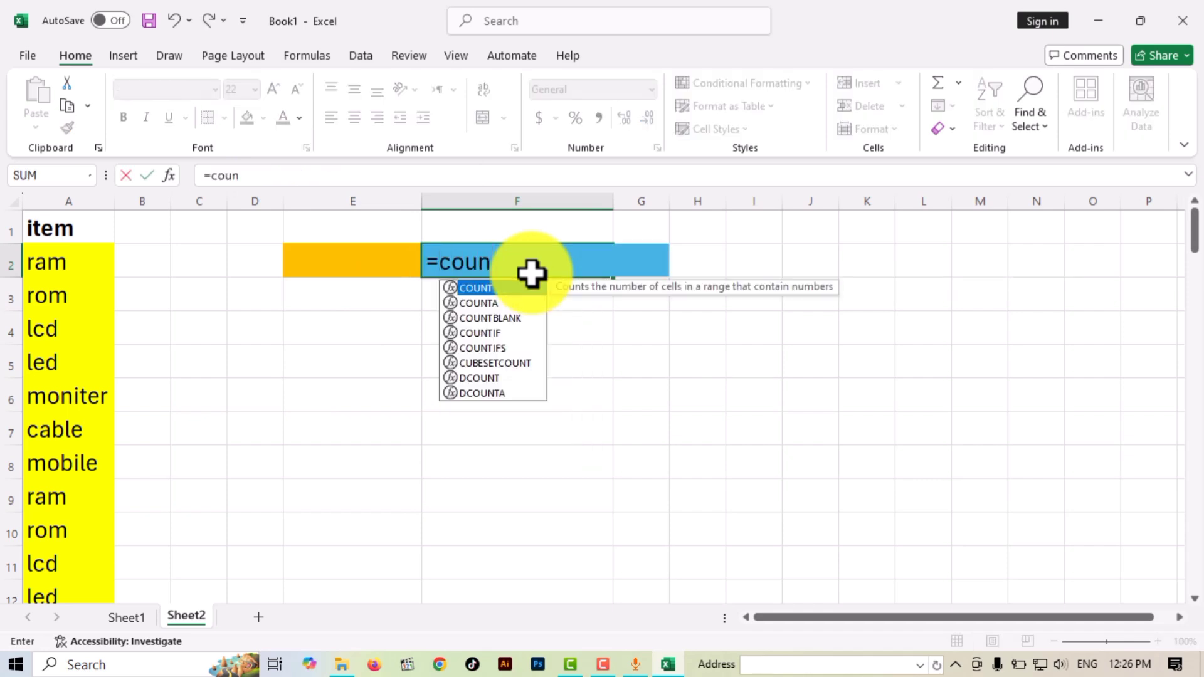
type("ti")
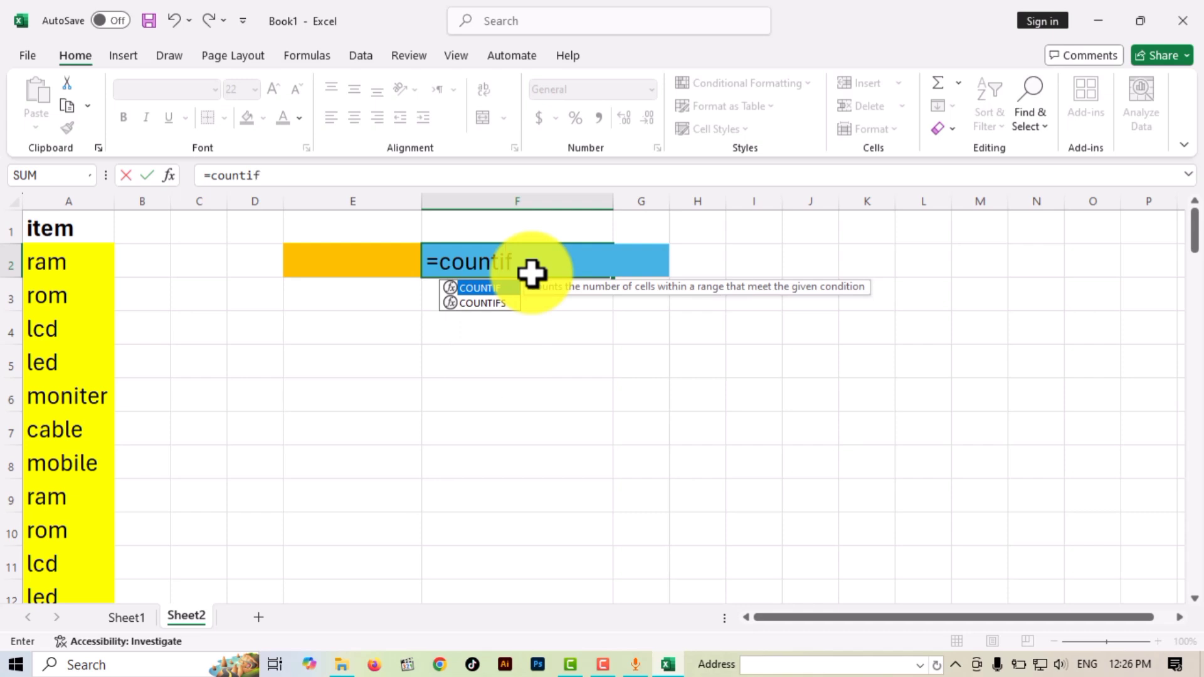
type("f")
key("Tab")
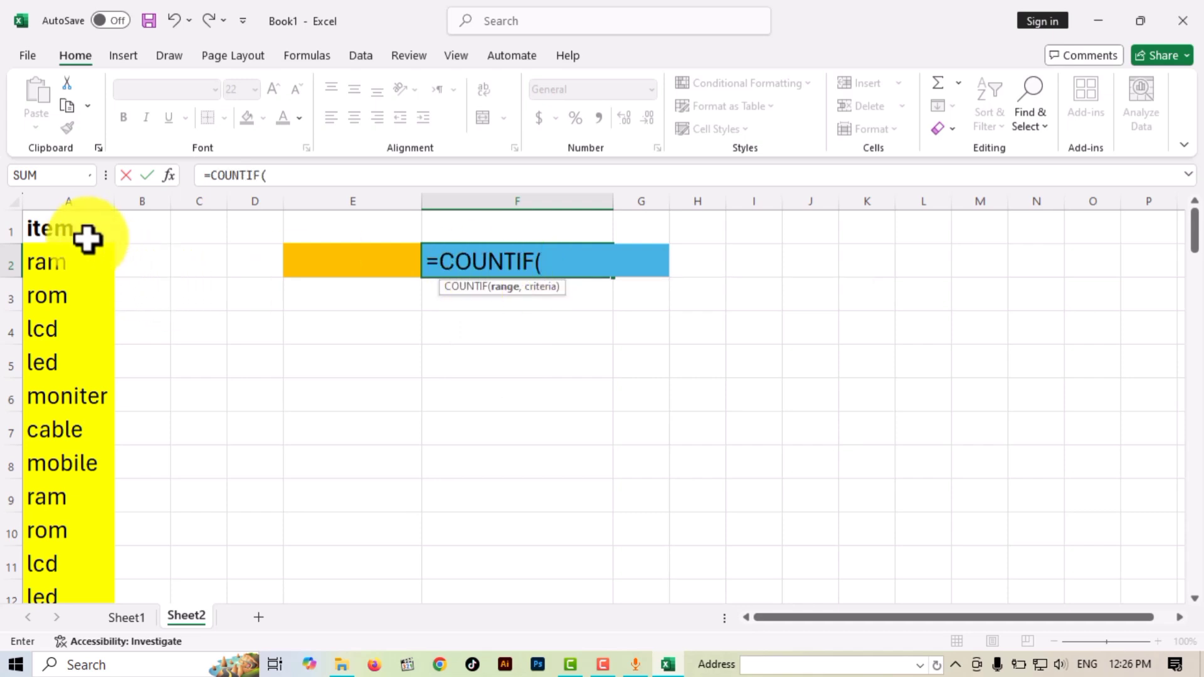
left_click(67, 200)
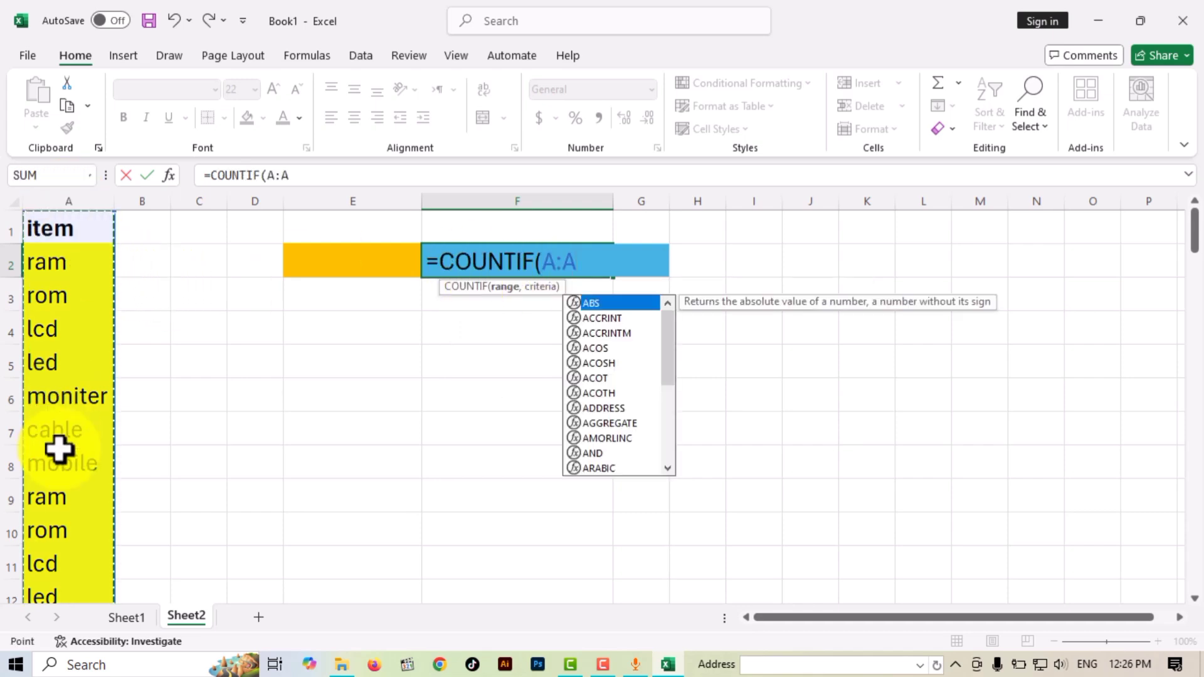
type(",")
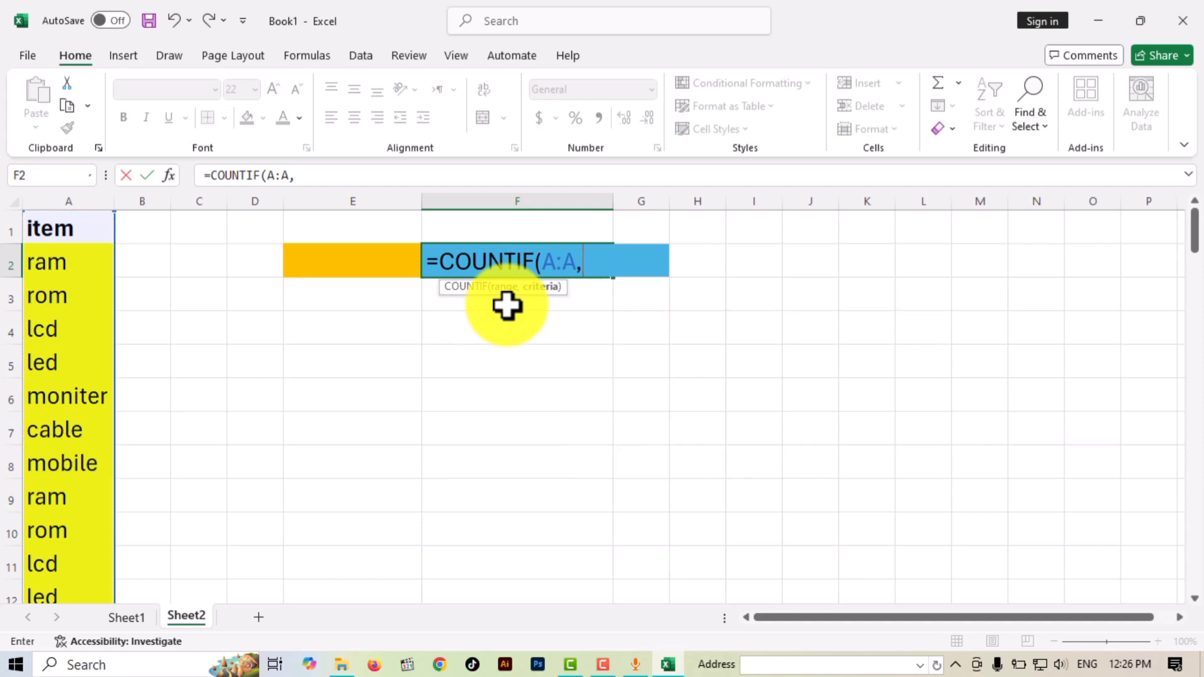
left_click(348, 262)
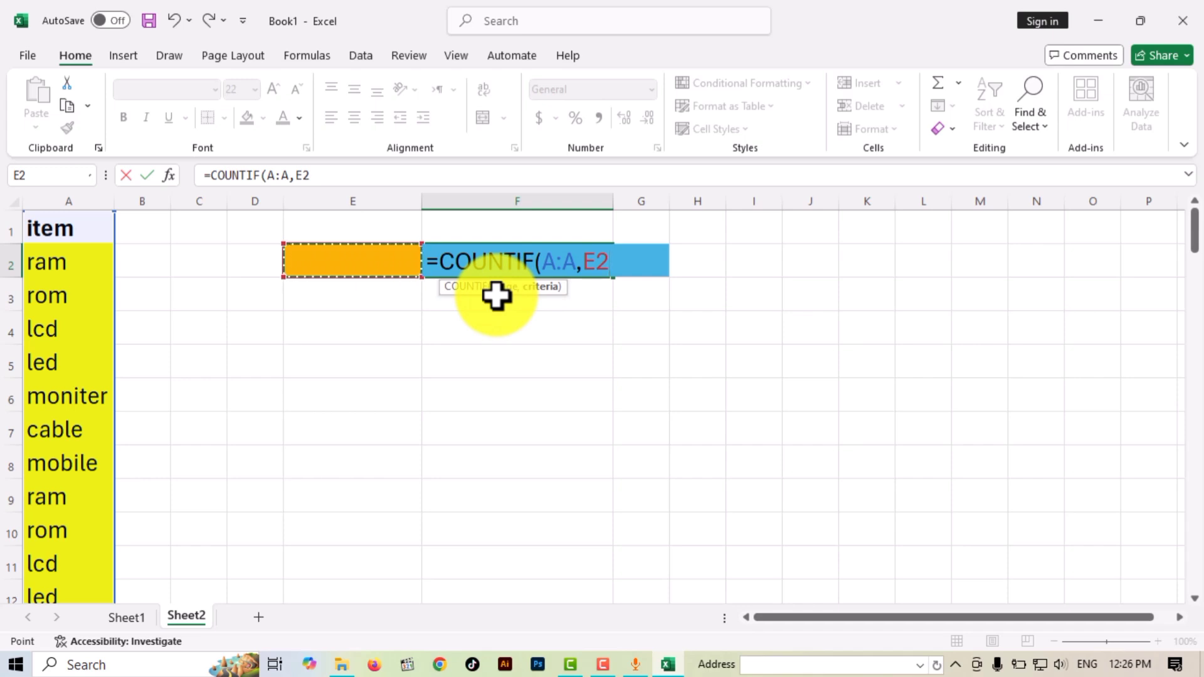
type(")")
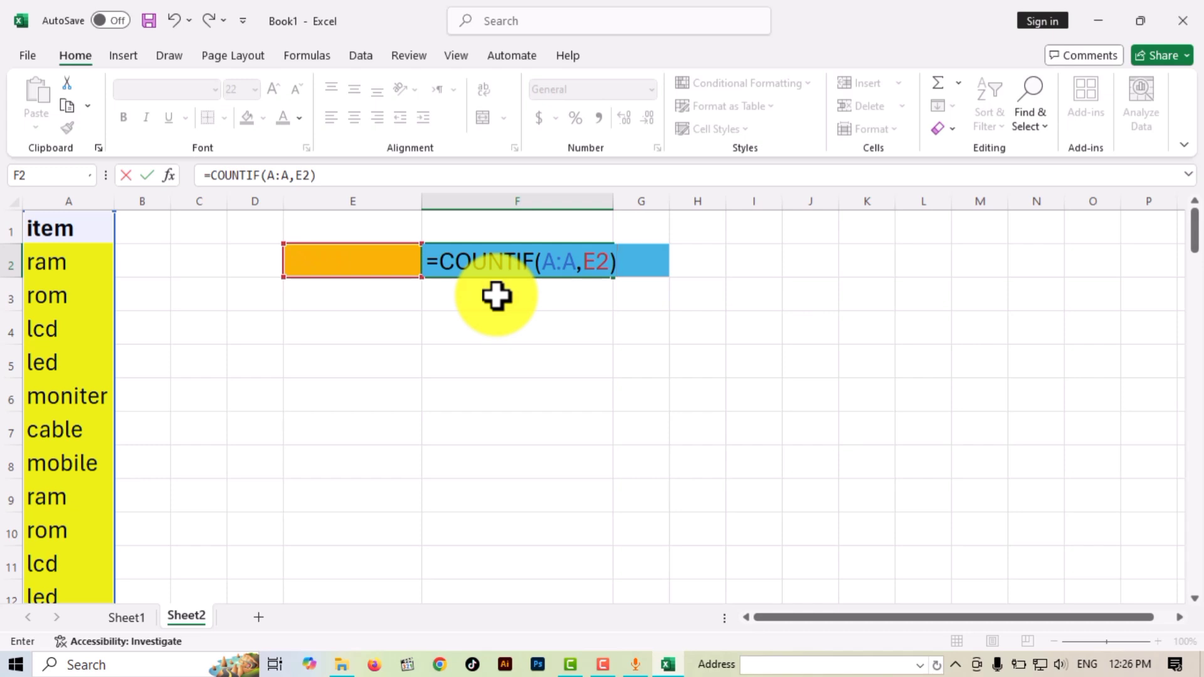
key("Return")
Enter ram as the criterion in E2, and replace it with rom
left_click(370, 255)
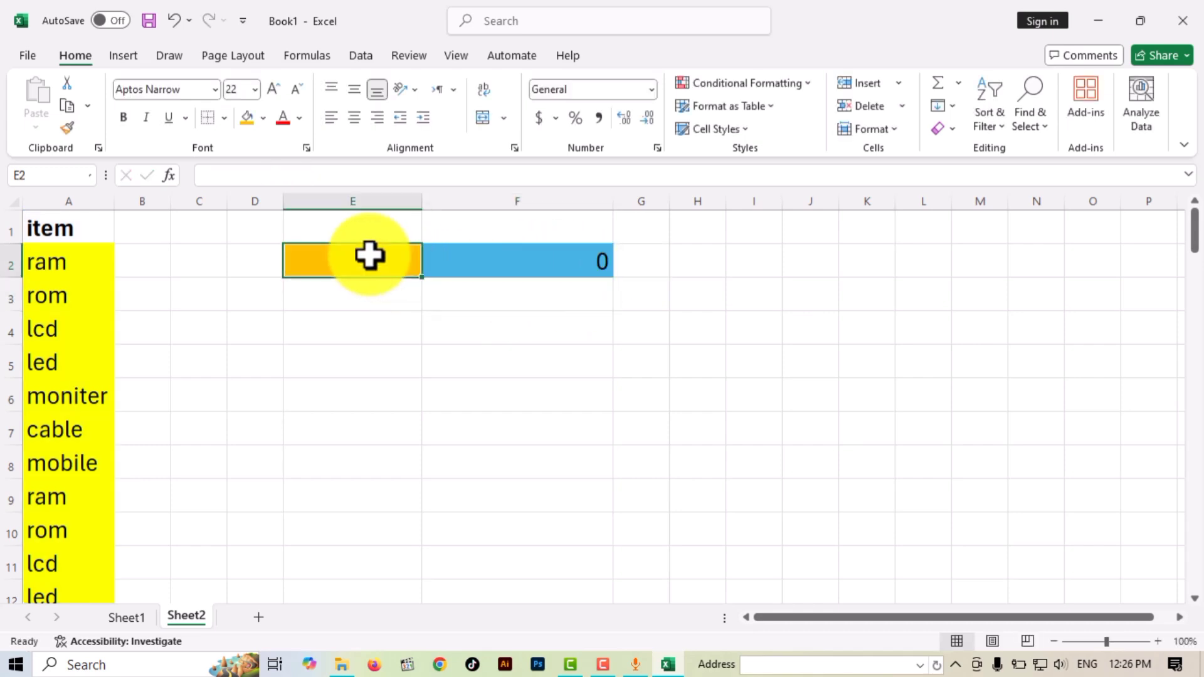
type("ram")
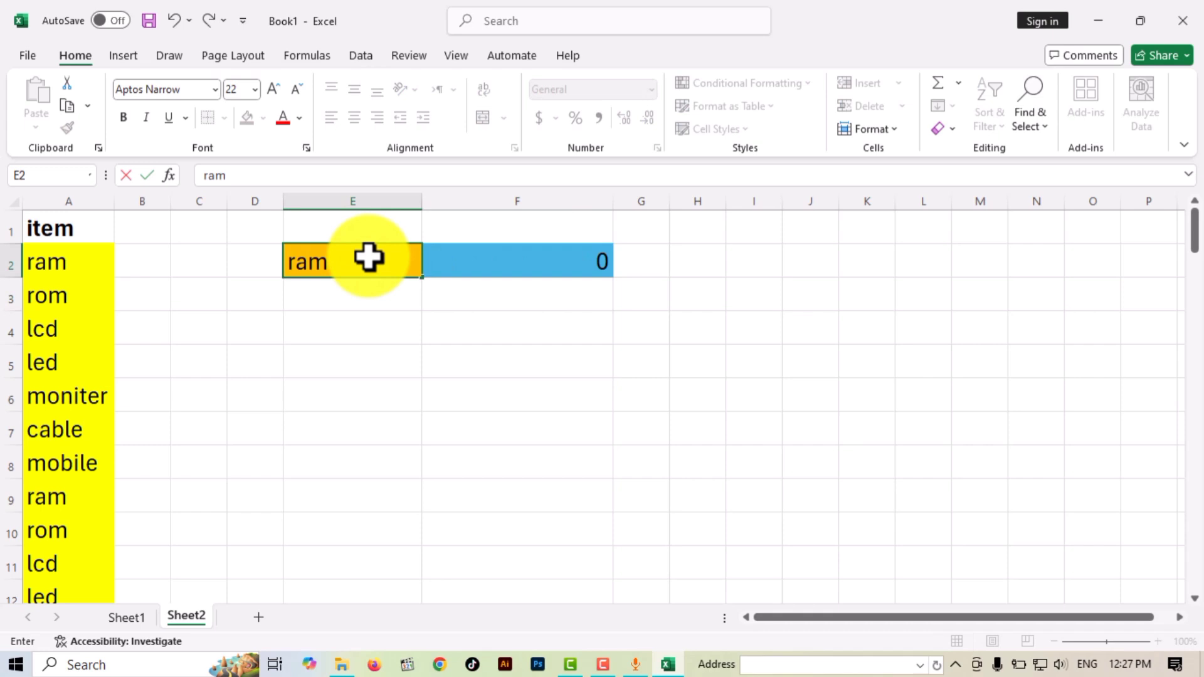
key("Return")
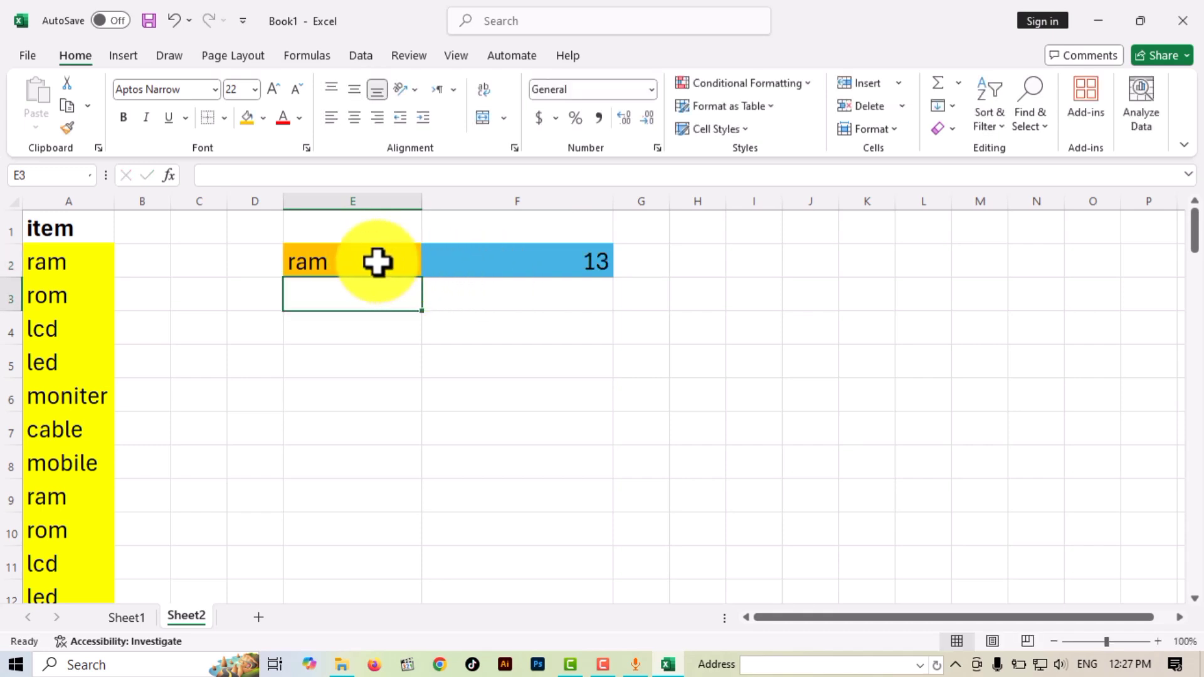
left_click(378, 262)
type("r")
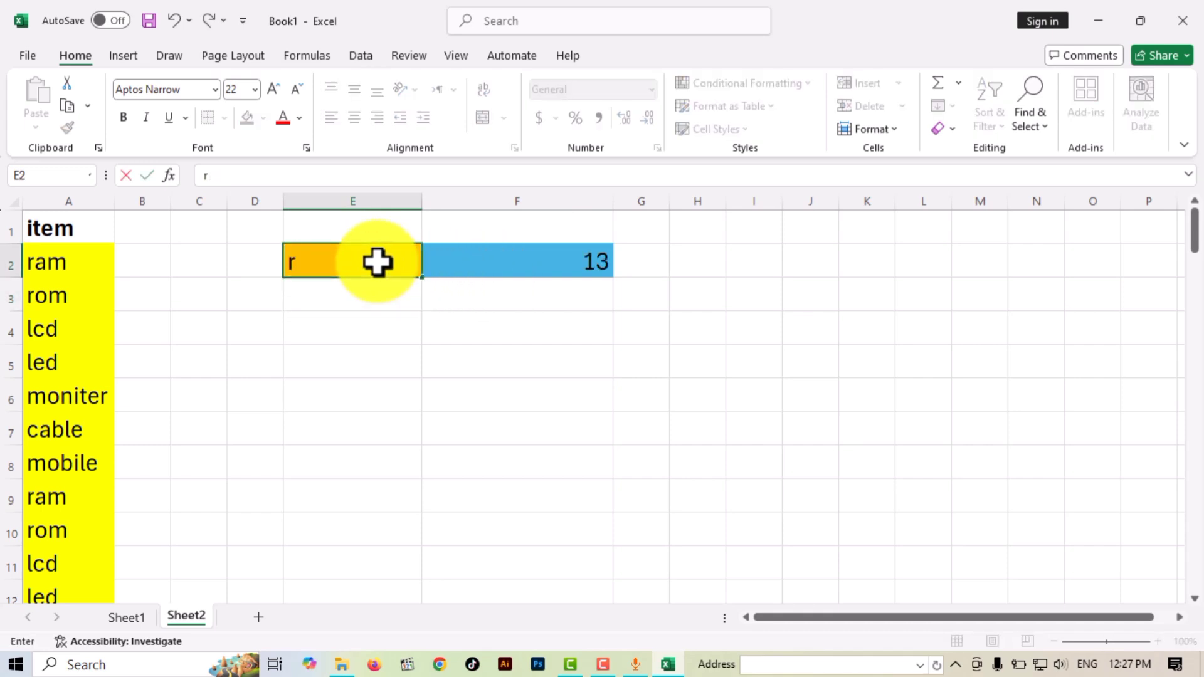
type("om")
key("Return")
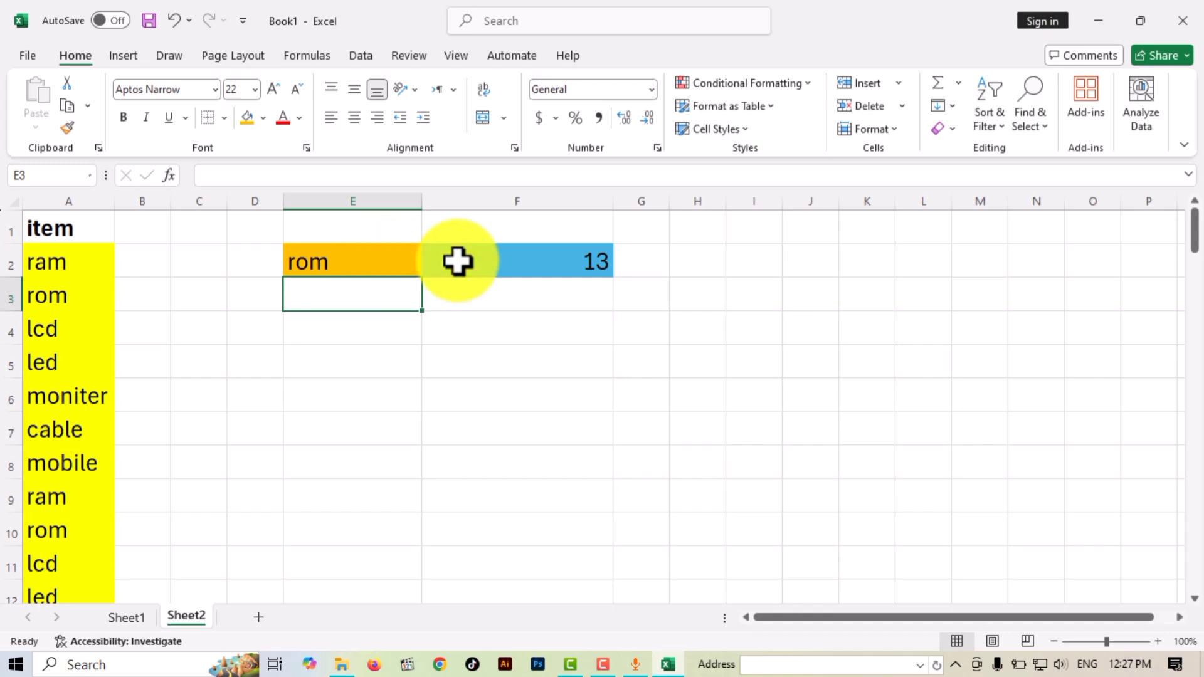
Copy the item moniter from A6 and paste it into E2 as the COUNTIF criterion
left_click(81, 398)
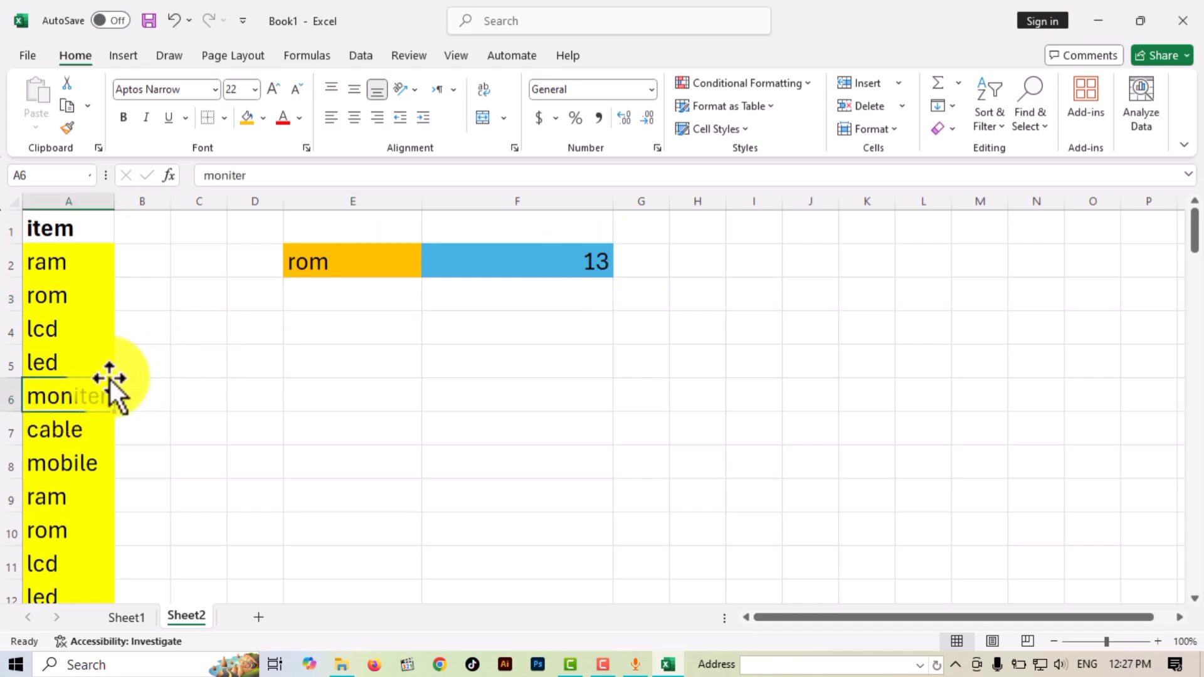
left_click(67, 105)
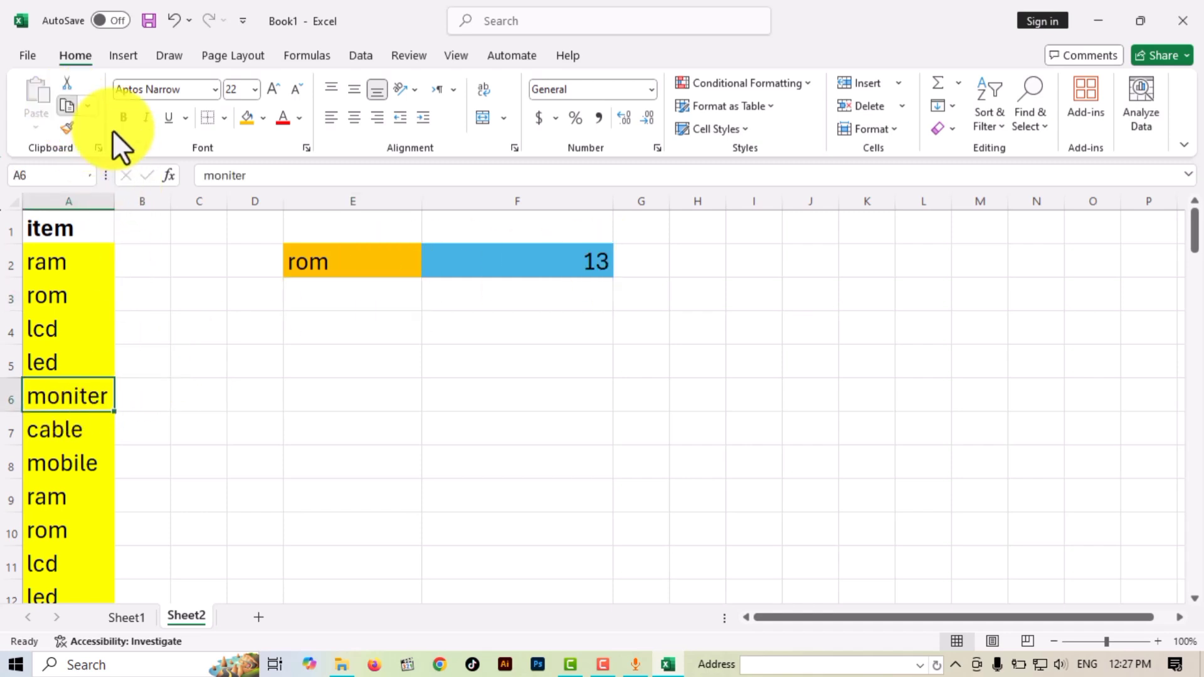
left_click(384, 266)
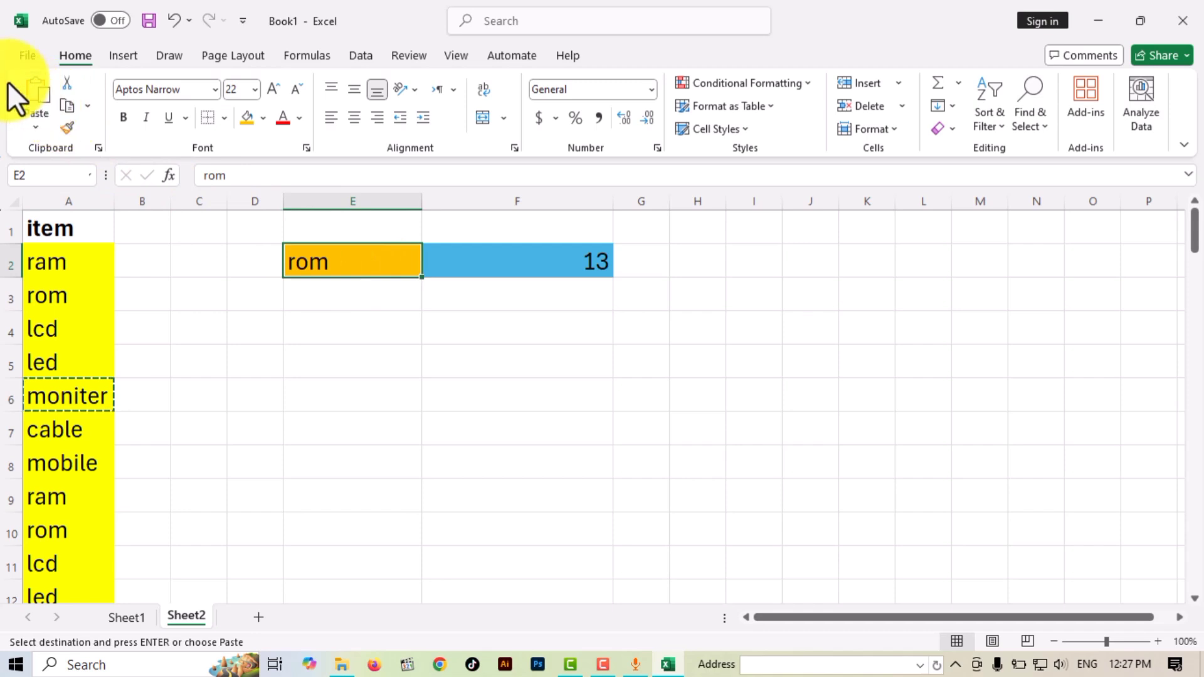
left_click(25, 106)
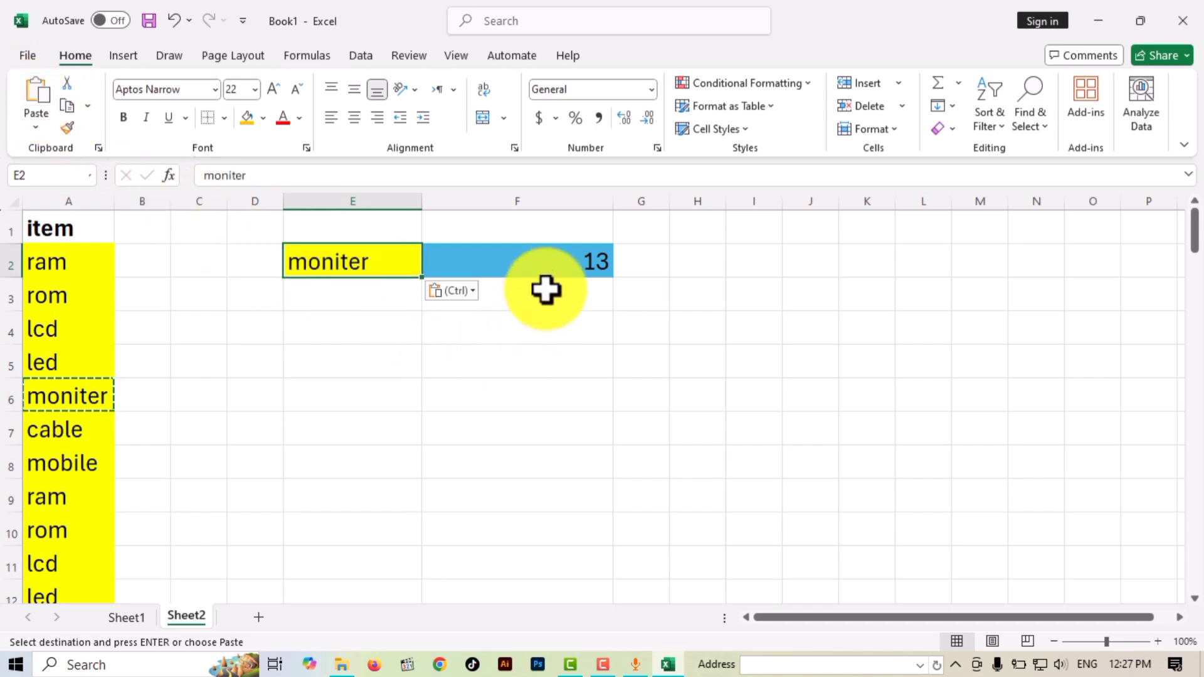
left_click(543, 260)
left_click(533, 358)
scroll(229, 403, "down", 2)
scroll(153, 403, "up", 2)
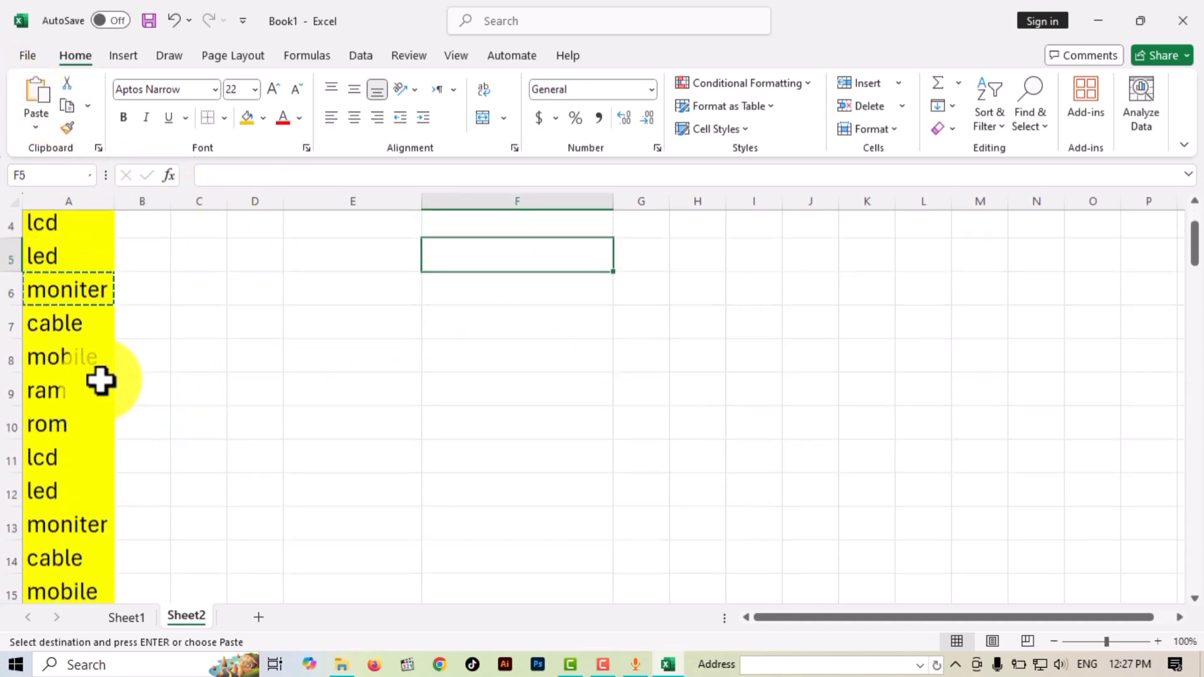
Replace the criterion in E2 with lcd
left_click(371, 263)
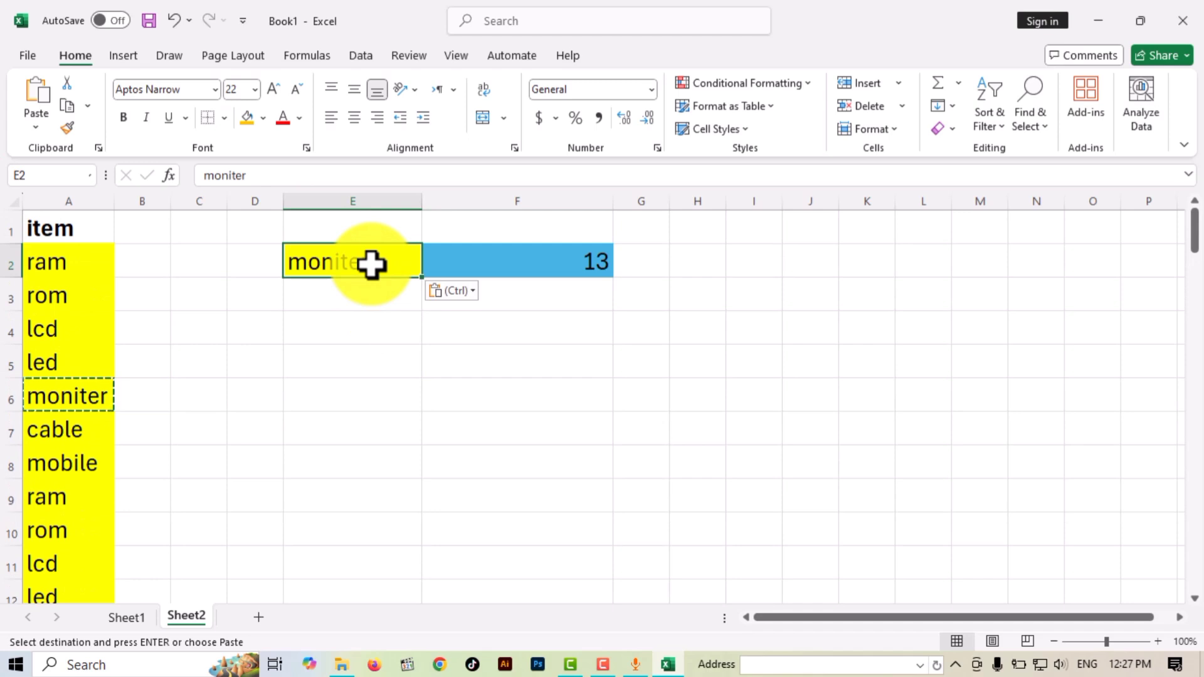
type("lcd")
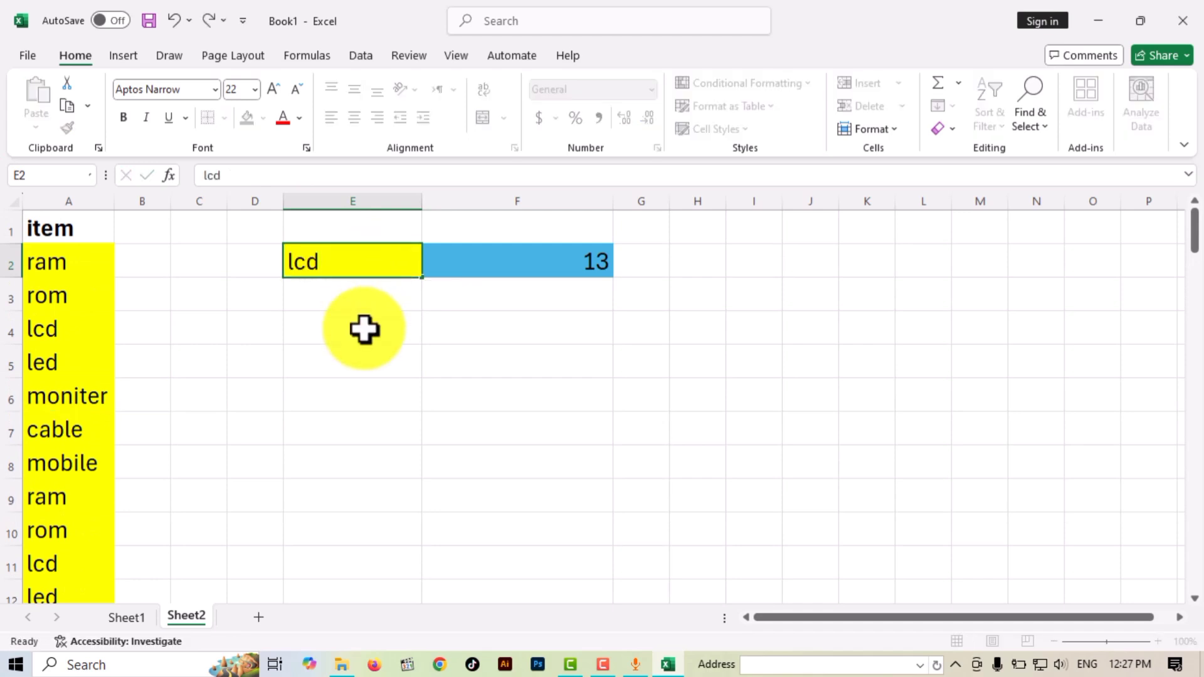
left_click(363, 327)
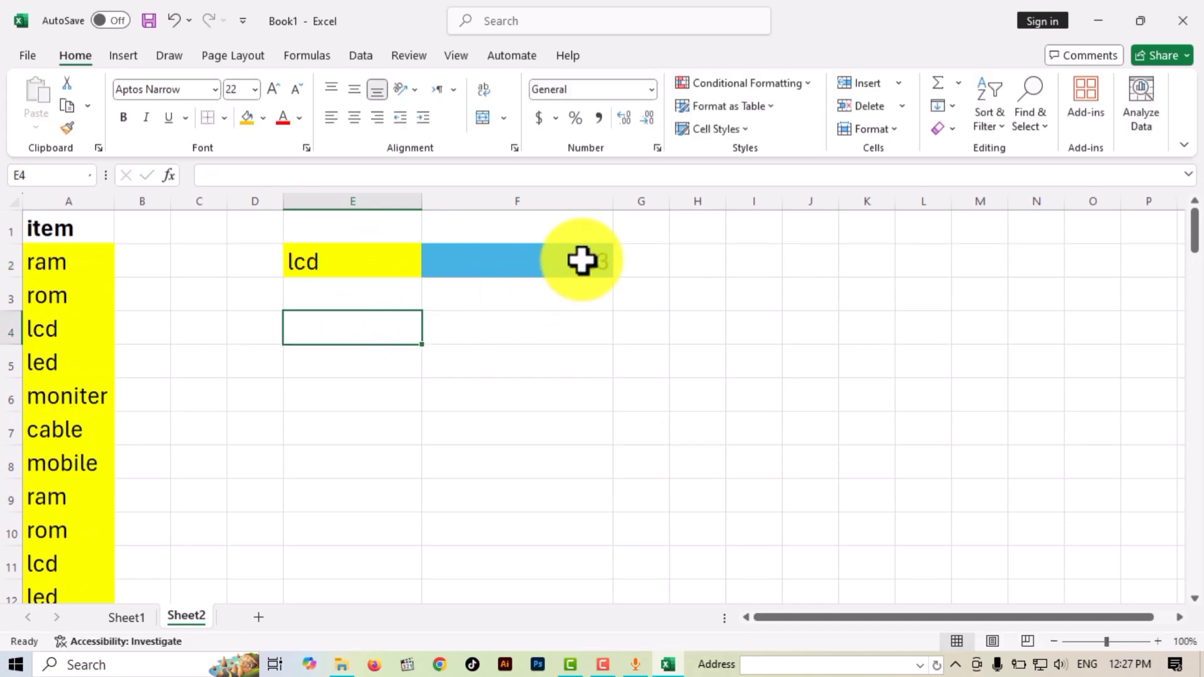
Change the item in A10 to lcd and check the COUNTIF result in F2
left_click(66, 532)
type("lcd")
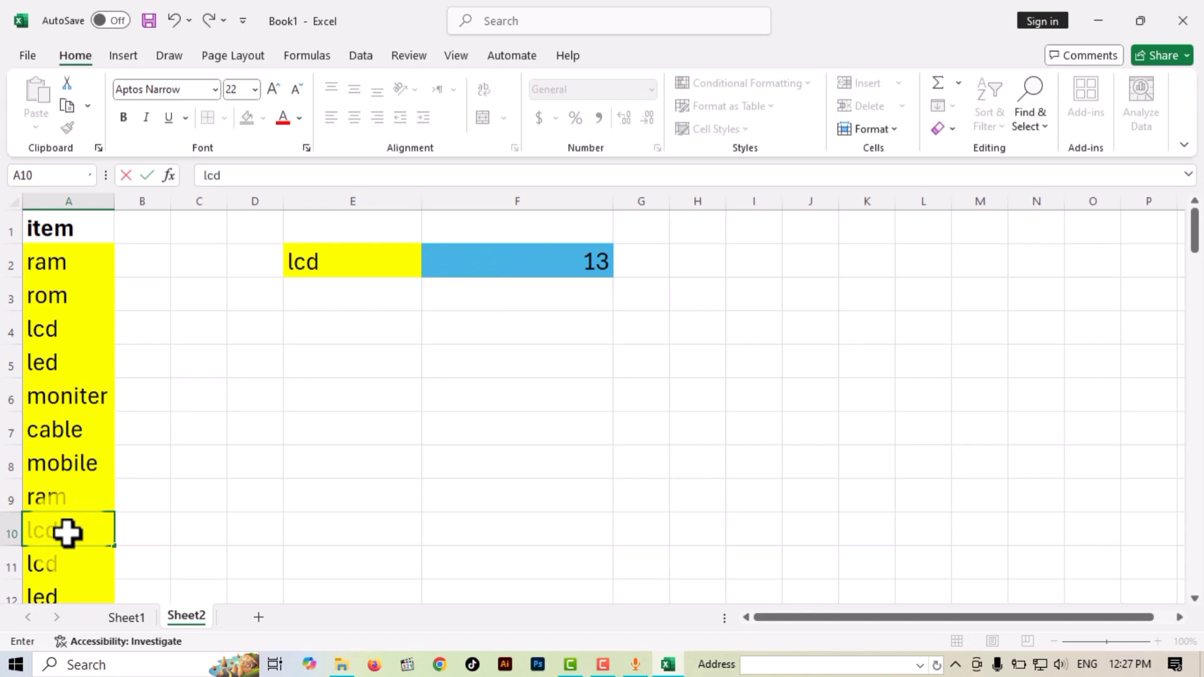
key("Return")
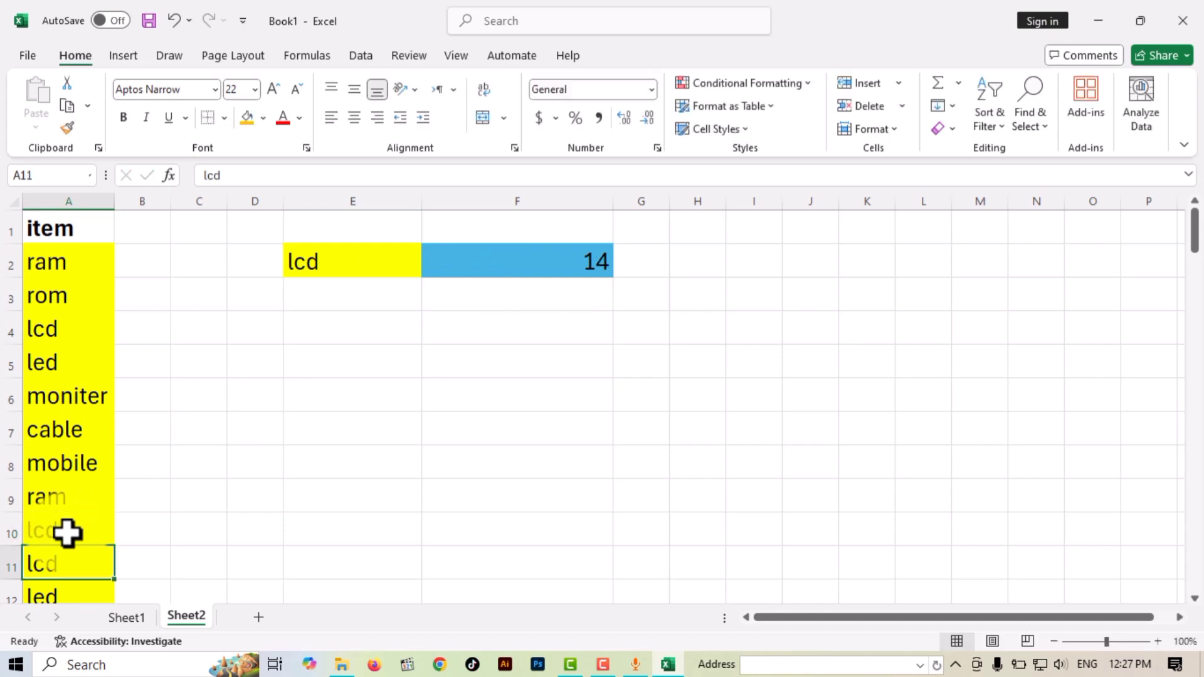
scroll(116, 495, "down", 2)
scroll(93, 486, "up", 1)
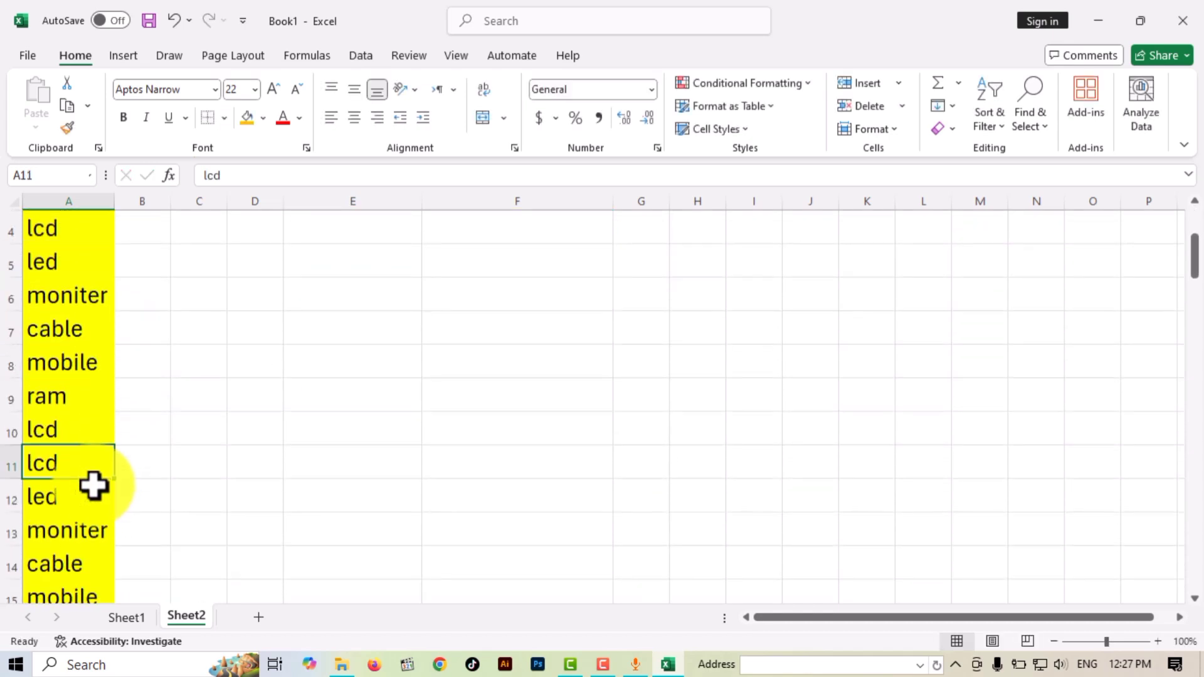
scroll(169, 470, "up", 1)
left_click(536, 264)
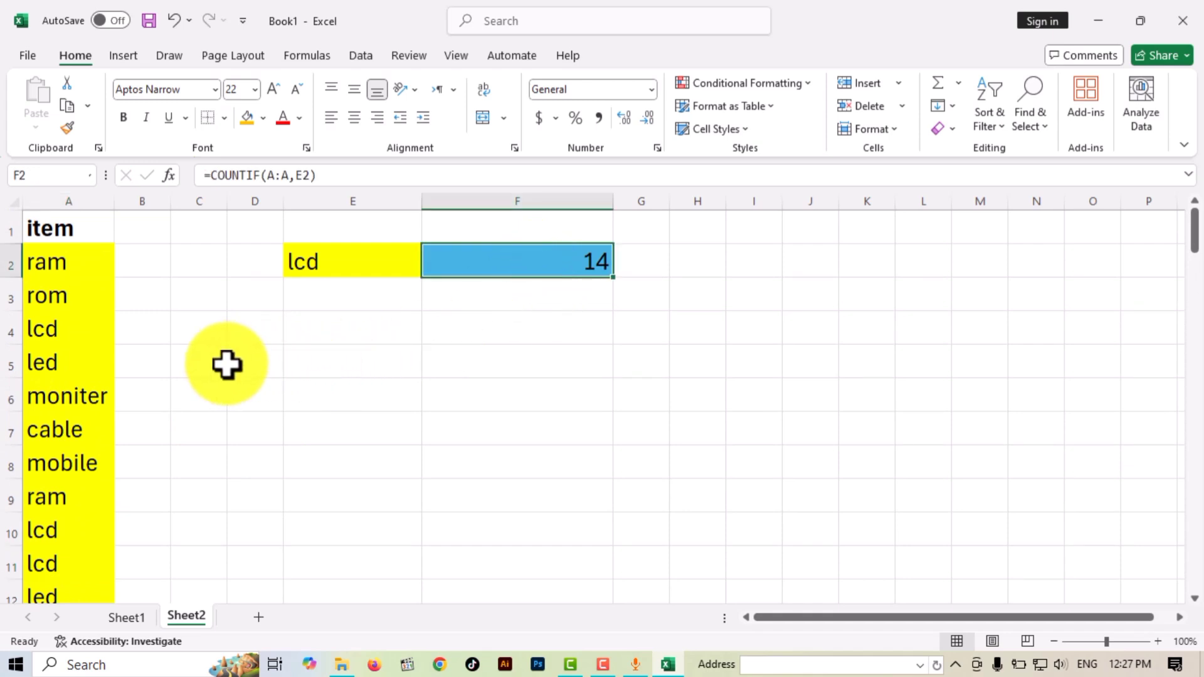
left_click(328, 357)
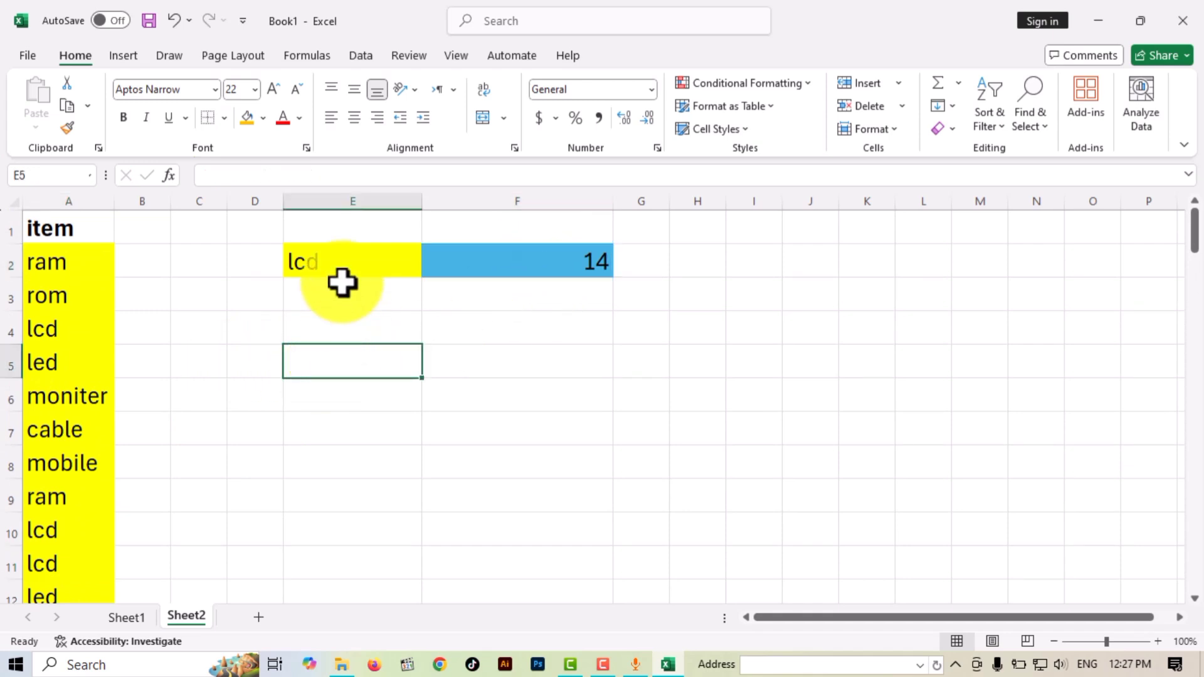
left_click(343, 262)
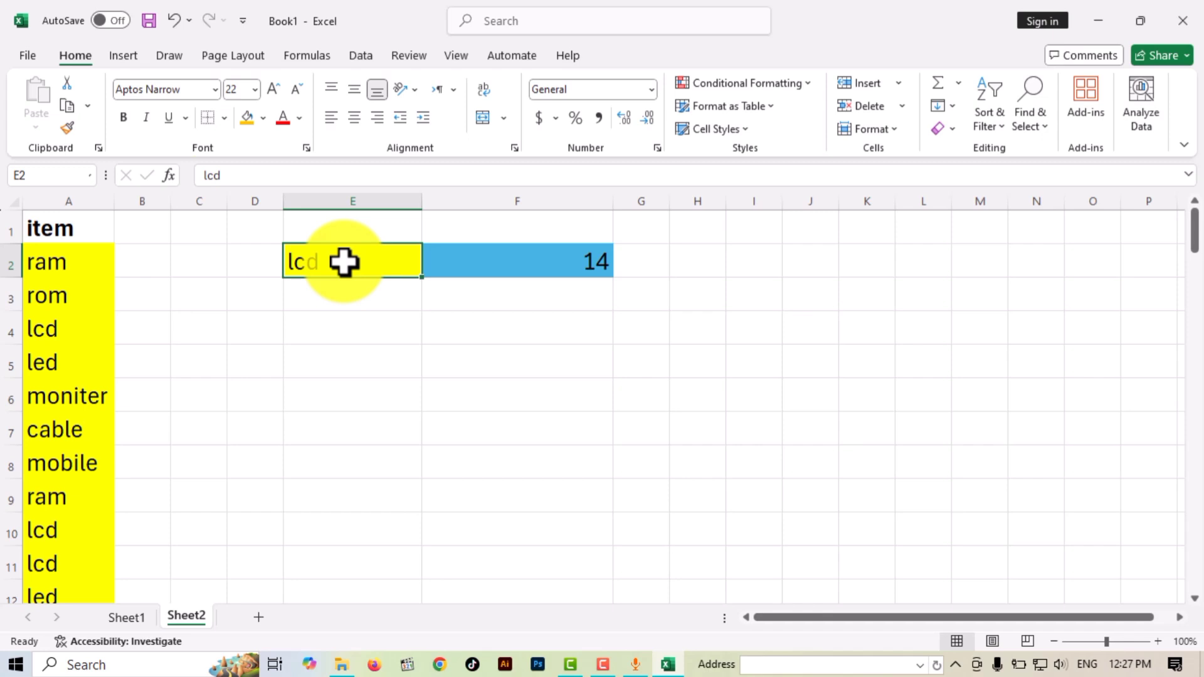
left_click(346, 329)
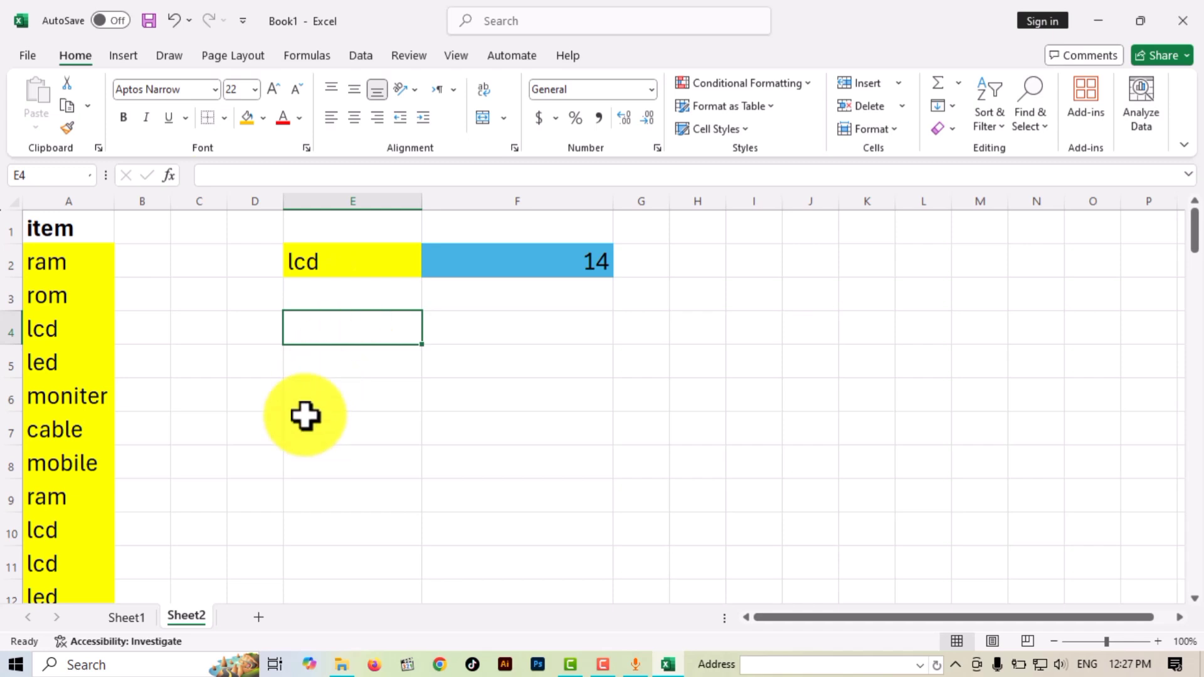
left_click(278, 392)
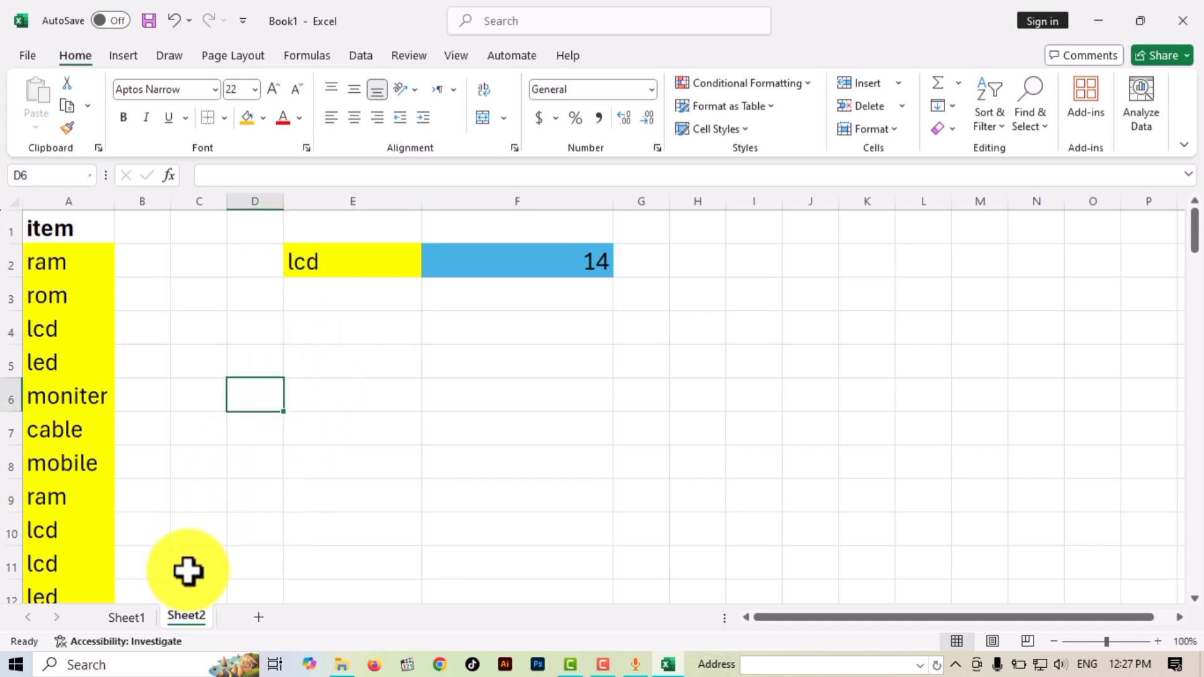
Add countifs in A5 of Sheet1, below the other function names
left_click(133, 616)
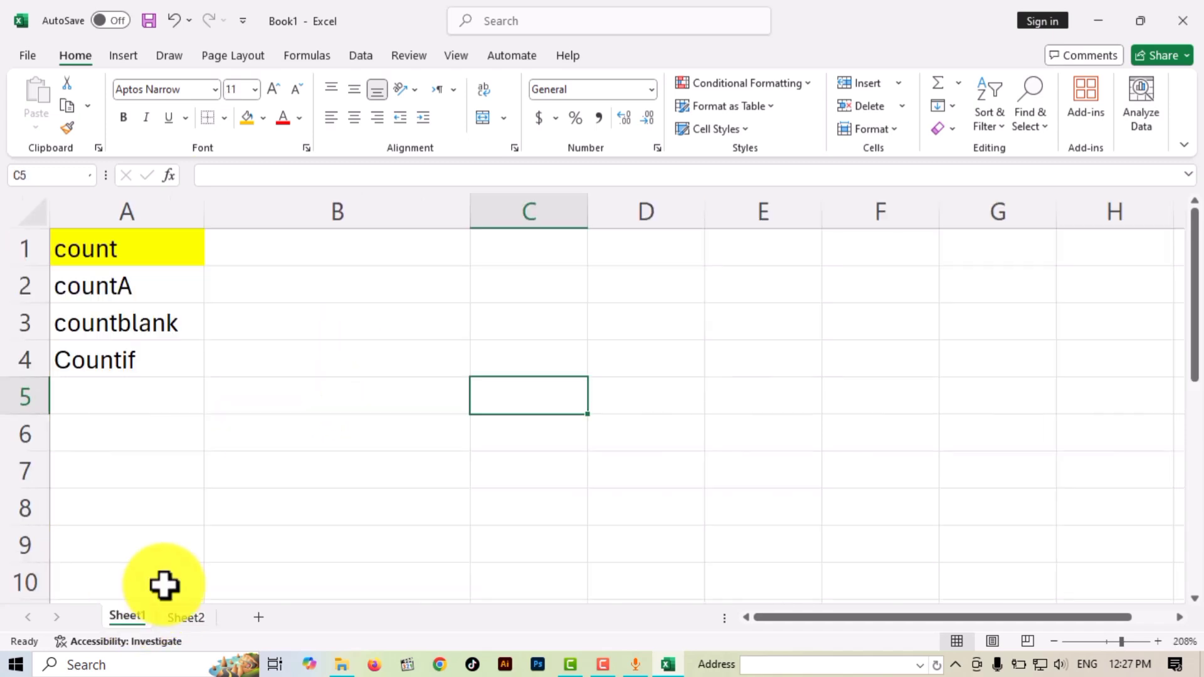
left_click(130, 399)
type("countifs")
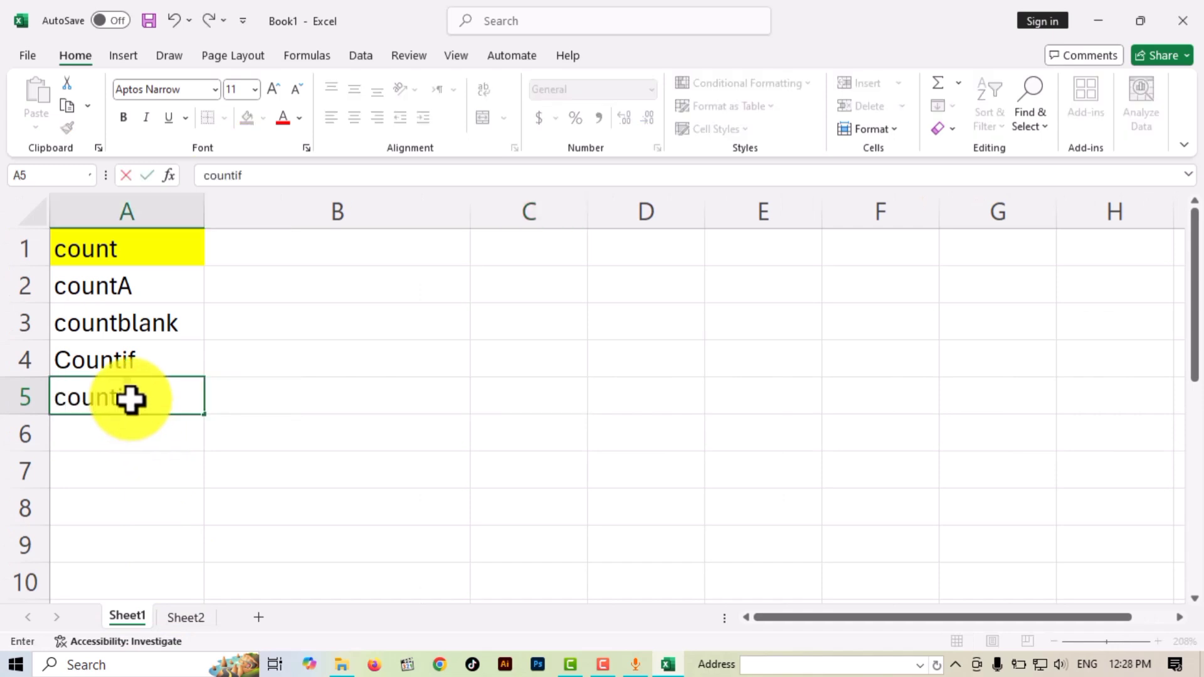
left_click(216, 461)
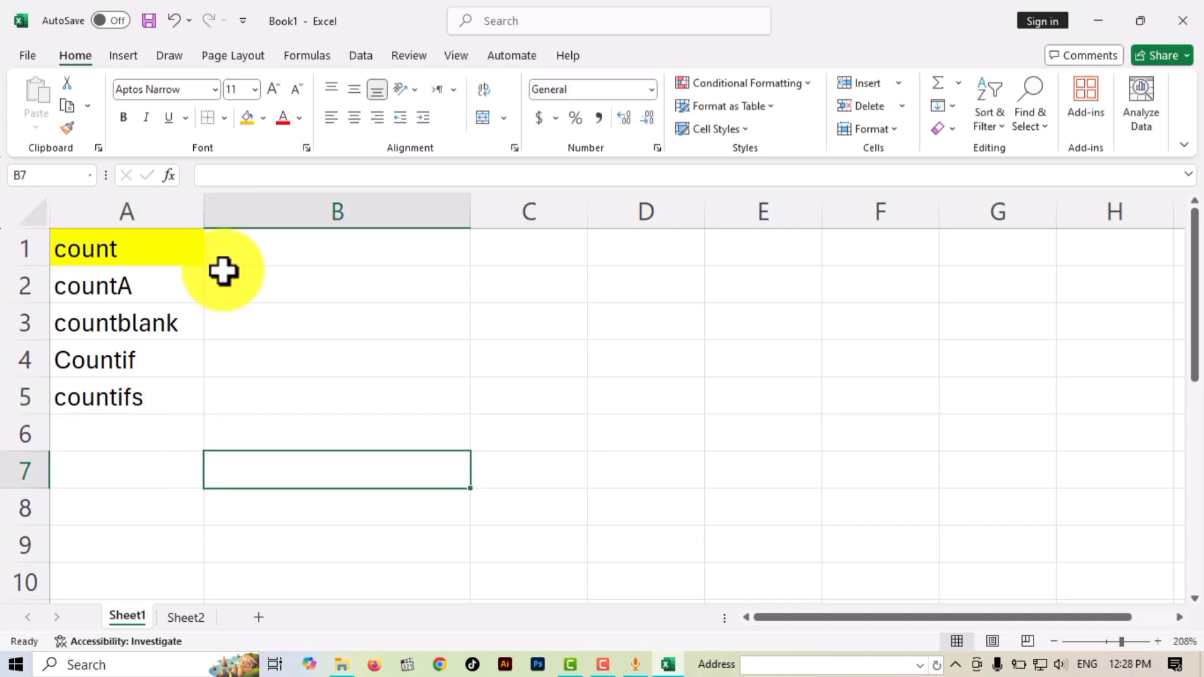
Return to Sheet2 and select B2 beside the first item
left_click(667, 664)
left_click(669, 664)
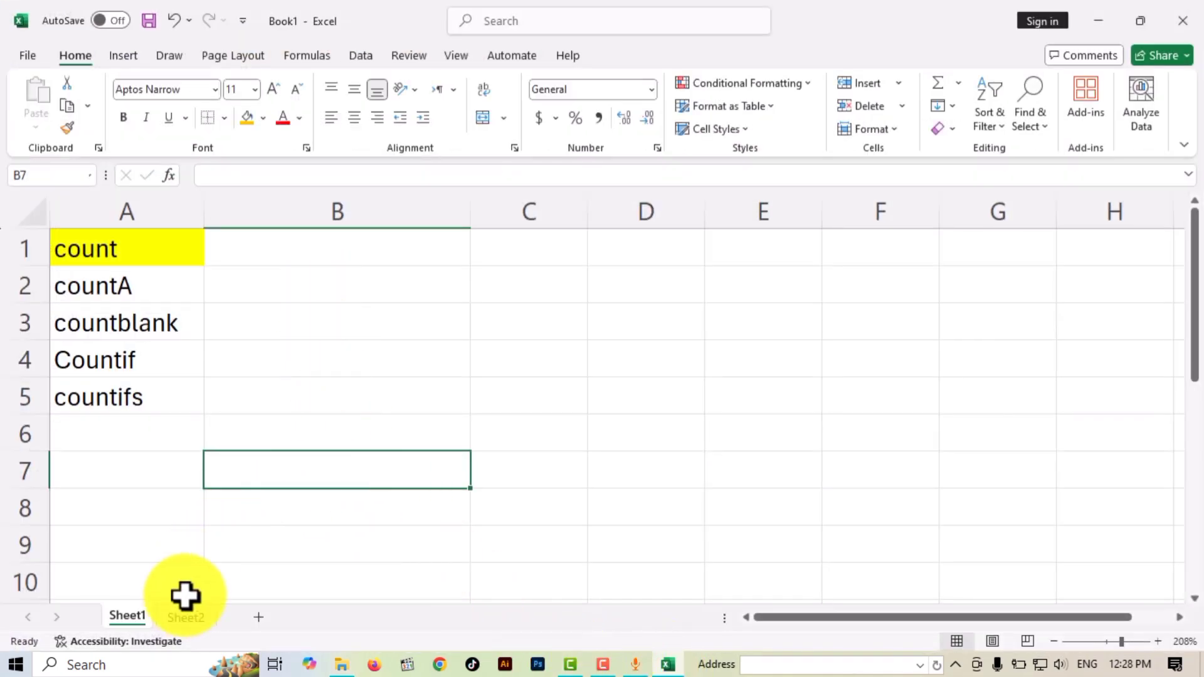
left_click(184, 619)
left_click(150, 259)
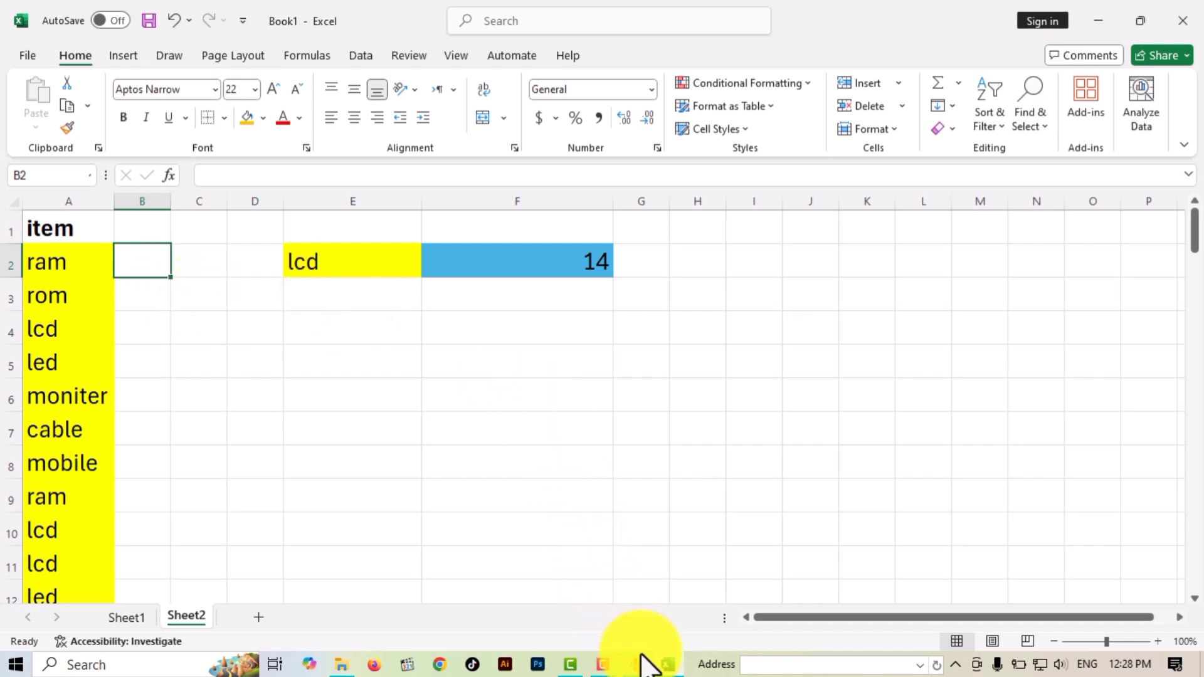
left_click(608, 666)
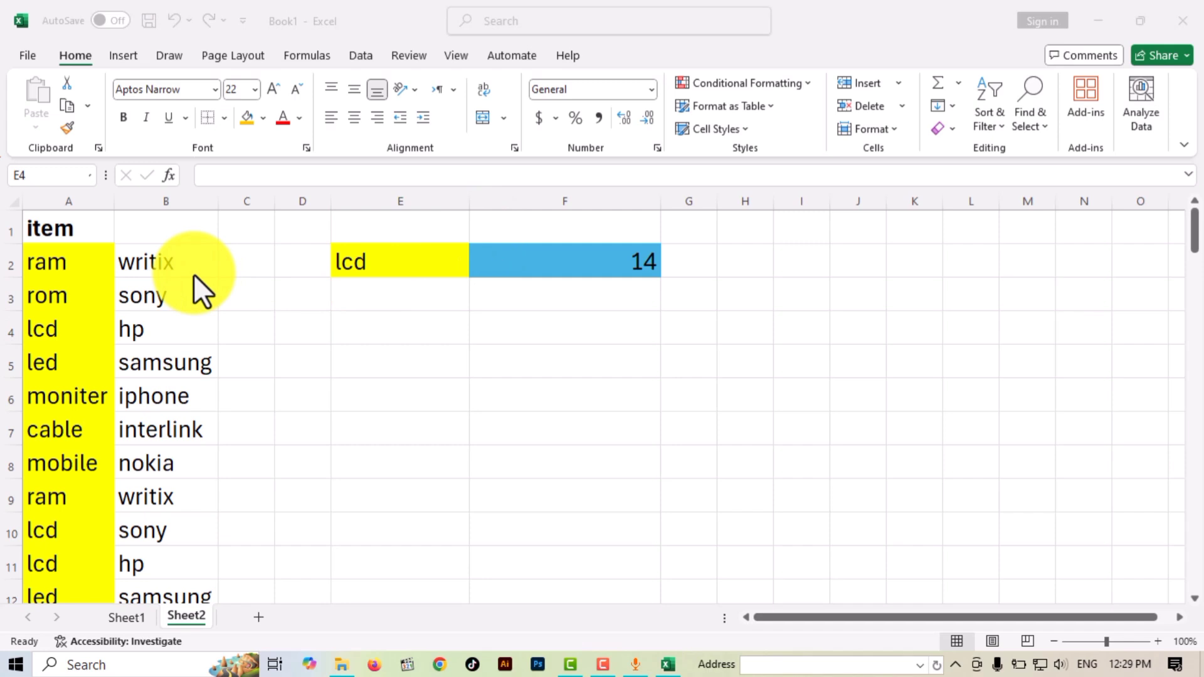
left_click(614, 336)
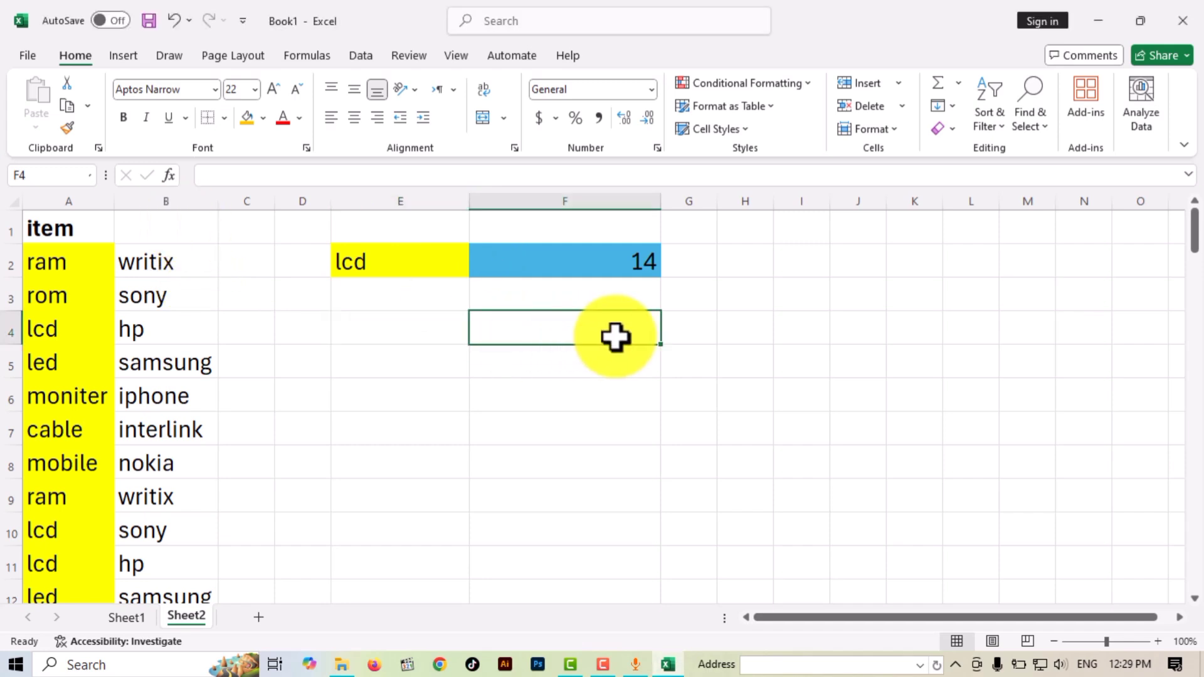
left_click(688, 333)
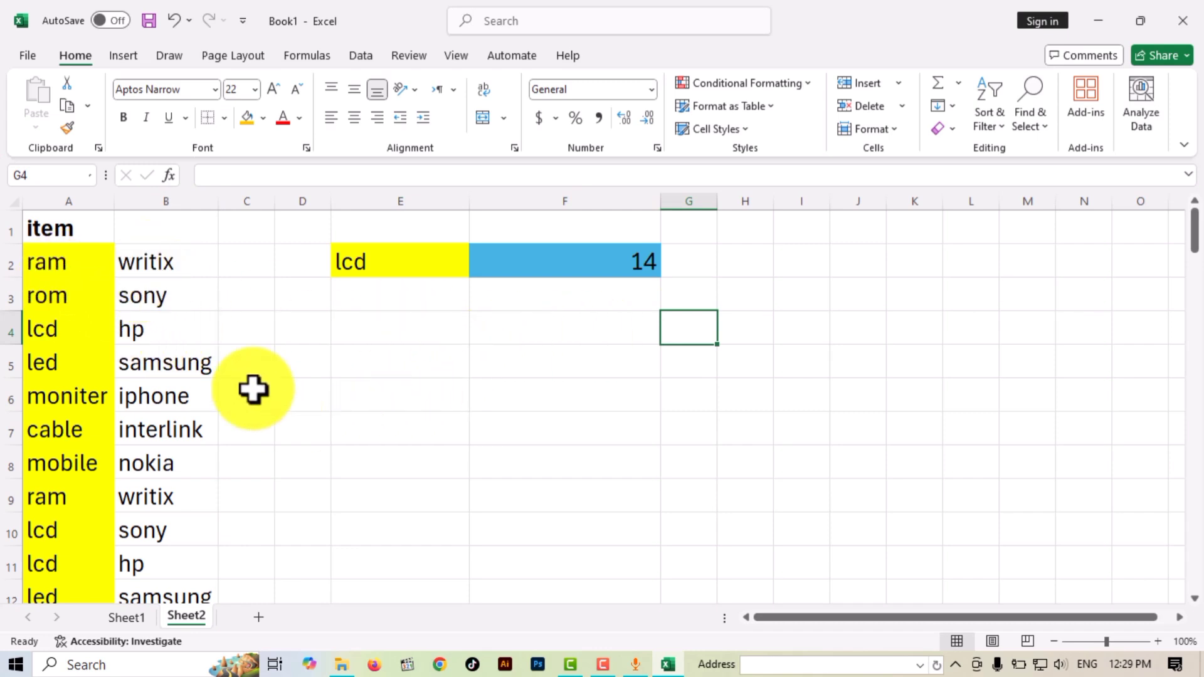
Fill the brand nokia from B8 down through B12
left_click(181, 499)
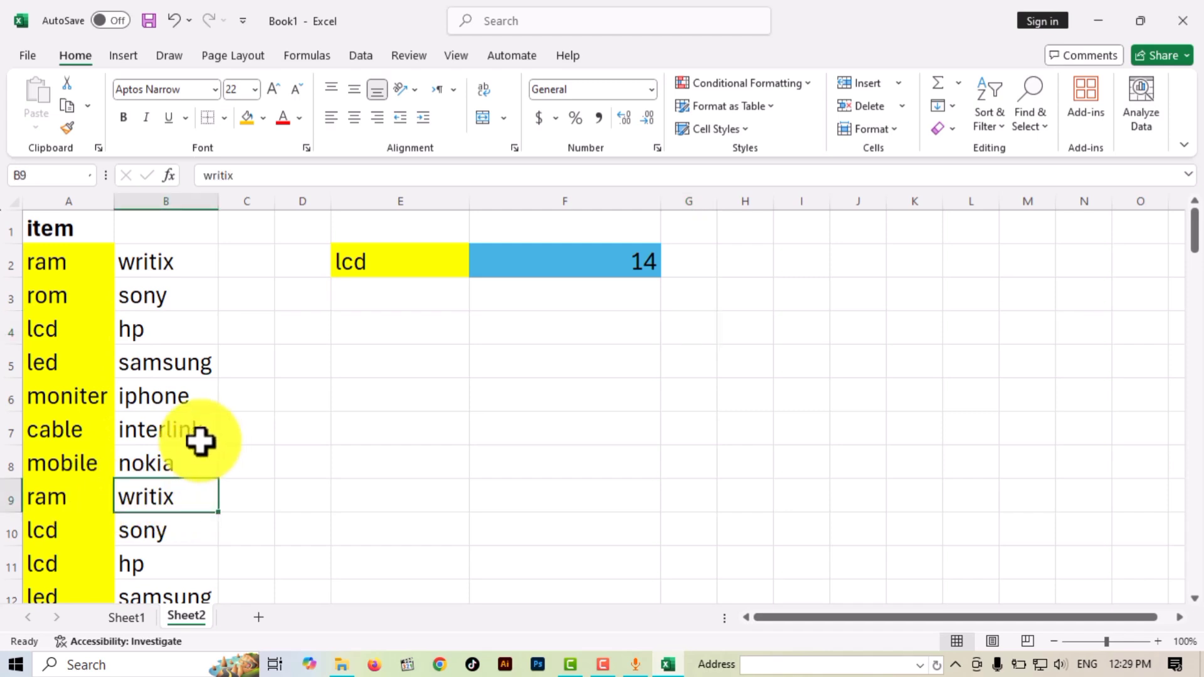
left_click(188, 464)
left_click_drag(218, 509, 222, 542)
left_click(191, 509)
left_click_drag(303, 508, 326, 489)
left_click(357, 462)
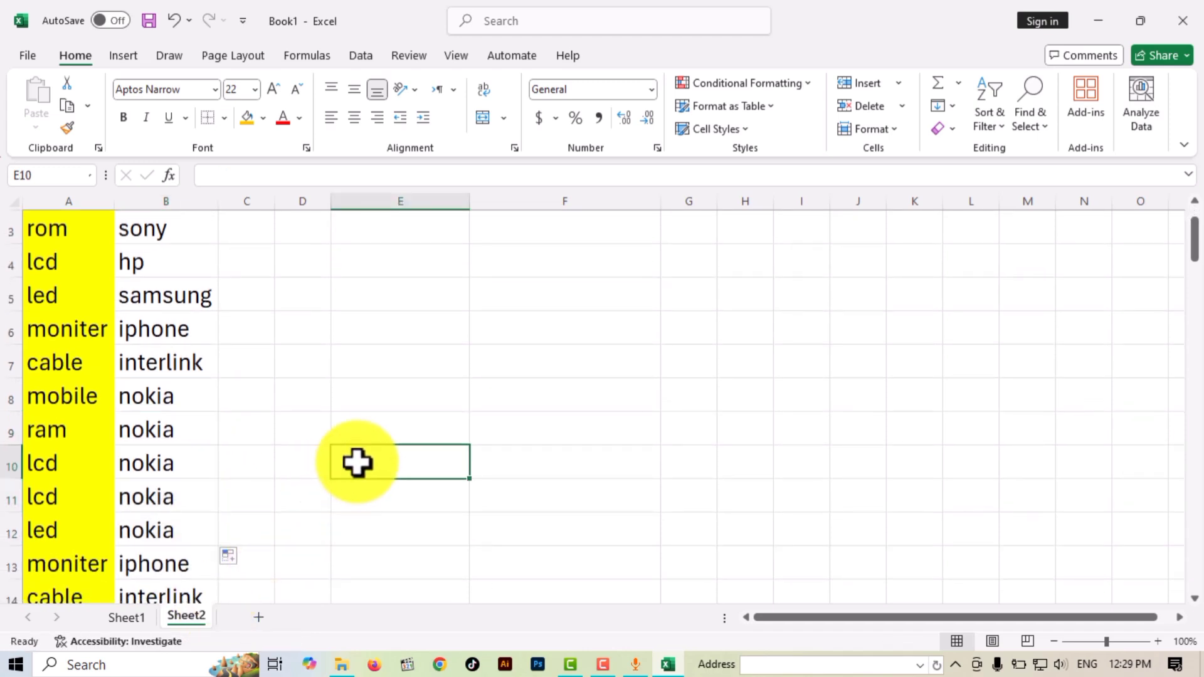
Select the brands from B2 downward and auto-fill them down the rest of column B
scroll(345, 452, "up", 1)
left_click_drag(182, 264, 203, 526)
double_click(219, 547)
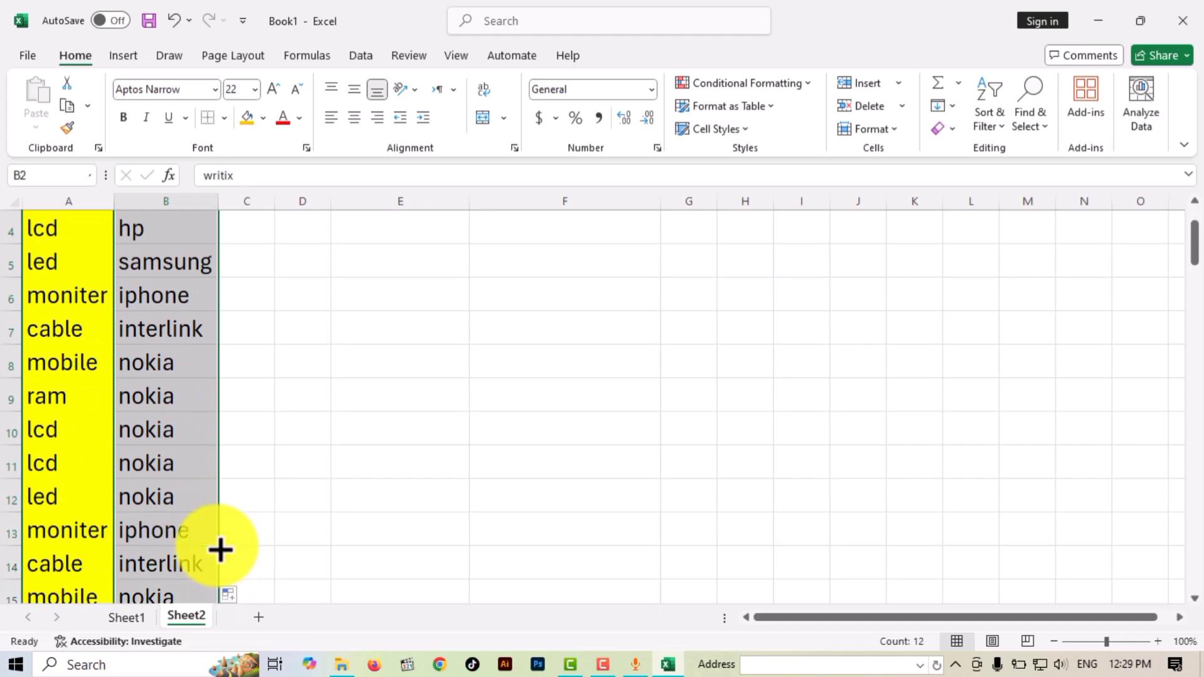
scroll(282, 505, "up", 1)
left_click(479, 447)
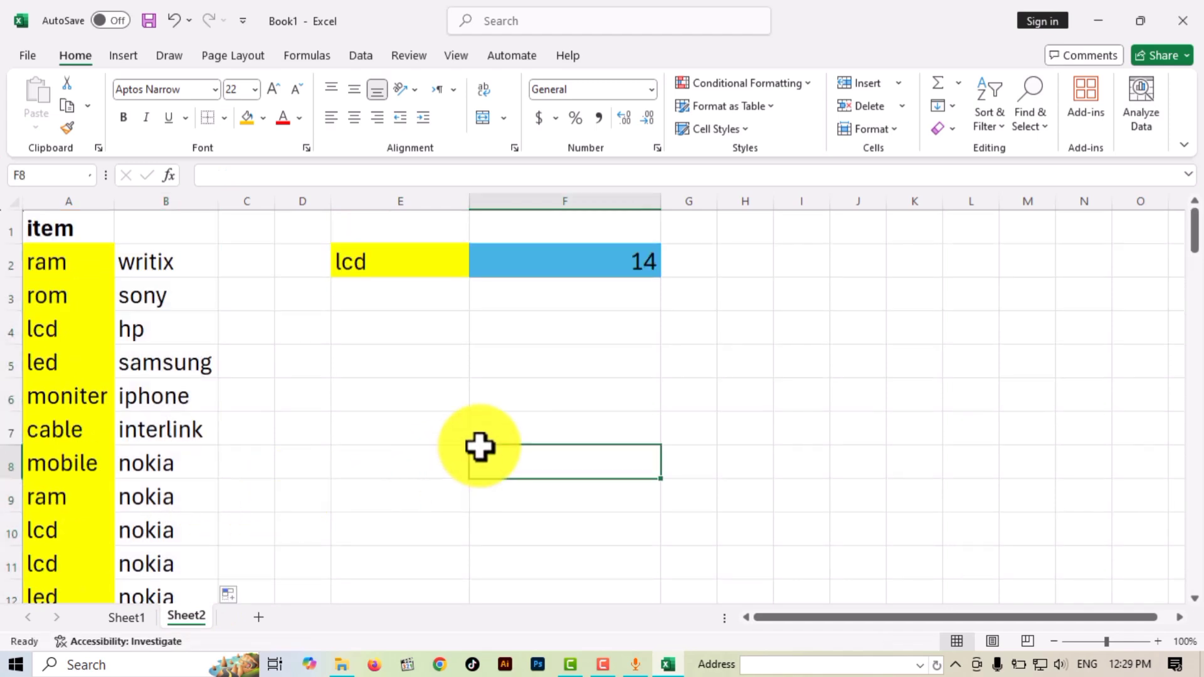
Begin a COUNTIFS formula in G5 of Sheet2, correcting the misspelled function name and opening its argument list
left_click(537, 360)
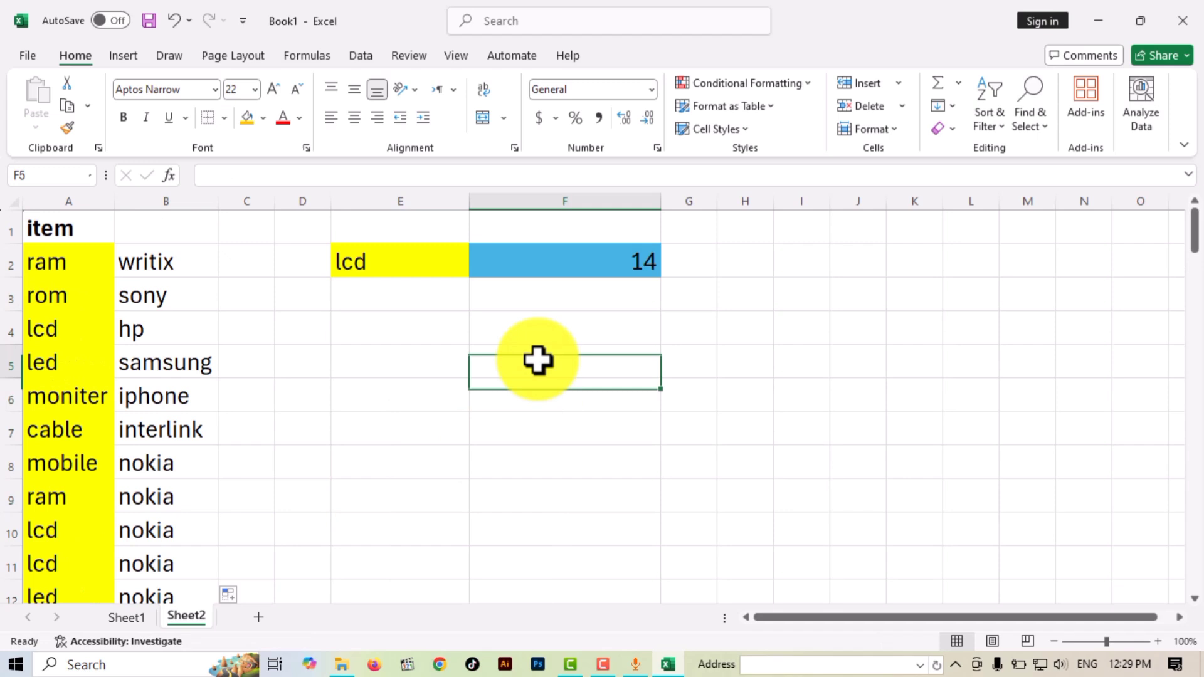
left_click(686, 367)
type("=c")
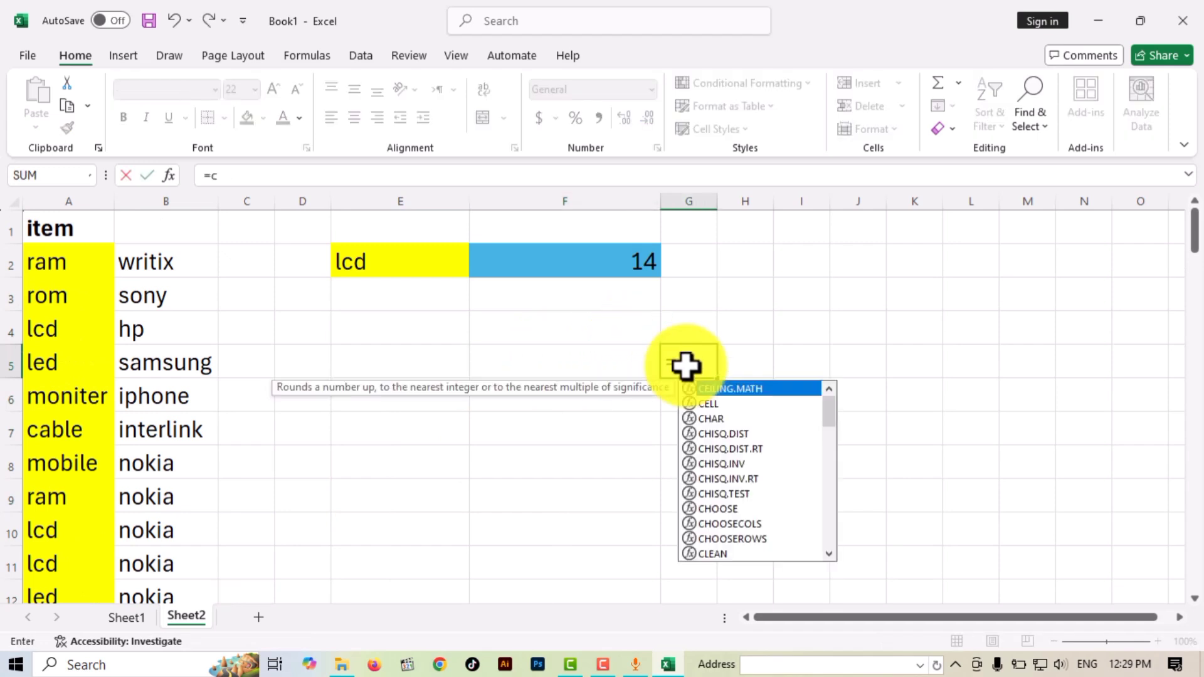
type("ounifs")
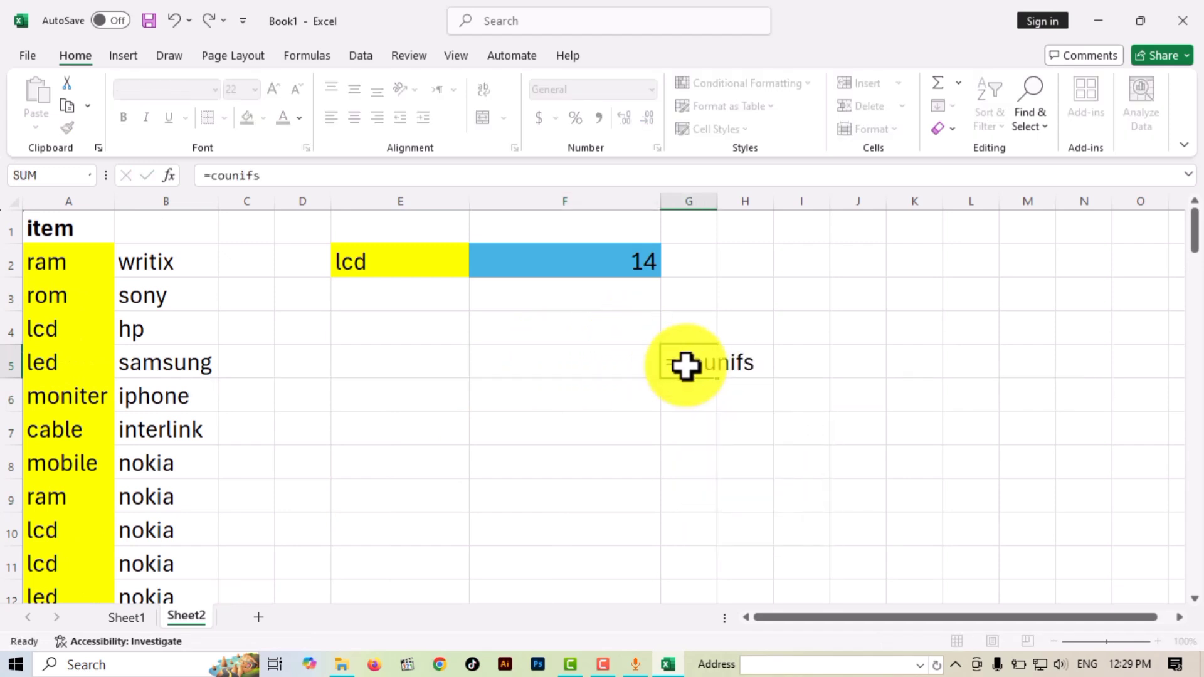
key("Tab")
left_click(687, 370)
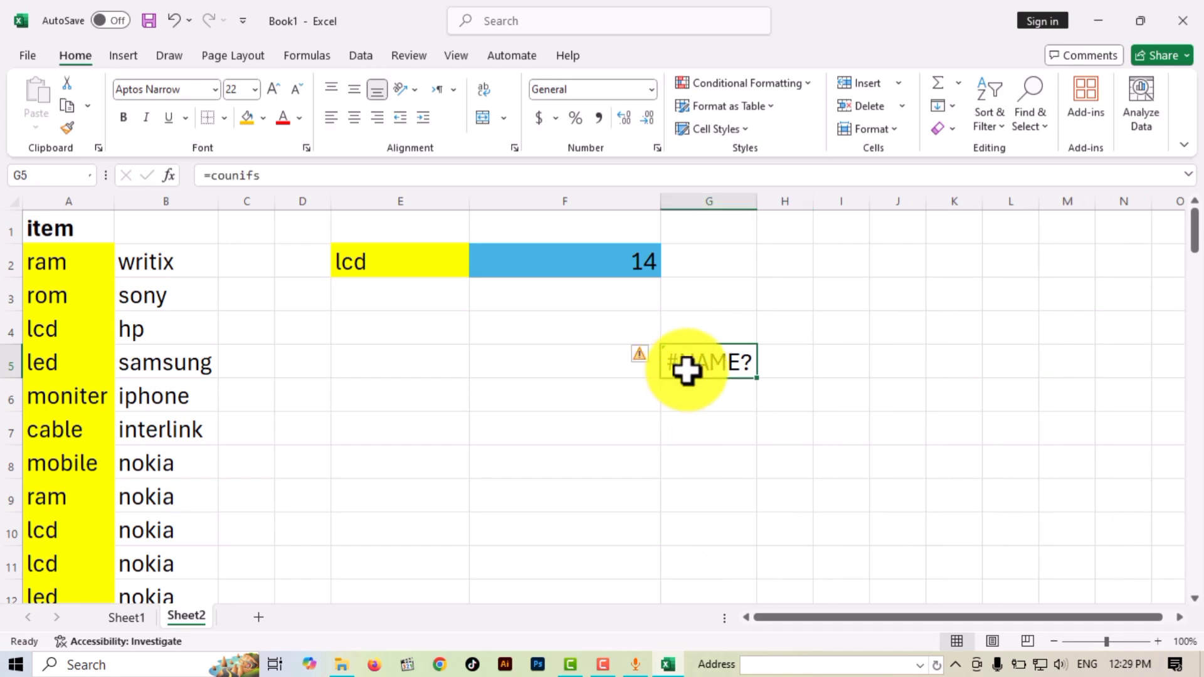
double_click(703, 364)
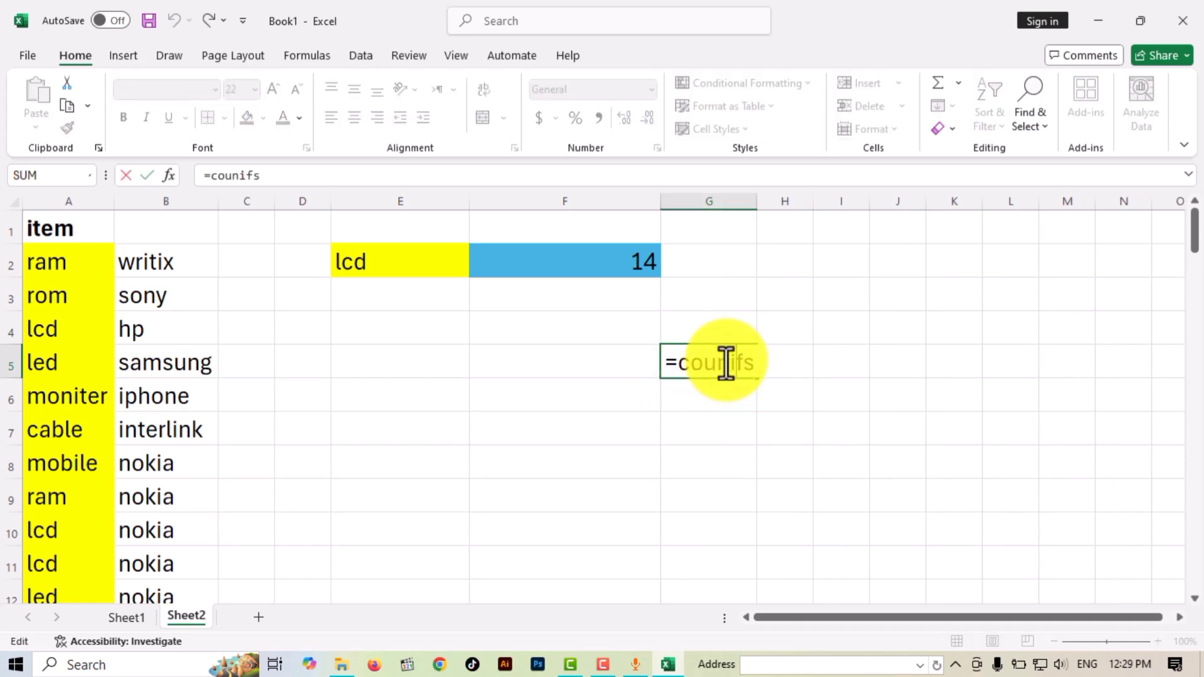
type("t")
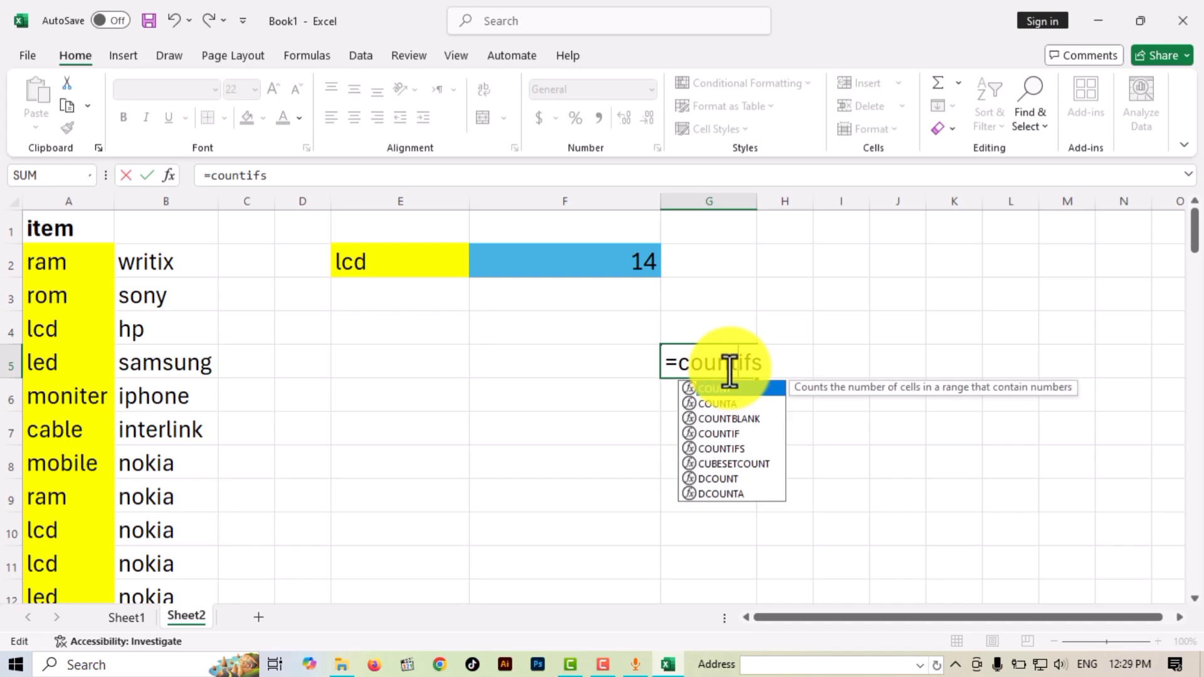
left_click(773, 366)
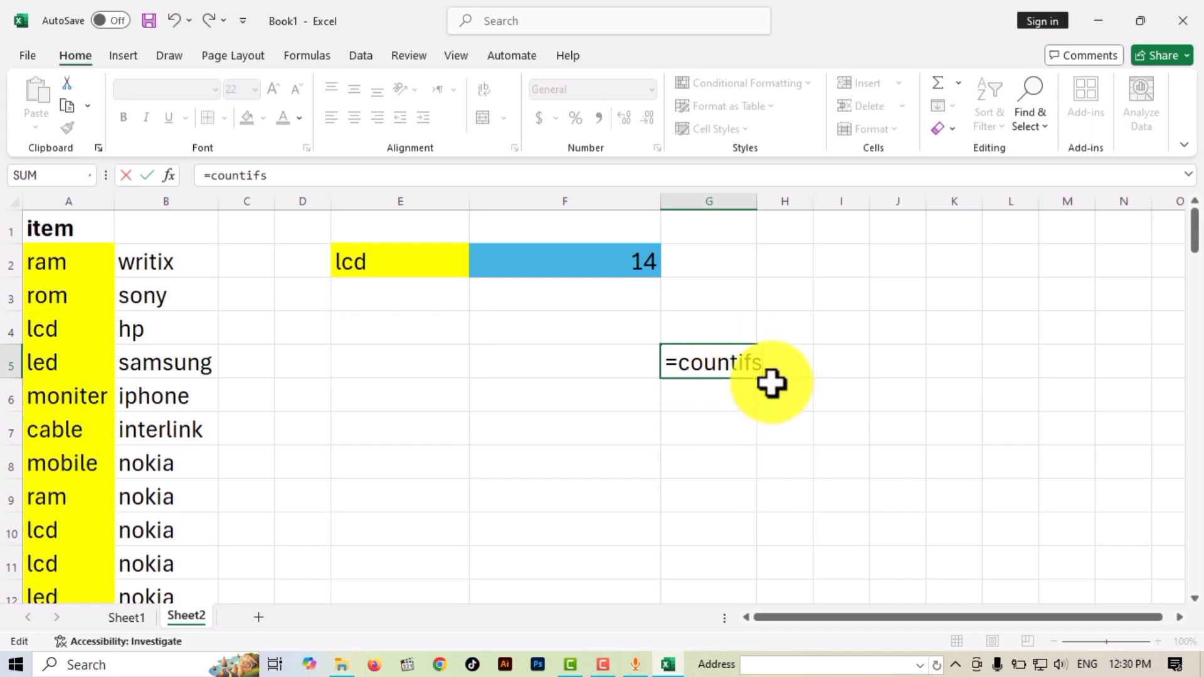
type("(")
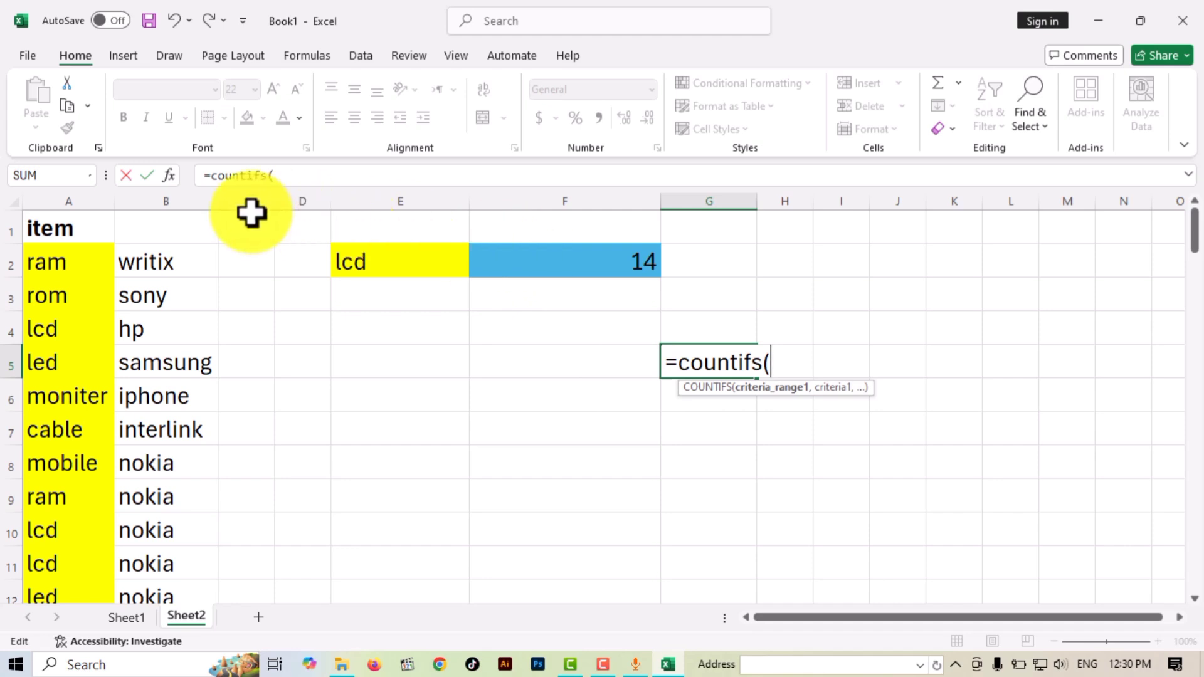
Give the COUNTIFS formula column A as its first criteria range with "ram" as the criterion, removing any stray characters
left_click(74, 199)
left_click(74, 195)
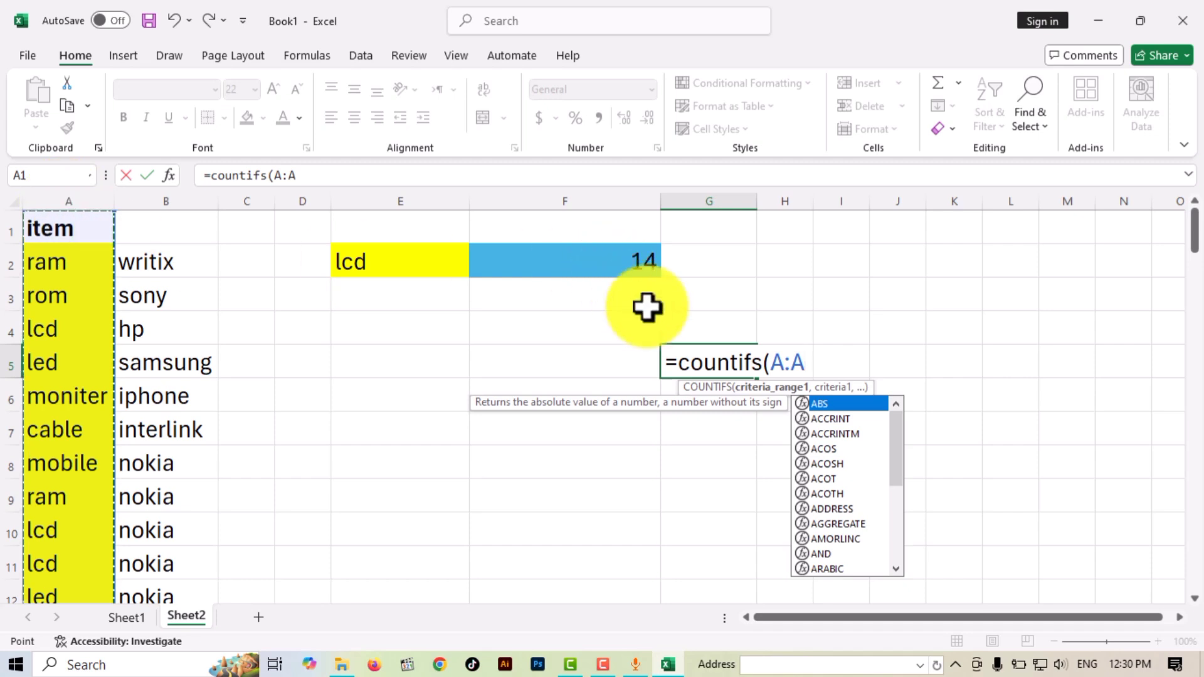
type(",\"r")
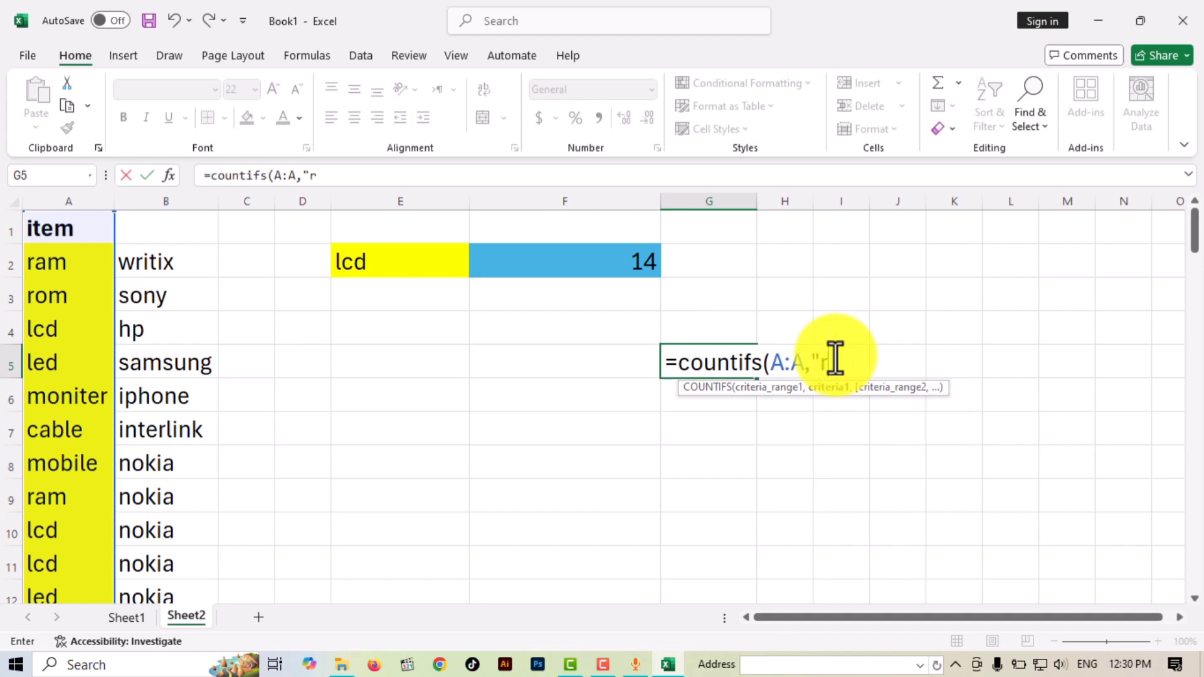
type("am|\\\\\\\\\\\\\\\\\\\\\\\\\\\\\\\\\\\\")
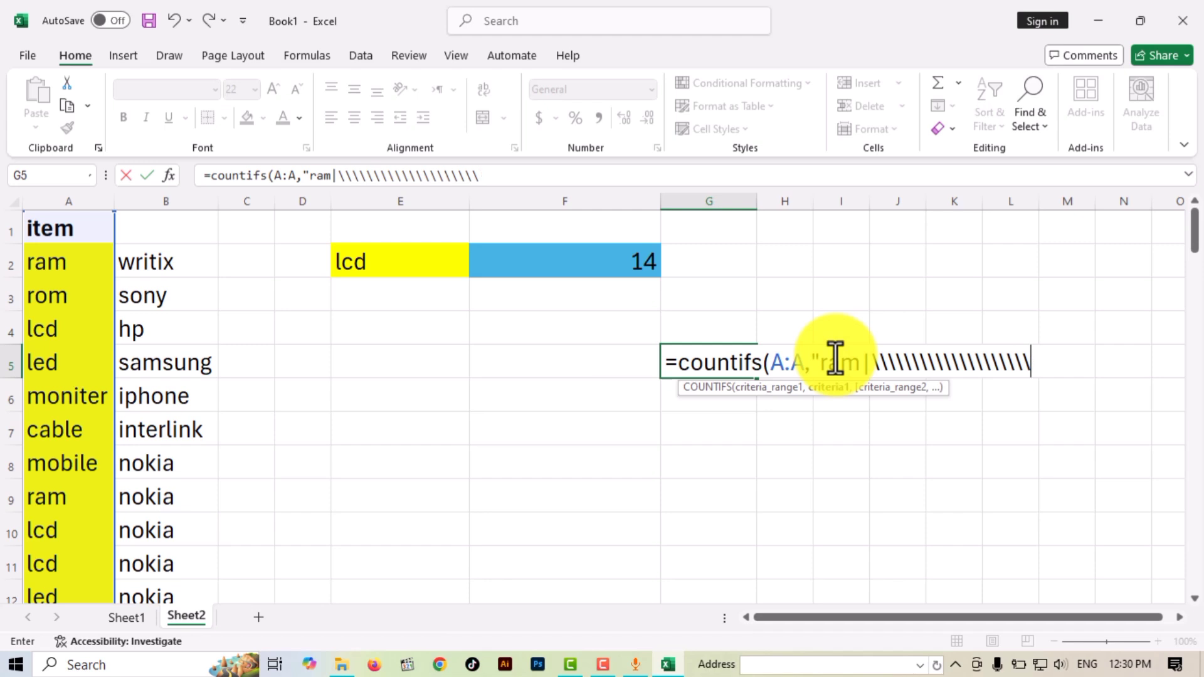
key("BackSpace")
key("BackSpace")
key("BackSpace")
key("BackSpace")
key("BackSpace")
key("BackSpace")
key("BackSpace")
key("BackSpace")
key("BackSpace")
key("BackSpace")
key("BackSpace")
key("BackSpace")
key("BackSpace")
key("BackSpace")
key("BackSpace")
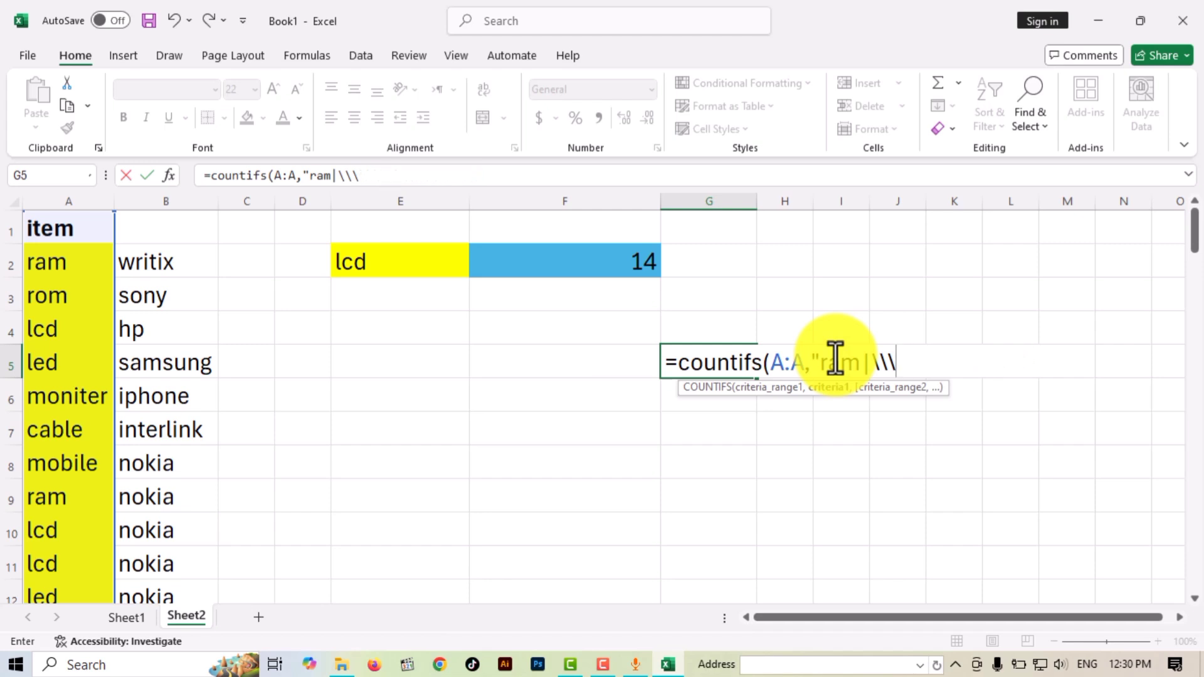
key("BackSpace")
key("BackSpace")
key("BackSpace")
type("m")
type(",")
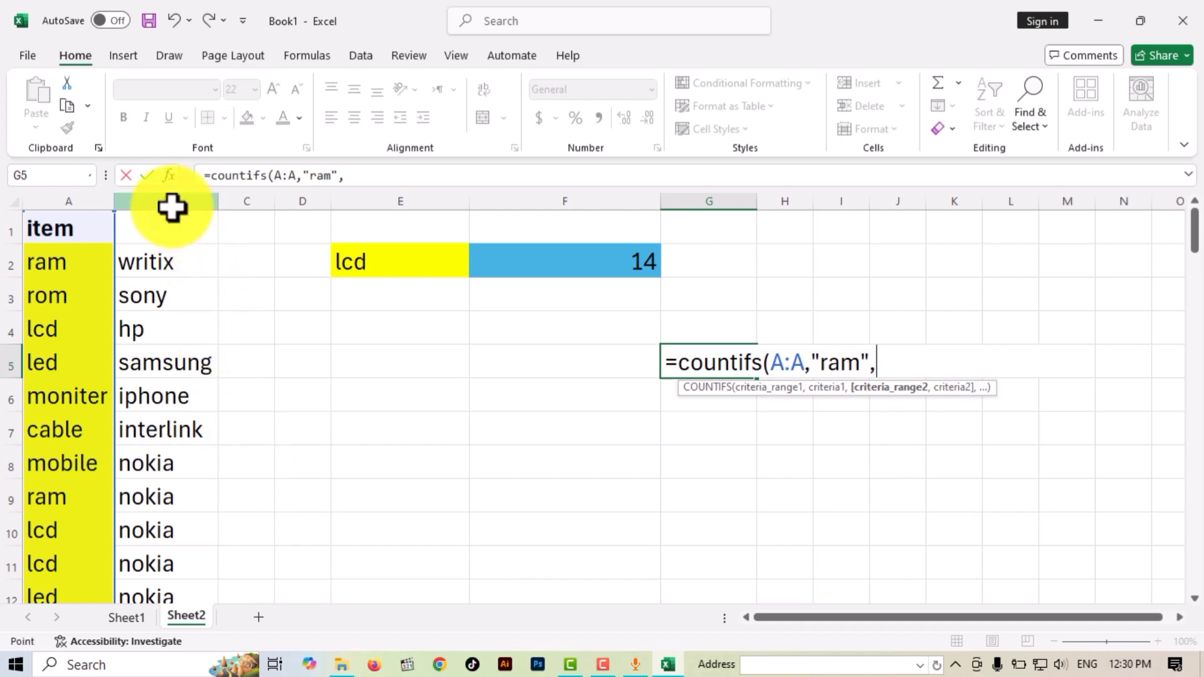
Complete the COUNTIFS formula in G5 with column B as the second criteria range and "writix" as its criterion
left_click(173, 202)
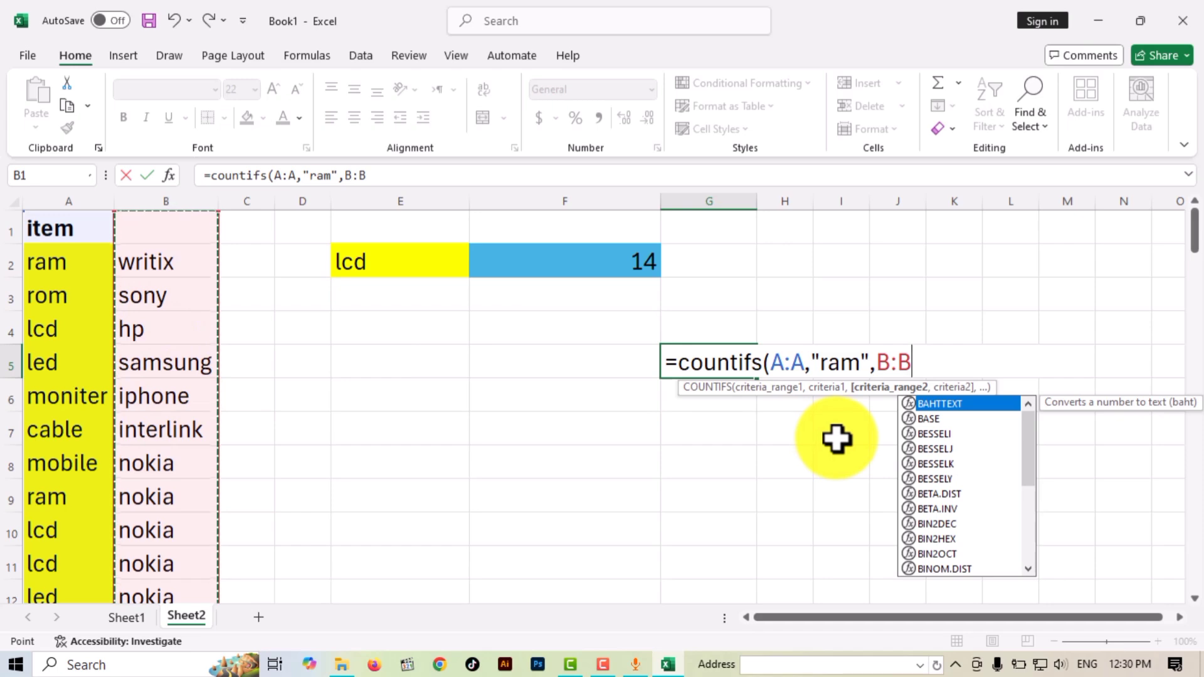
type(",")
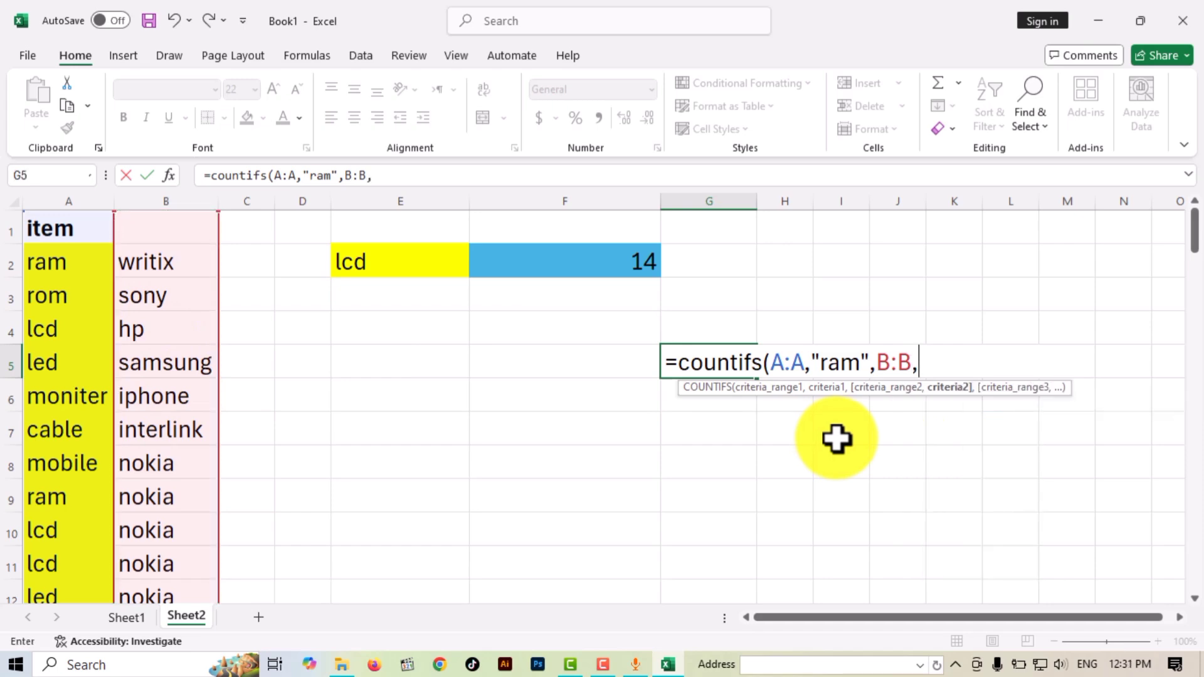
type("\"writix")
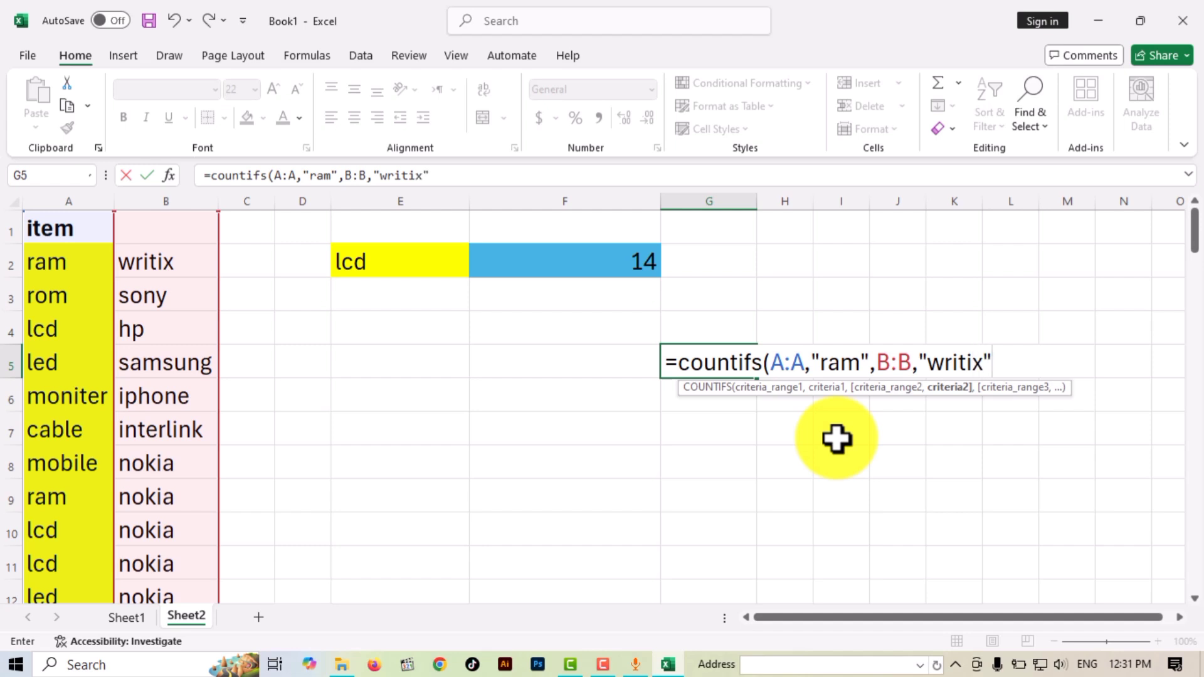
type("\")")
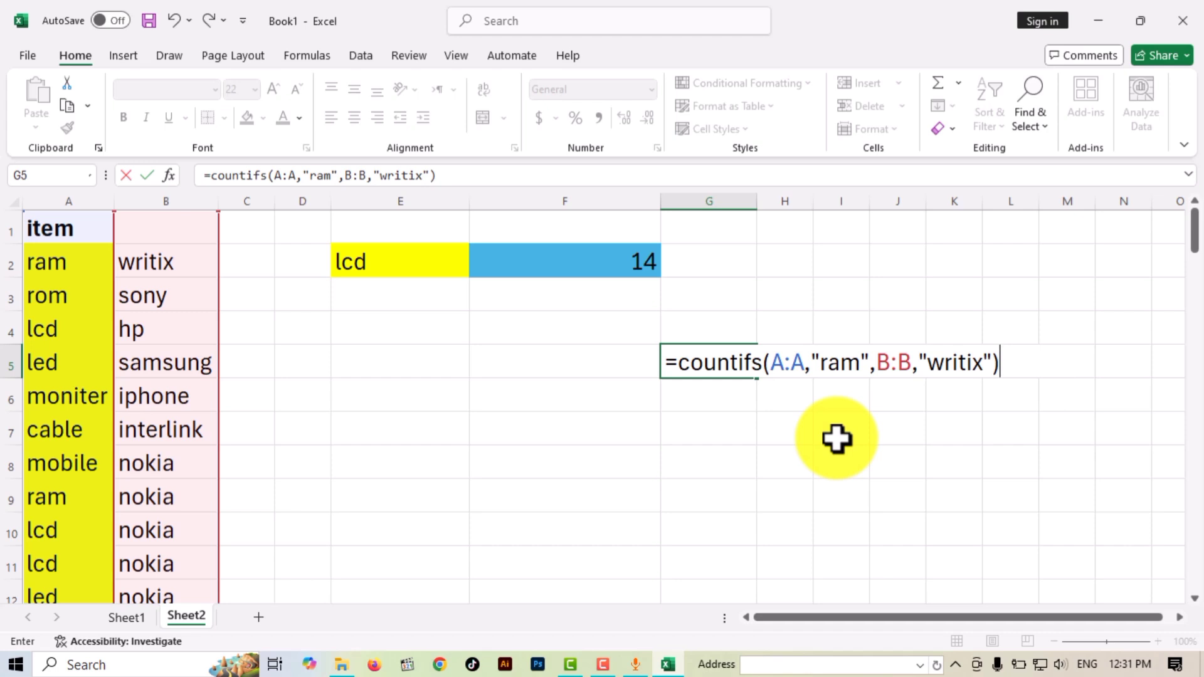
key("Return")
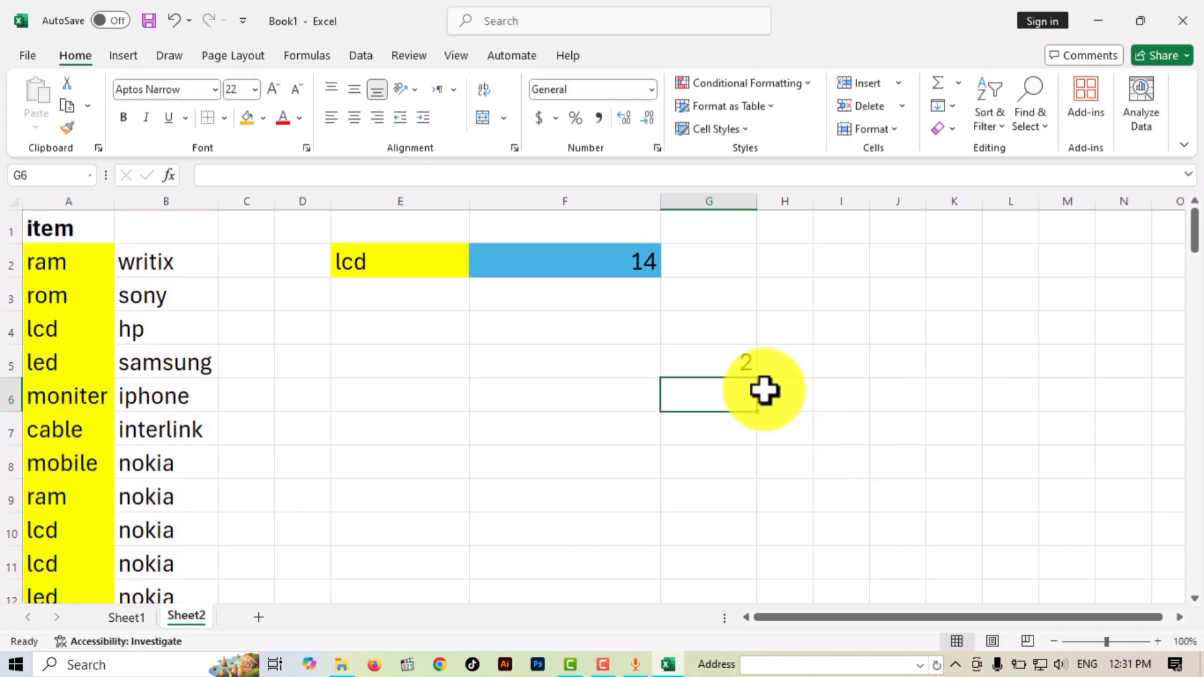
Change the brand beside the ram entry in B9 to writix and reselect the COUNTIFS result in G5
left_click(720, 359)
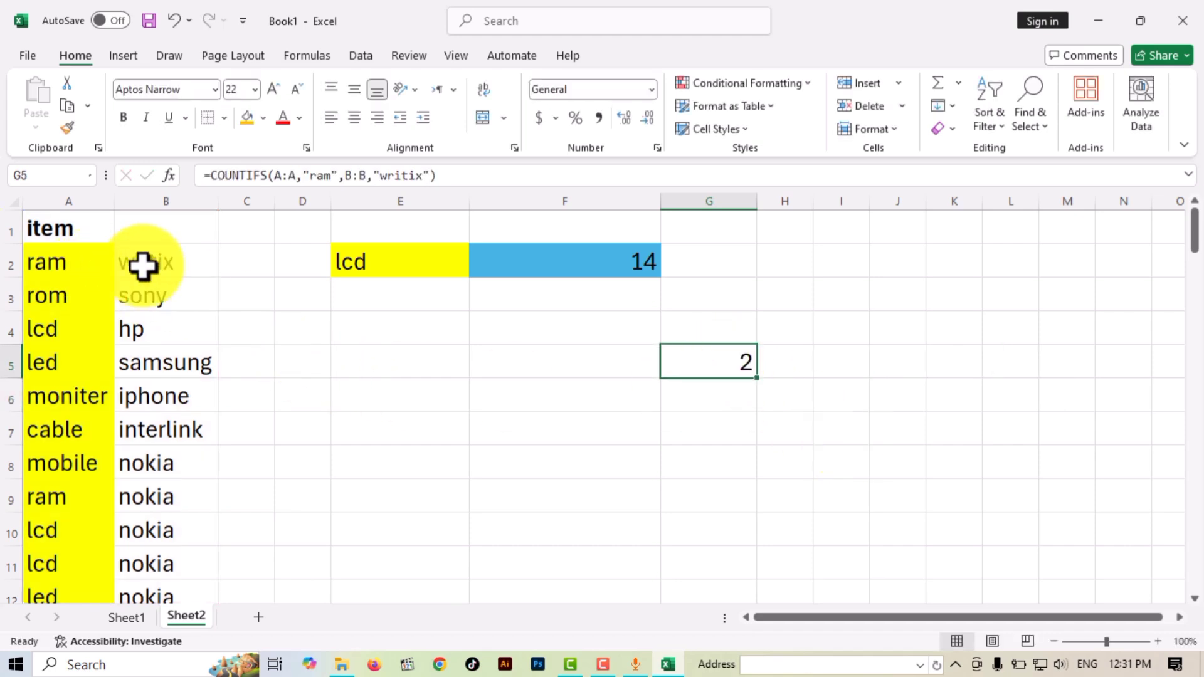
scroll(121, 467, "down", 1)
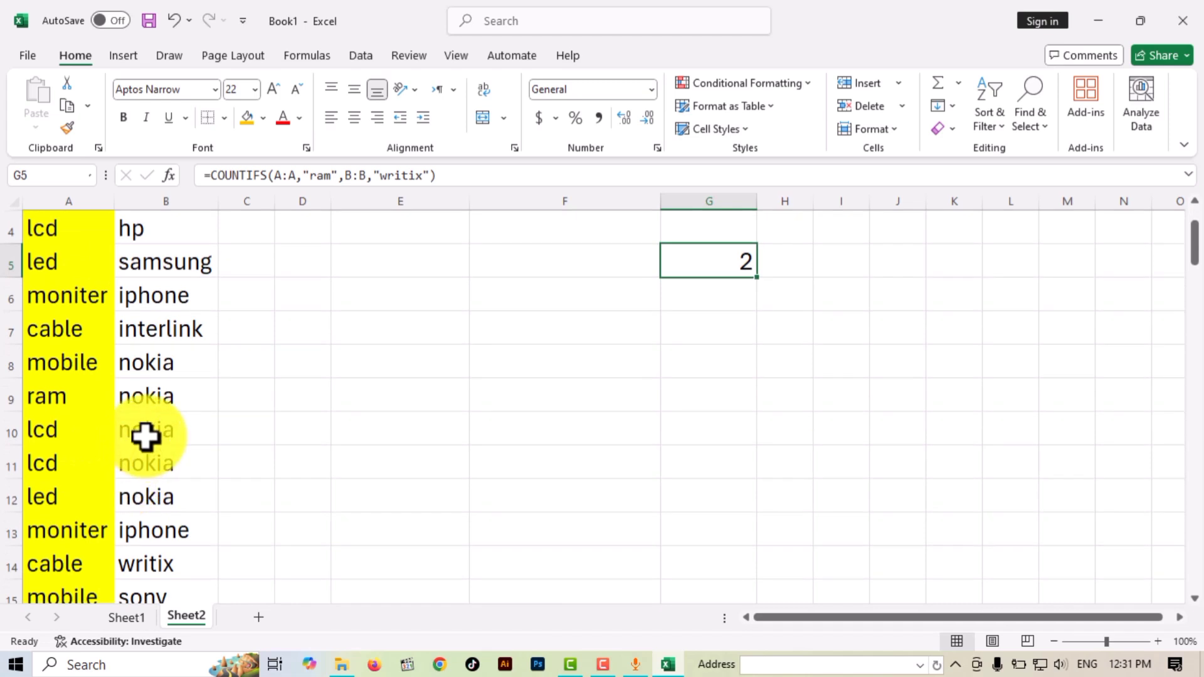
left_click(160, 403)
type("writix")
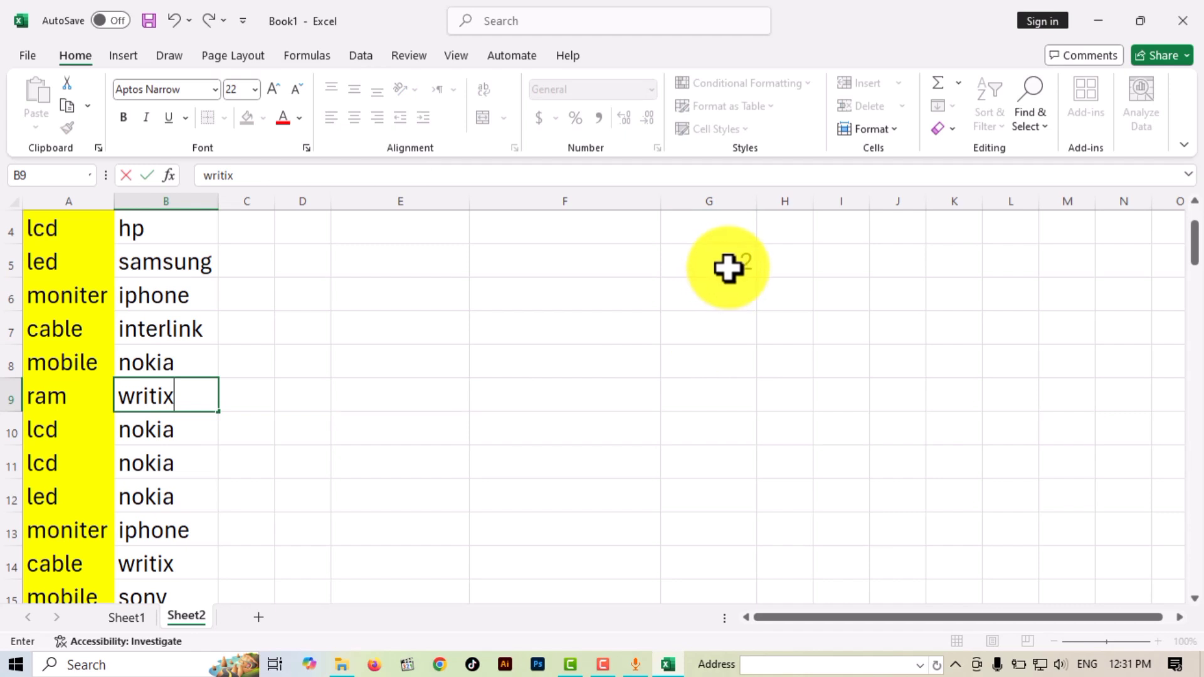
key("Return")
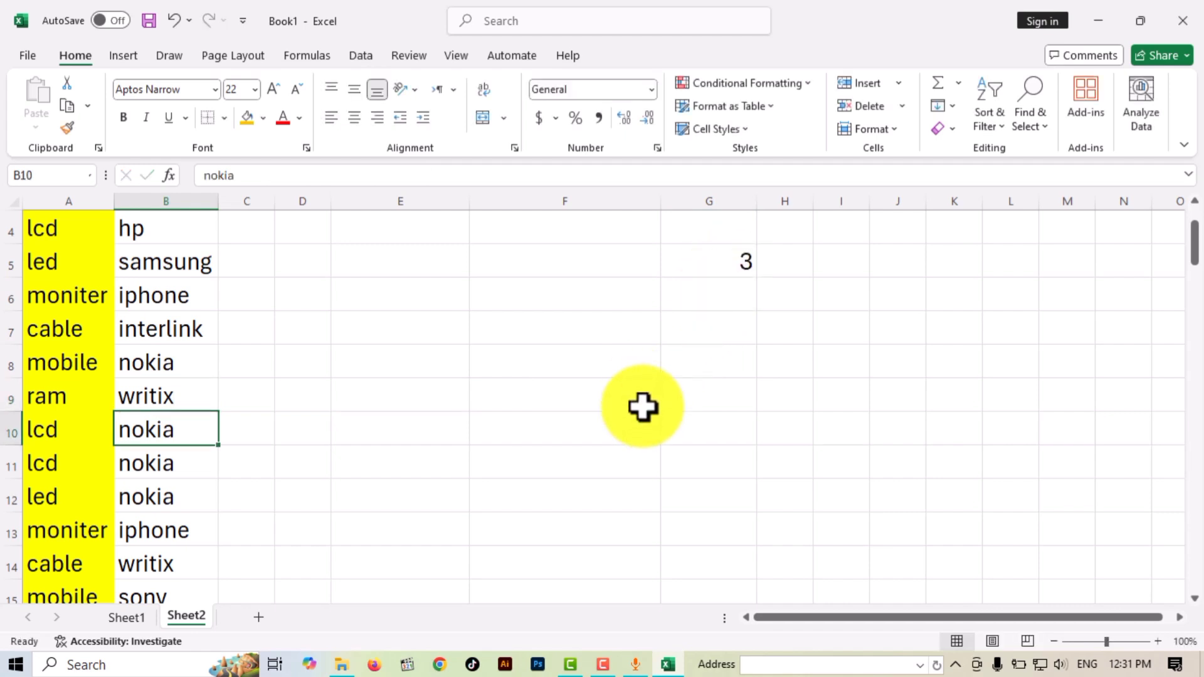
left_click(705, 266)
scroll(693, 319, "up", 1)
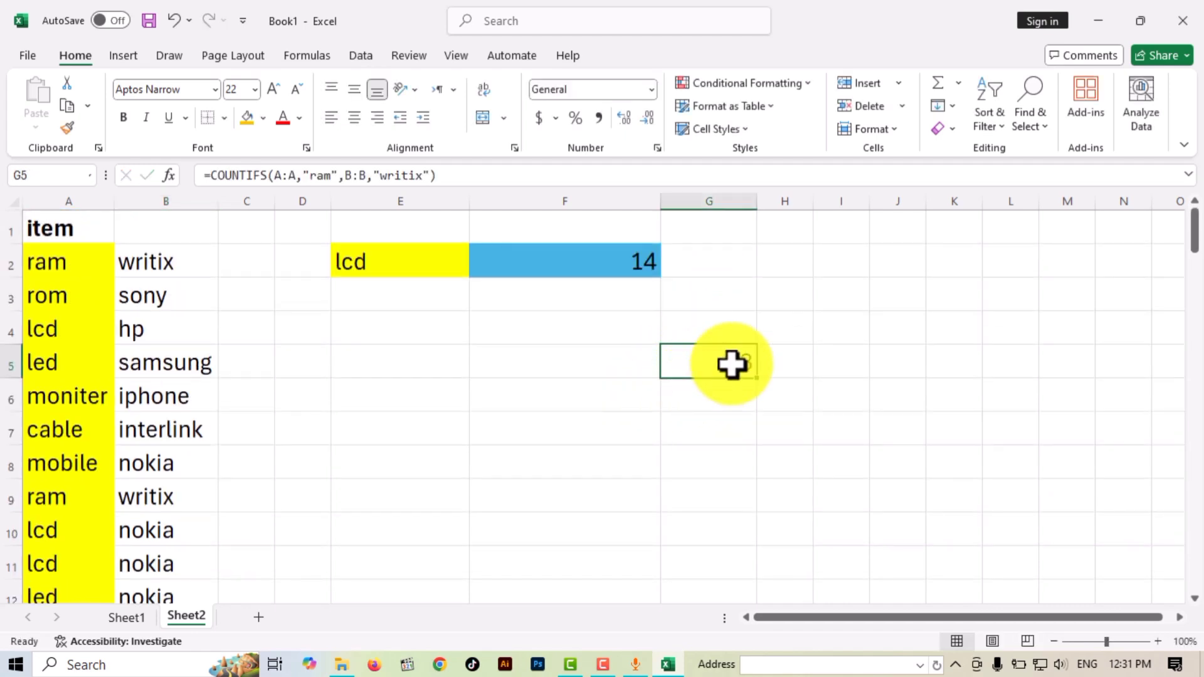
Shade the empty cells E5 and F5 beside the COUNTIFS result with an orange fill
left_click_drag(430, 375, 585, 366)
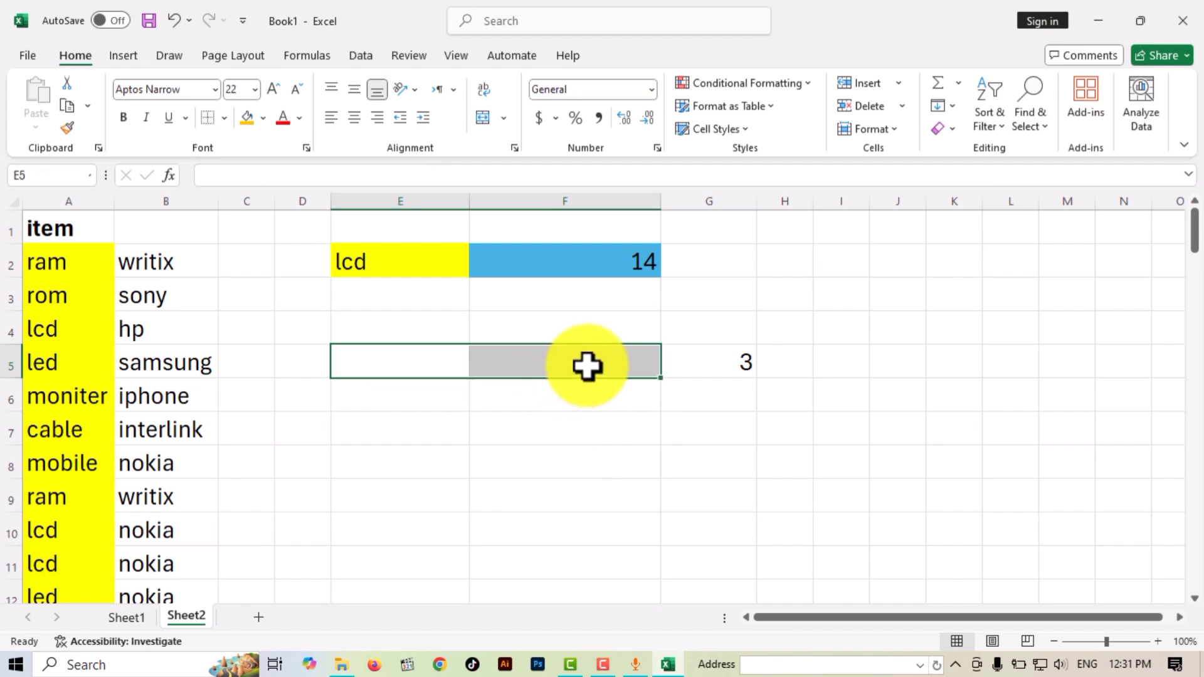
left_click(247, 120)
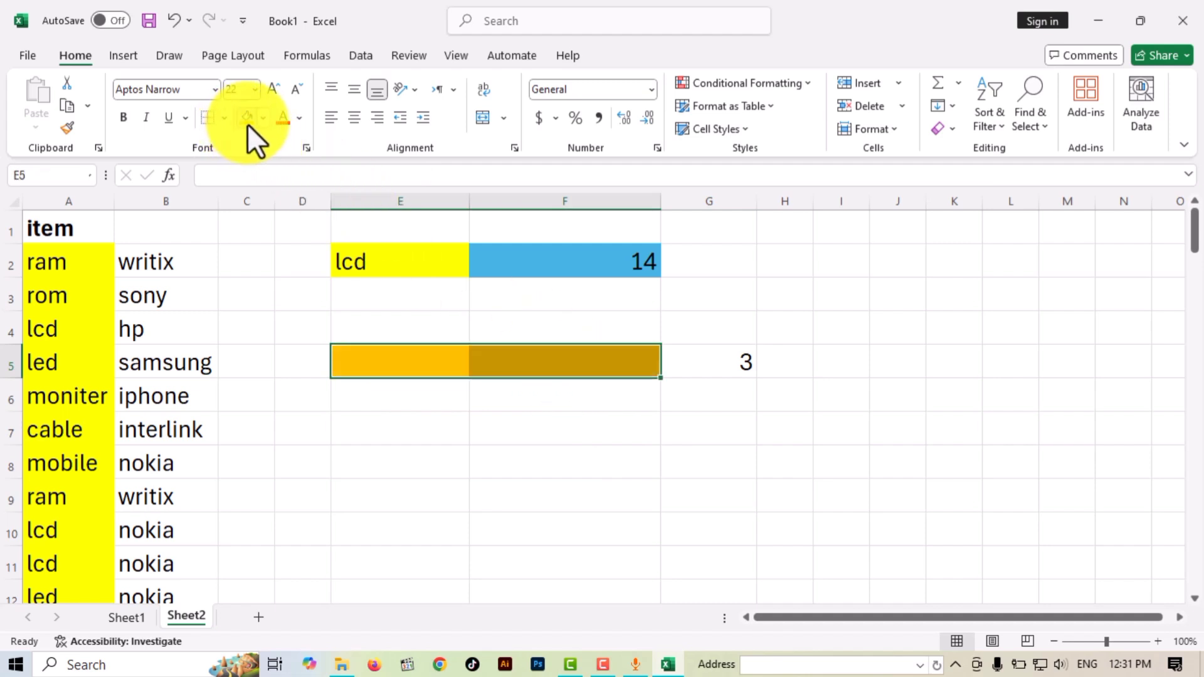
left_click(519, 404)
left_click(424, 364)
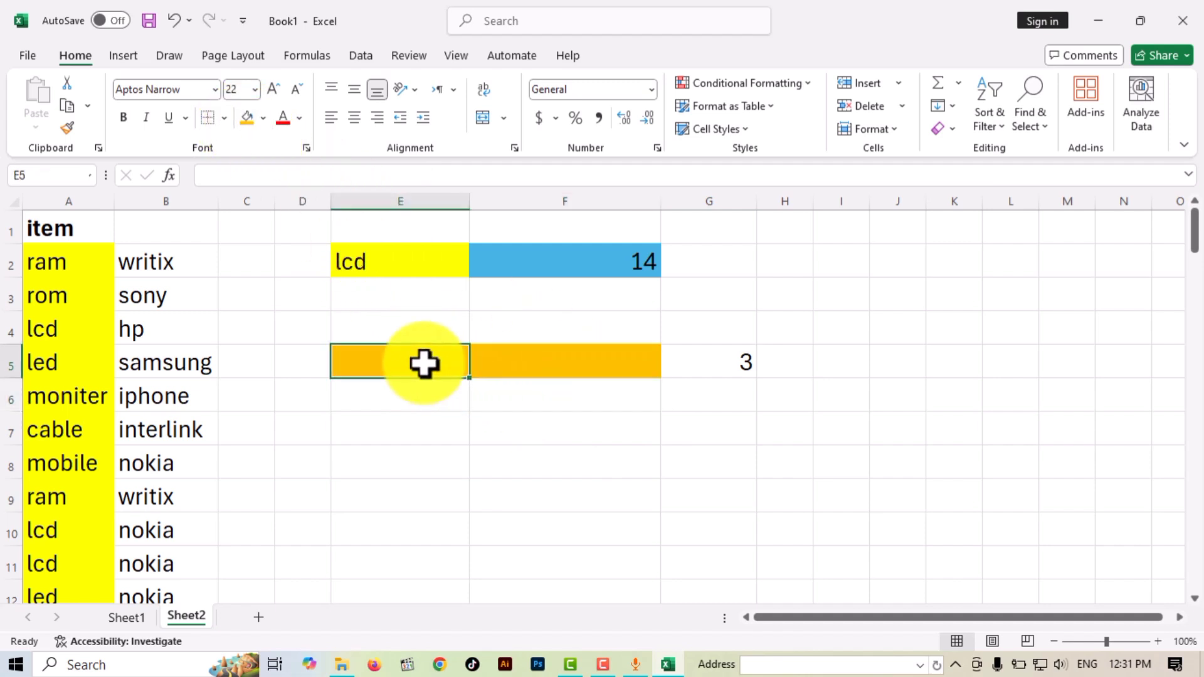
left_click(521, 366)
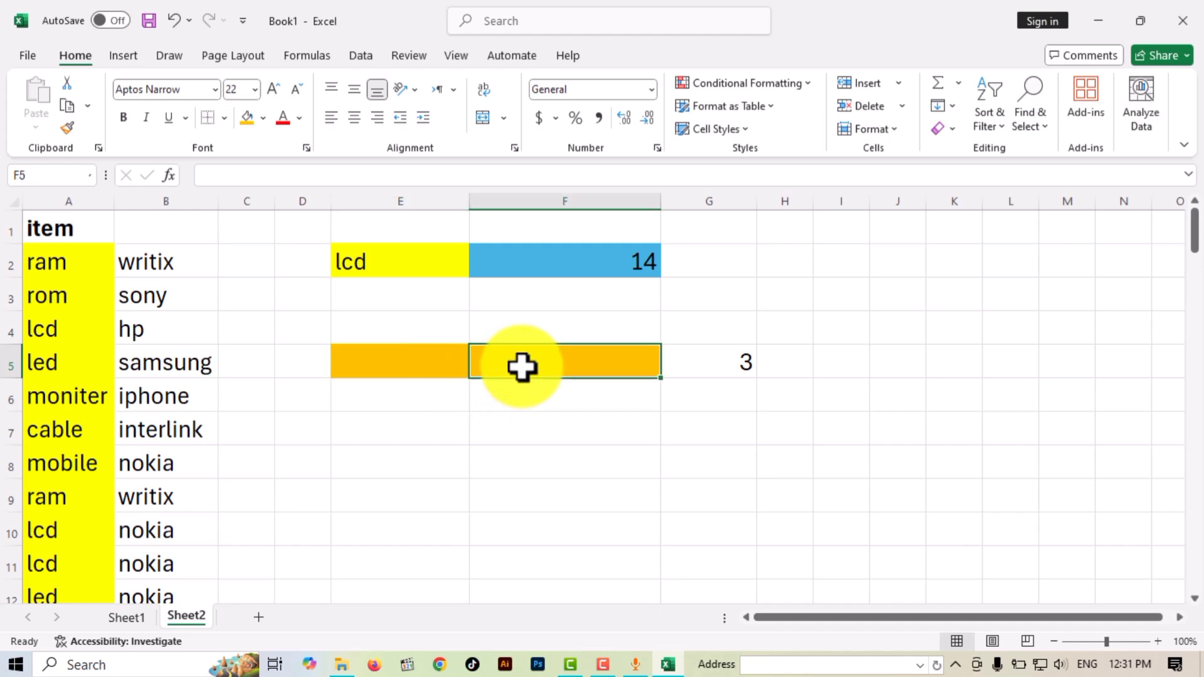
Clear the COUNTIFS arguments in G5 and set column A as the first criteria range with cell E5 as its criterion
left_click(696, 368)
double_click(715, 368)
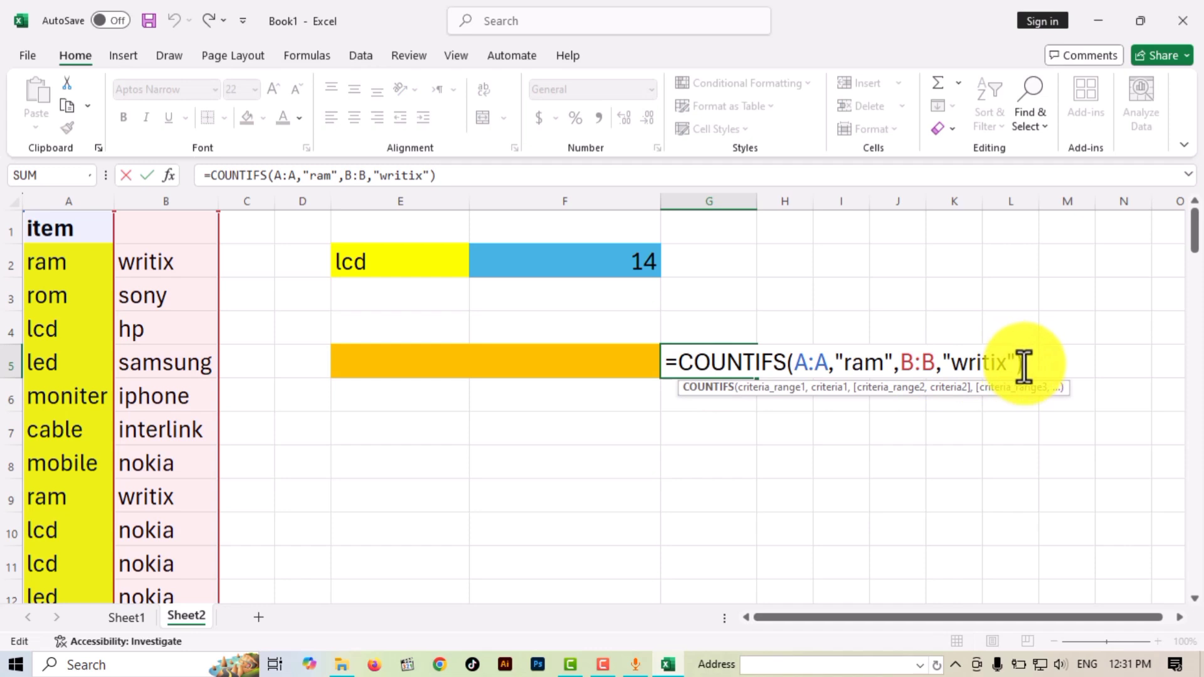
left_click_drag(1022, 367, 787, 374)
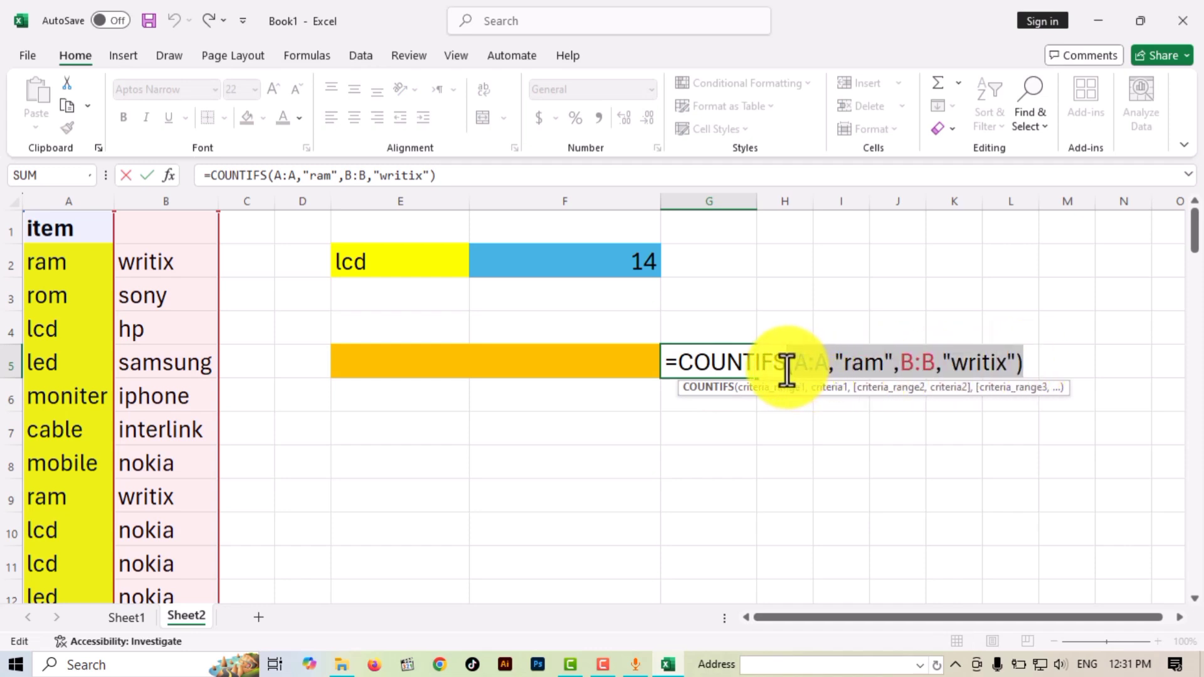
key("BackSpace")
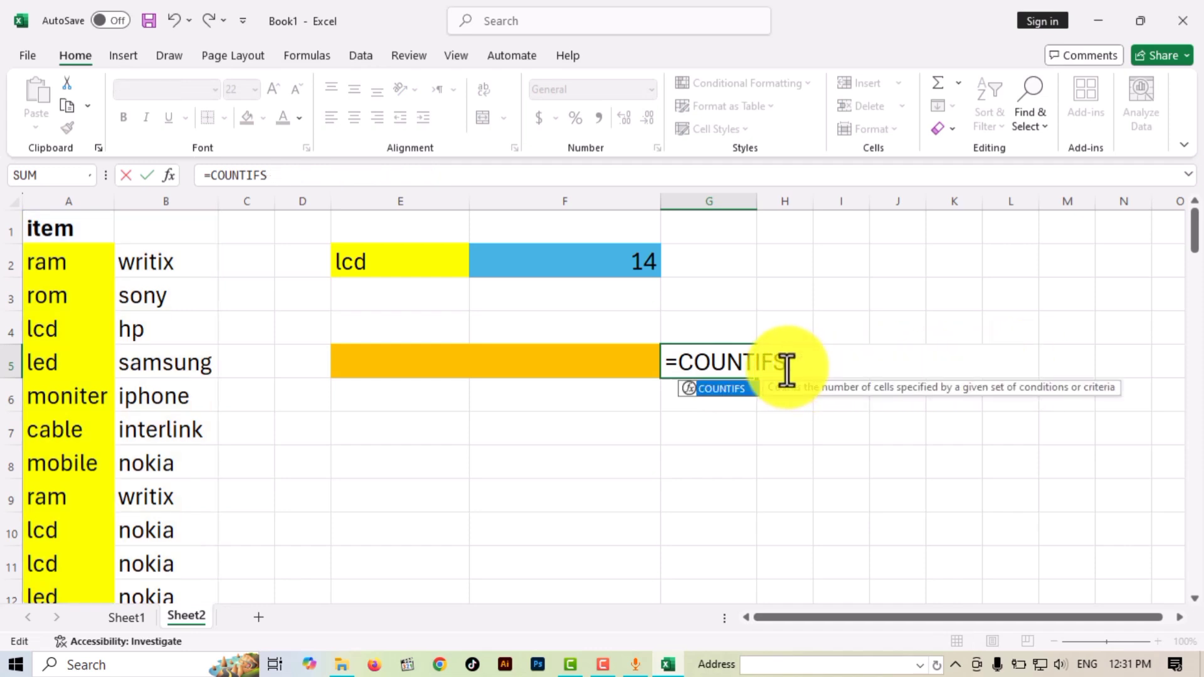
type("(")
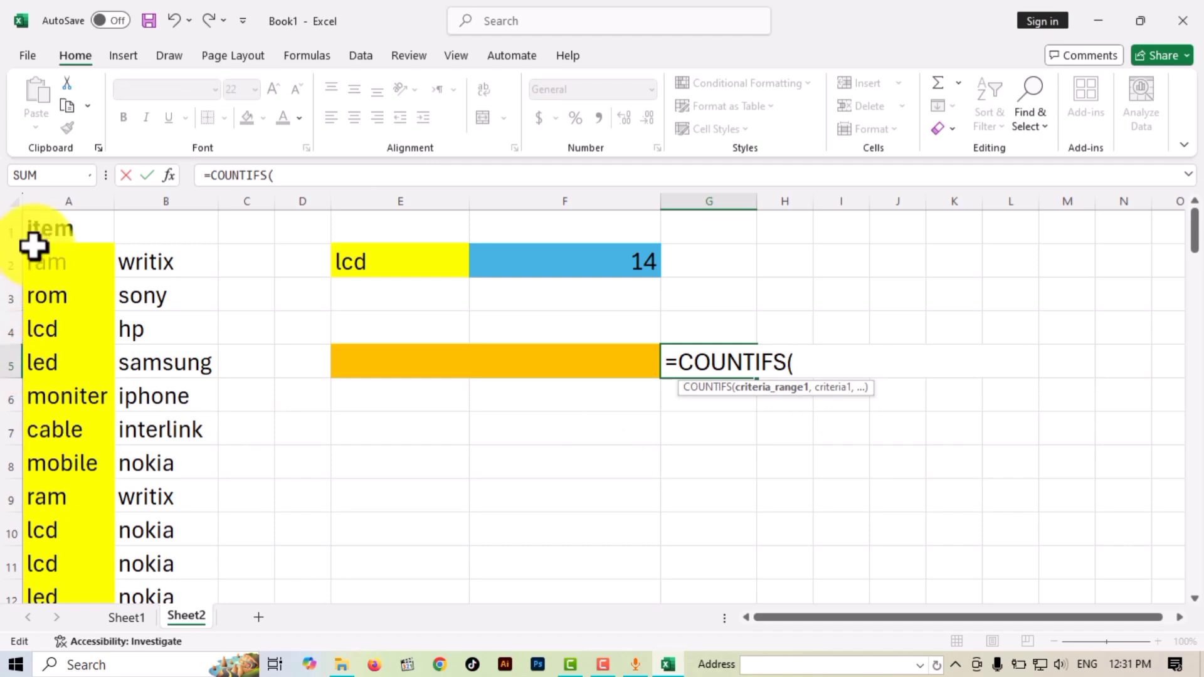
left_click(65, 200)
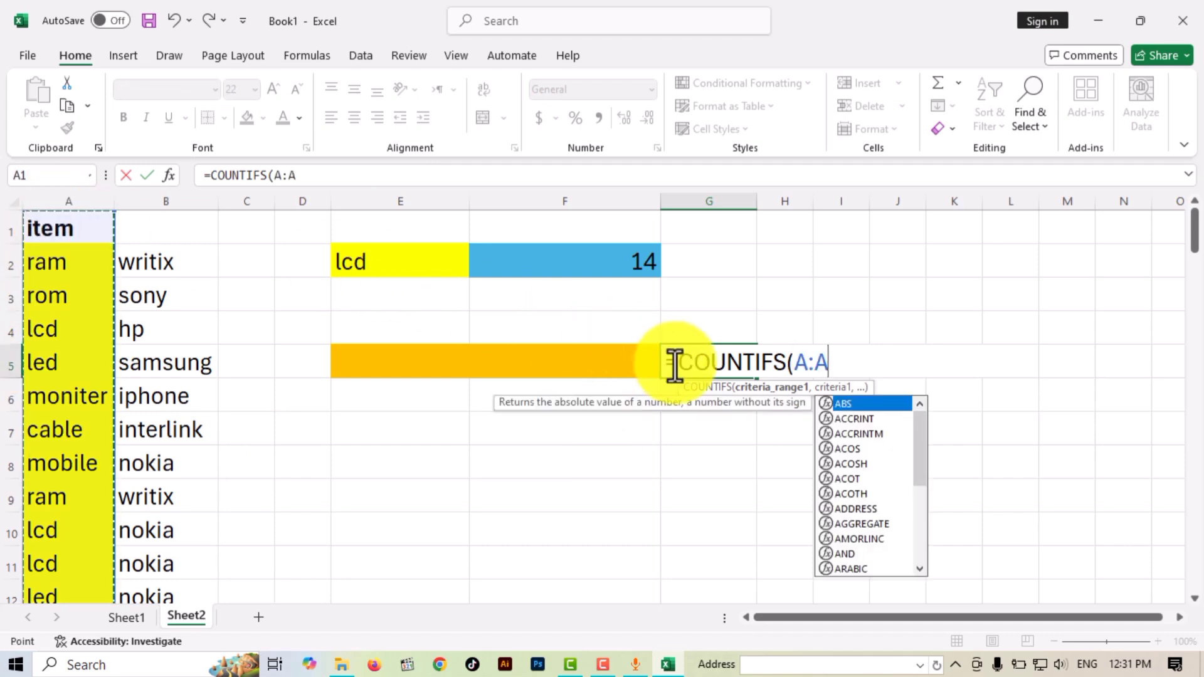
type(",")
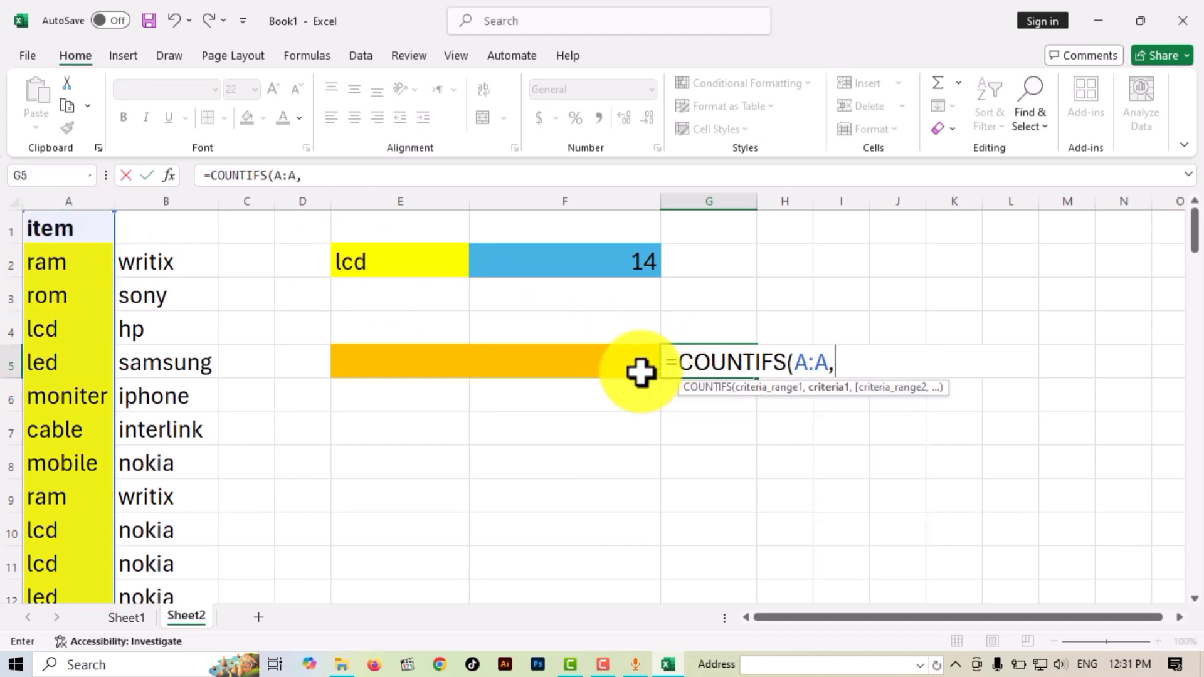
left_click(426, 363)
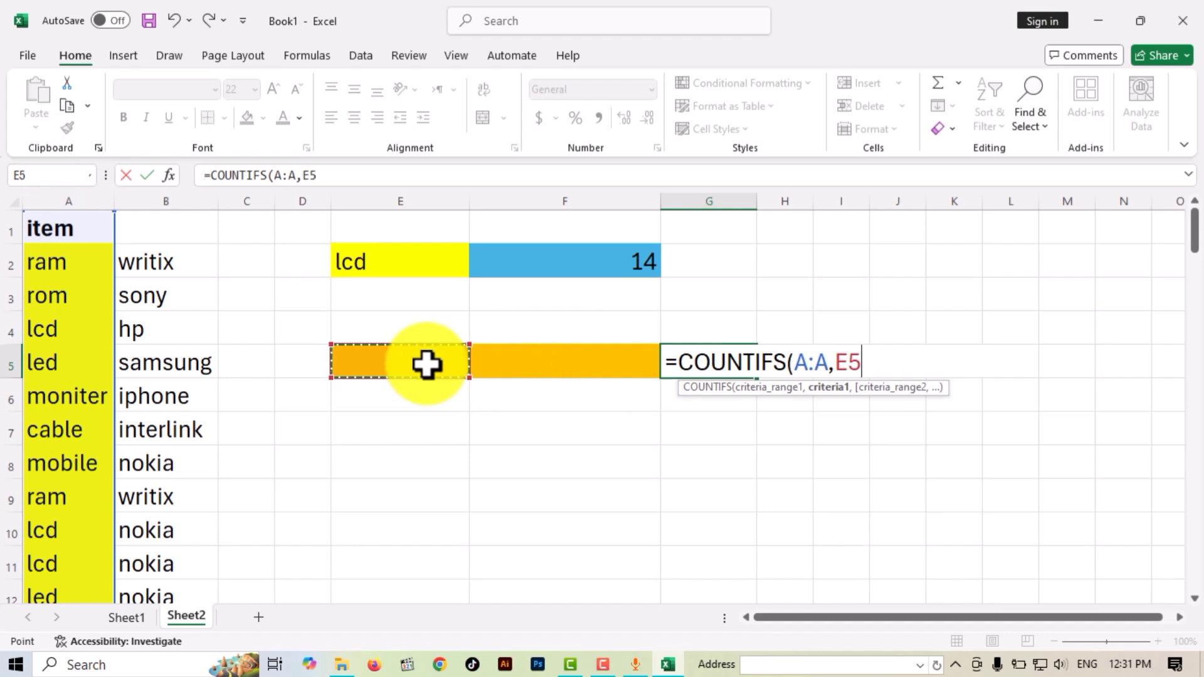
type(",")
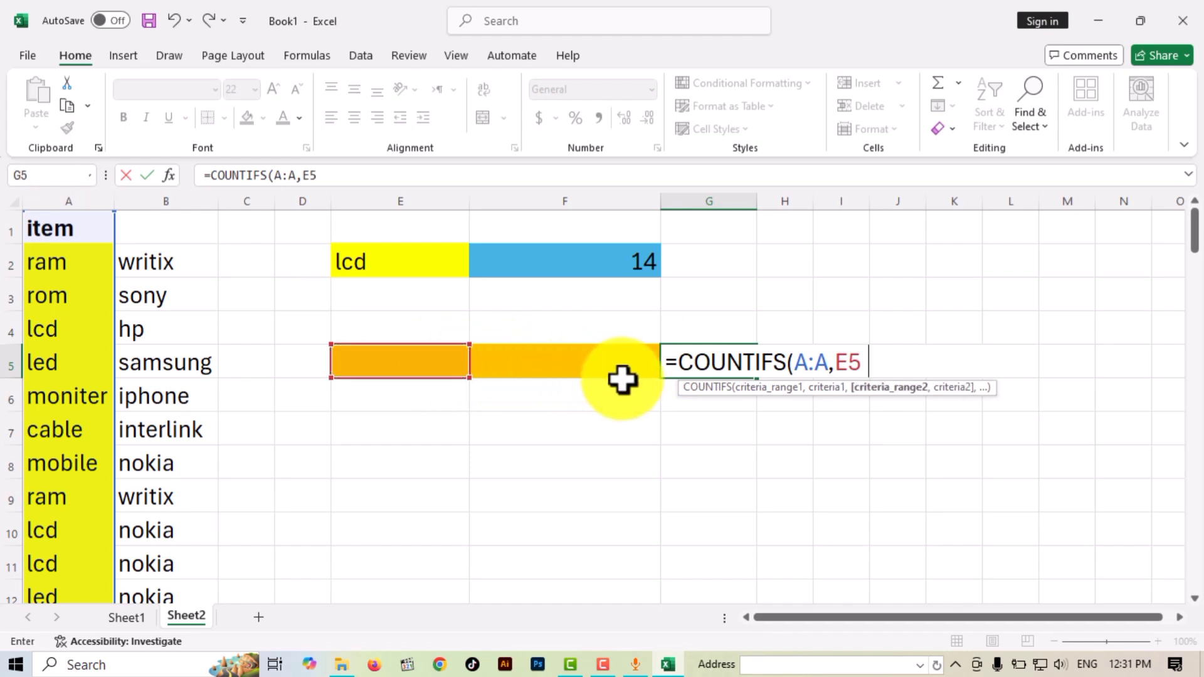
Complete the COUNTIFS formula in G5 with column B as the second criteria range and cell F5 as its criterion
left_click(186, 200)
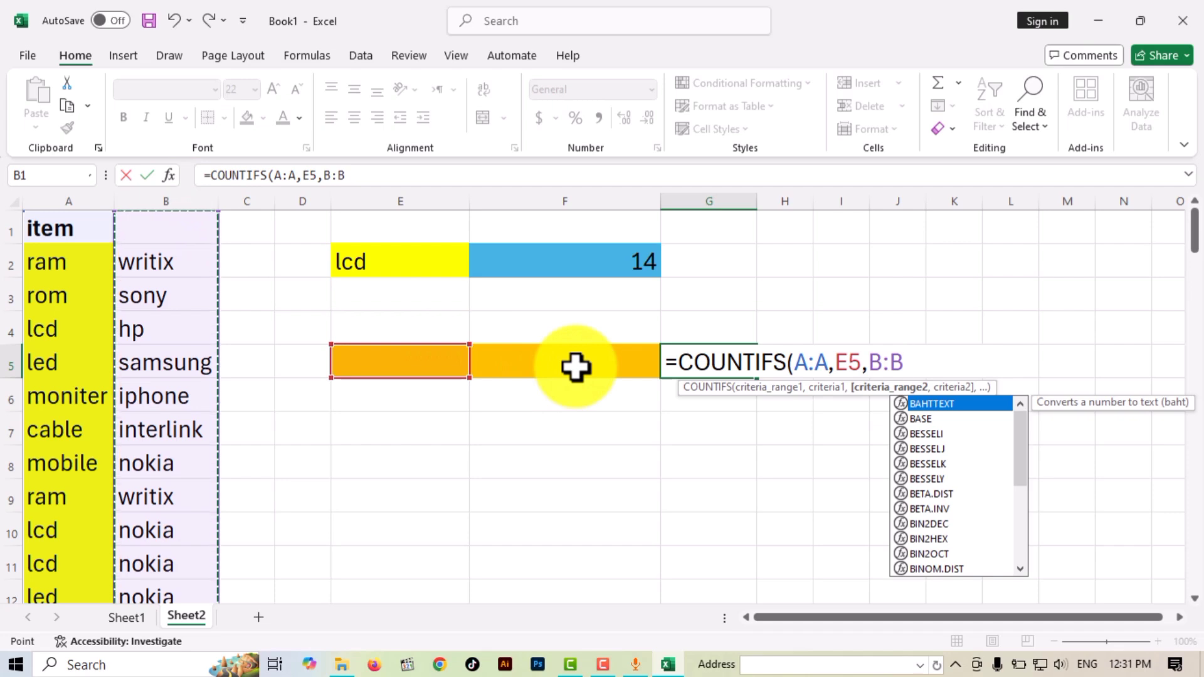
type(",")
left_click(594, 376)
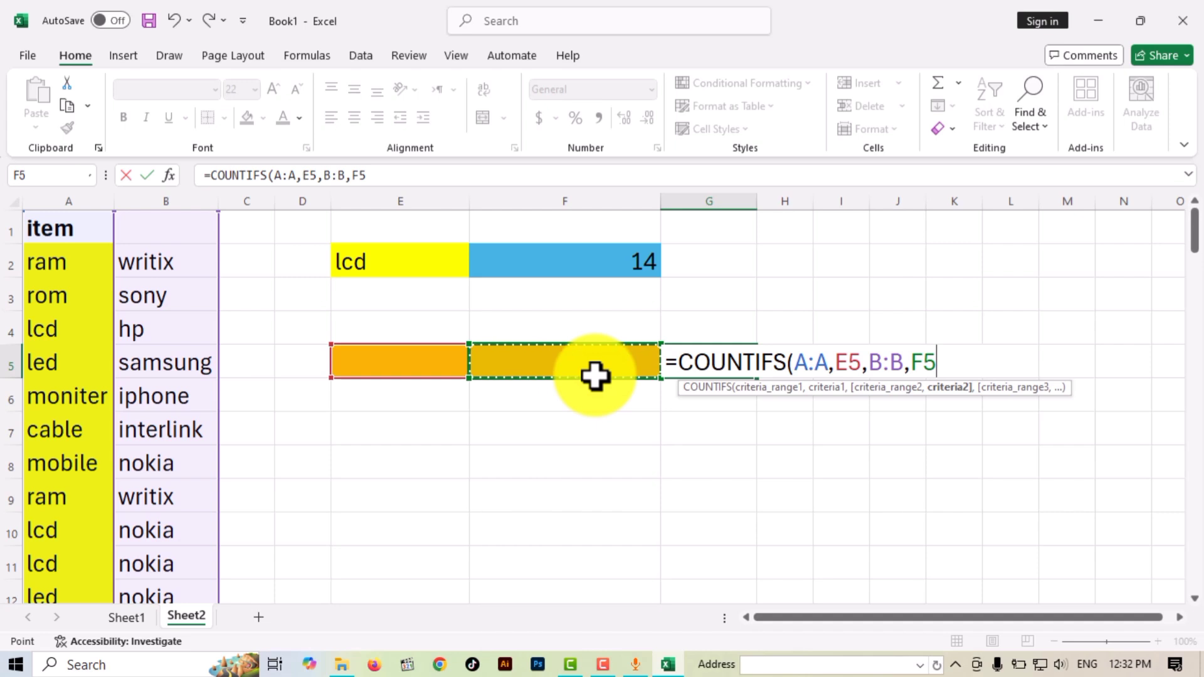
type(")")
key("Return")
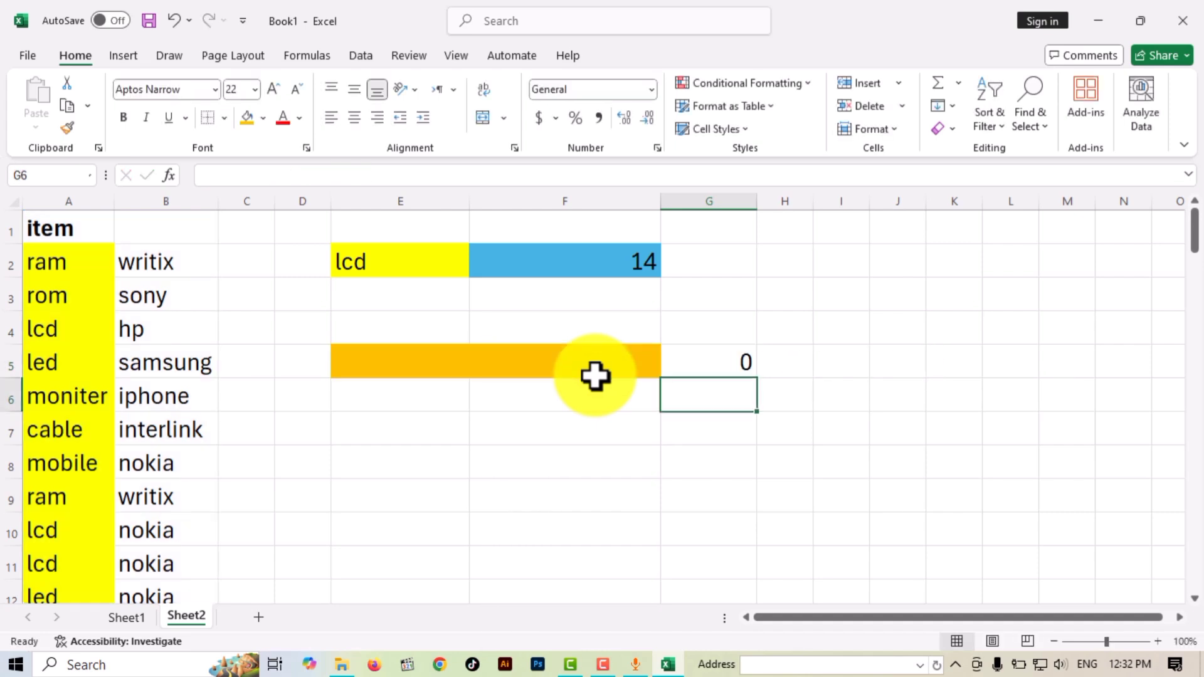
Enter lcd in E5 as the item criterion and hp in F5 as the brand criterion
left_click(452, 374)
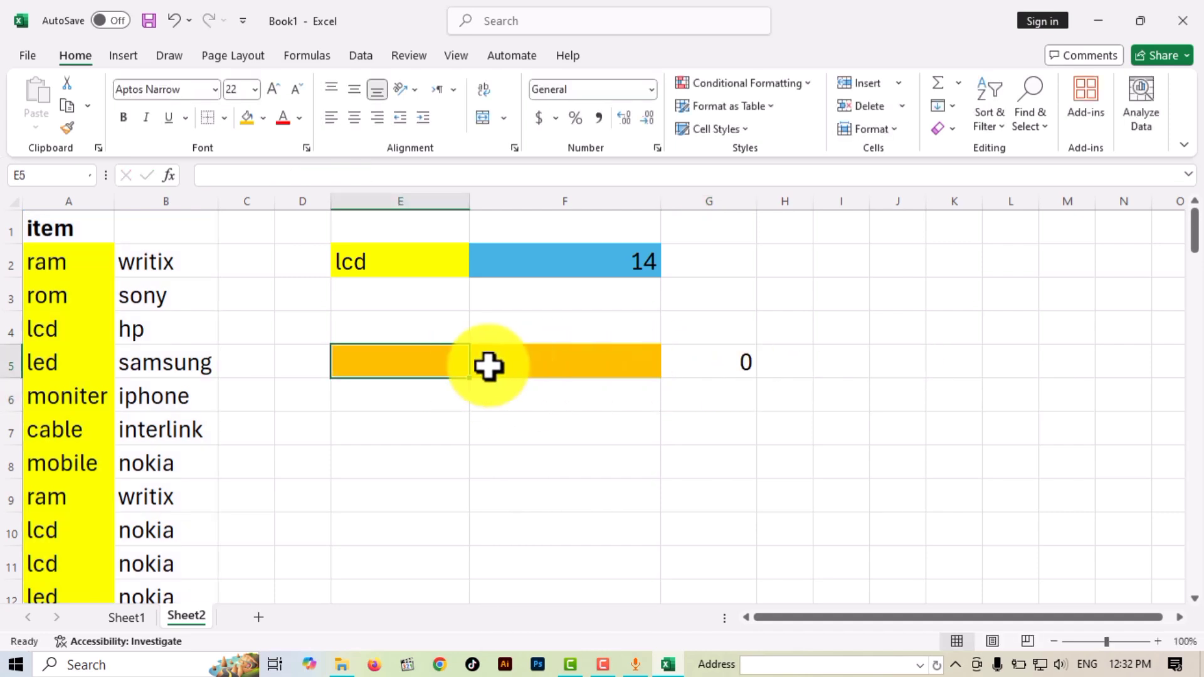
type("lcd")
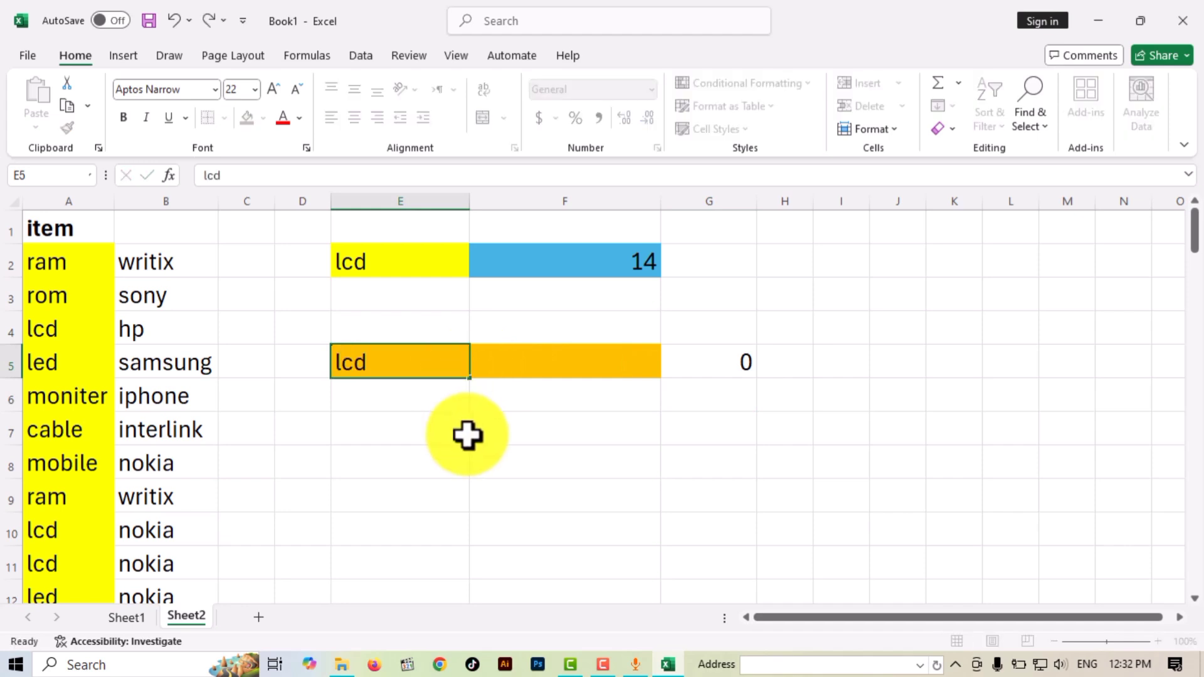
key("Return")
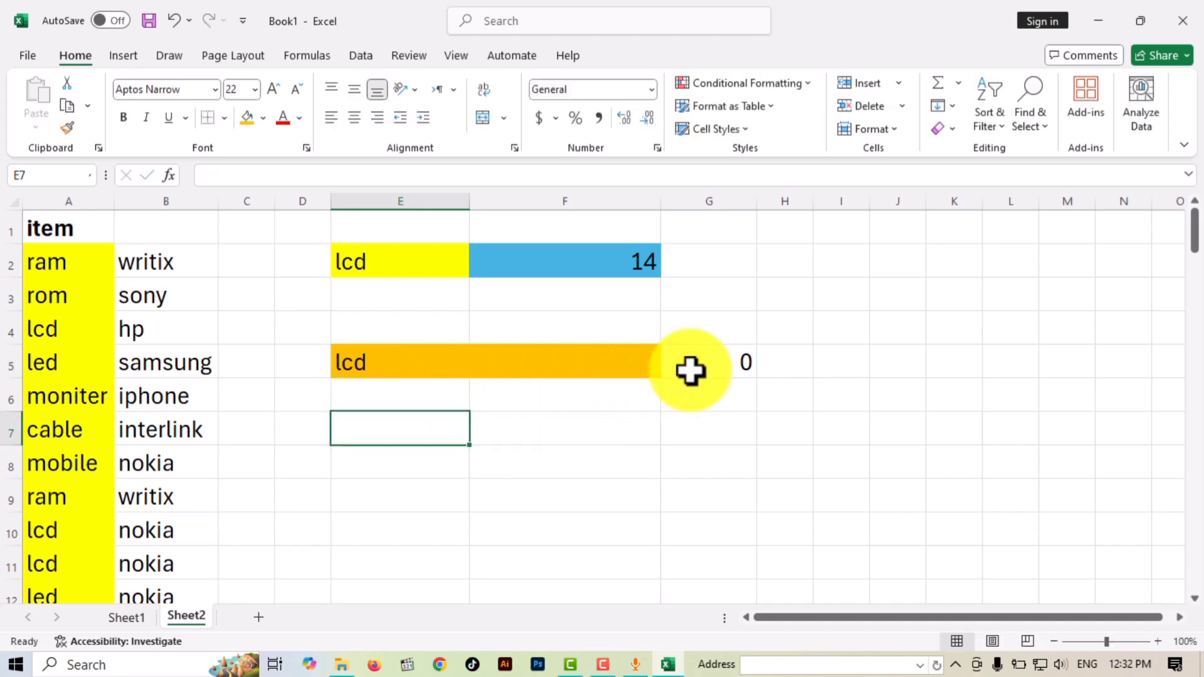
left_click(386, 266)
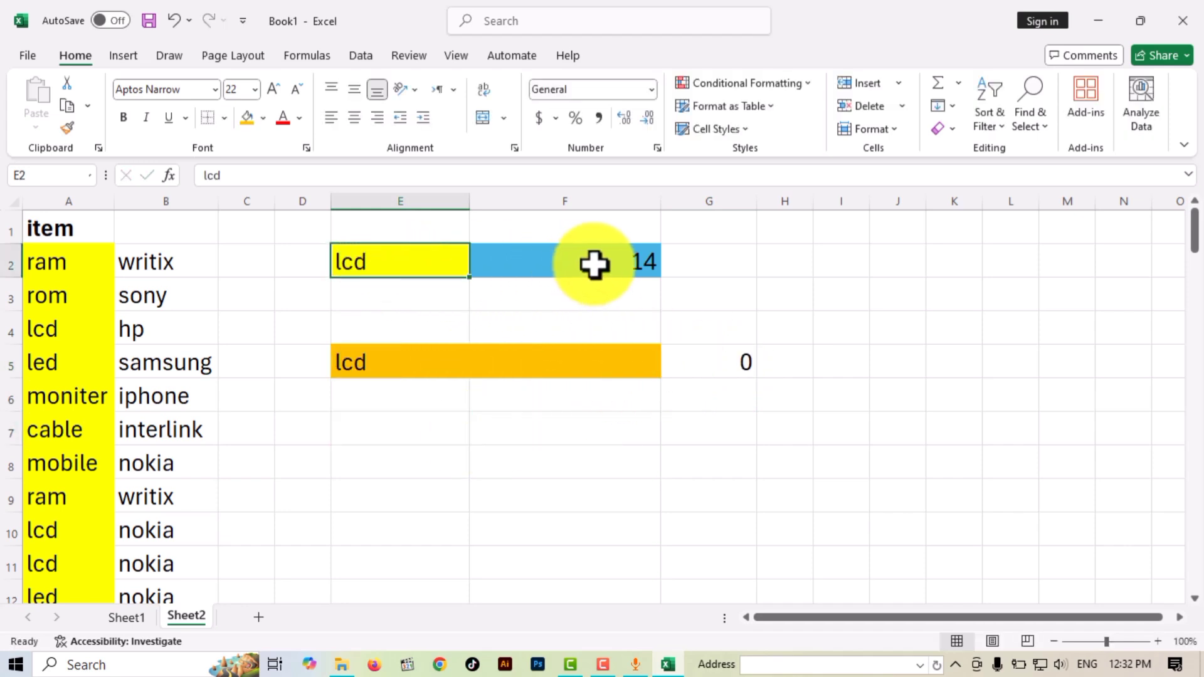
left_click(568, 432)
left_click(436, 374)
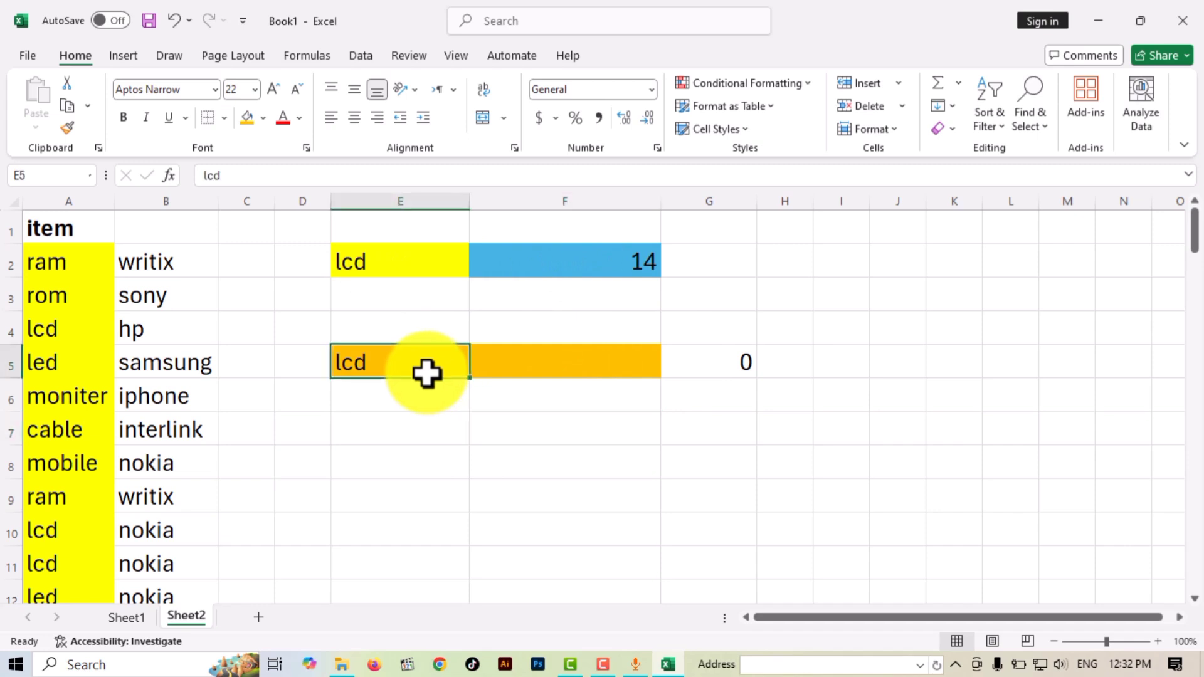
left_click(596, 371)
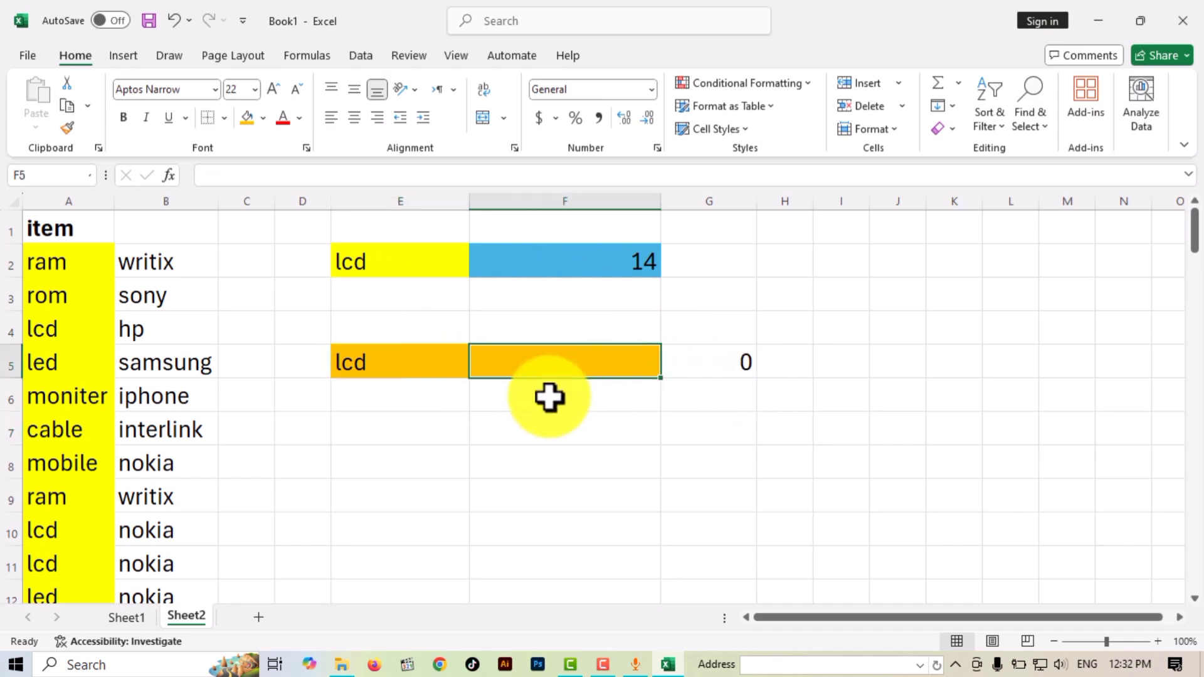
type("hp")
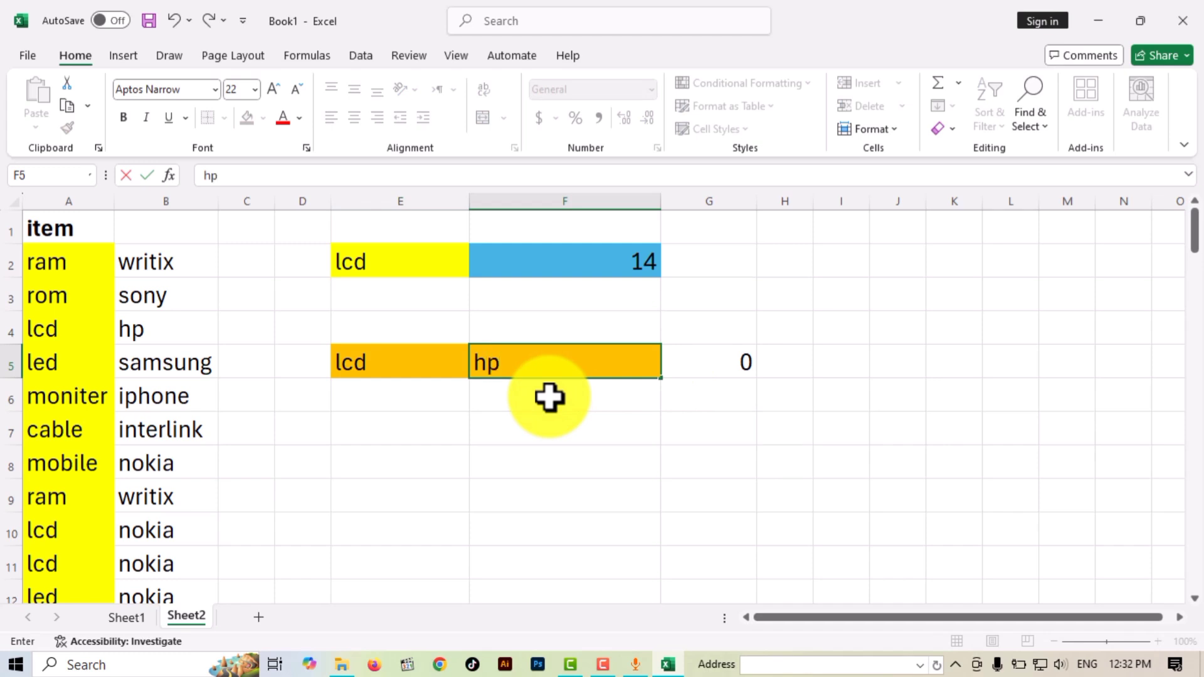
key("Return")
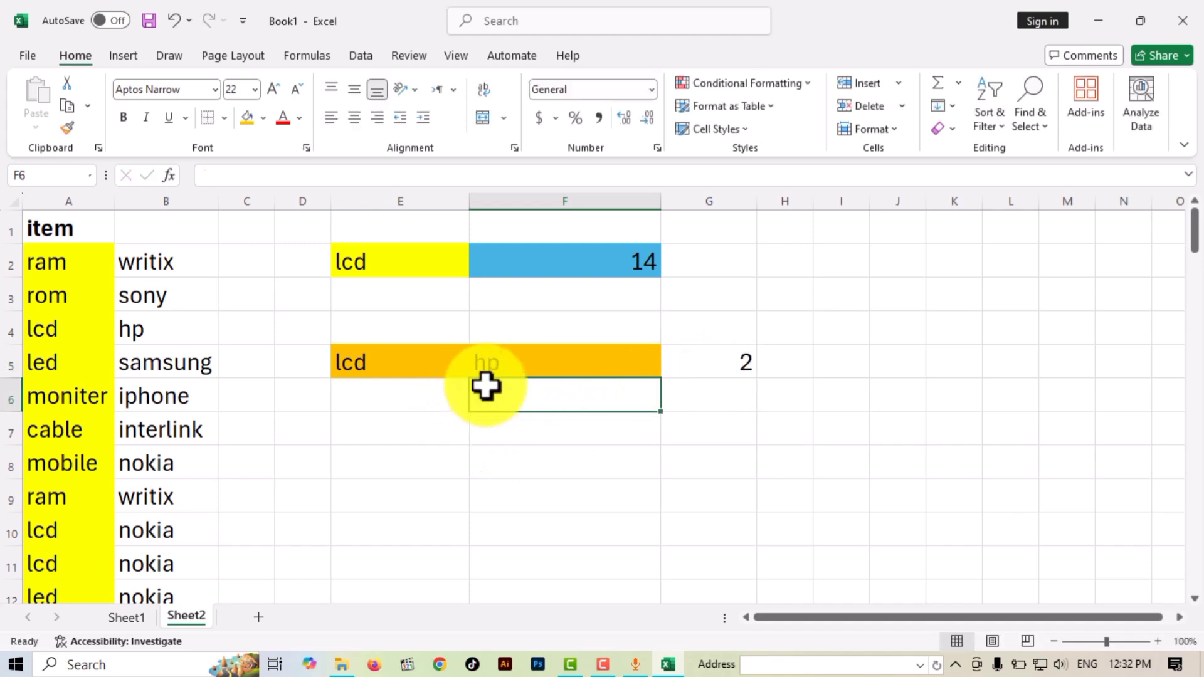
Change the brand criterion in F5 to nokia and select the COUNTIFS result in G5
left_click(549, 365)
type("nol")
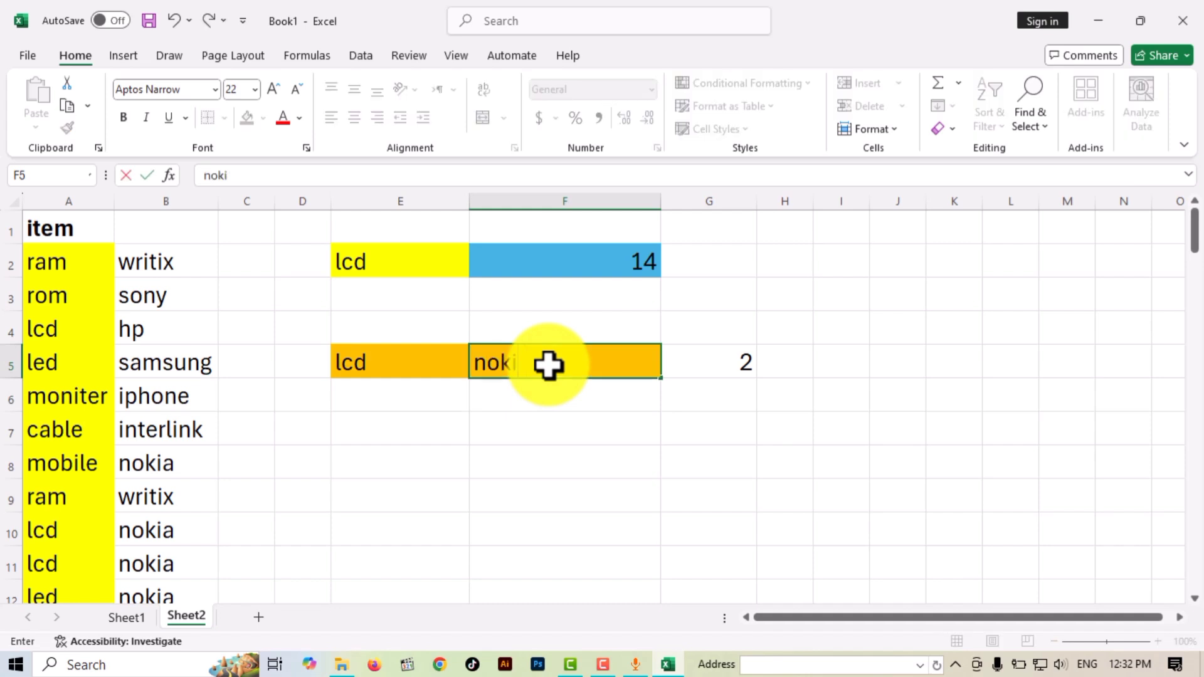
key("Return")
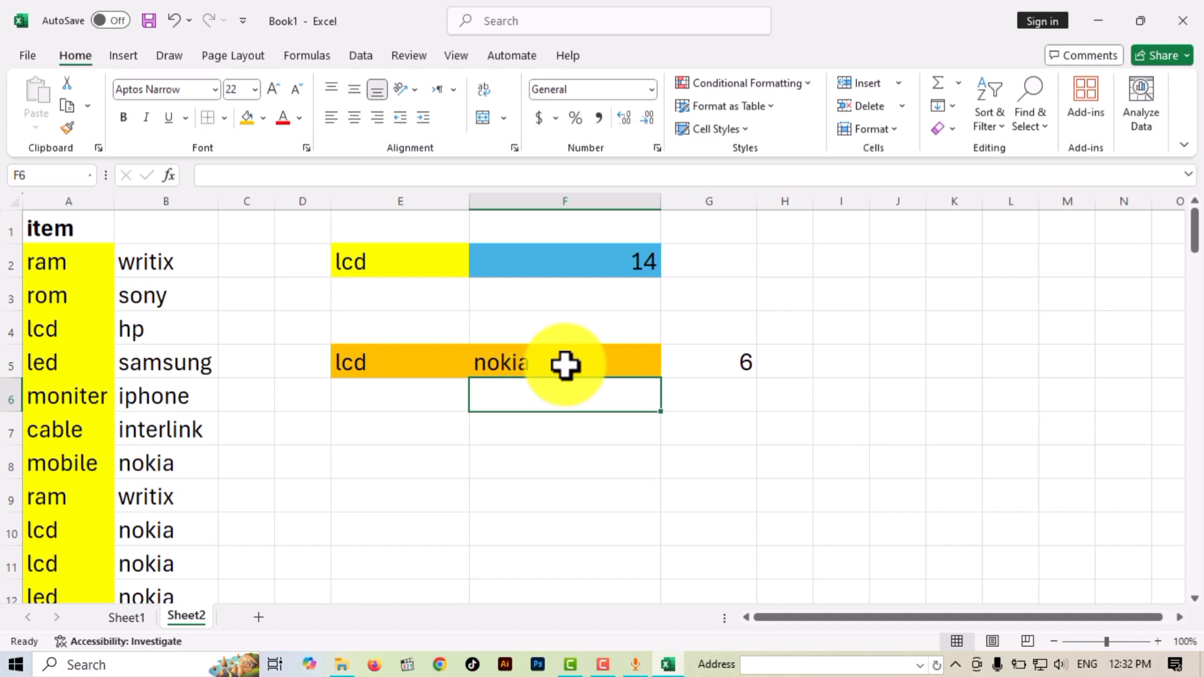
left_click(701, 365)
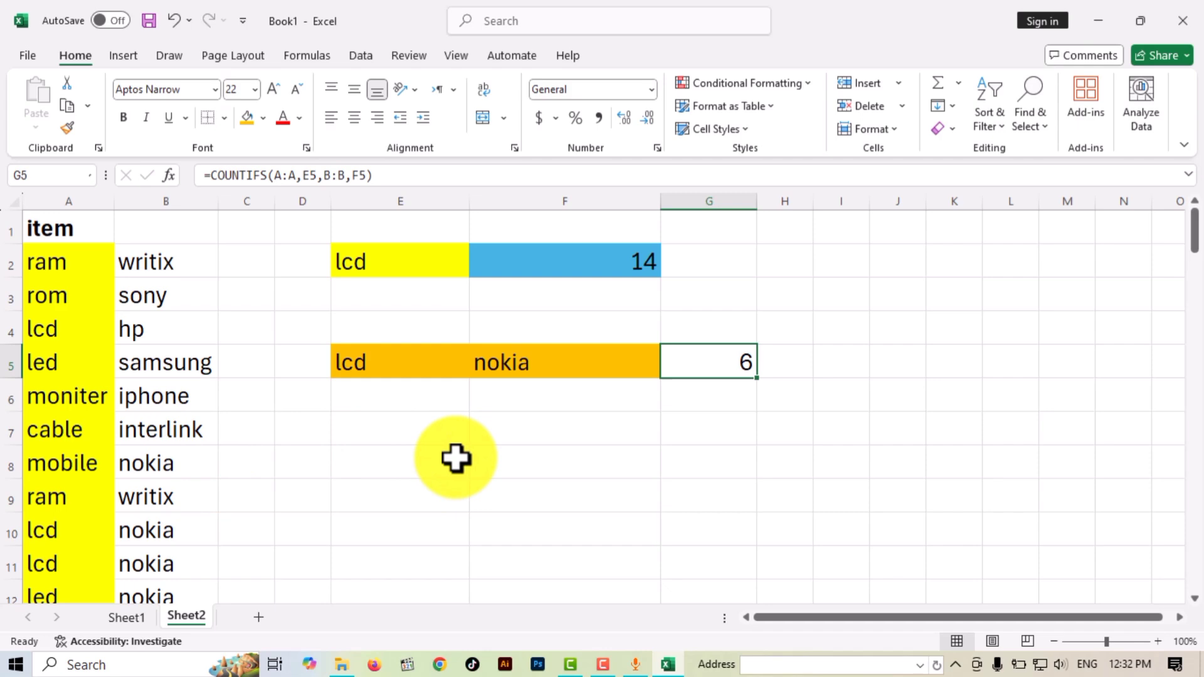
Close the Book1 workbook without saving its changes
left_click(1183, 20)
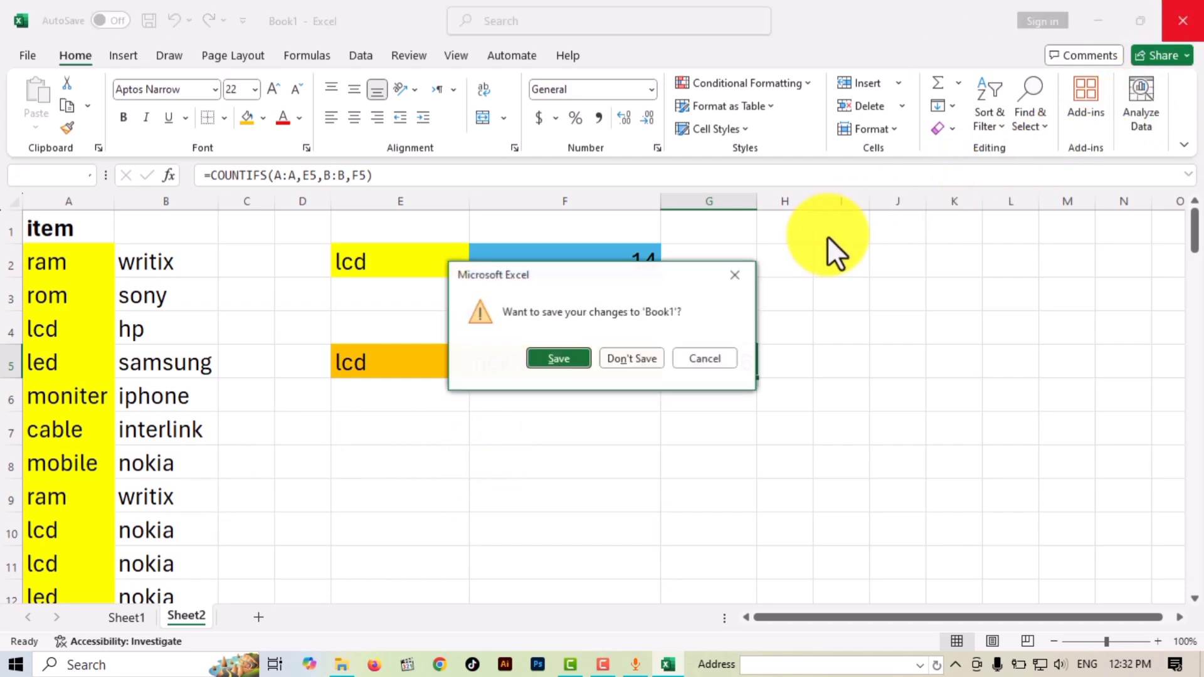
left_click(629, 360)
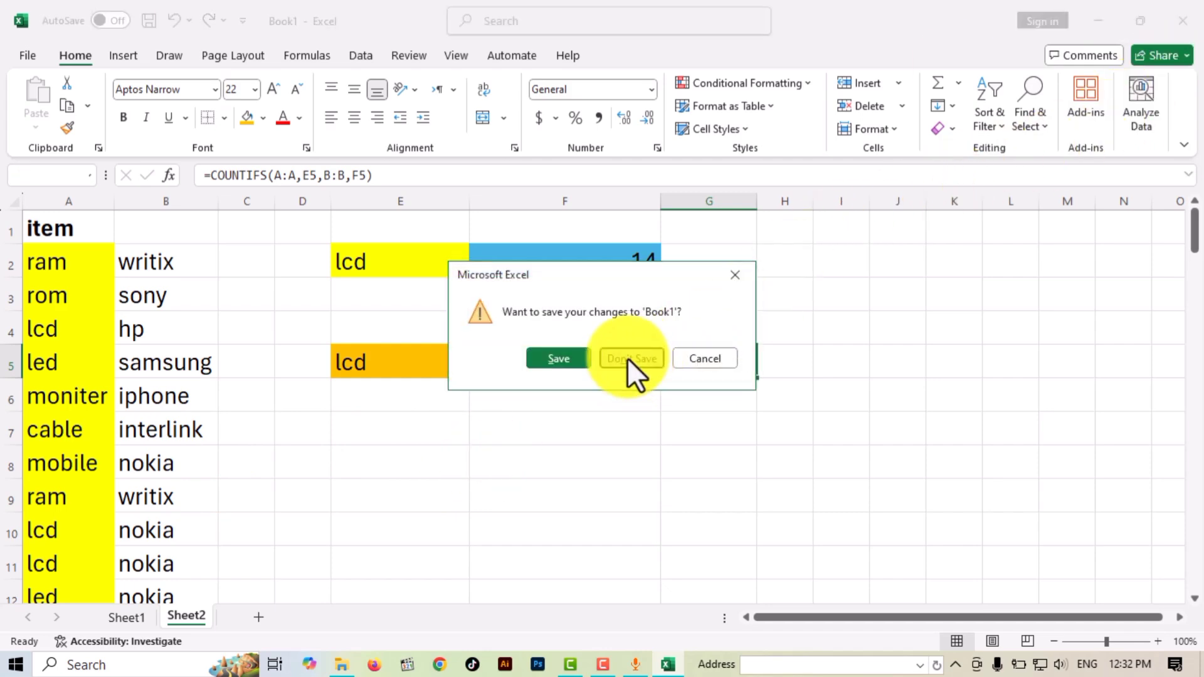
left_click(1189, 6)
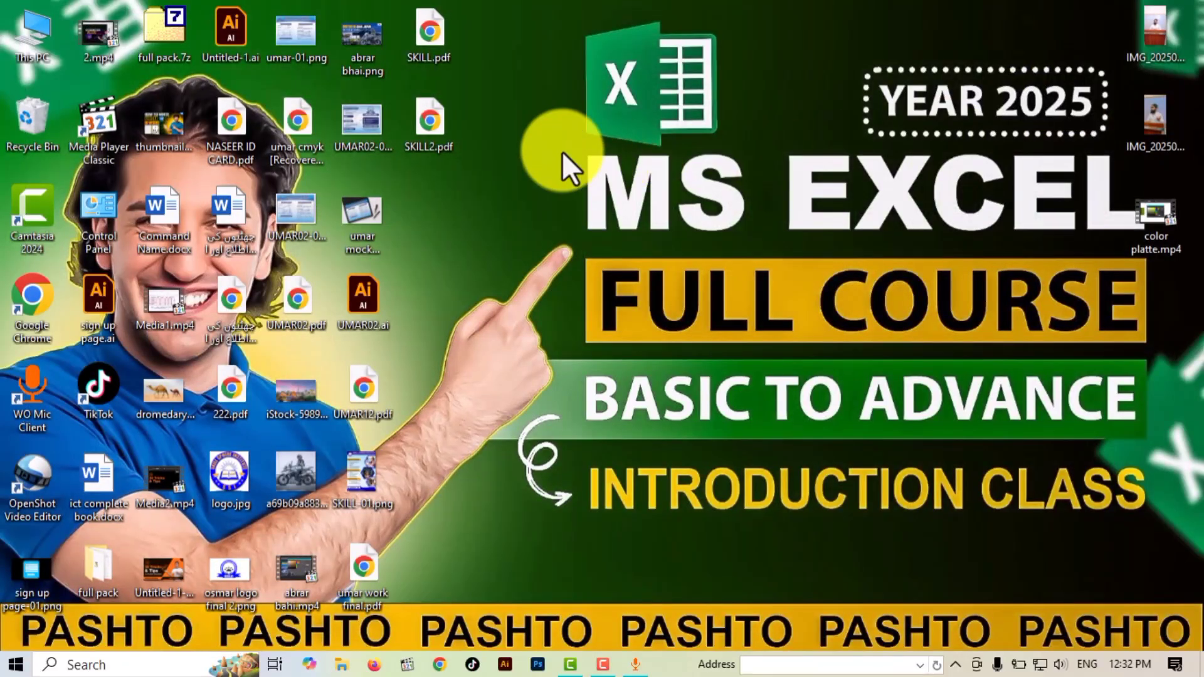
right_click(562, 152)
left_click(603, 208)
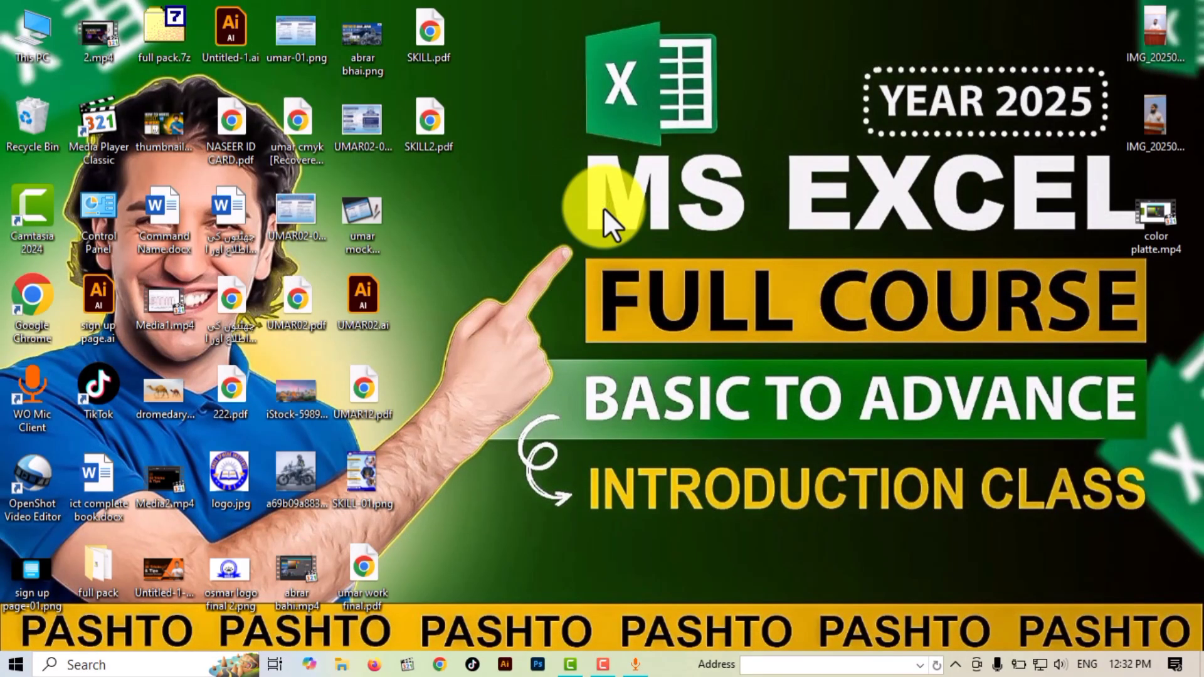